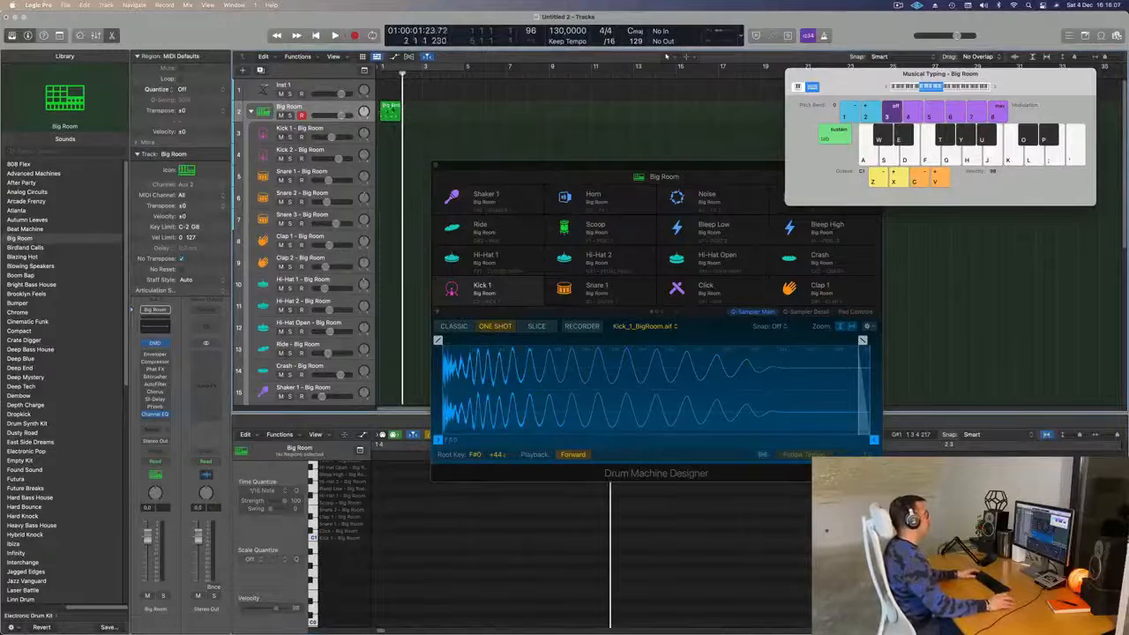
Move the recorded region to the Kick 1 track and play it from the start with the first four bars cycled.
key(space)
click(405, 67)
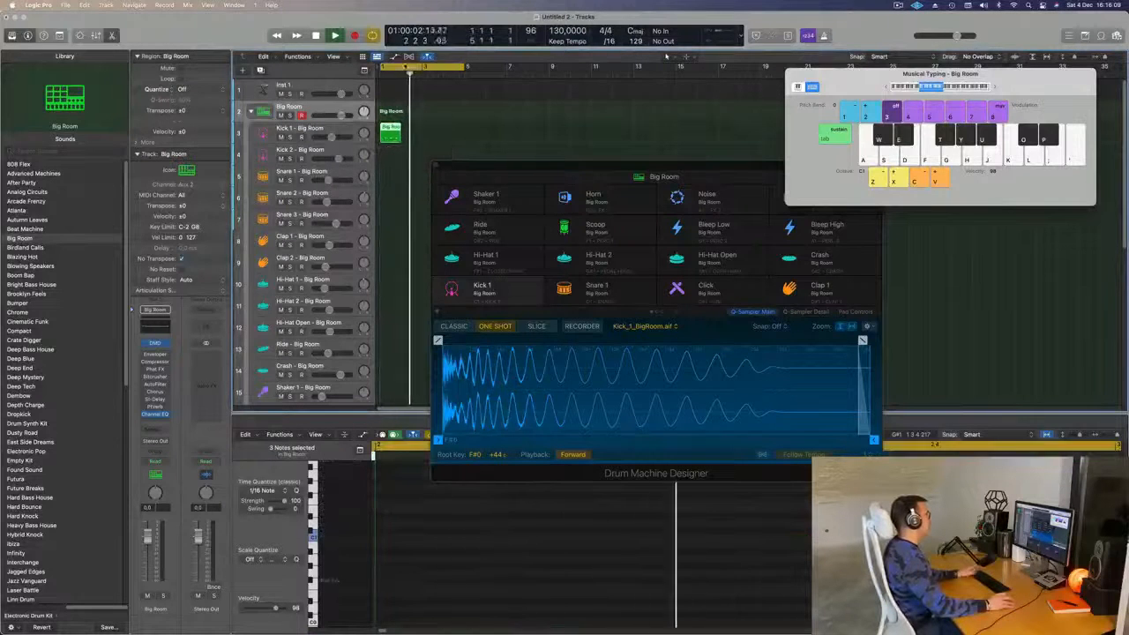
key(Return)
key(space)
Transpose the Kick 1 region's four notes down in semitones, fine-tuning up and down to settle on the kick's pitch.
click(475, 606)
key(alt+Down)
key(alt+Down)
key(alt+Down)
key(alt+Down)
key(alt+Down)
key(alt+Down)
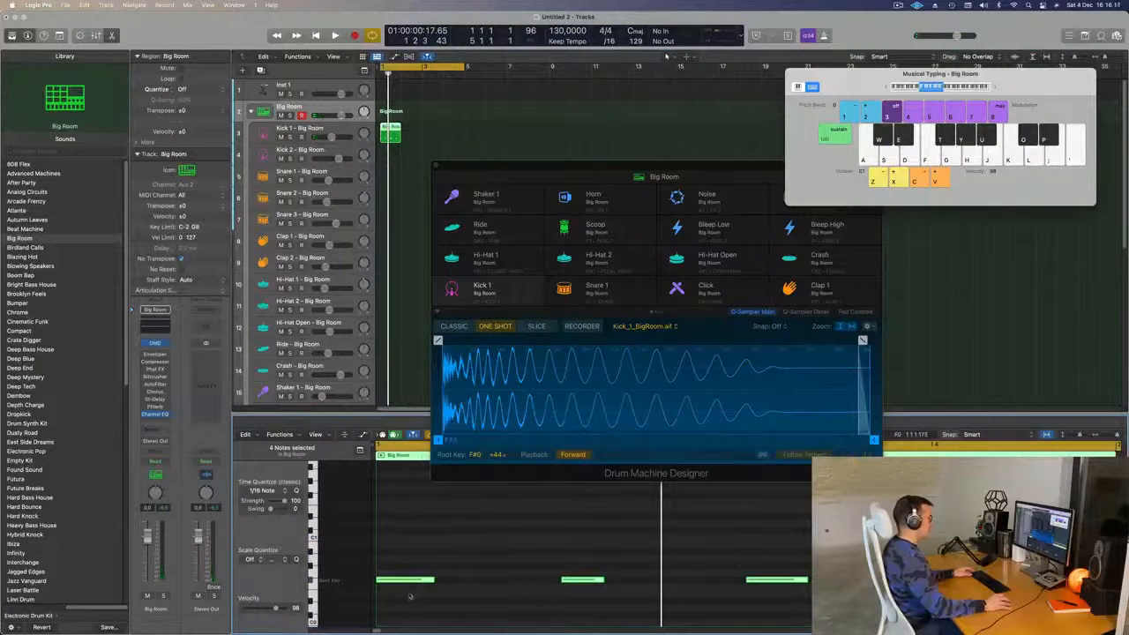
key(alt+Up)
key(alt+Up)
key(alt+Up)
key(alt+Up)
key(alt+Up)
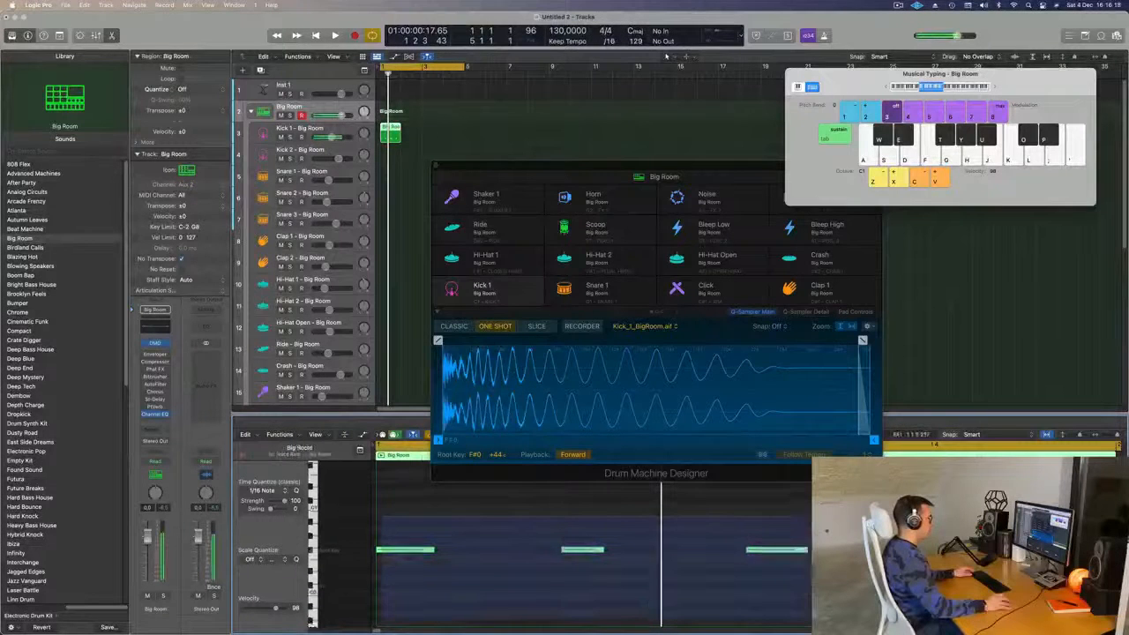
key(alt+Down)
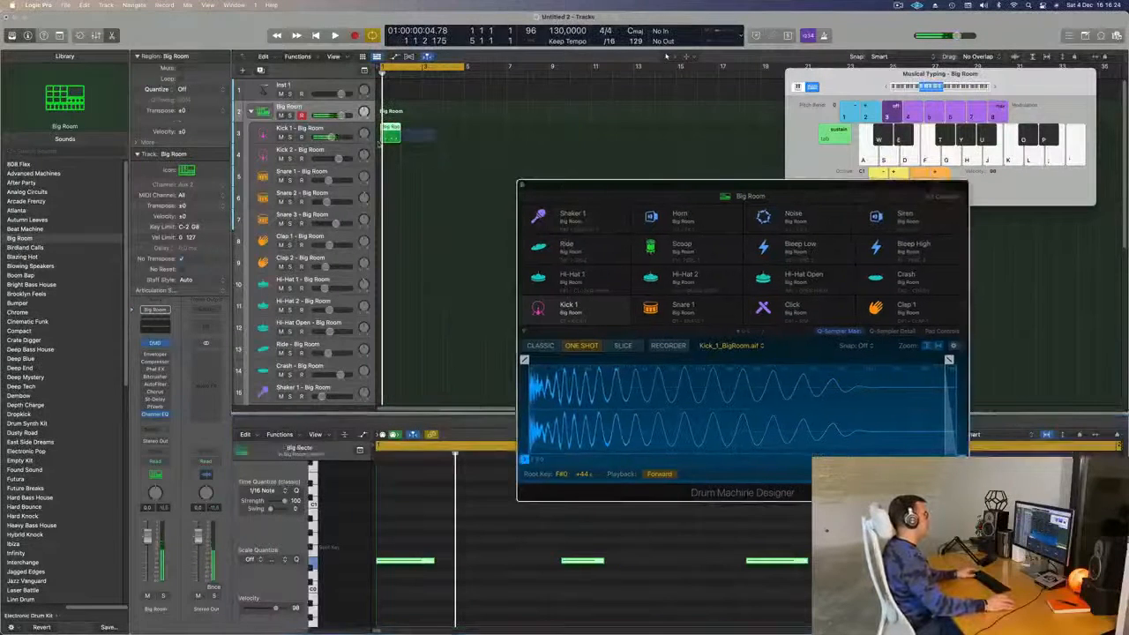
Repeat the Kick 1 region to fill the four-bar cycle and select the whole Kick 1 track.
key(cmd+r)
click(387, 158)
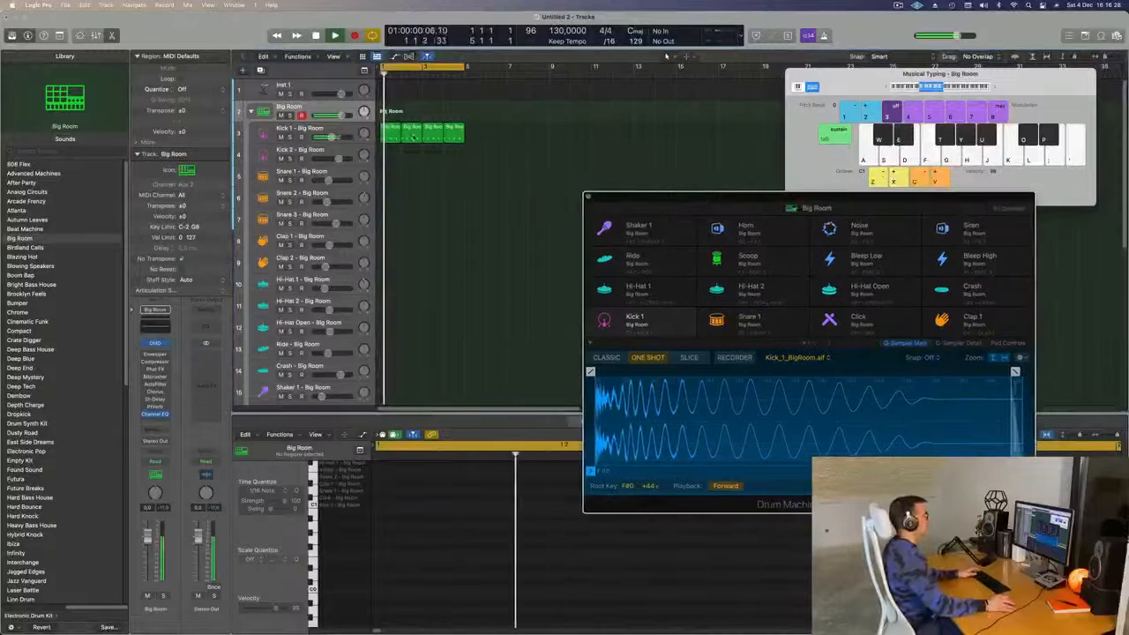
click(390, 134)
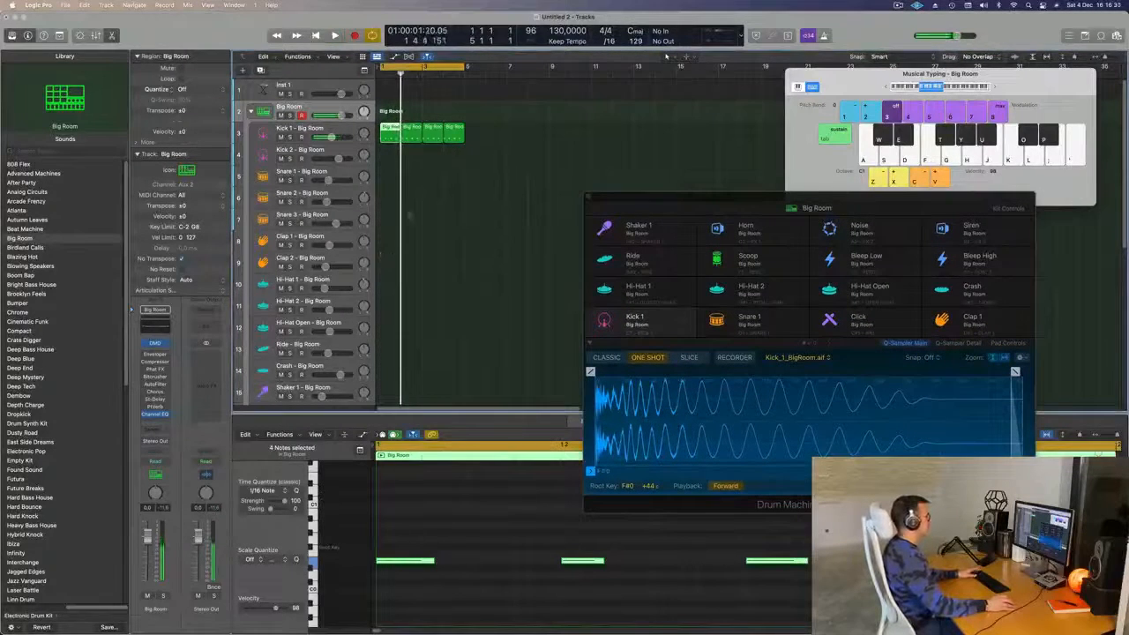
click(342, 130)
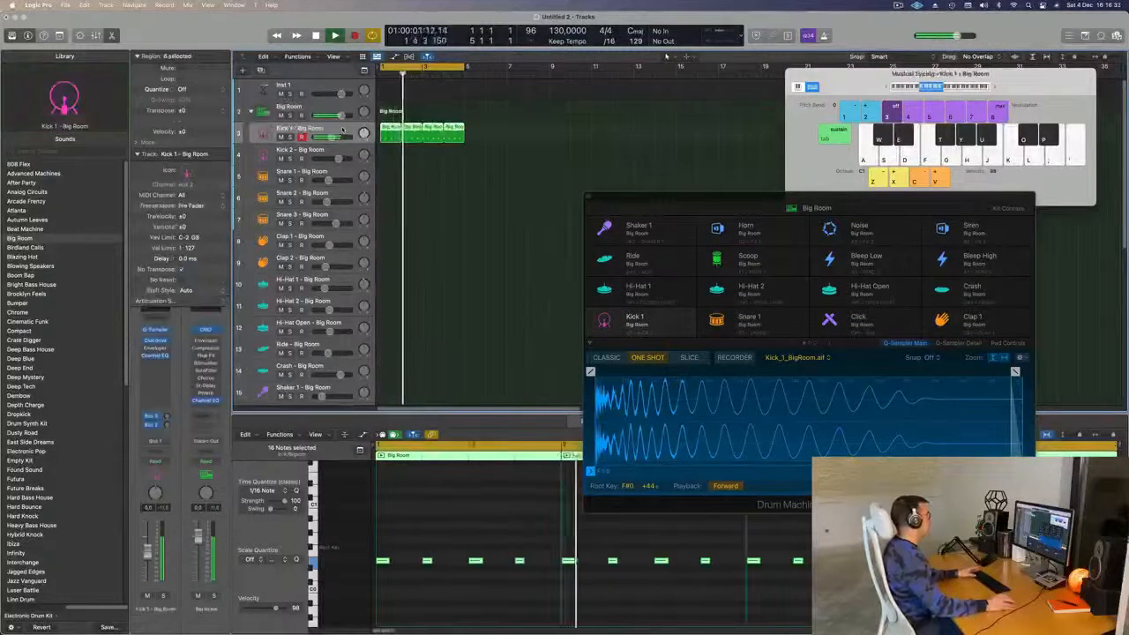
Stop playback and copy the first Kick 1 region to the Hi-Hat 1 track at bar 1.
drag(721, 198, 669, 193)
key(space)
click(468, 158)
click(391, 129)
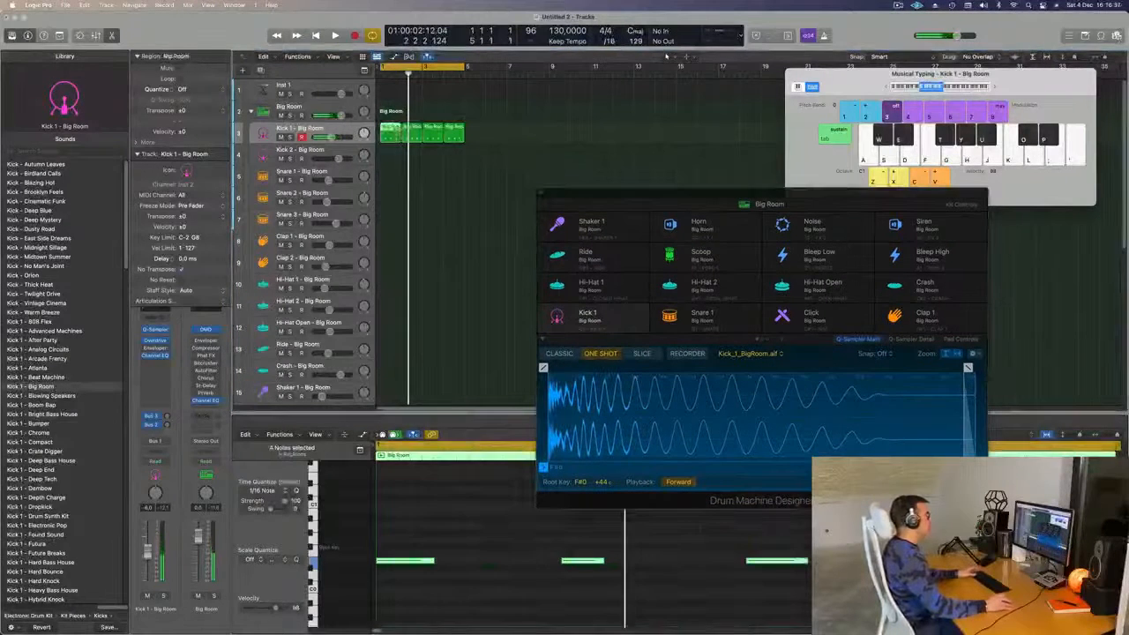
drag(389, 132, 385, 290)
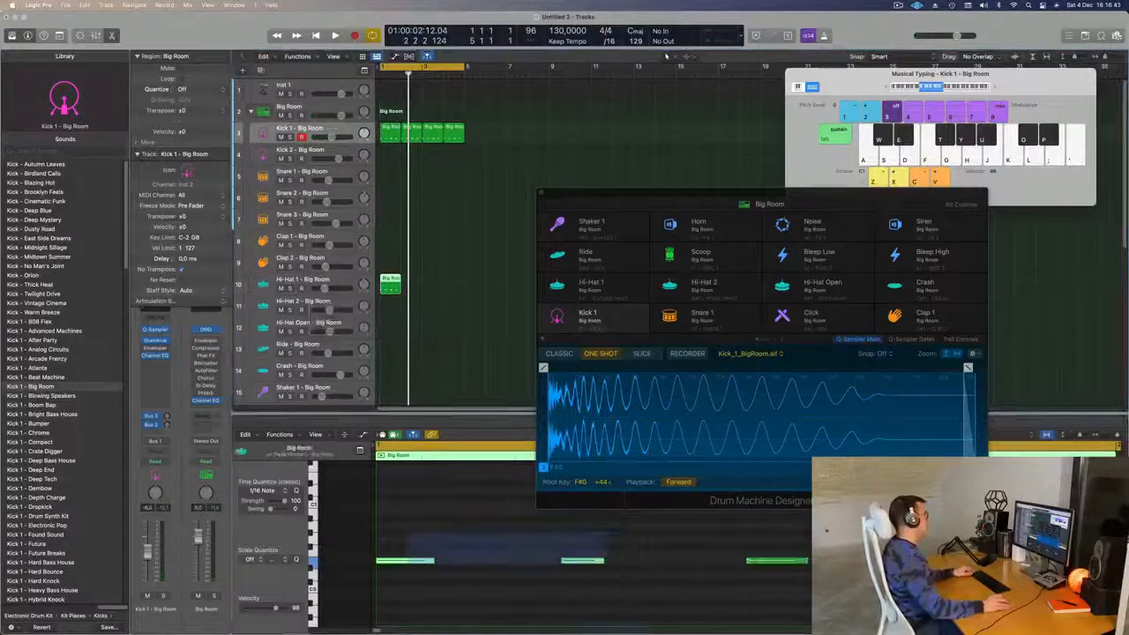
Shift the Hi-Hat 1 notes to the off-beats, shorten them and raise them by octaves.
key(alt+shift+Up)
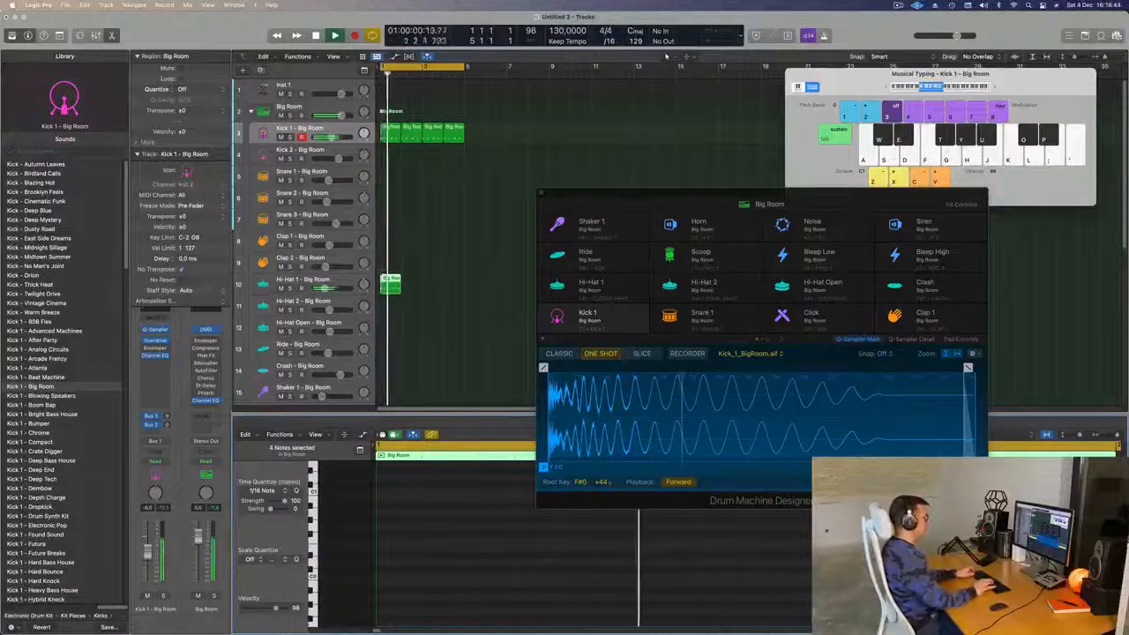
scroll(467, 509, up, 5)
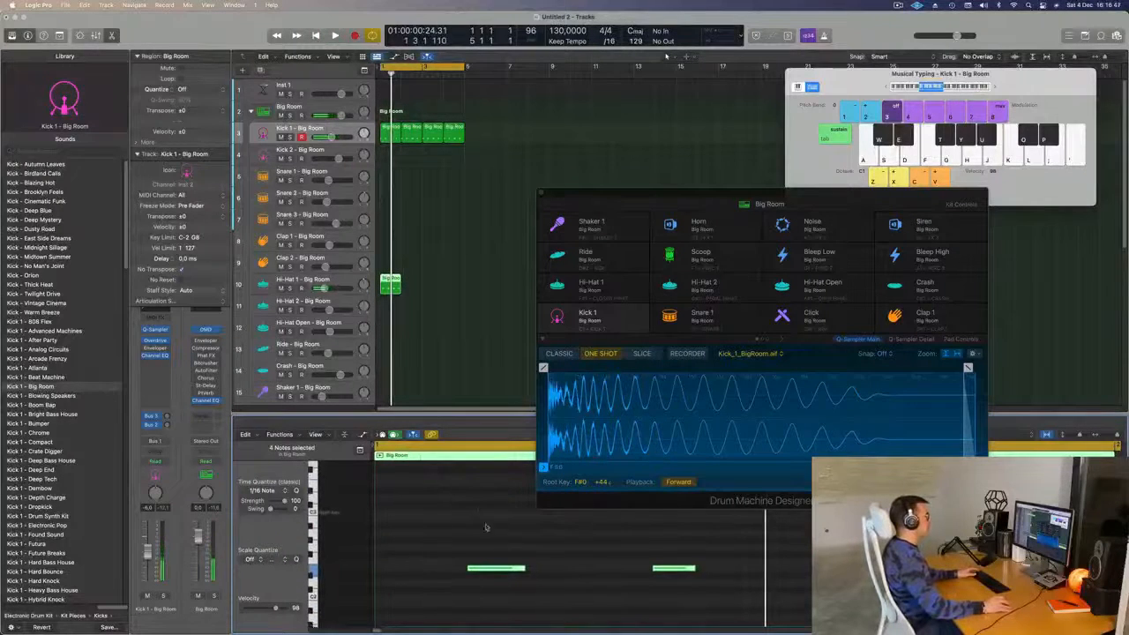
drag(523, 568, 507, 575)
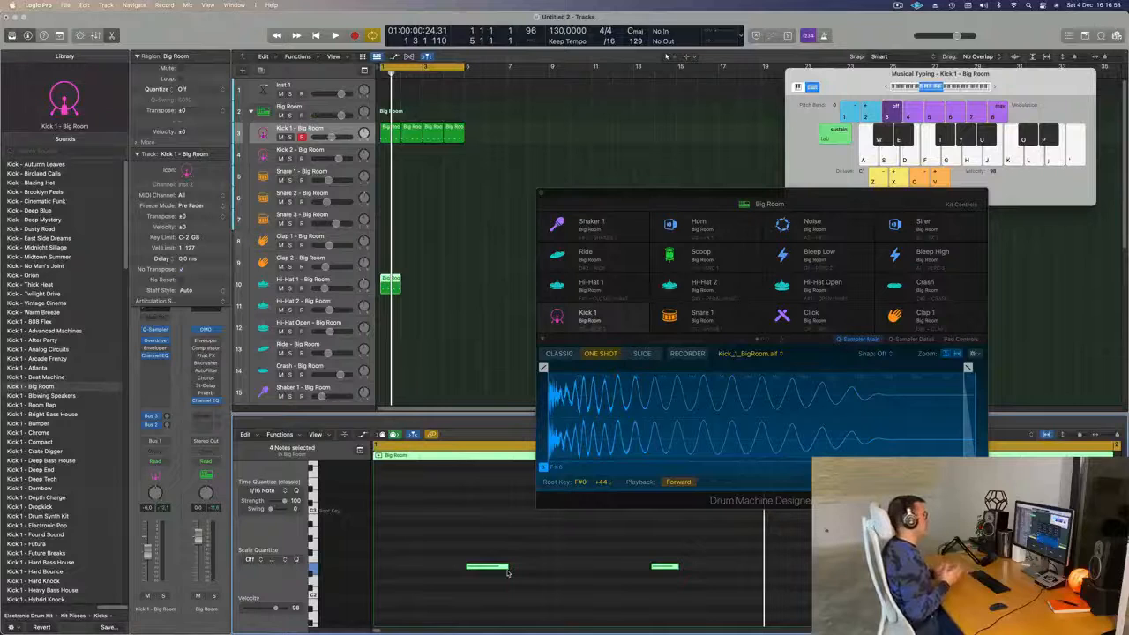
drag(461, 539, 1115, 584)
key(alt+shift+Up)
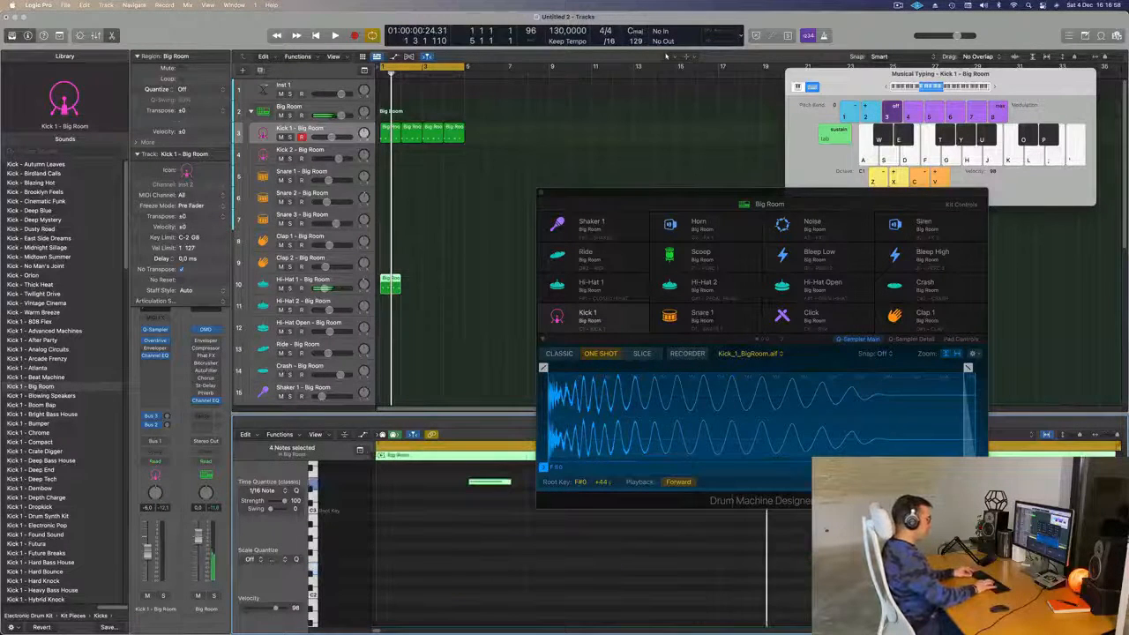
Repeat the Hi-Hat 1 region to fill four bars and move the Drum Machine Designer window clear of the regions.
drag(433, 276, 379, 289)
key(super+r)
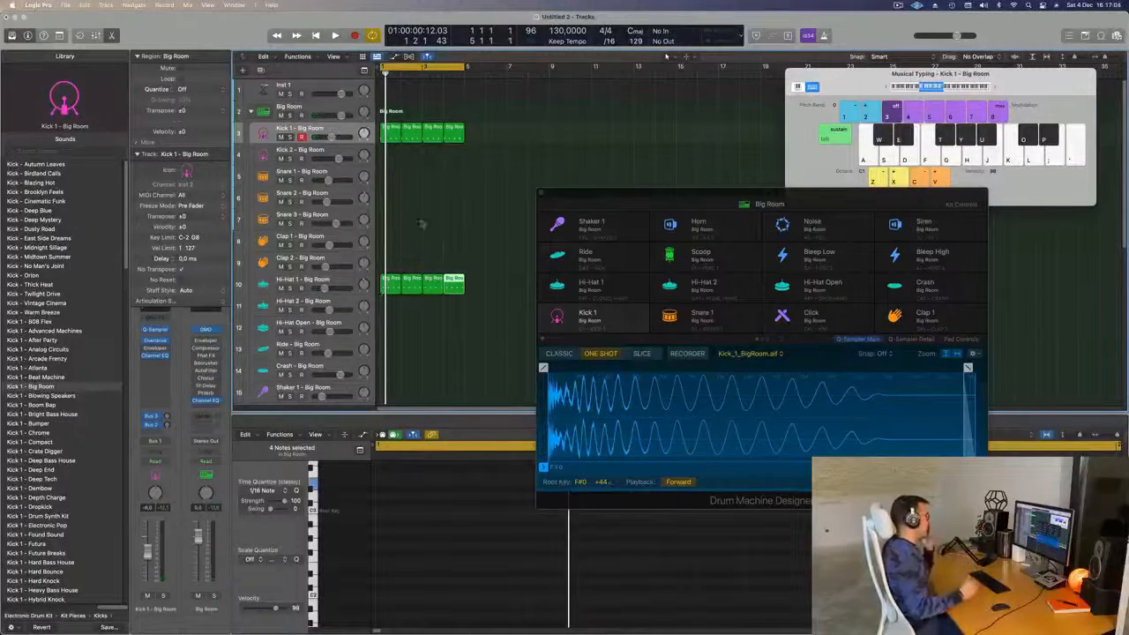
drag(728, 192, 893, 88)
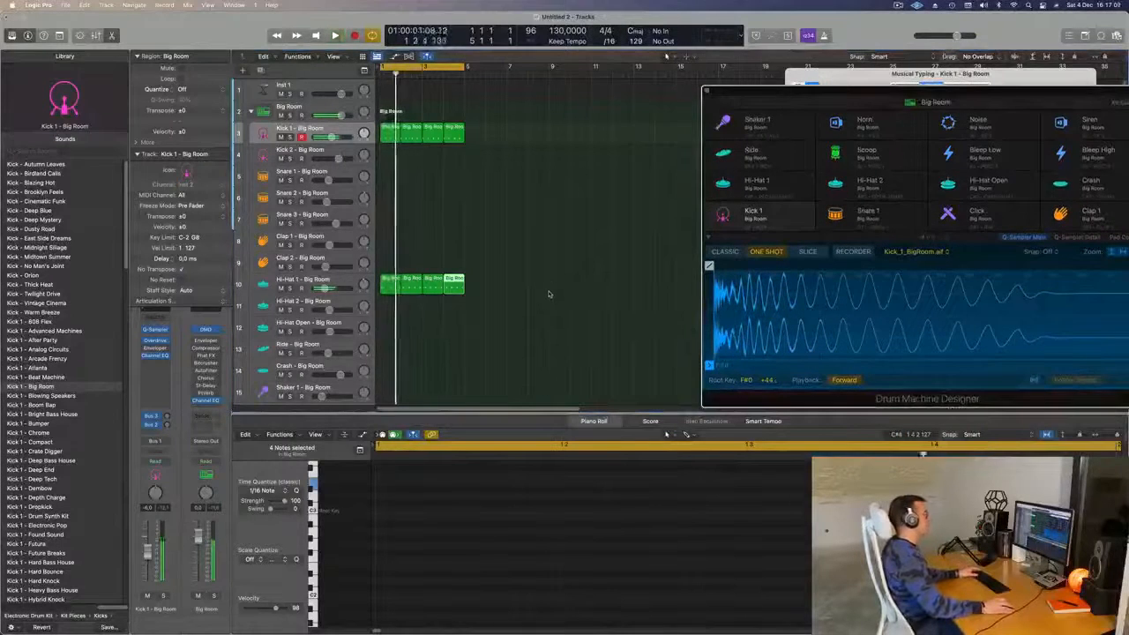
Copy the first Kick 1 region to the Snare 1 track and delete its notes on beats 1 and 3.
scroll(441, 221, down, 1)
click(389, 130)
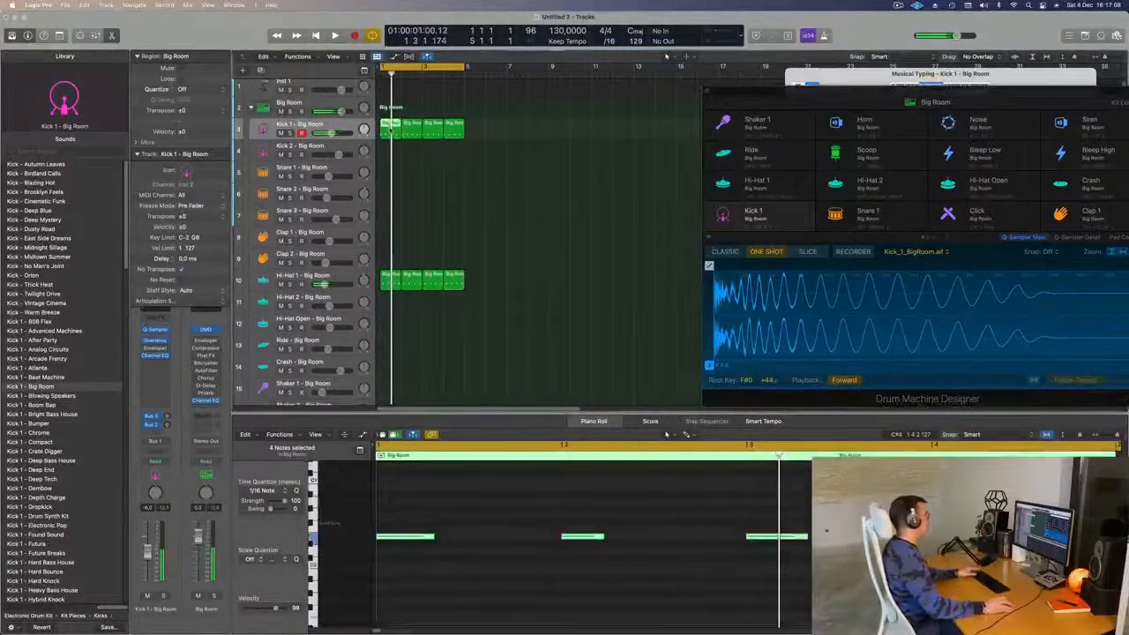
drag(389, 130, 392, 174)
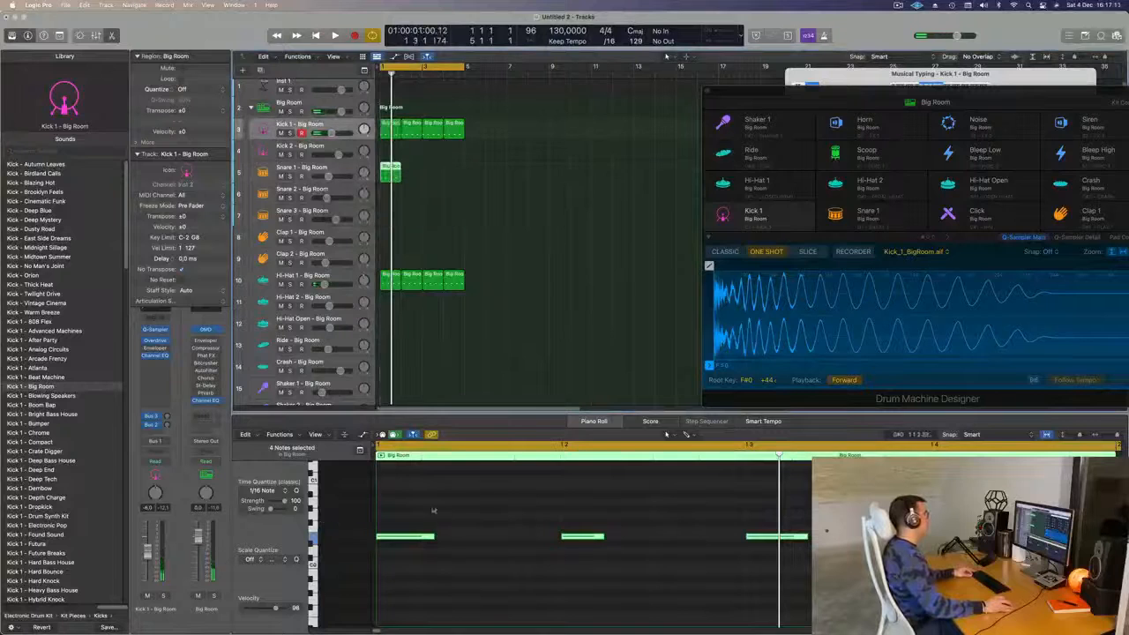
key(Delete)
drag(559, 510, 810, 612)
key(space)
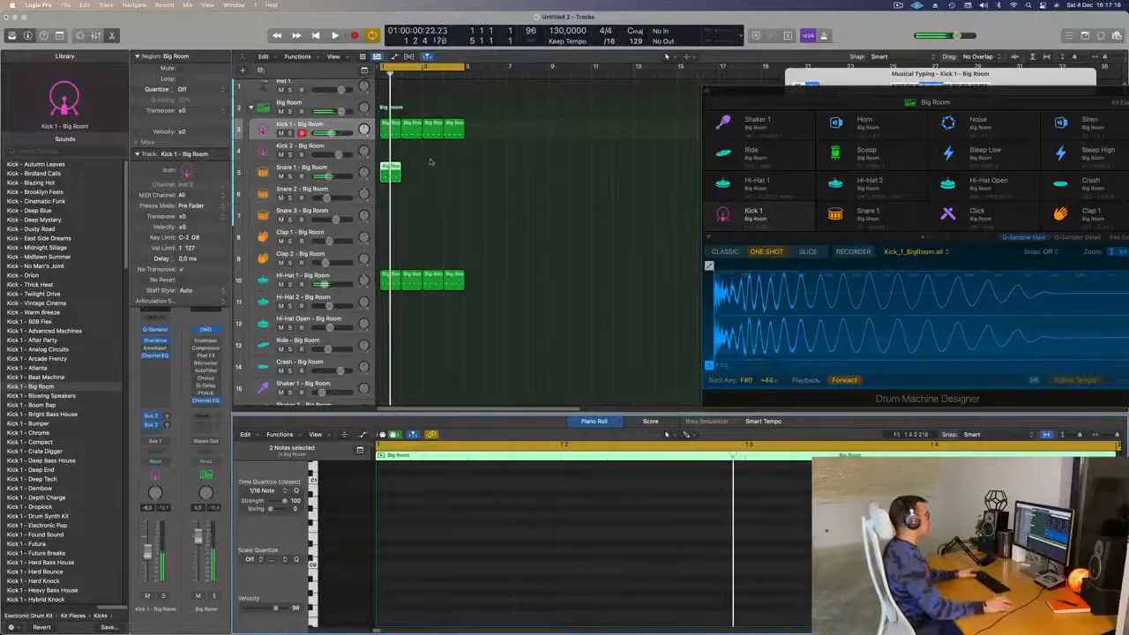
Repeat the Snare 1 region to fill four bars and lower the Snare 1 volume to -15.4 dB.
key(super+r)
key(super+r)
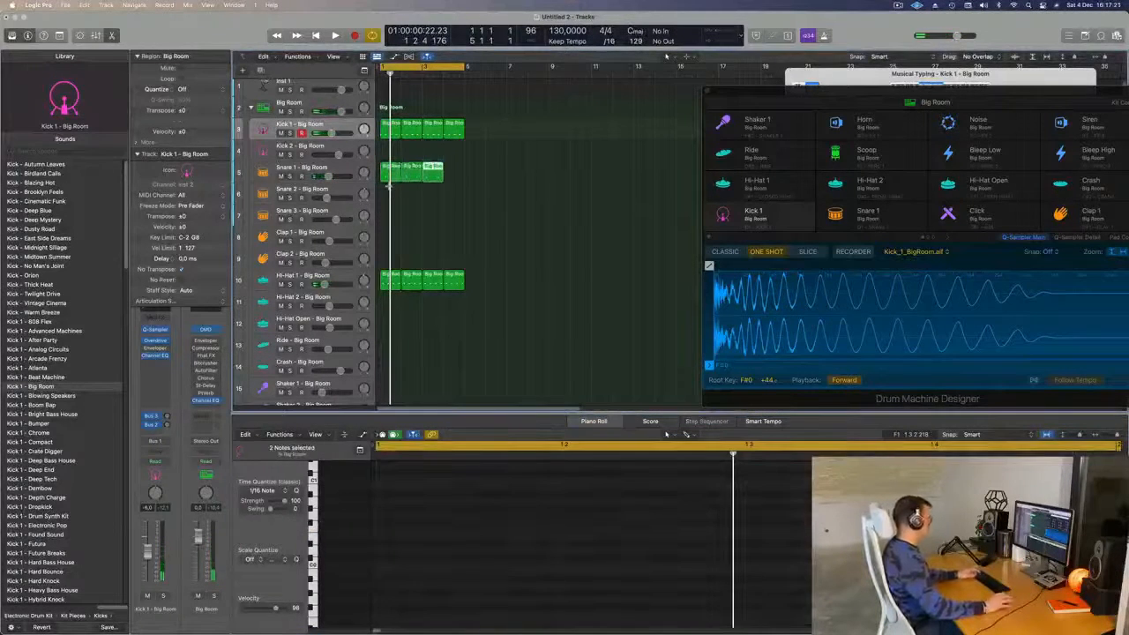
key(space)
click(313, 170)
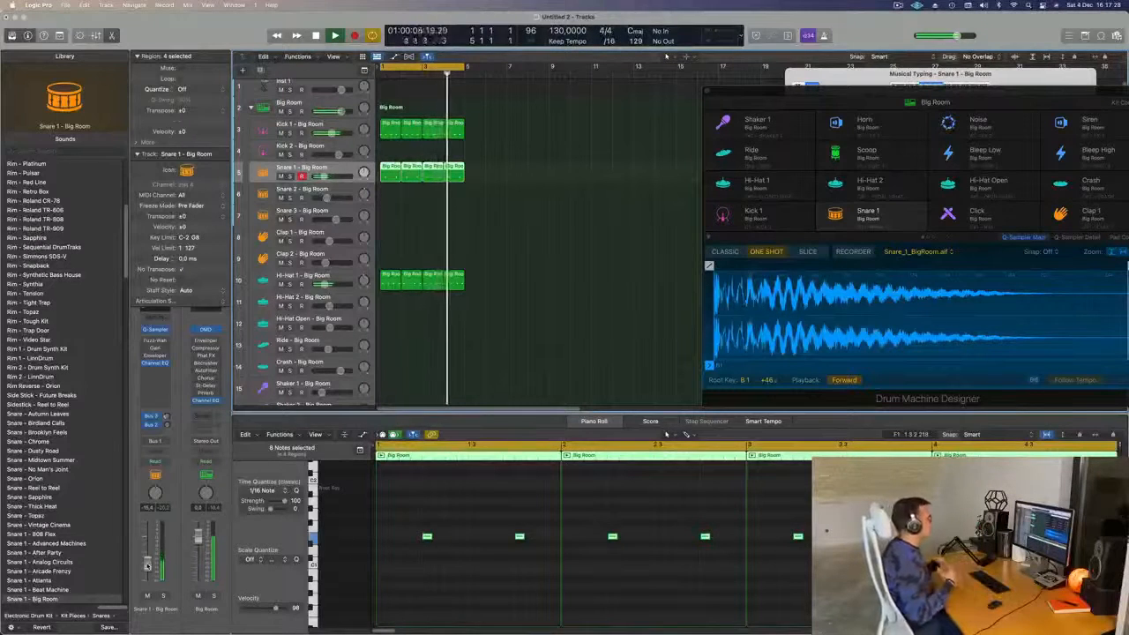
Copy the first Kick 1 region to the Kick 2 track at bar 1.
scroll(549, 265, down, 4)
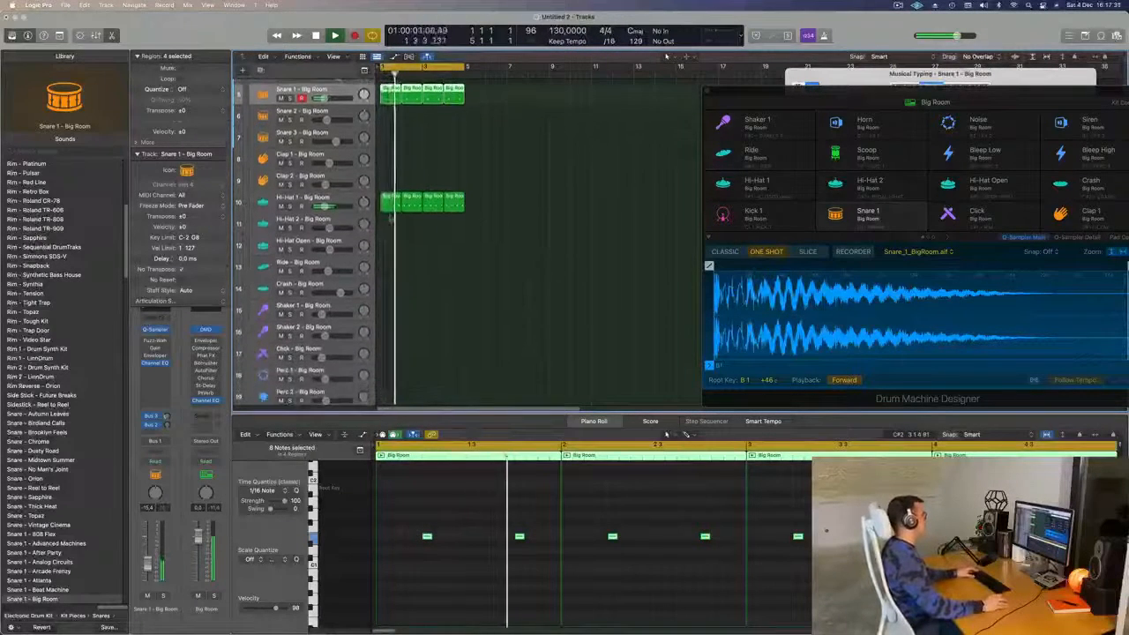
scroll(382, 241, down, 1)
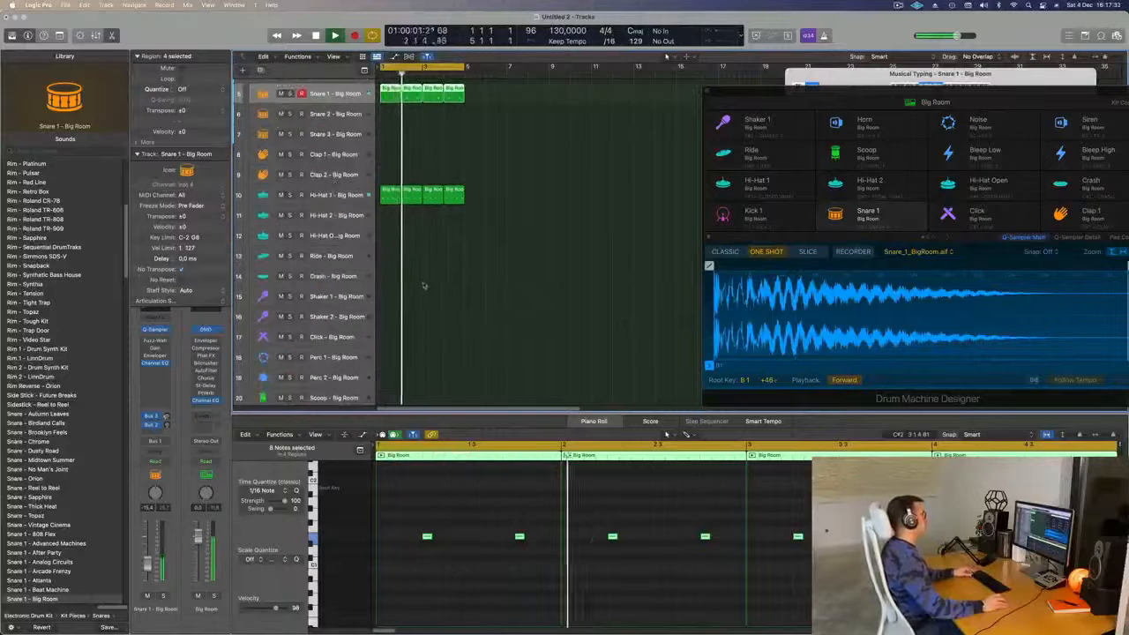
scroll(423, 285, up, 4)
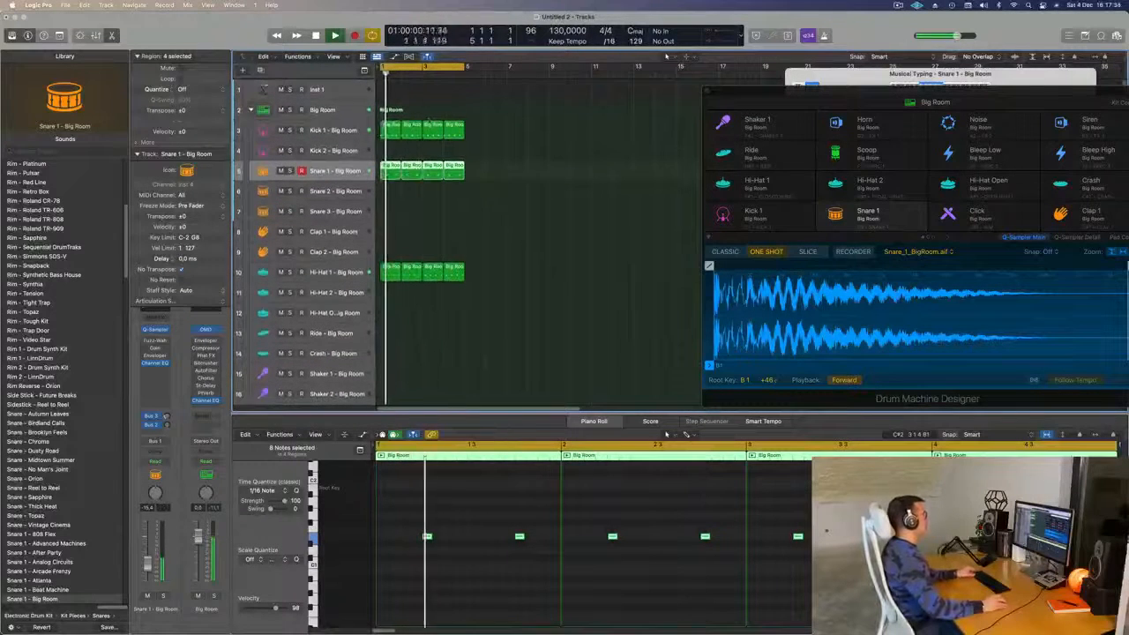
click(391, 130)
mouse_move(392, 131)
mouse_down()
mouse_move(397, 189)
mouse_move(391, 148)
mouse_up()
Reduce the Kick 2 region to a single note on the off-beat after beat 4.
drag(411, 515, 685, 547)
click(395, 149)
key(super+a)
scroll(567, 524, down, 2)
key(space)
key(space)
scroll(567, 524, down, 3)
drag(408, 522, 648, 615)
key(Delete)
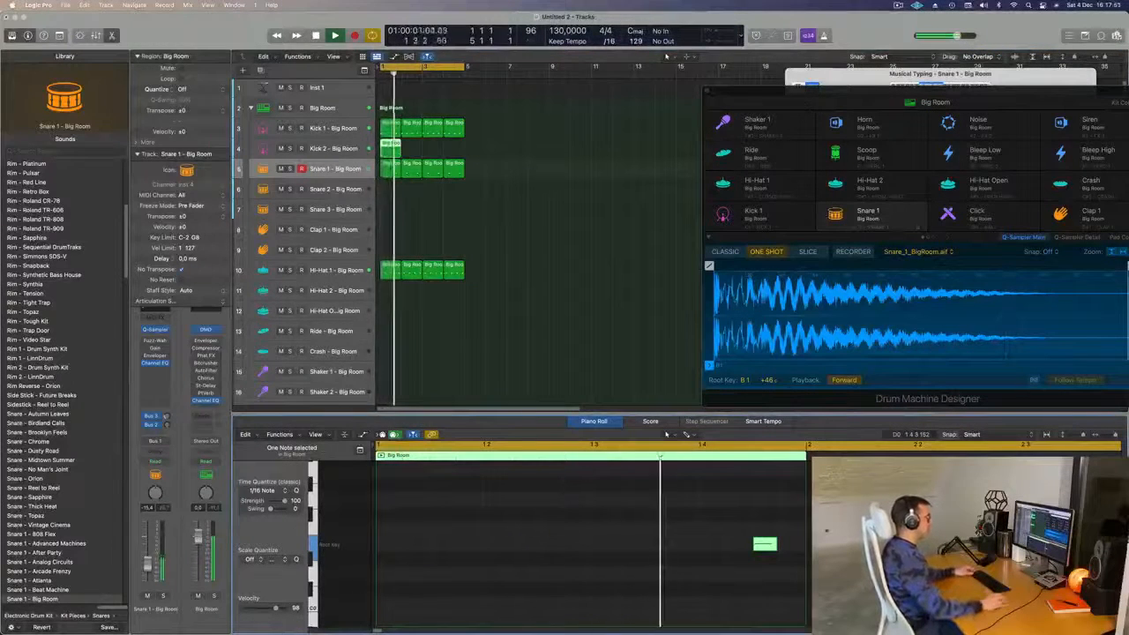
Repeat the Kick 2 region to fill four bars and set the Kick 2 volume to about -10.6 dB.
click(339, 128)
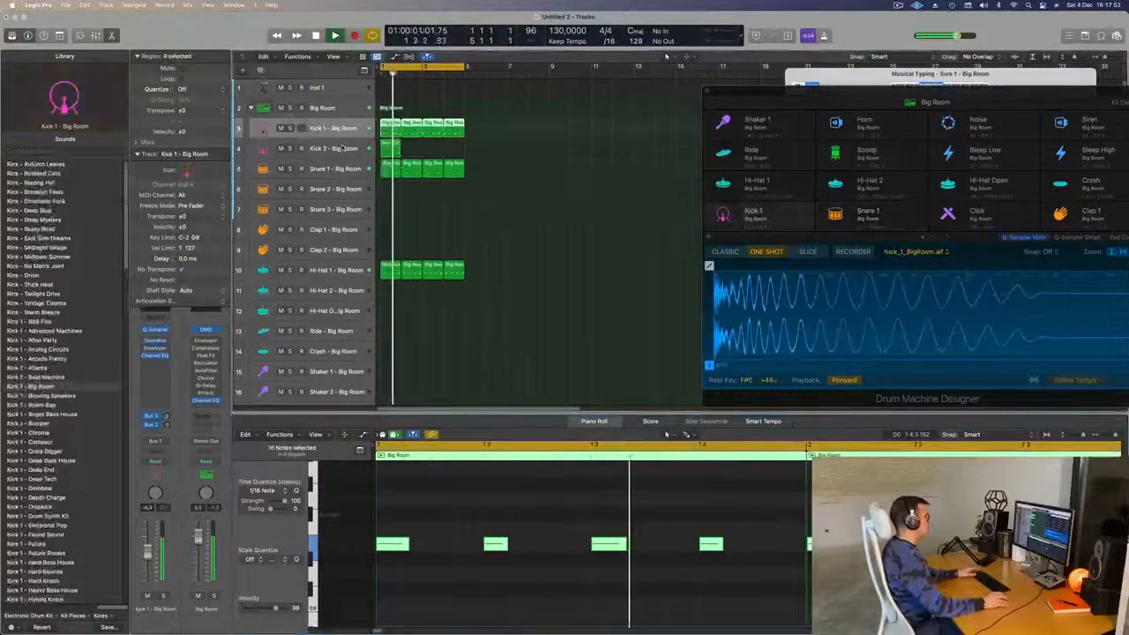
click(340, 148)
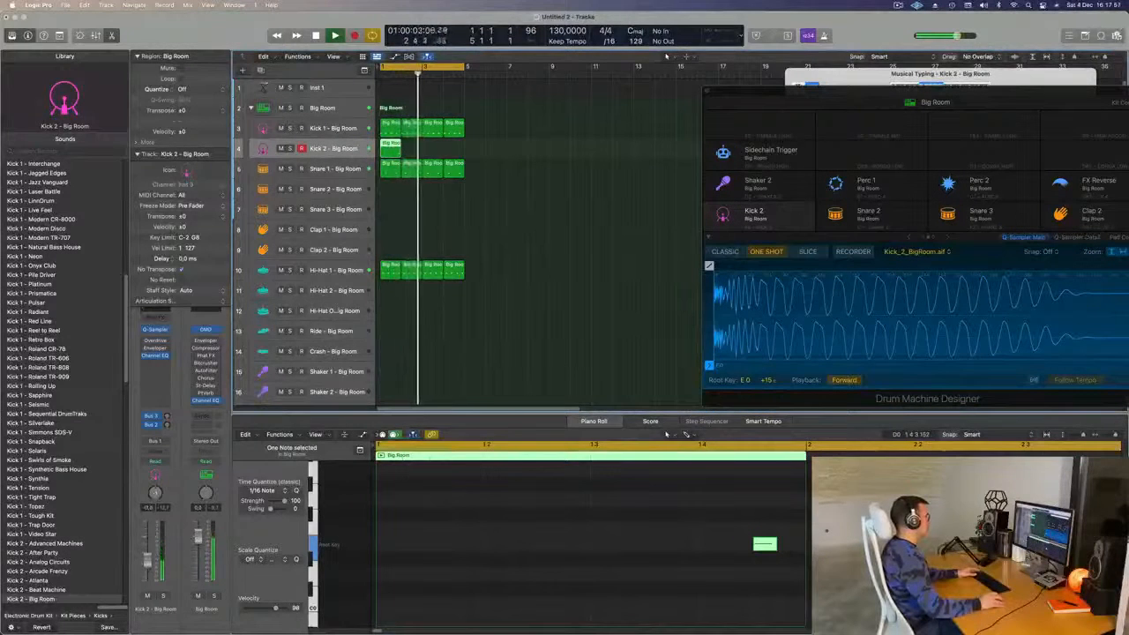
key(super+r)
key(super+r)
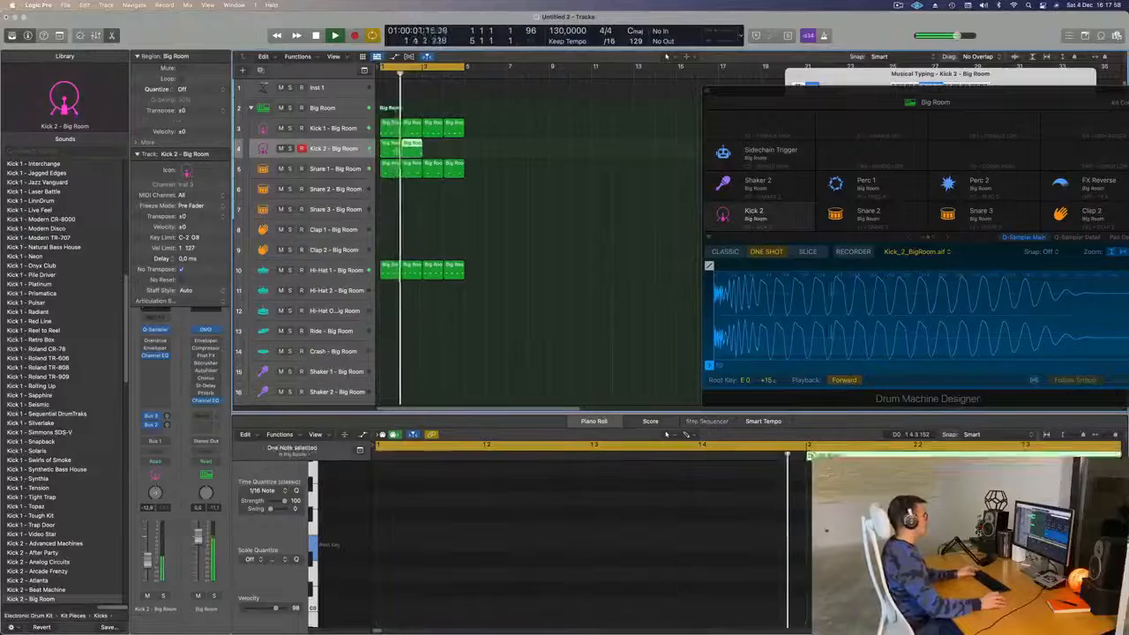
click(349, 142)
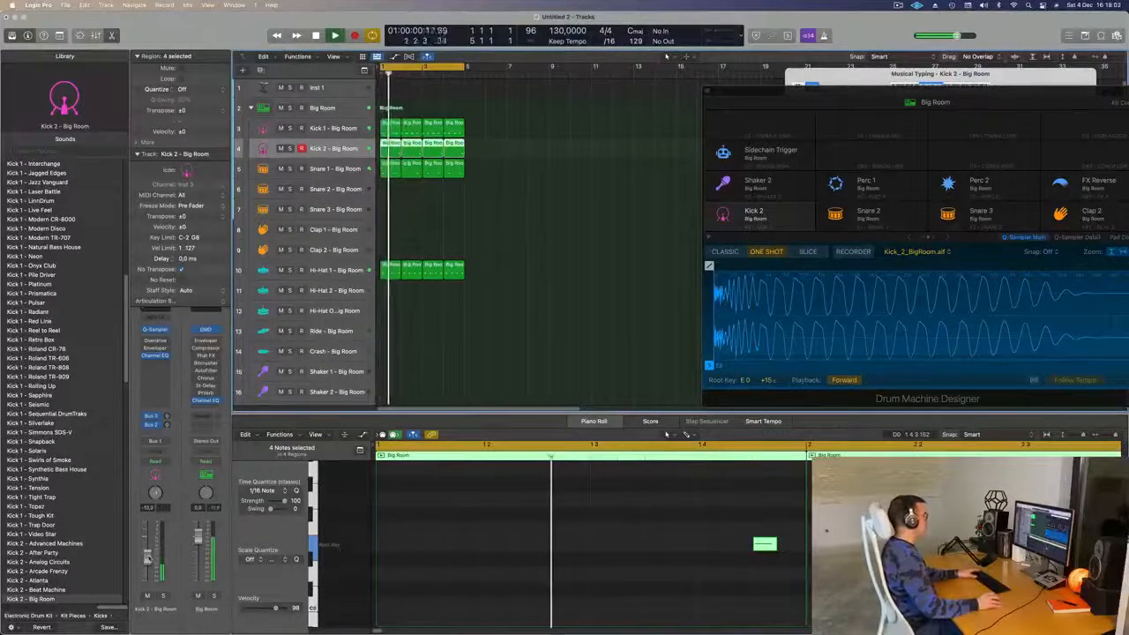
scroll(574, 292, up, 1)
scroll(560, 287, down, 2)
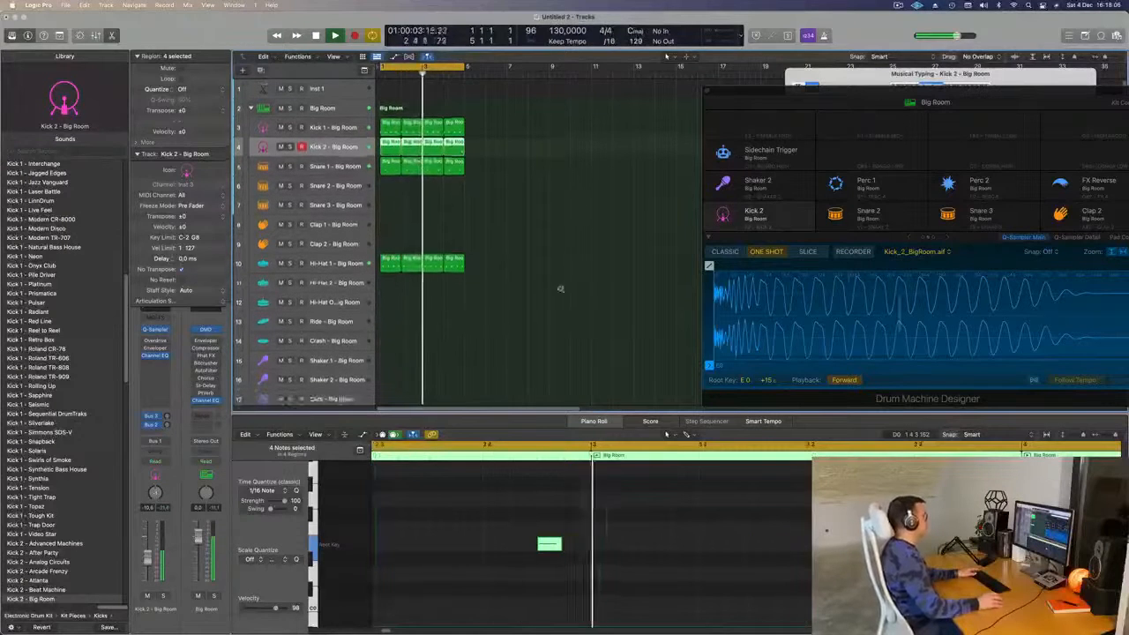
Move the first Kick 1 region to the Clap 1 track and delete all its notes except the one on beat 1.
click(548, 234)
scroll(556, 225, down, 1)
drag(391, 100, 389, 198)
drag(462, 523, 776, 589)
key(Delete)
drag(558, 515, 371, 573)
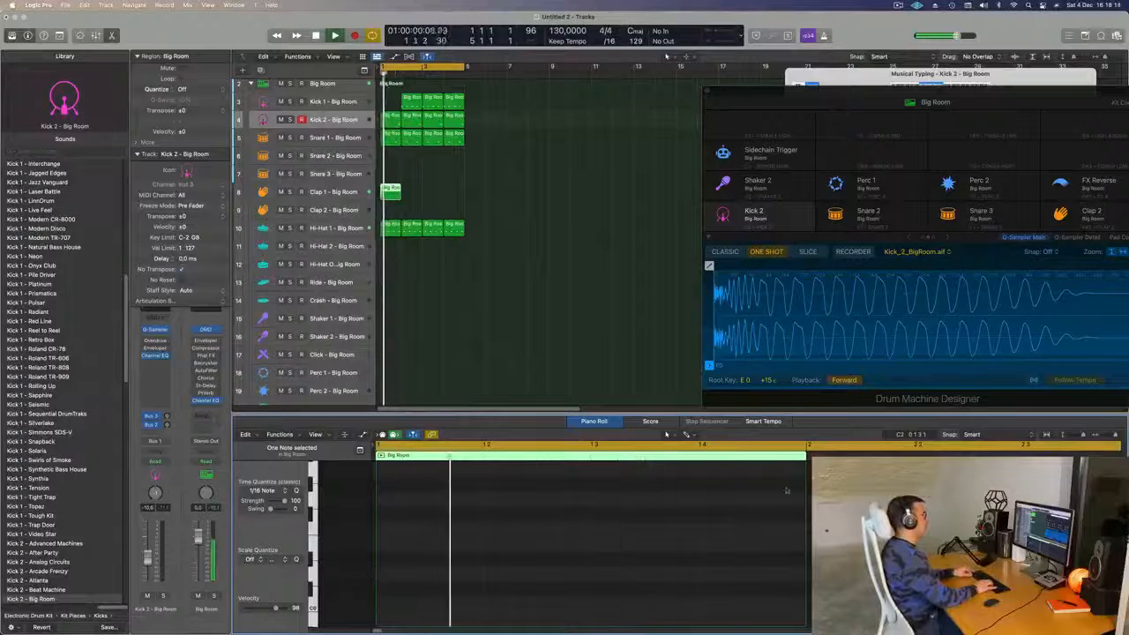
Copy the bar 2 Kick 1 region back into bar 1 and play the beat with the Clap 1 track selected.
mouse_move(411, 103)
mouse_down()
mouse_move(389, 106)
mouse_move(412, 106)
mouse_up()
click(342, 195)
key(Return)
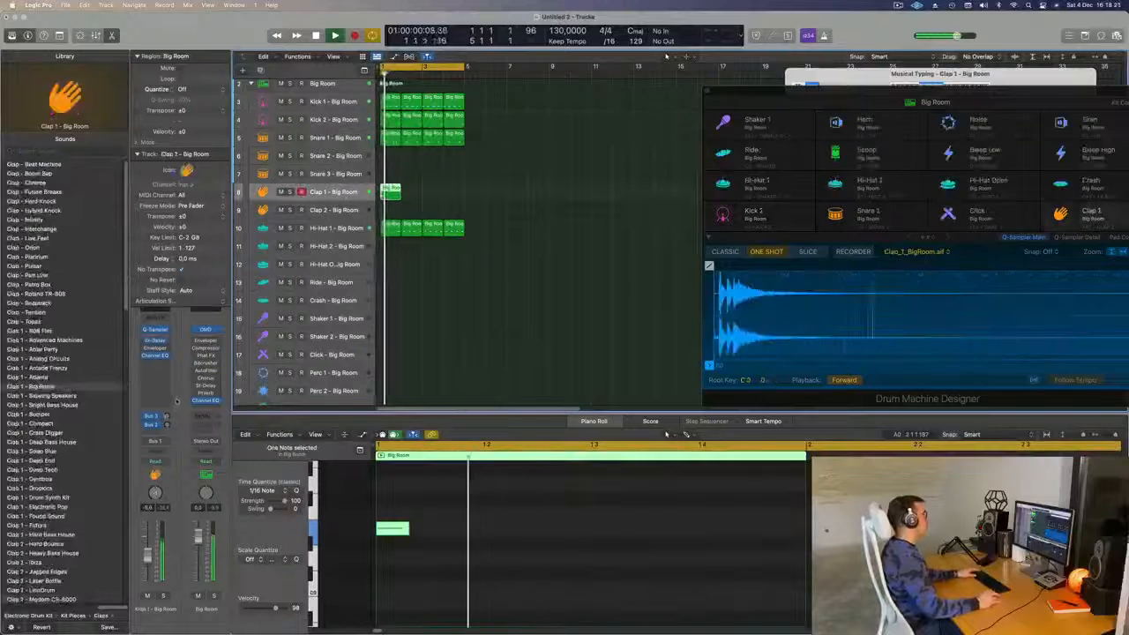
key(space)
key(space)
key(space)
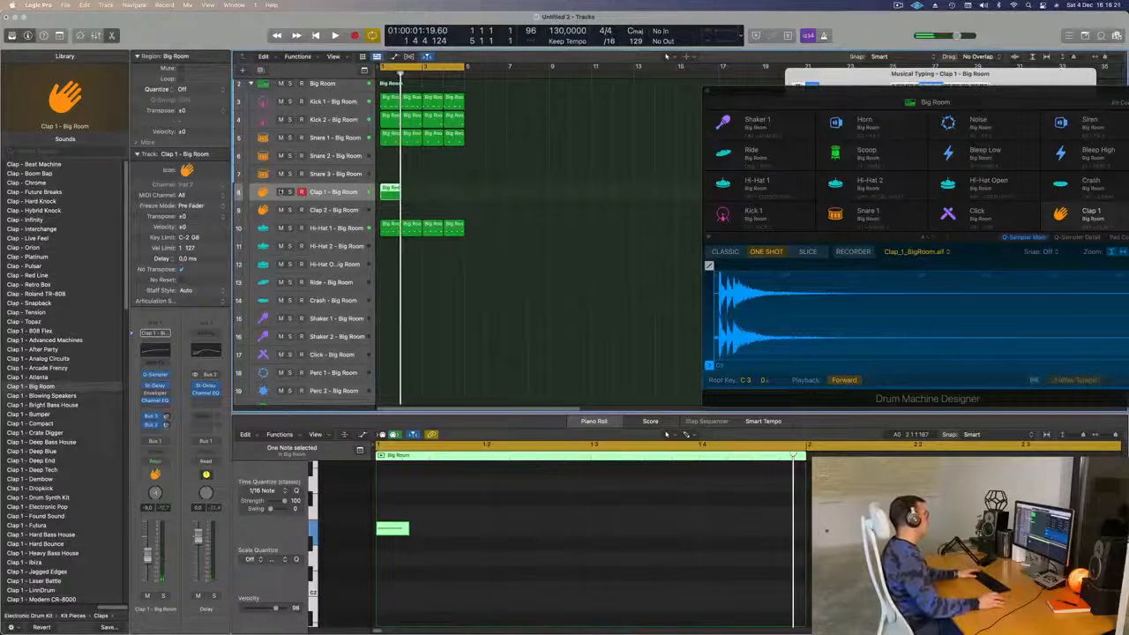
Copy the Clap 1 region to bar 3 while the beat plays, and stop playback.
scroll(447, 195, up, 1)
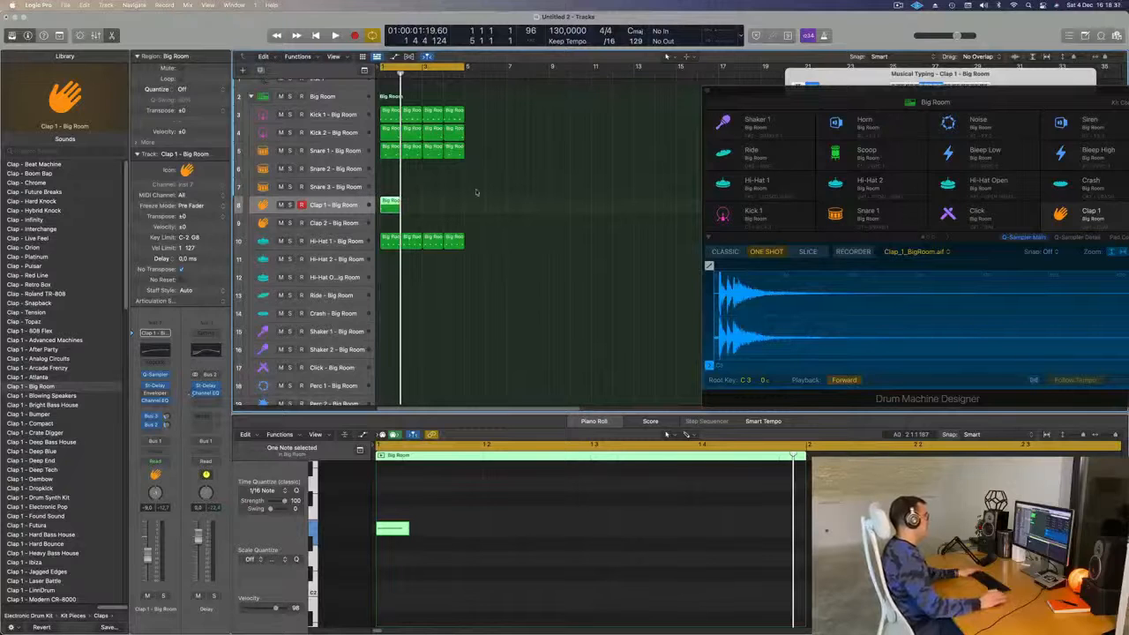
key(space)
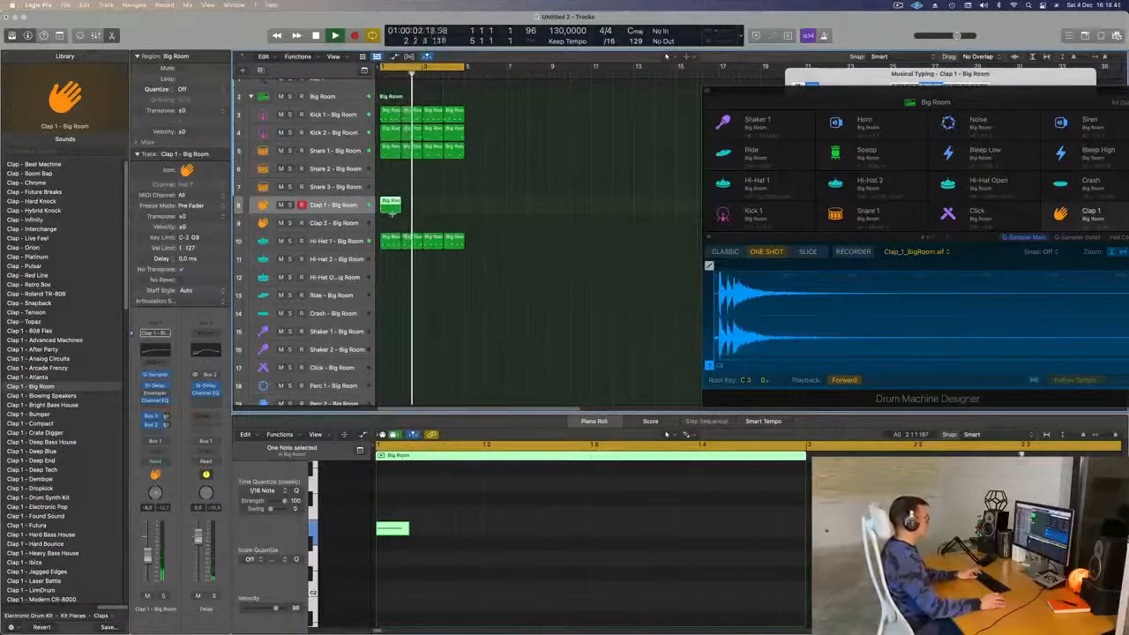
drag(410, 208, 432, 198)
key(space)
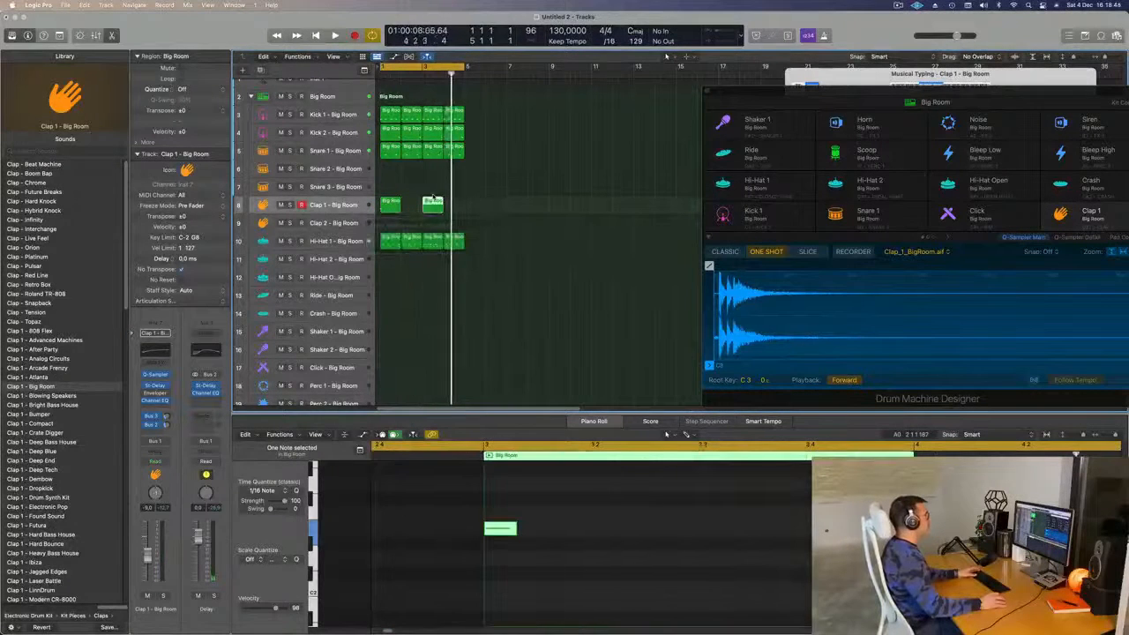
Play the beat from the start to hear the Clap 1 regions in bars 1 and 3, and stop playback.
key(space)
click(484, 210)
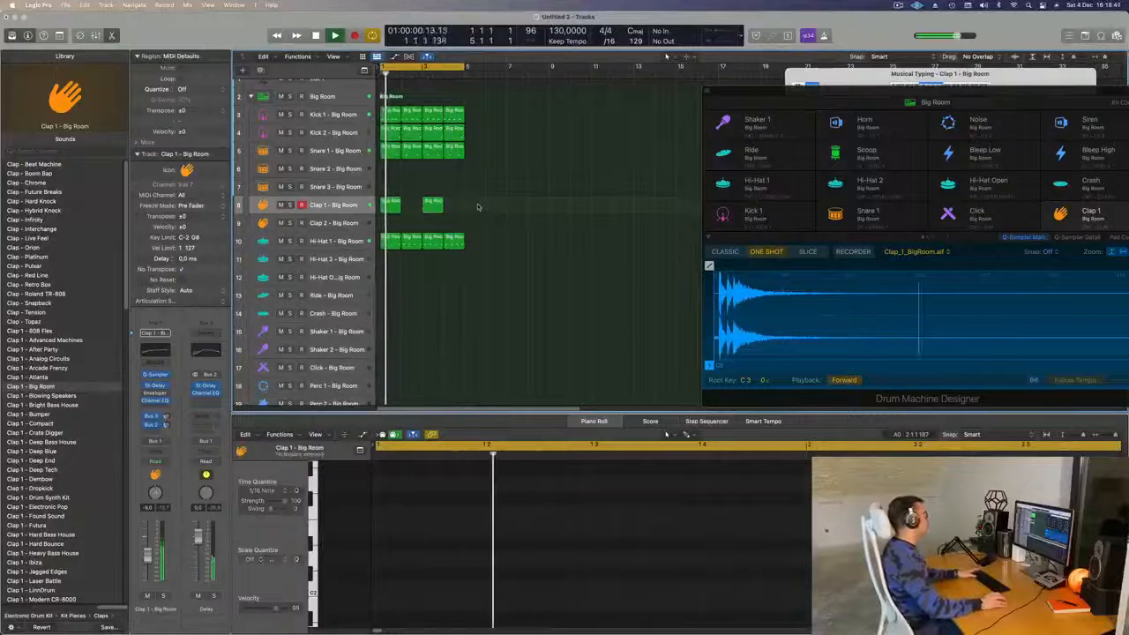
key(space)
key(space)
key(space)
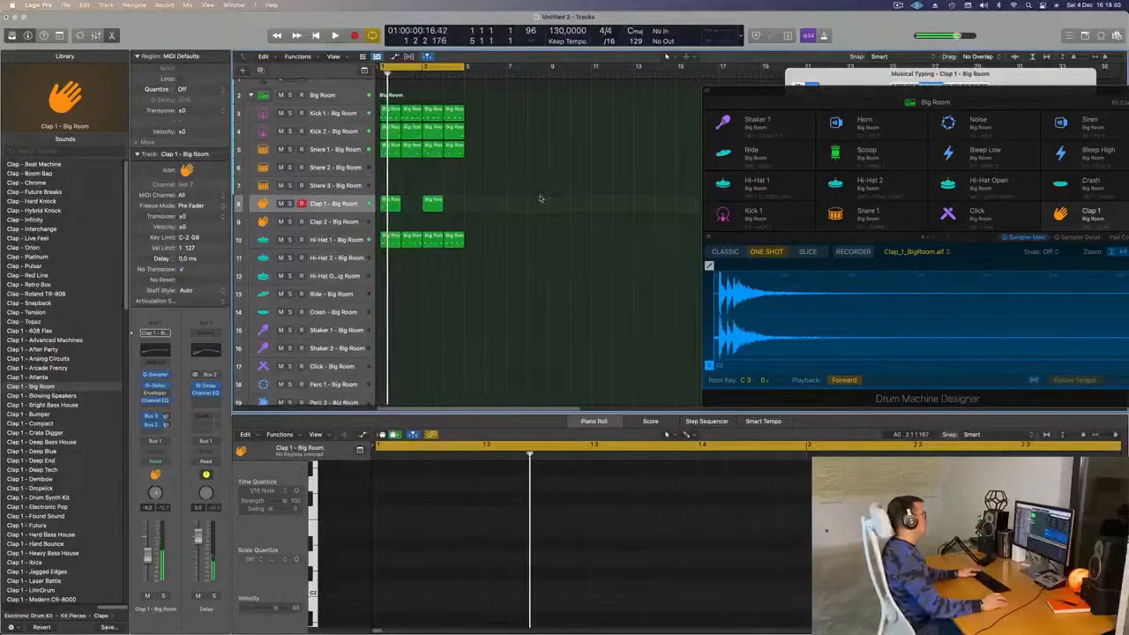
Copy the first Clap 1 region to bar 2 of the Perc 1 track and place two notes at 2 1 4 and 2 2 2.
click(395, 201)
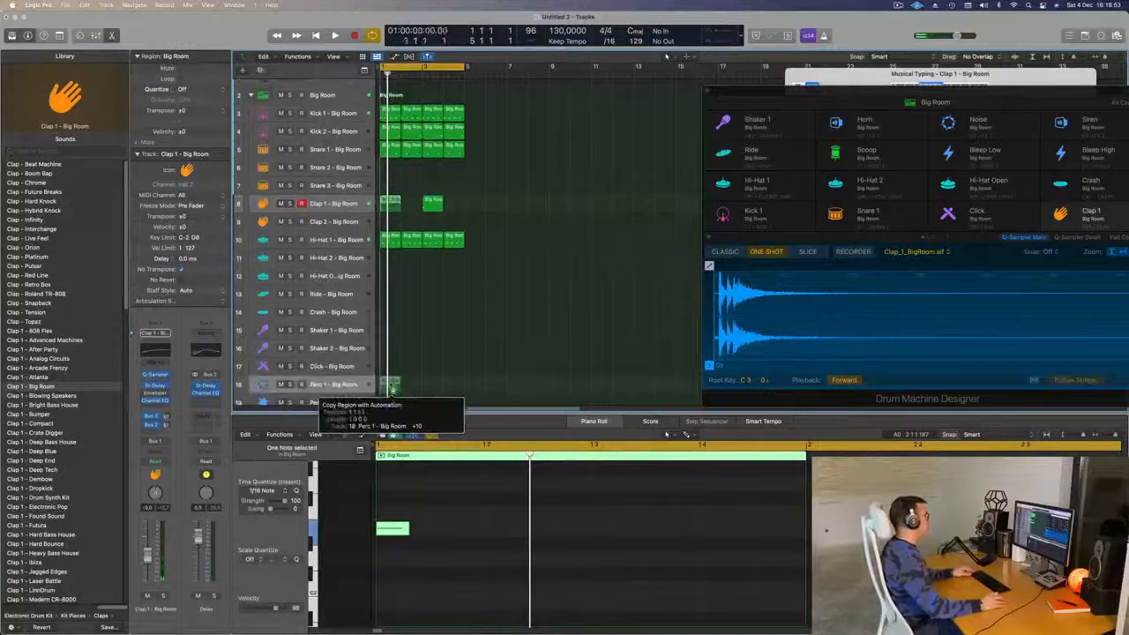
scroll(393, 402, down, 1)
drag(393, 410, 412, 337)
scroll(761, 532, down, 3)
drag(718, 504, 730, 535)
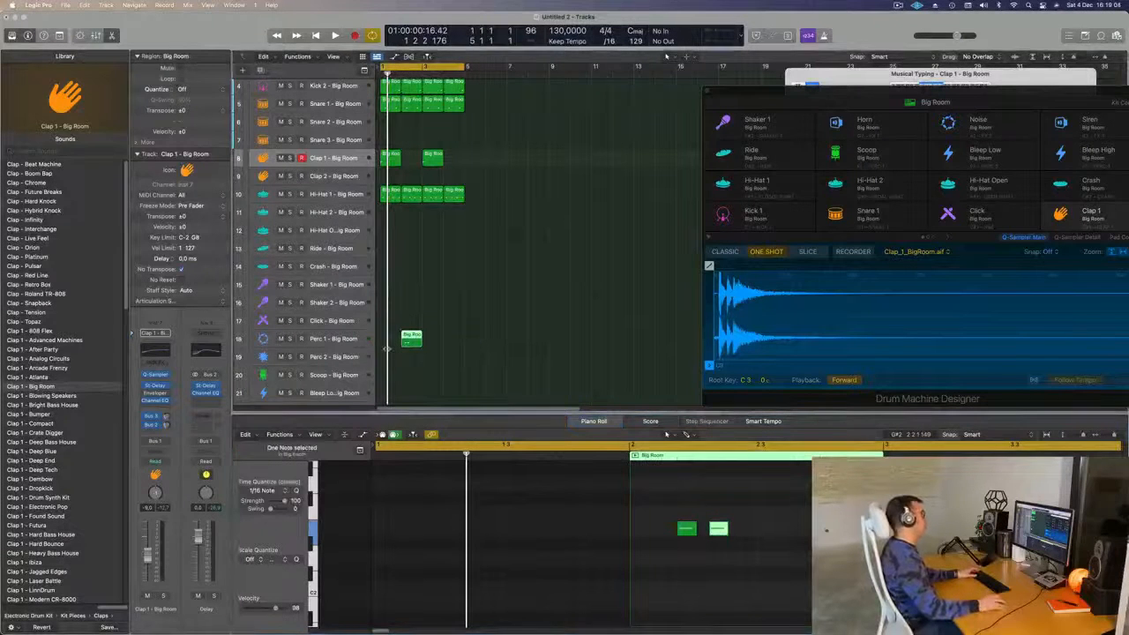
Duplicate the Perc 1 region and place the duplicate in bar 4 while the beat plays.
key(space)
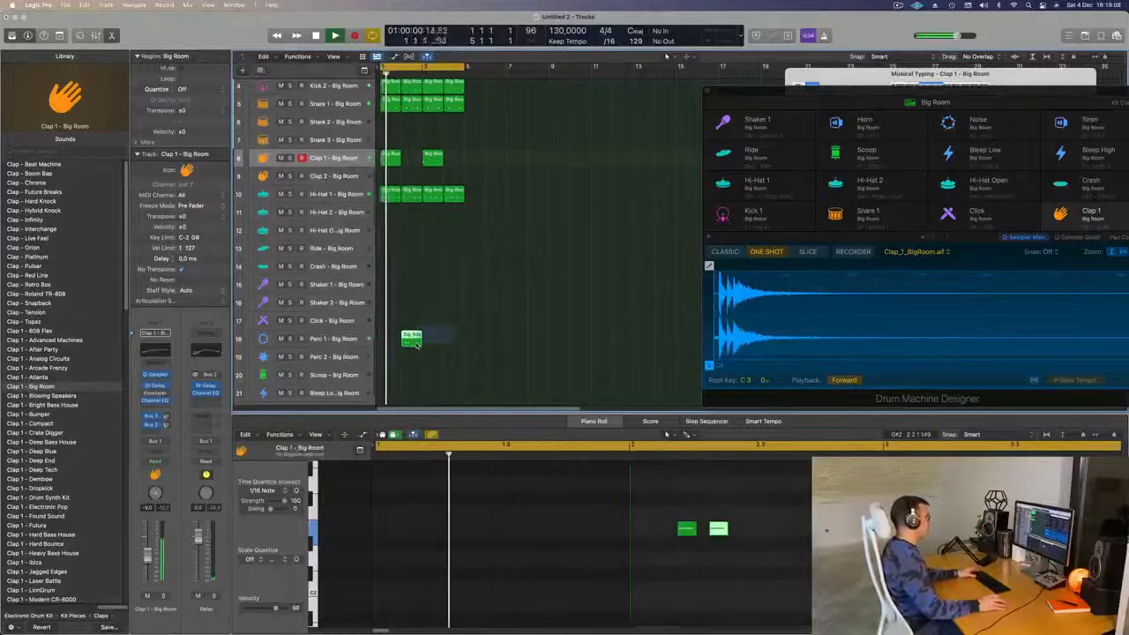
key(super+r)
drag(432, 336, 454, 327)
scroll(451, 325, down, 3)
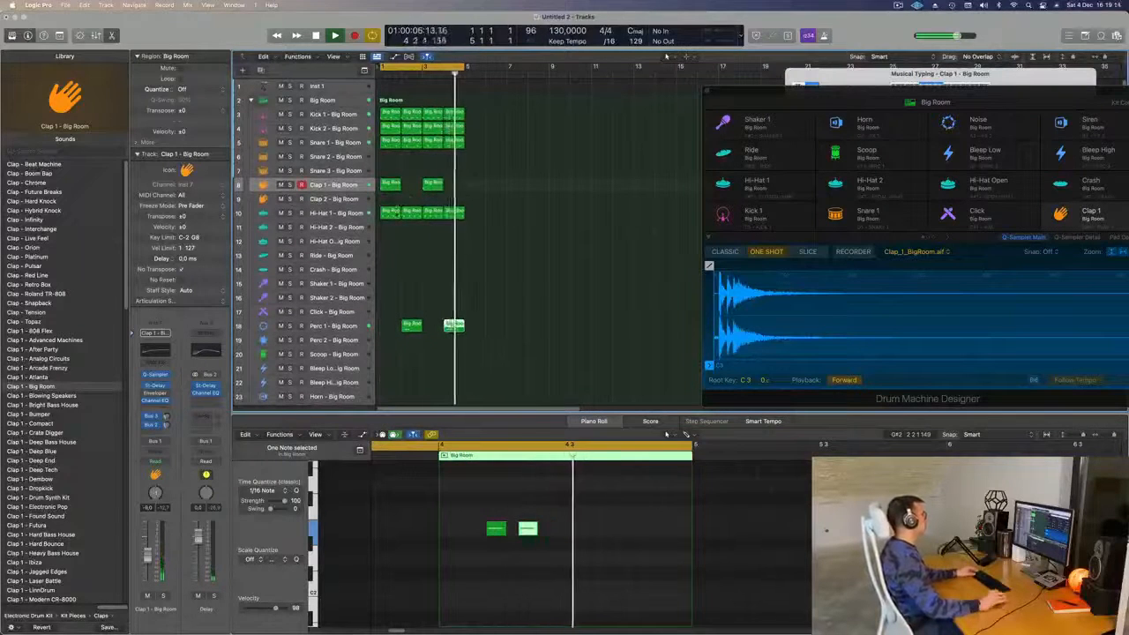
click(391, 212)
drag(391, 213, 391, 326)
key(space)
key(super+z)
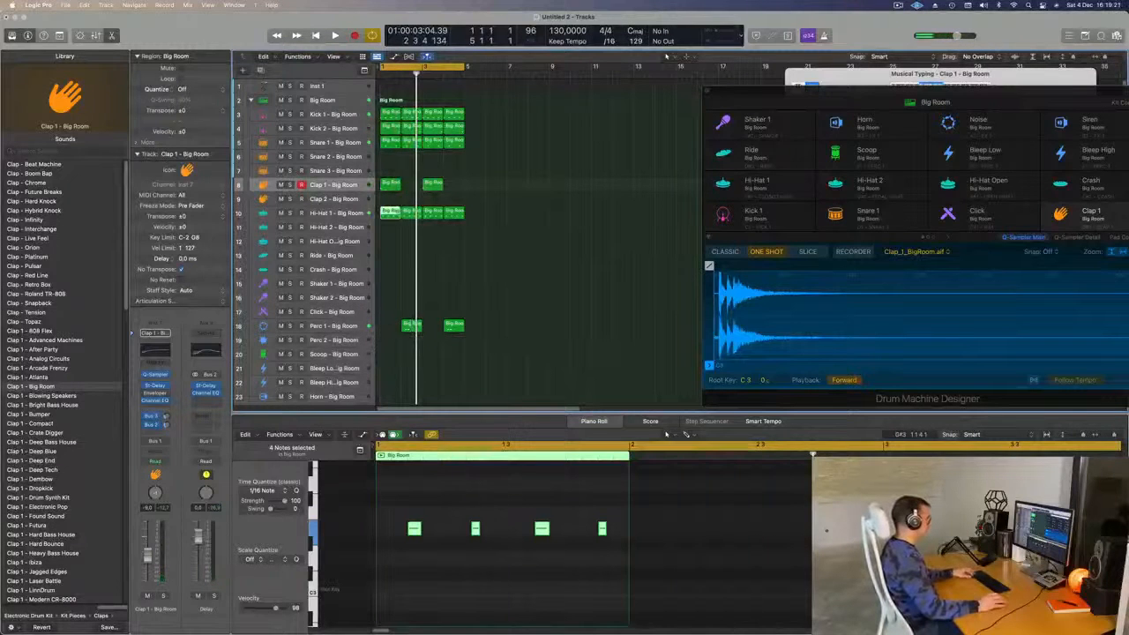
Copy the first Hi-Hat 1 region to the Shaker 2 track, duplicate its notes into a denser pattern, and play it.
drag(391, 212, 389, 302)
drag(395, 483, 702, 609)
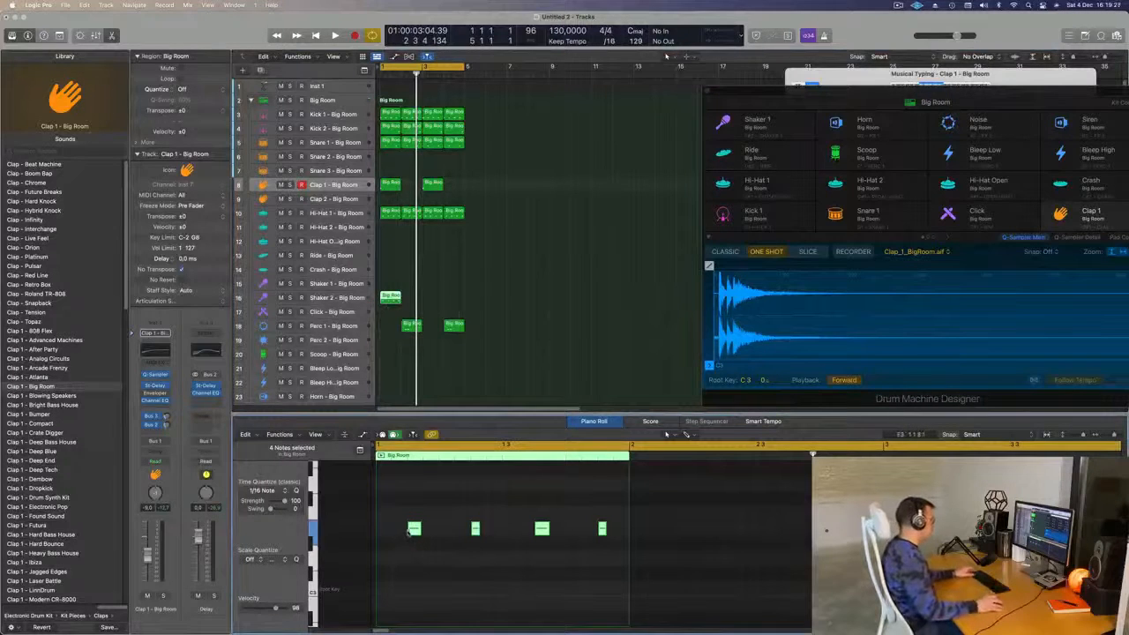
mouse_move(414, 530)
mouse_down()
mouse_move(382, 534)
mouse_move(396, 538)
mouse_up()
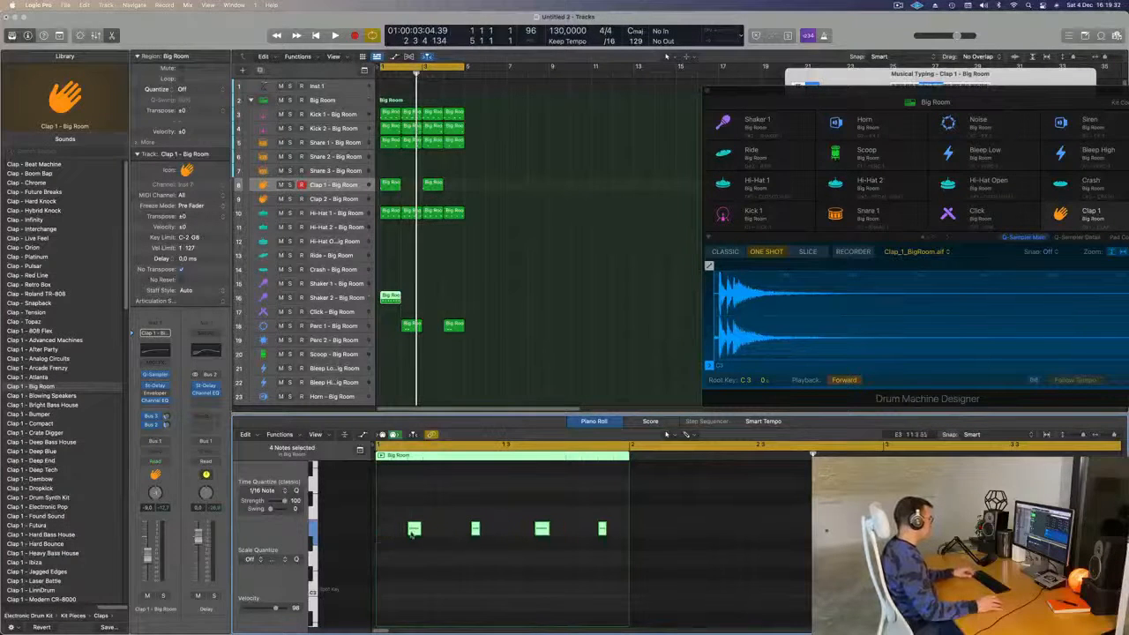
drag(406, 535, 434, 535)
key(space)
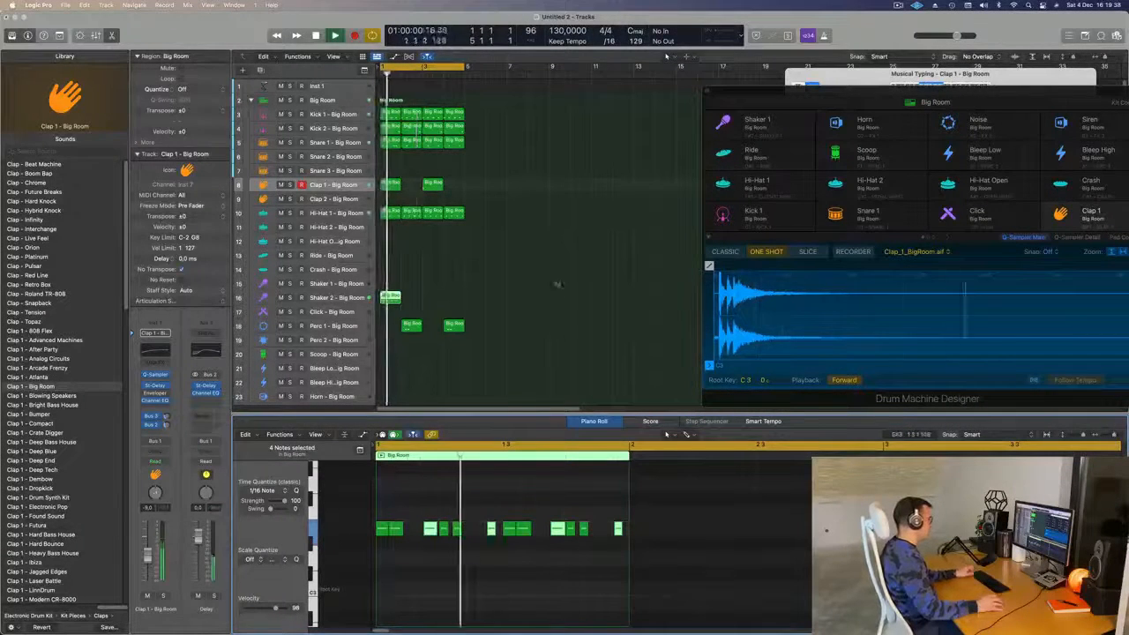
Repeat the Shaker 2 region three times to fill four bars and play the beat from the start with that track selected.
key(Return)
click(337, 297)
key(Return)
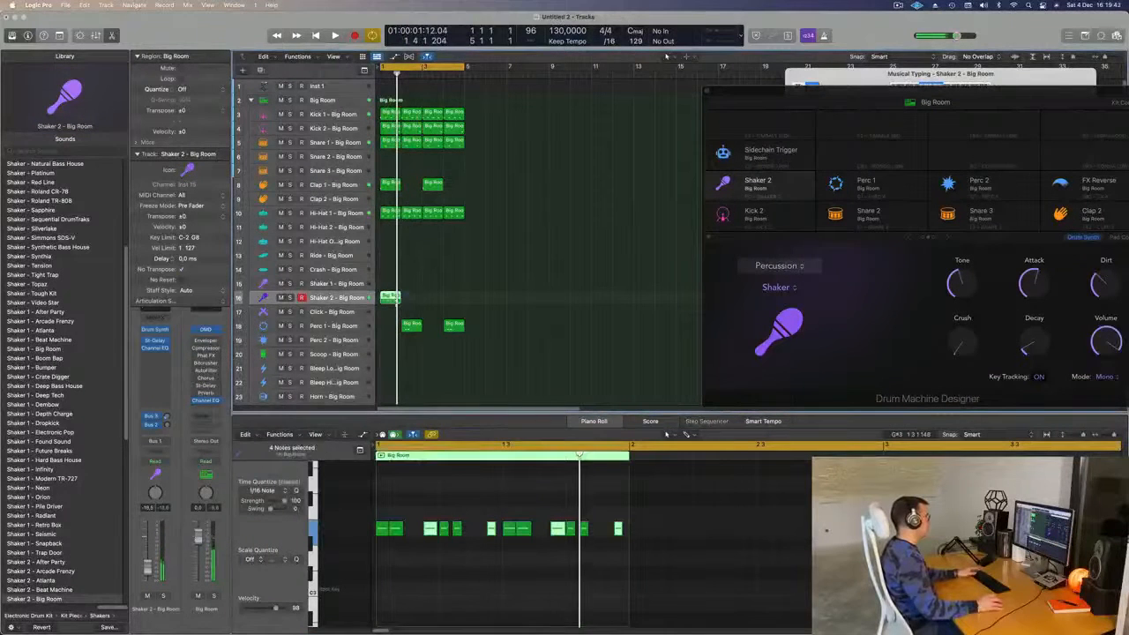
key(super+r)
key(super+r)
key(super+r)
key(space)
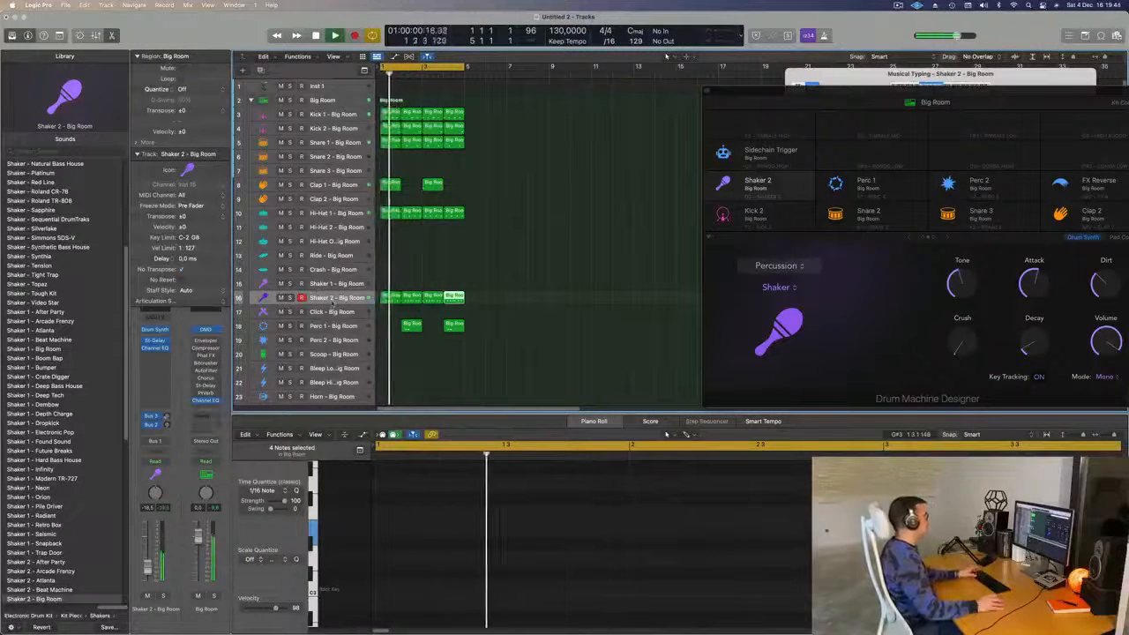
click(337, 297)
key(Return)
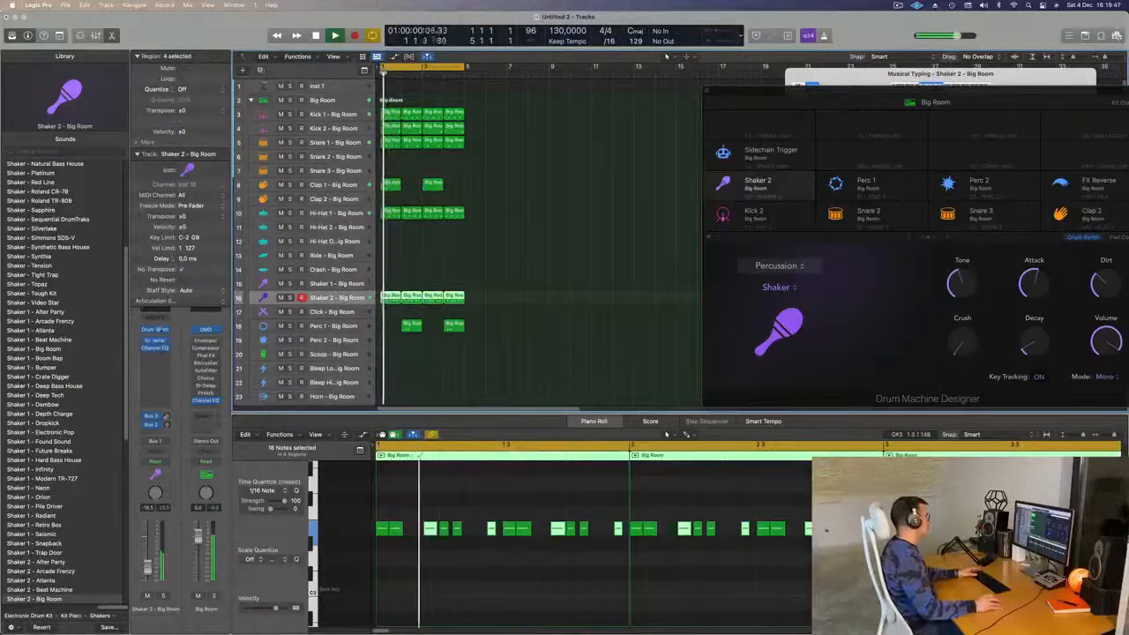
In Shaker 2's Stereo Delay, set the left delay to 8 ms, the right delay to 14 ms and both output mixes to 100%.
click(154, 341)
key(space)
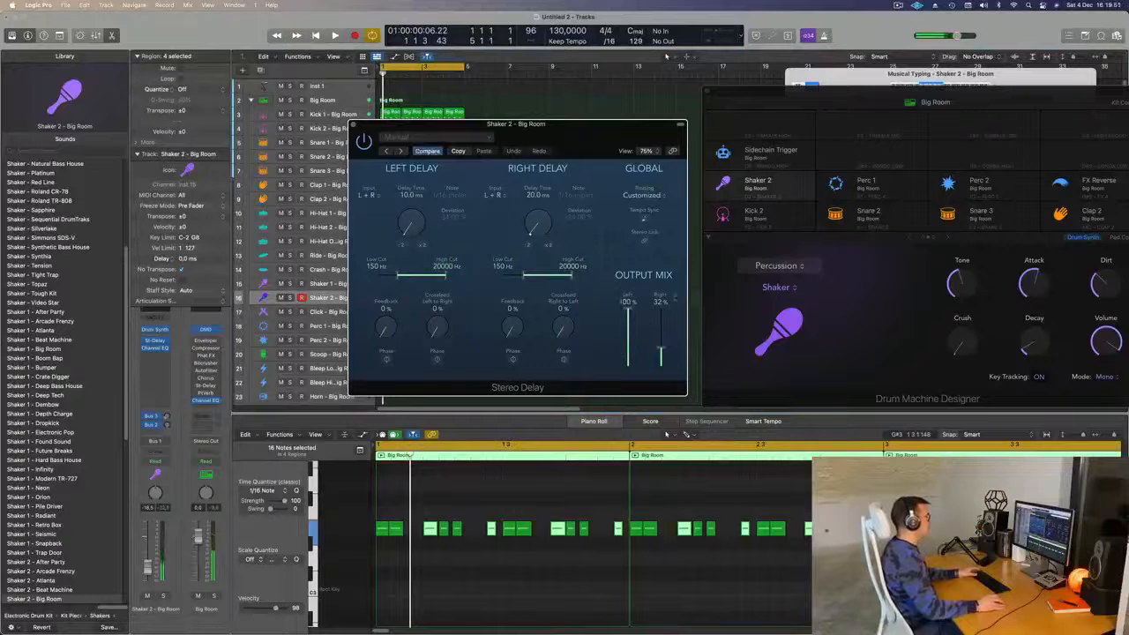
drag(409, 225, 415, 258)
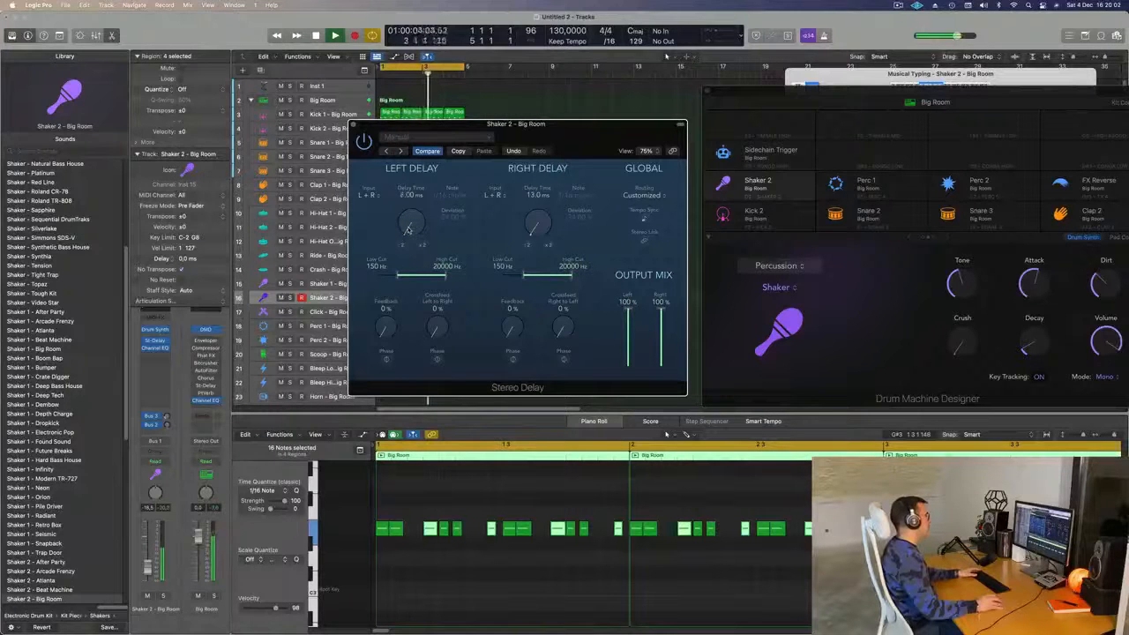
drag(409, 229, 408, 225)
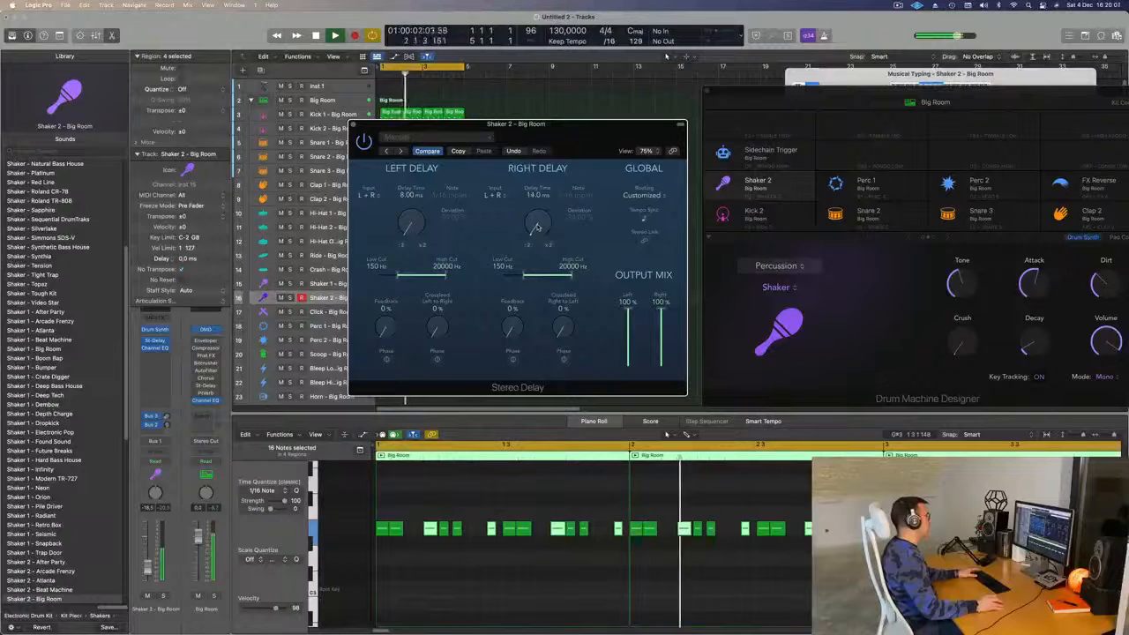
drag(579, 125, 367, 122)
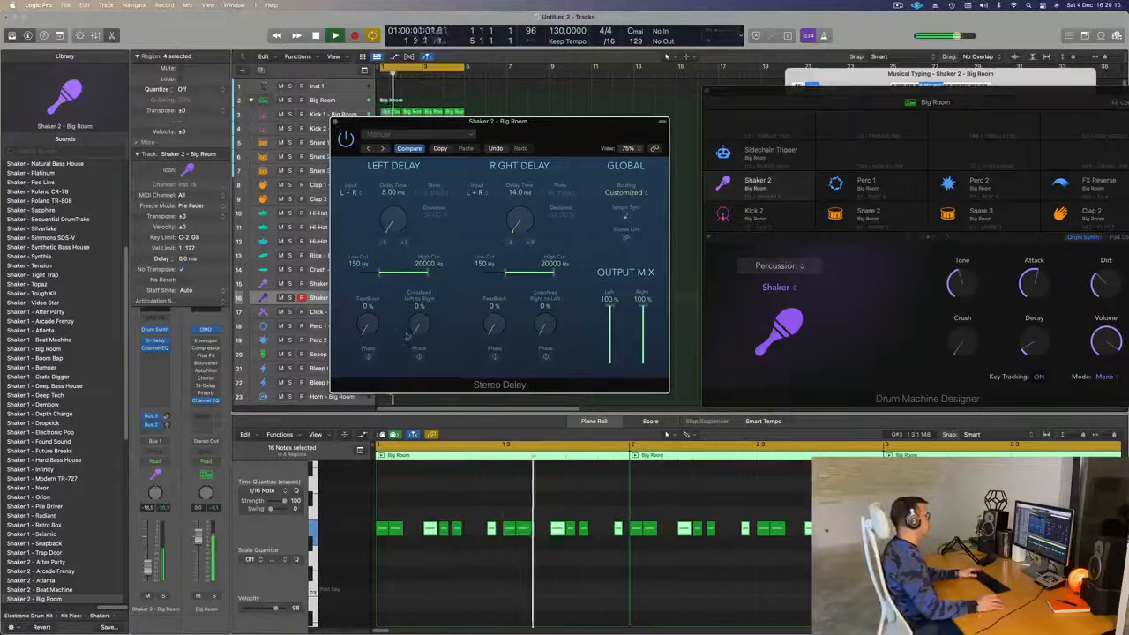
Set the Stereo Delay feedback to 51% left and 30% right, crossfeed to 15% left-to-right and 27% right-to-left, and close it.
drag(364, 325, 372, 288)
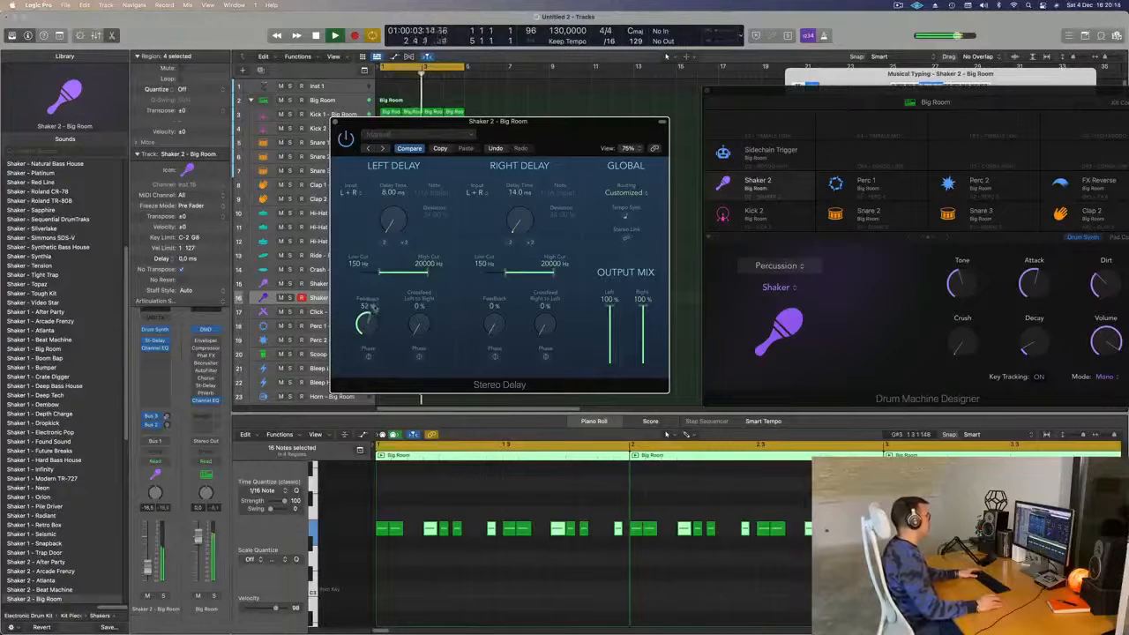
drag(494, 323, 495, 304)
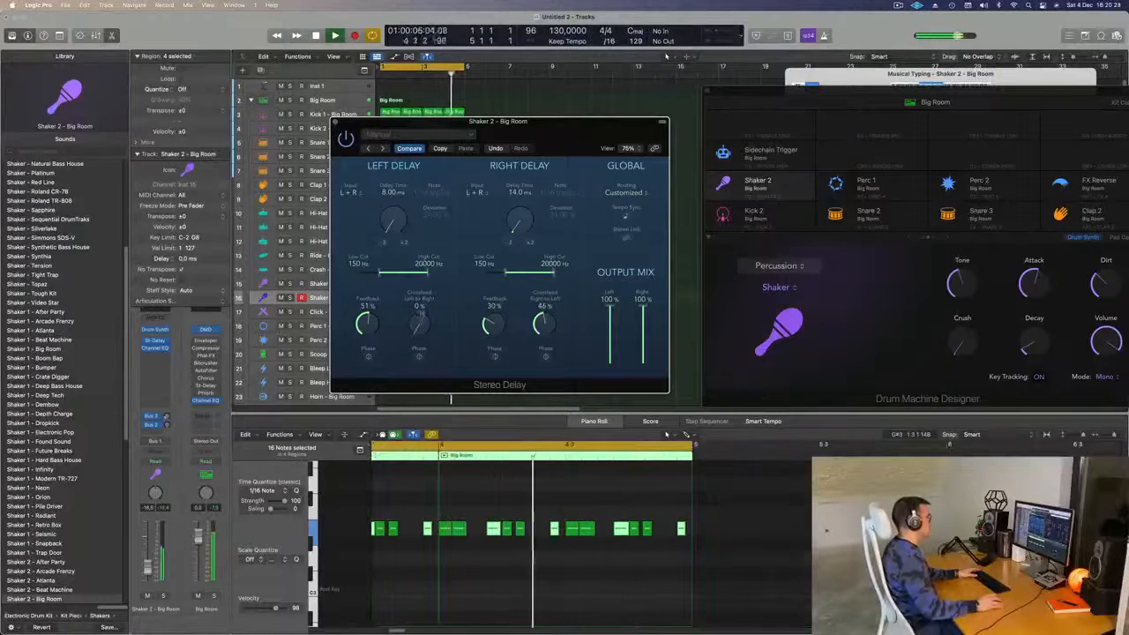
drag(429, 305, 429, 294)
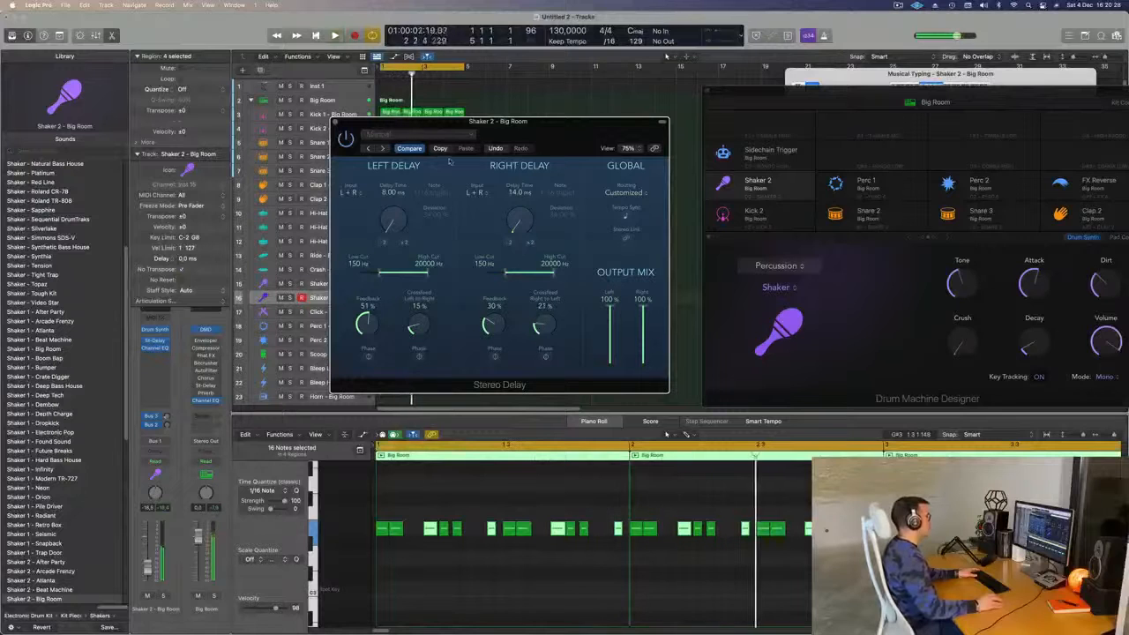
key(super+w)
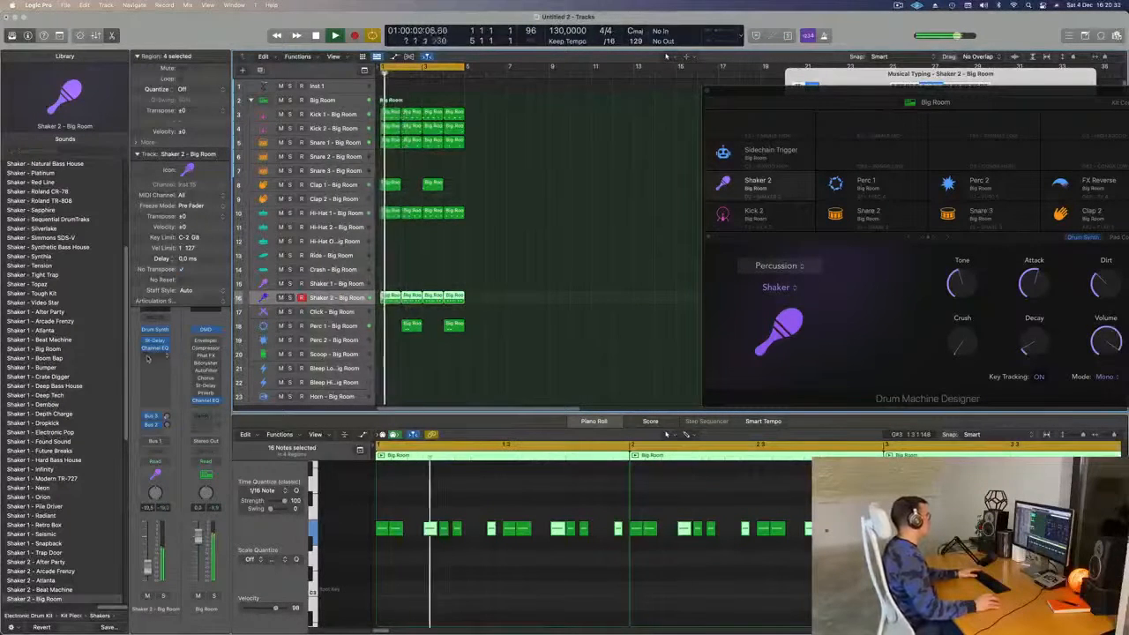
Add a stereo Flanger to the Shaker 2 channel after the Channel EQ.
click(152, 356)
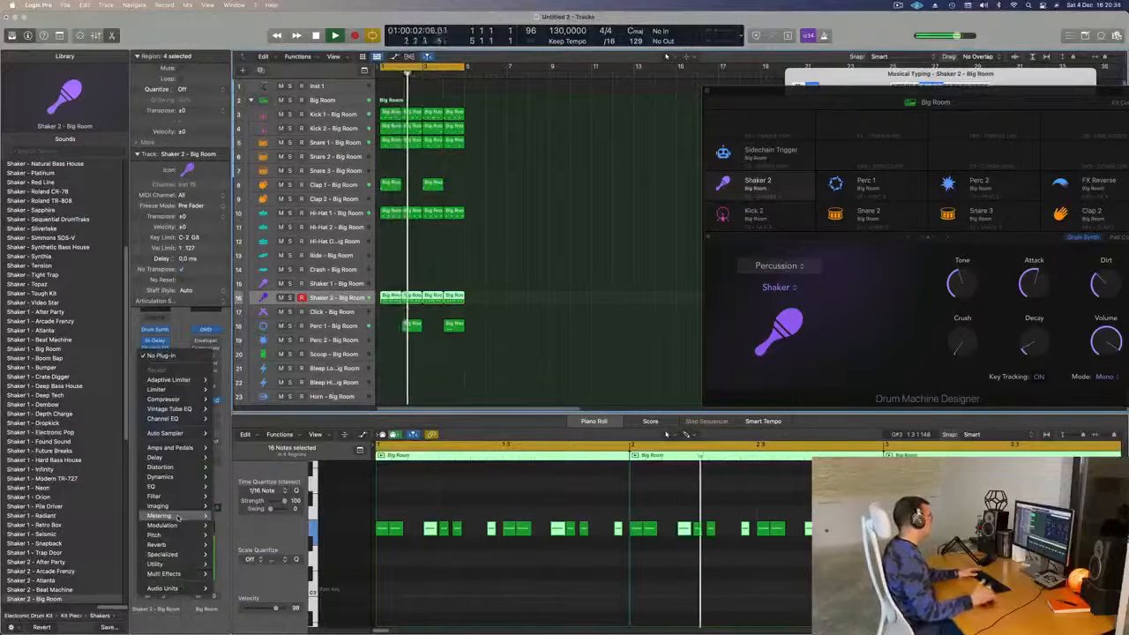
mouse_move(177, 518)
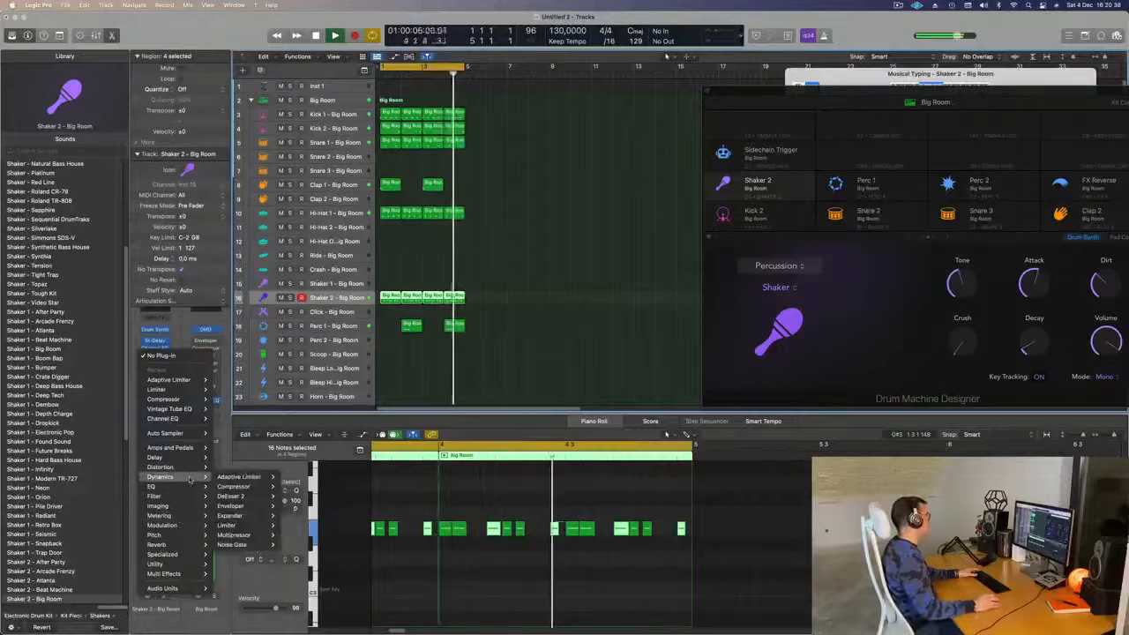
mouse_move(196, 466)
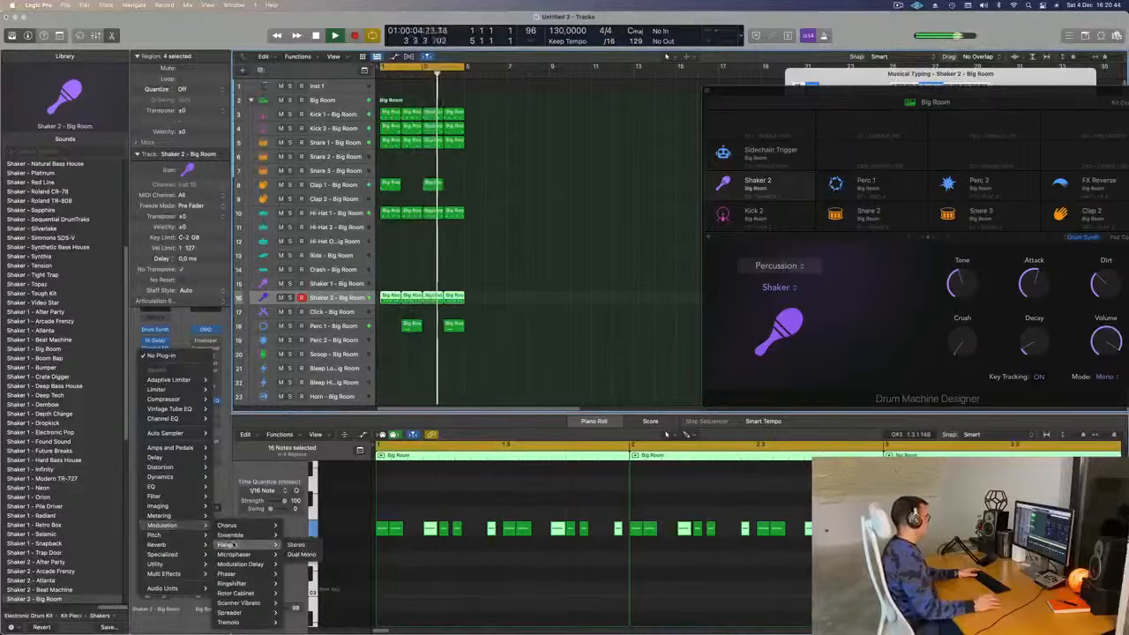
mouse_move(255, 545)
click(295, 546)
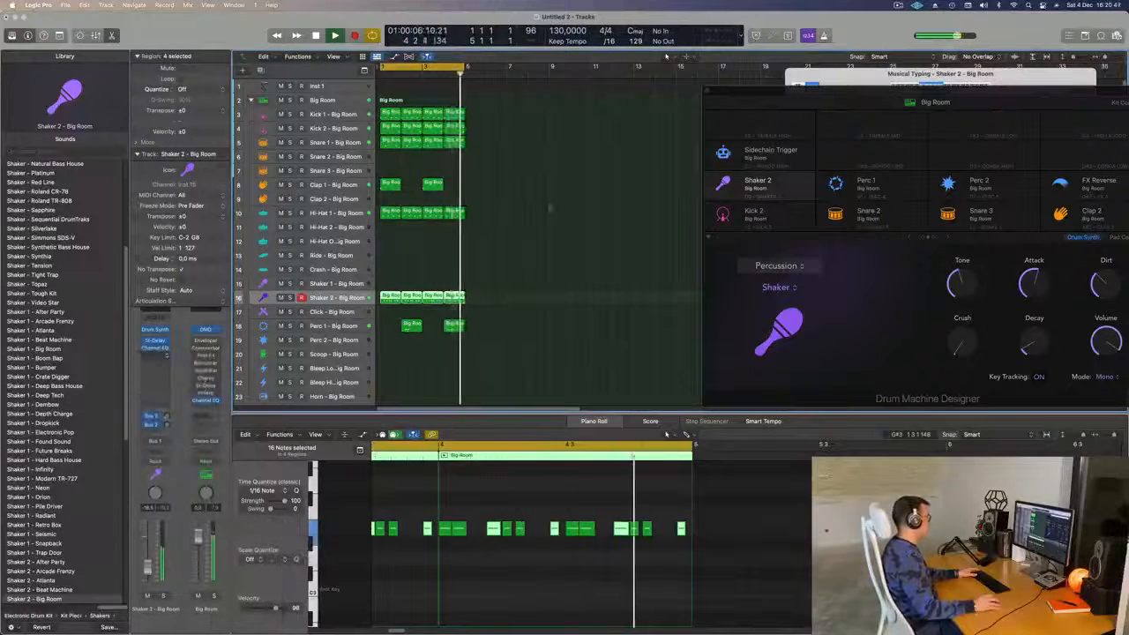
Audition the Flanger presets during playback, choose High Spheres, and close the plug-in window.
click(478, 156)
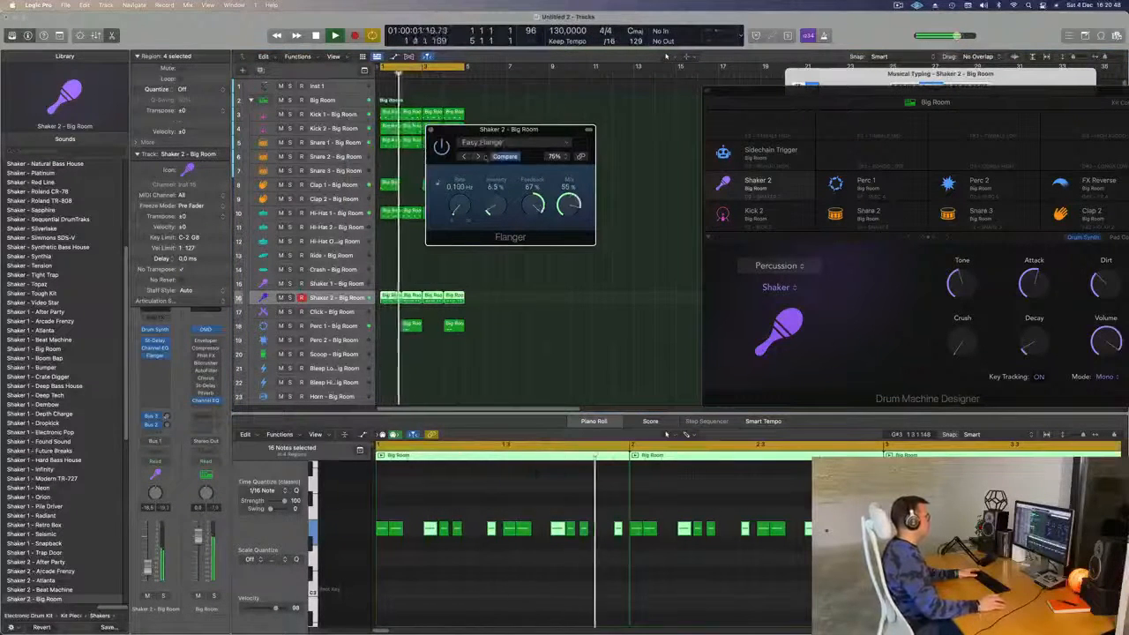
click(478, 156)
drag(494, 129, 473, 126)
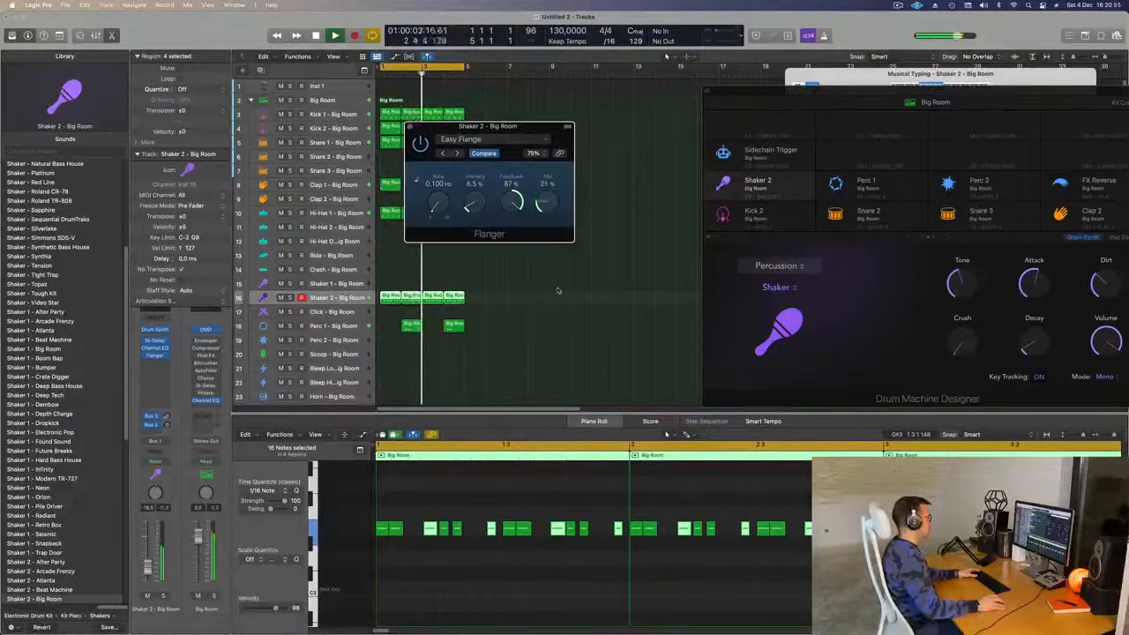
click(456, 153)
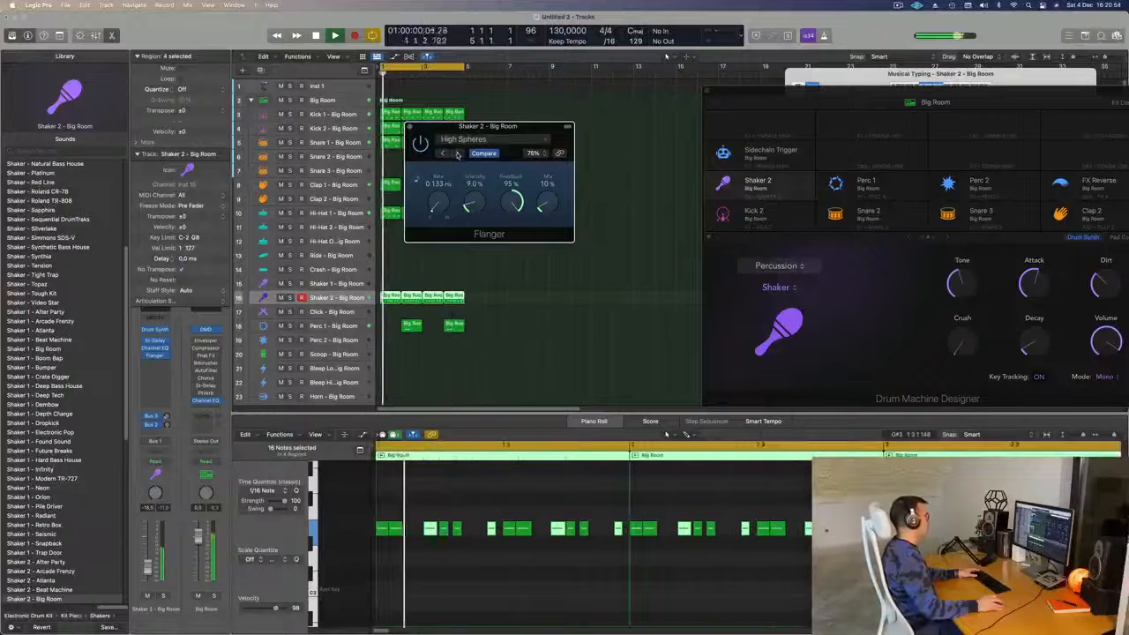
drag(506, 133, 561, 135)
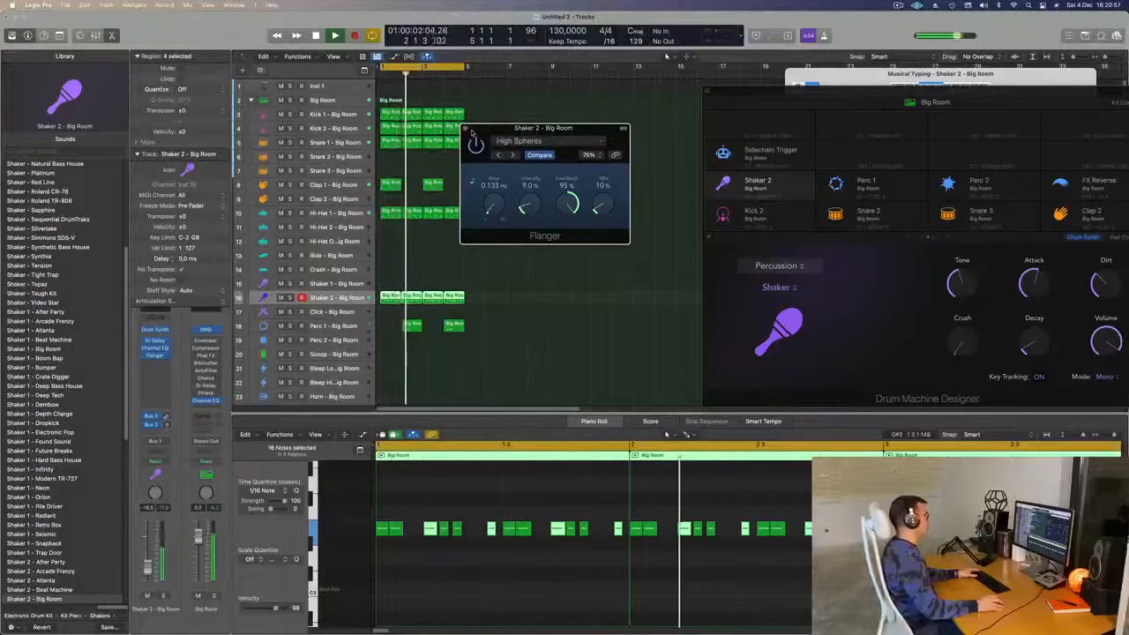
click(465, 128)
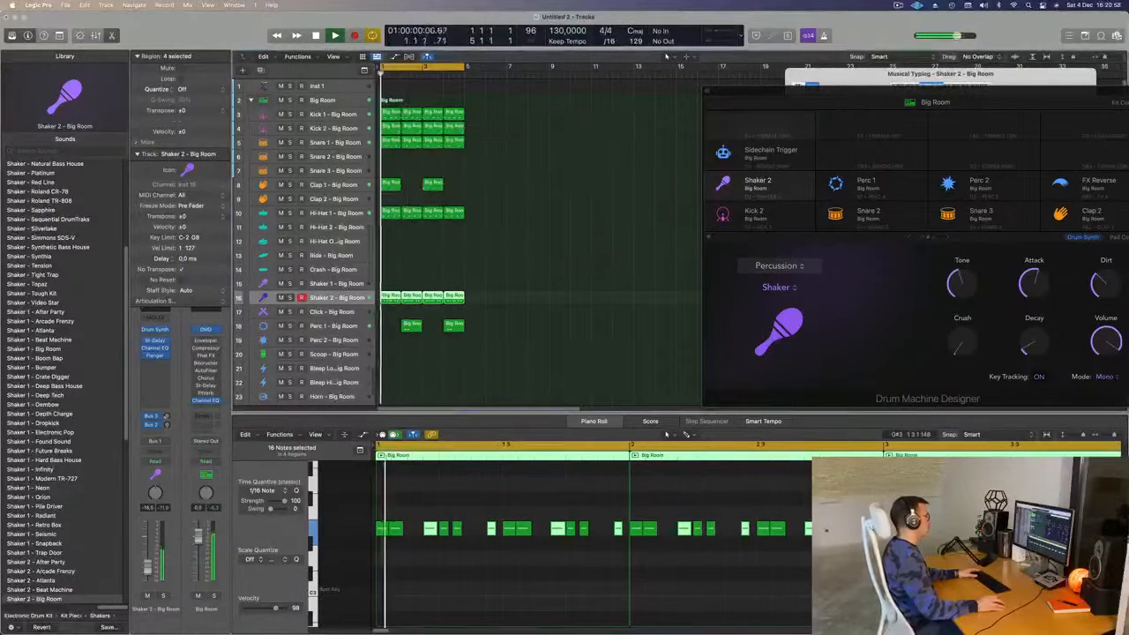
Add a second Stereo Delay in stereo to the Shaker 2 channel and place it before the Flanger.
click(155, 363)
mouse_move(177, 535)
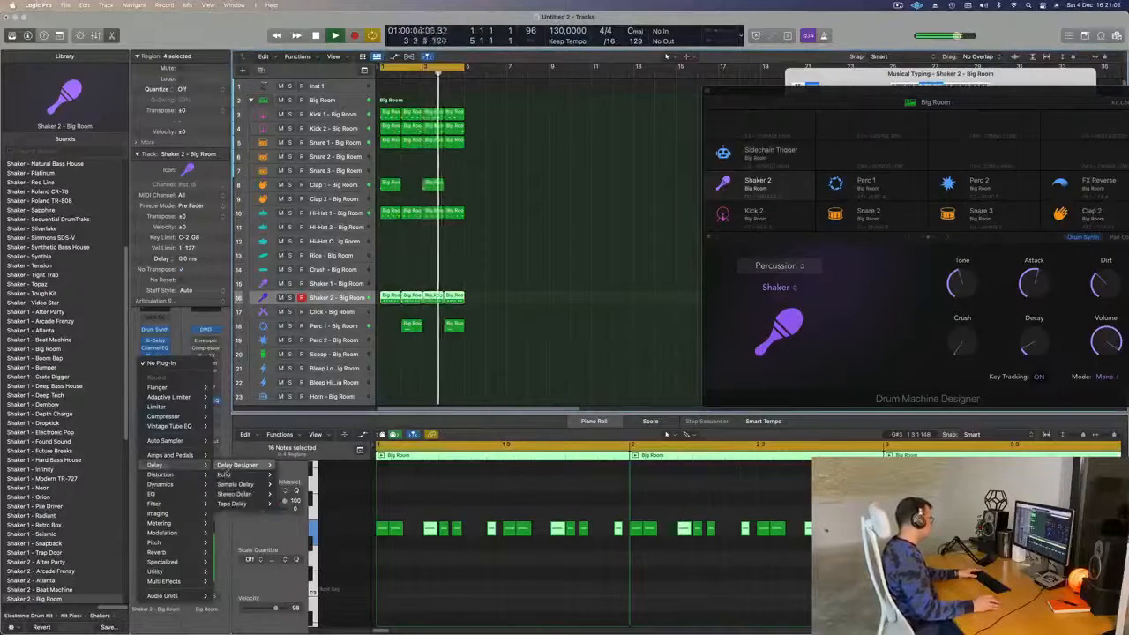
mouse_move(235, 494)
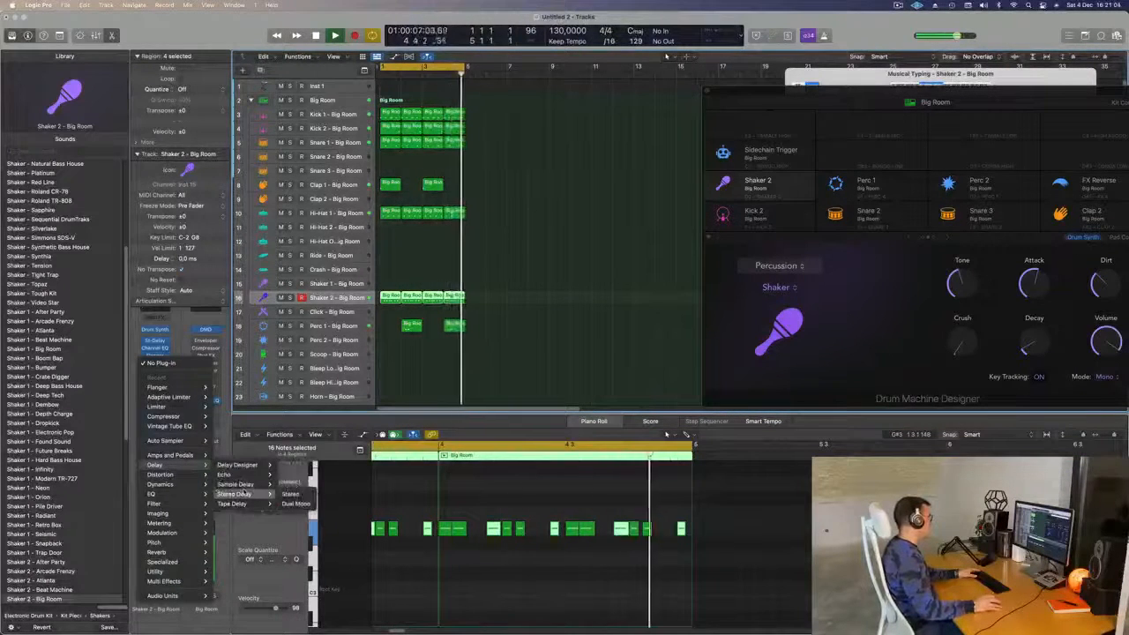
click(291, 495)
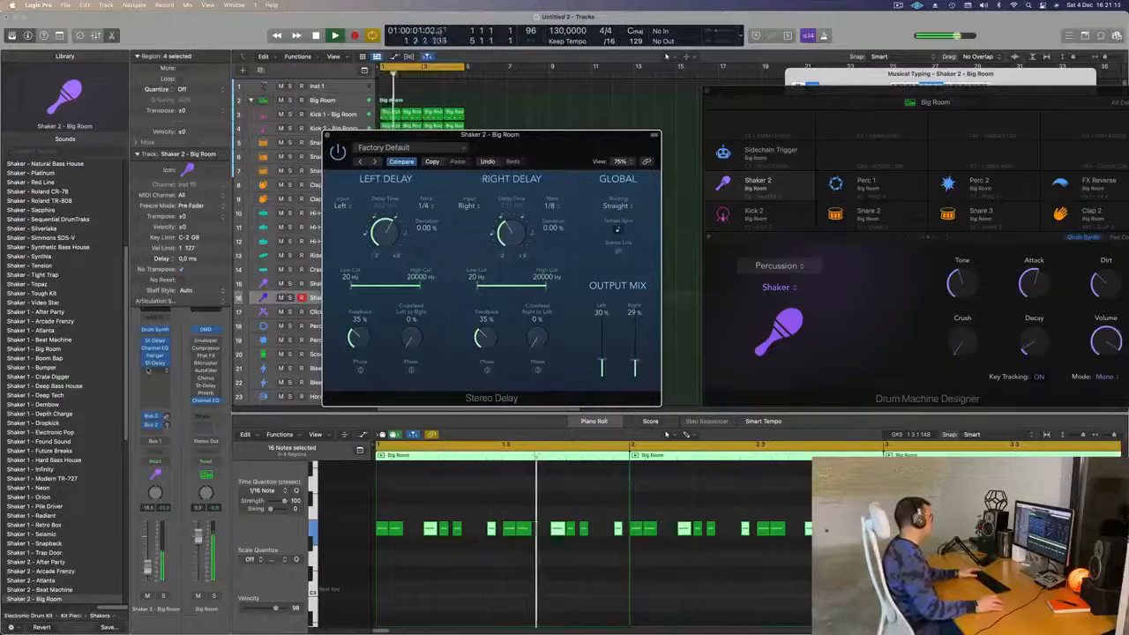
drag(154, 374, 156, 374)
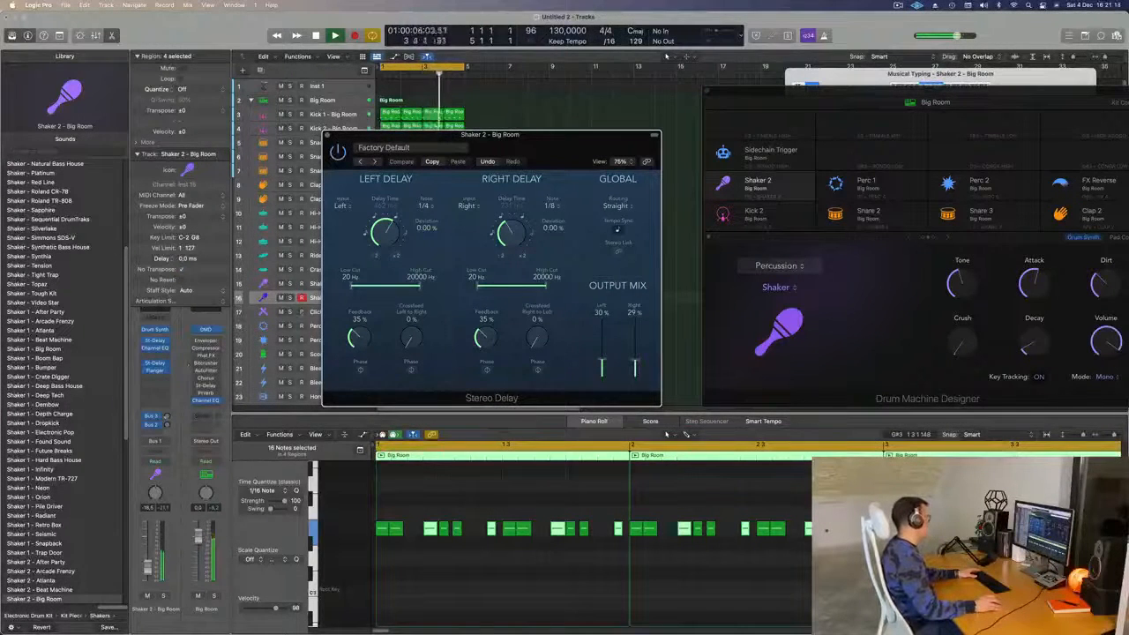
drag(553, 138, 540, 130)
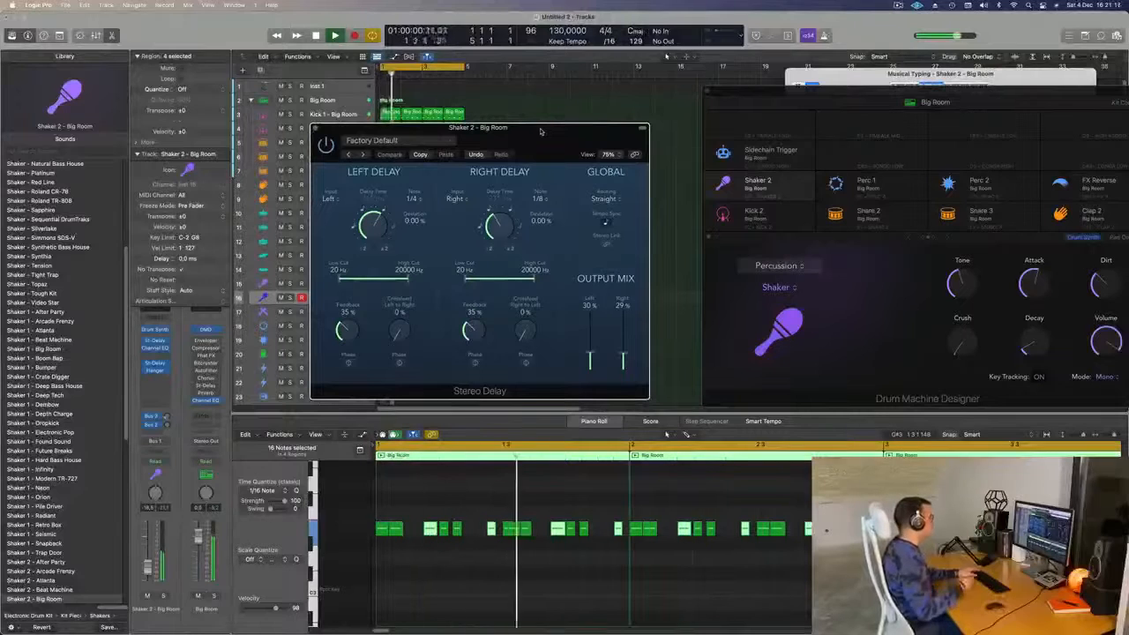
Open the Flanger on Shaker 2 to check it during playback, and close both the Flanger and Stereo Delay windows.
drag(540, 131, 560, 94)
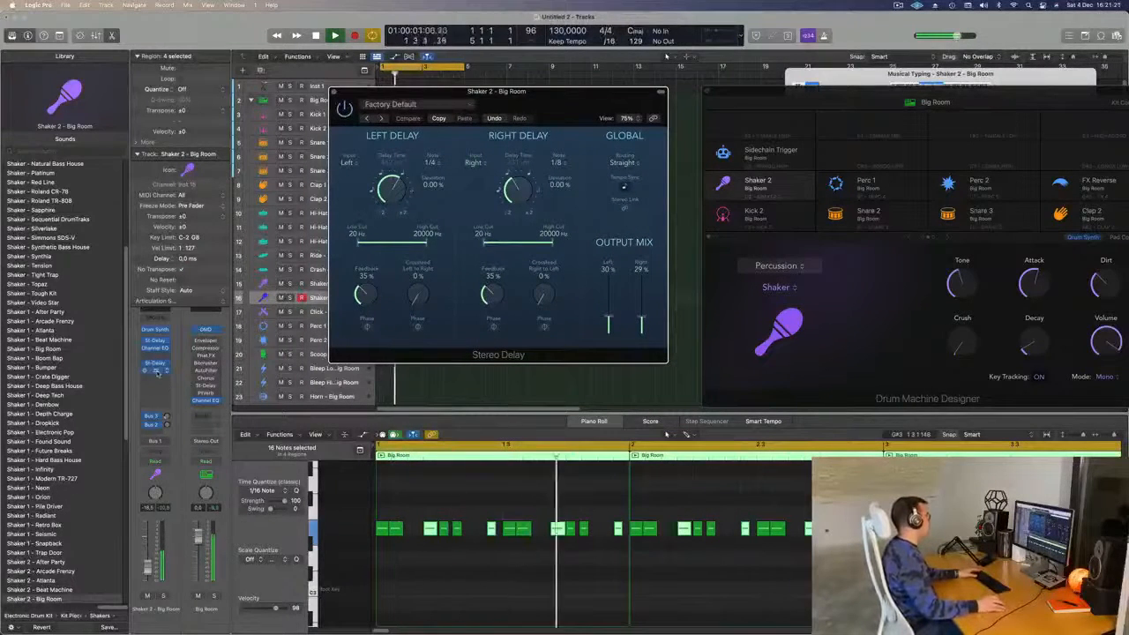
click(157, 372)
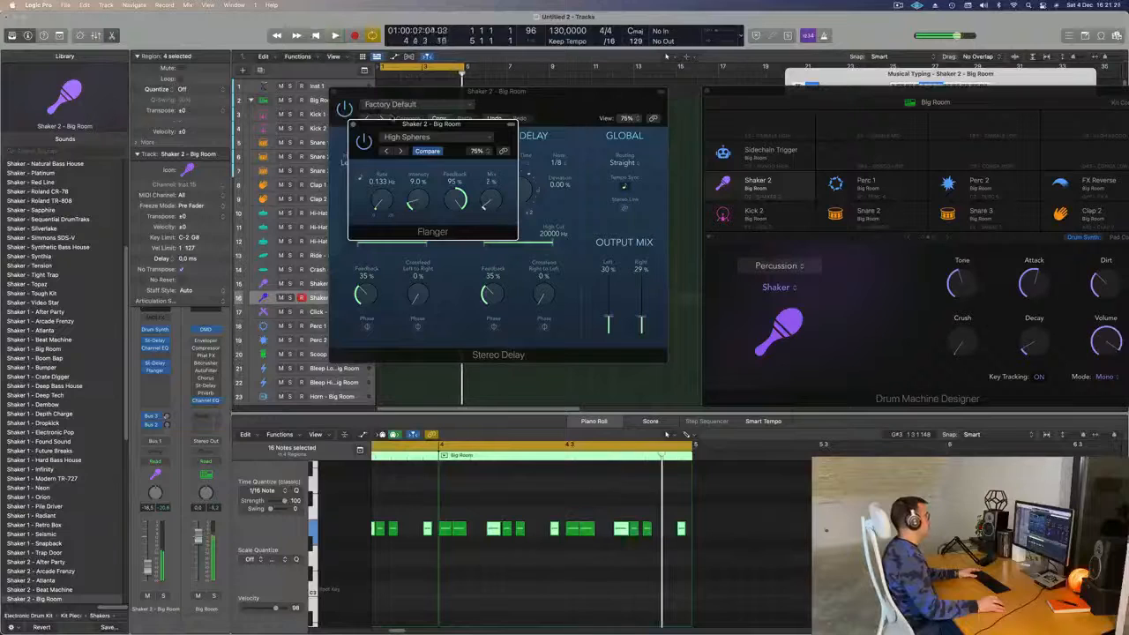
click(354, 124)
click(335, 93)
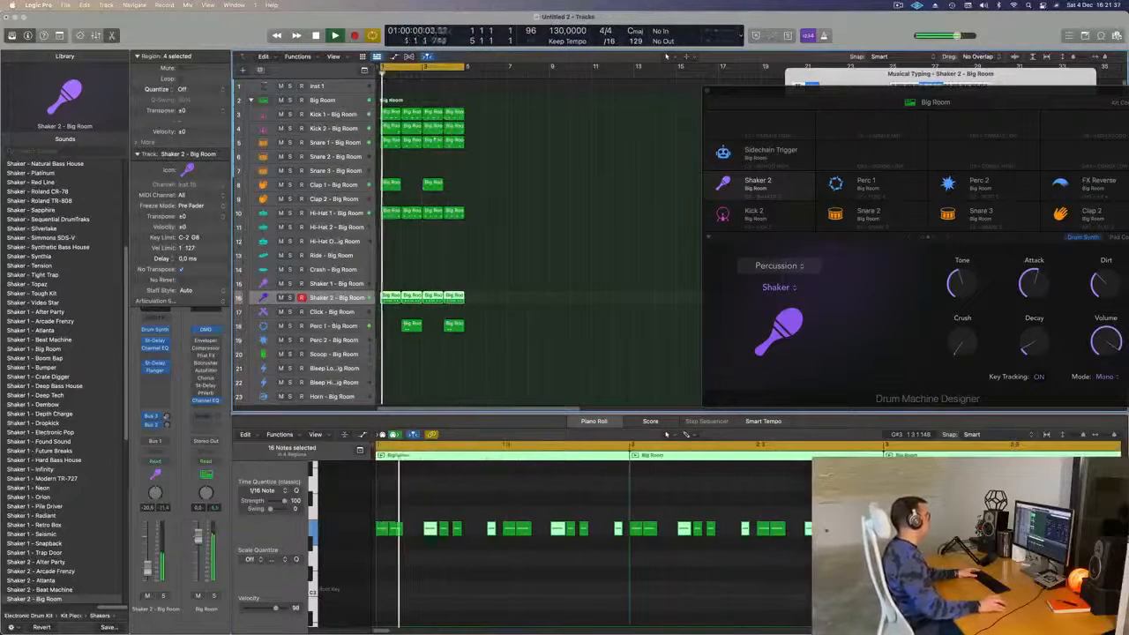
Copy the first Kick 1 region onto the Ride track at bar 1 and move its four notes to another pitch.
click(390, 114)
drag(390, 114, 386, 256)
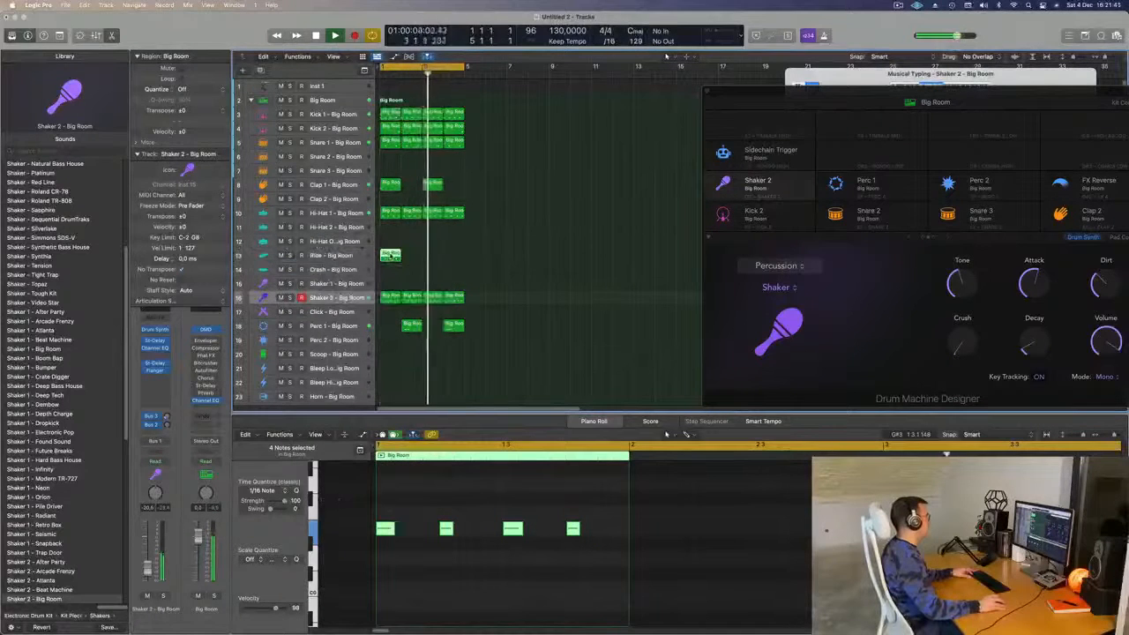
drag(392, 511, 587, 603)
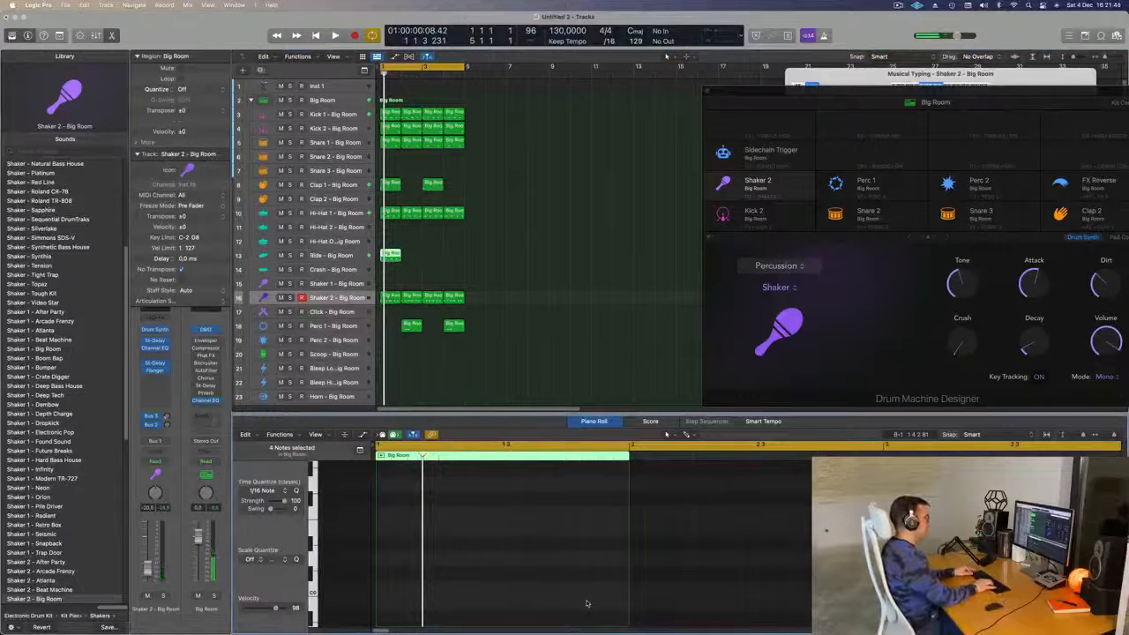
Repeat the Ride region three times so the part fills all four bars.
click(434, 256)
click(389, 256)
key(super+r)
key(super+r)
key(super+r)
click(521, 242)
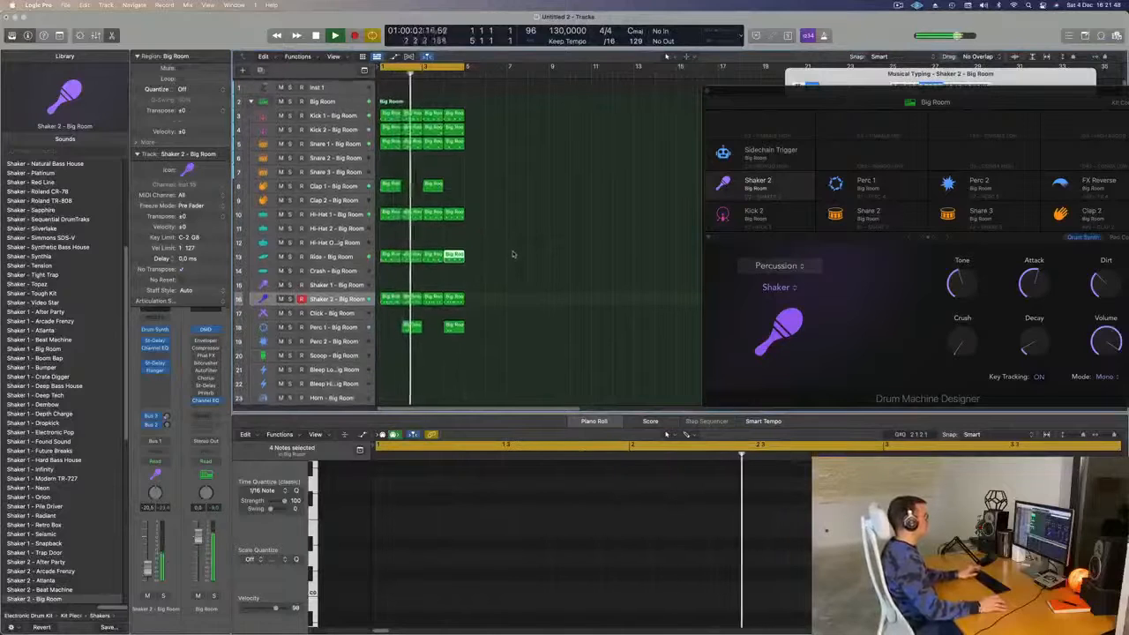
click(340, 85)
key(alt+super+n)
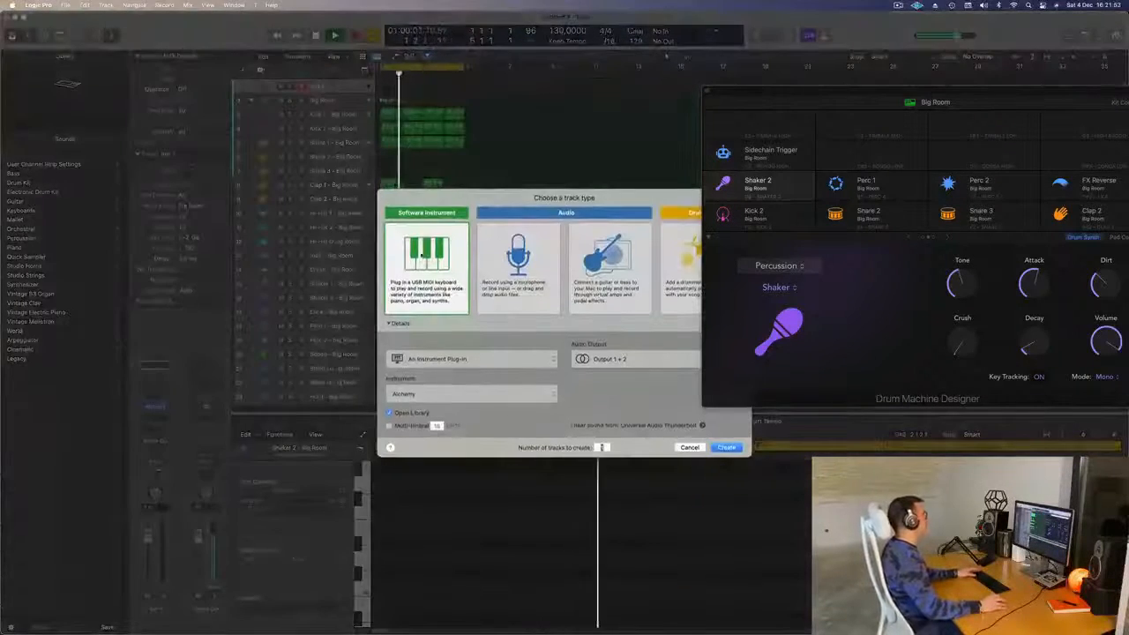
click(689, 448)
Duplicate the Inst 1 instrument track, and enlarge Inst 1 in the track list with the Musical Typing keyboard shown.
key(super+k)
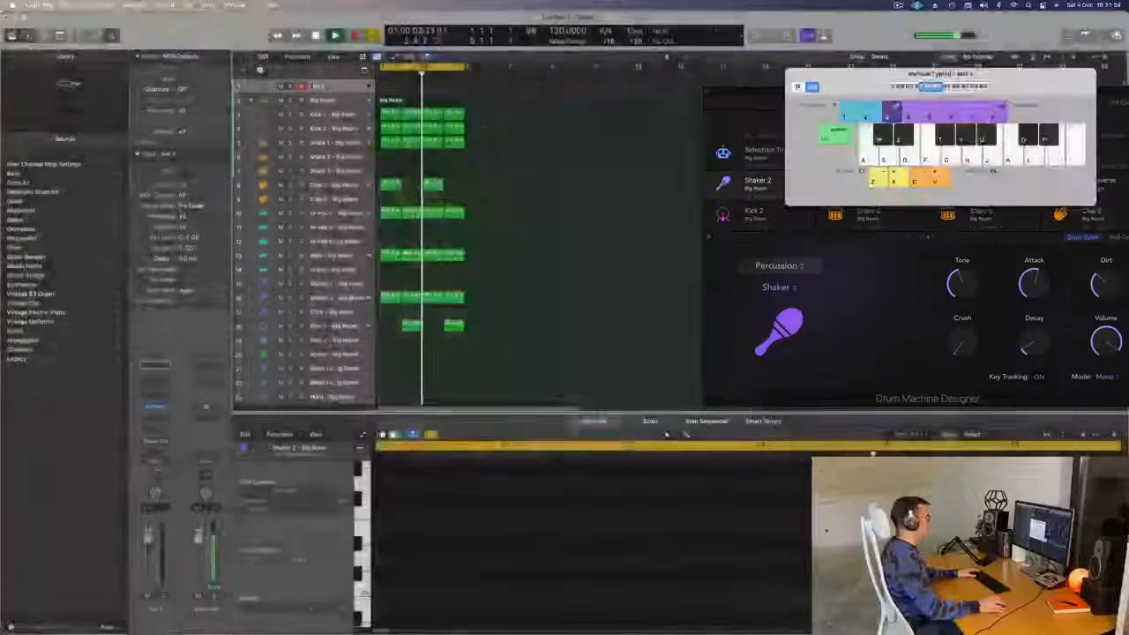
click(261, 71)
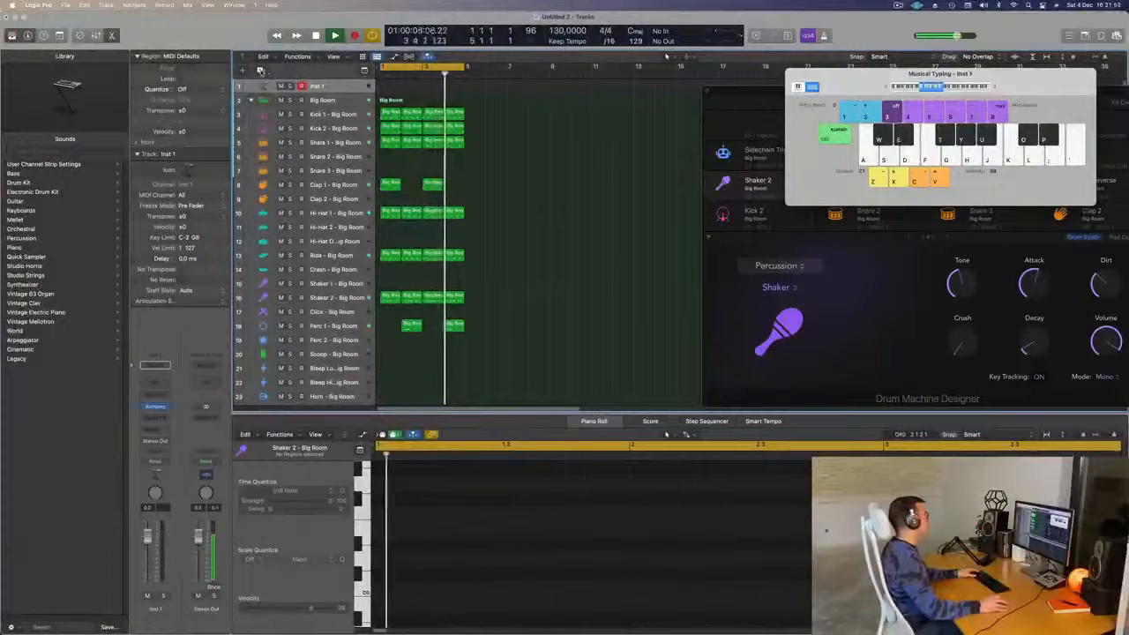
click(331, 87)
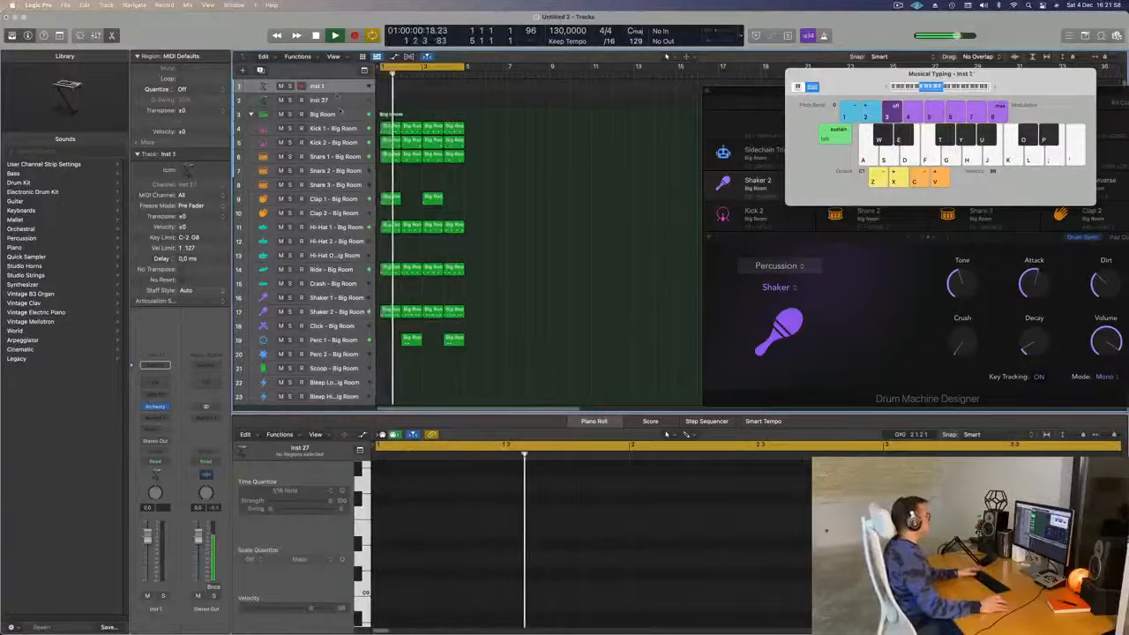
drag(351, 93, 350, 165)
drag(866, 86, 790, 286)
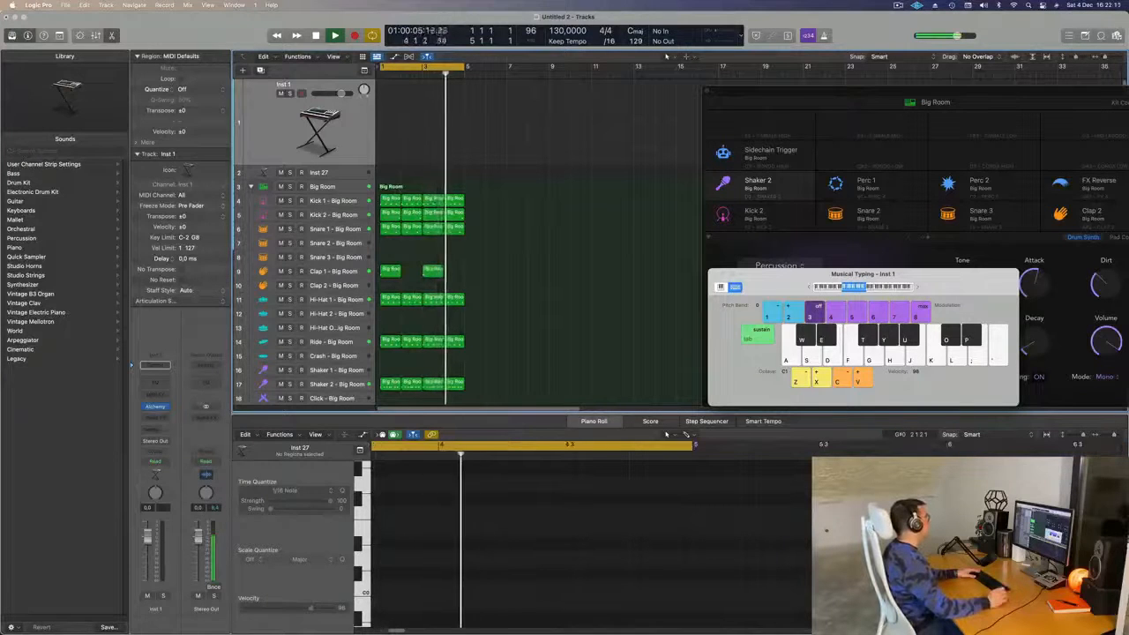
Load LennarDigital's Sylenth1 as the instrument on the Inst 1 track and decline its update download.
click(159, 406)
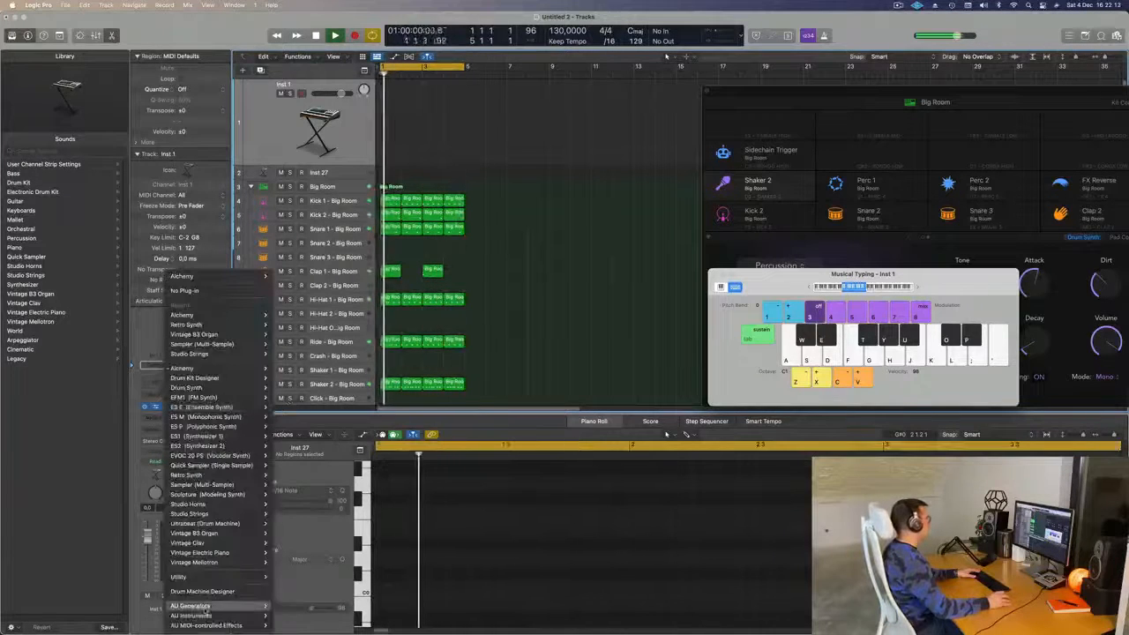
mouse_move(195, 615)
mouse_move(318, 552)
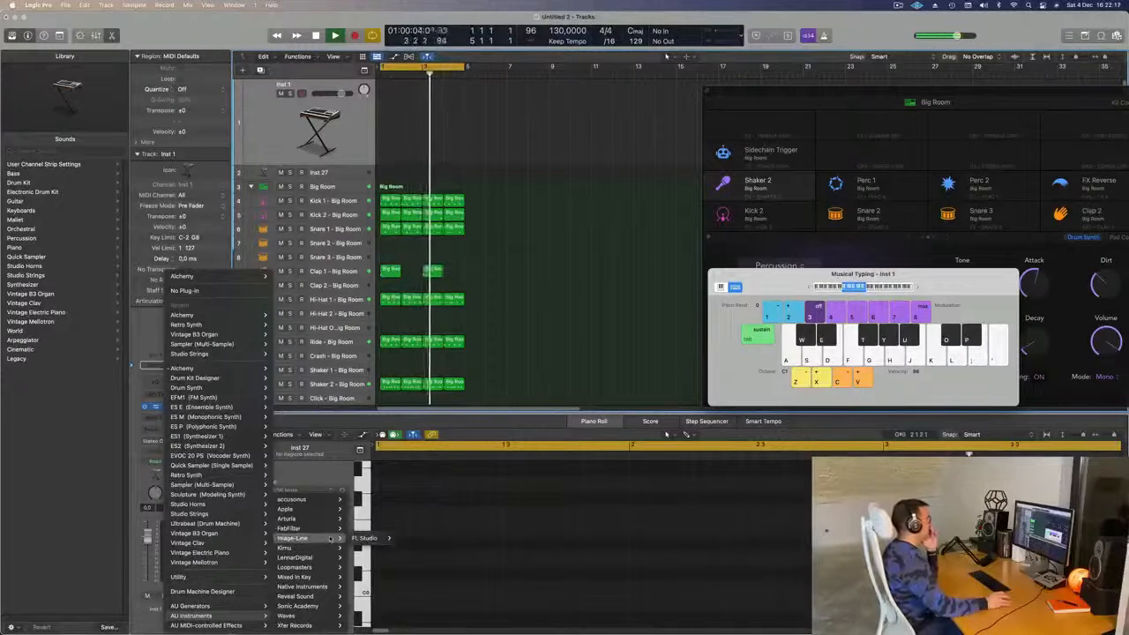
mouse_move(333, 519)
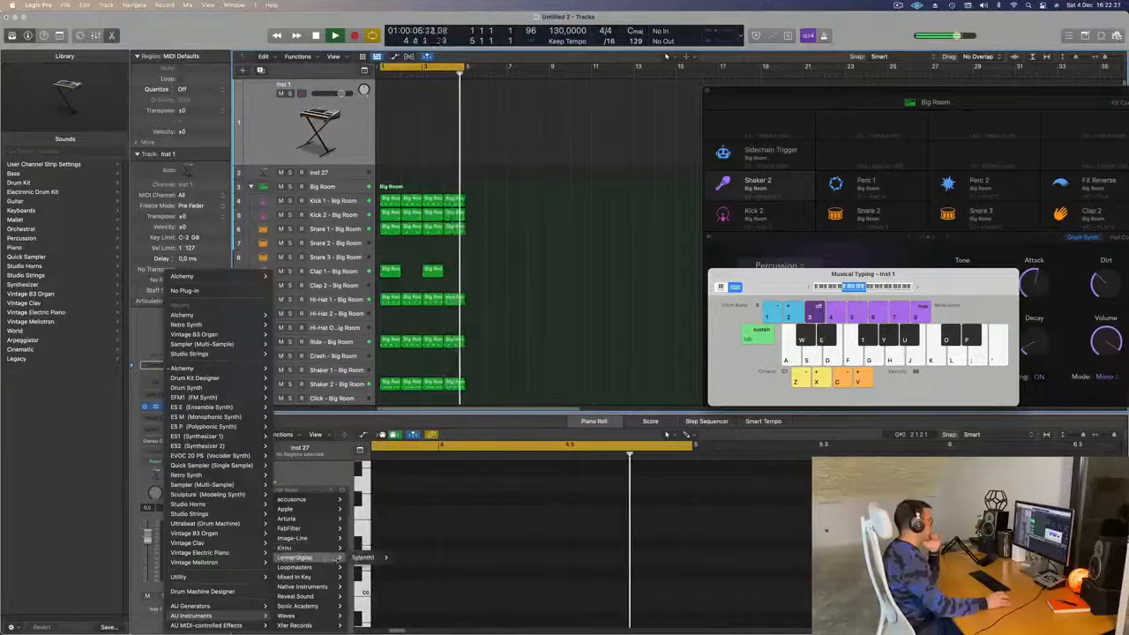
mouse_move(366, 558)
click(403, 558)
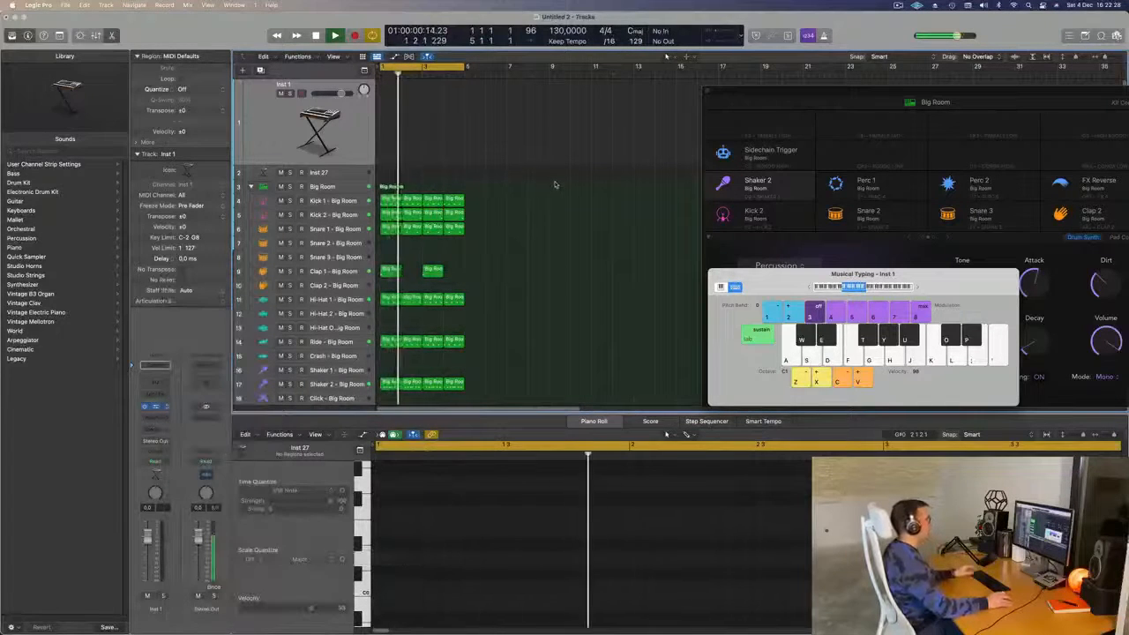
drag(581, 128, 548, 144)
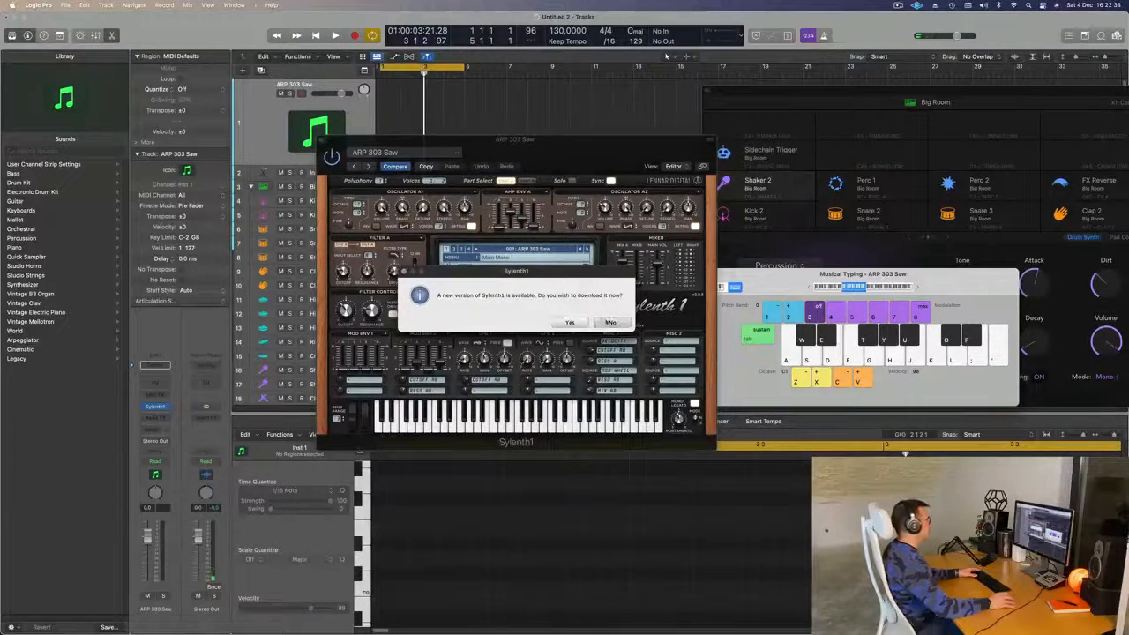
click(607, 322)
Load the Sylenth1 Definitive Collection sound bank into Sylenth1.
click(451, 256)
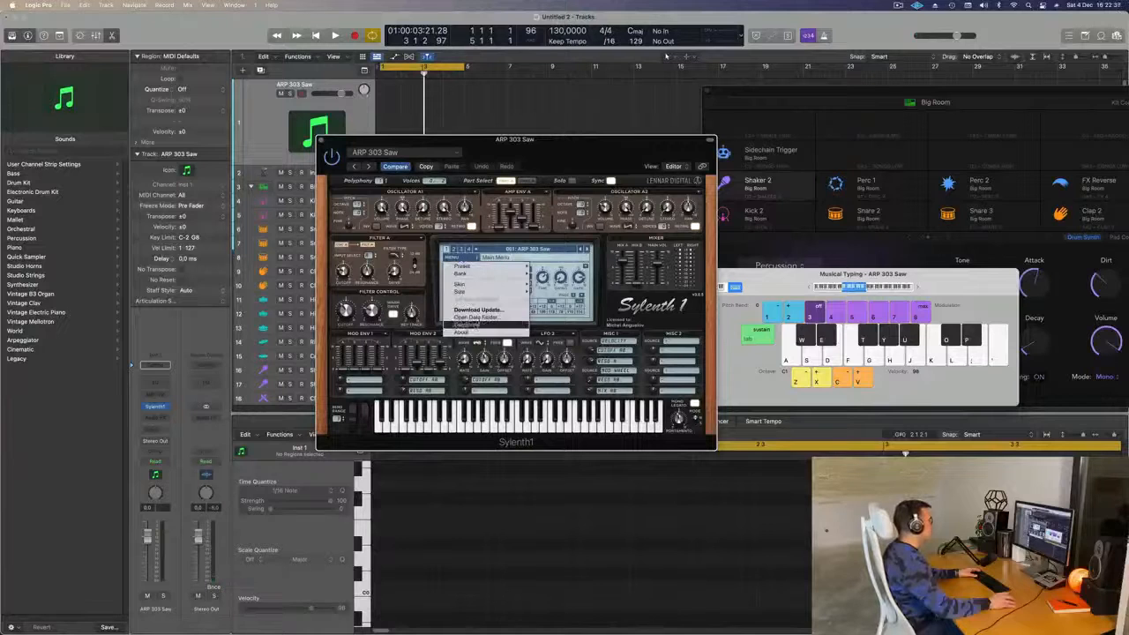
mouse_move(493, 292)
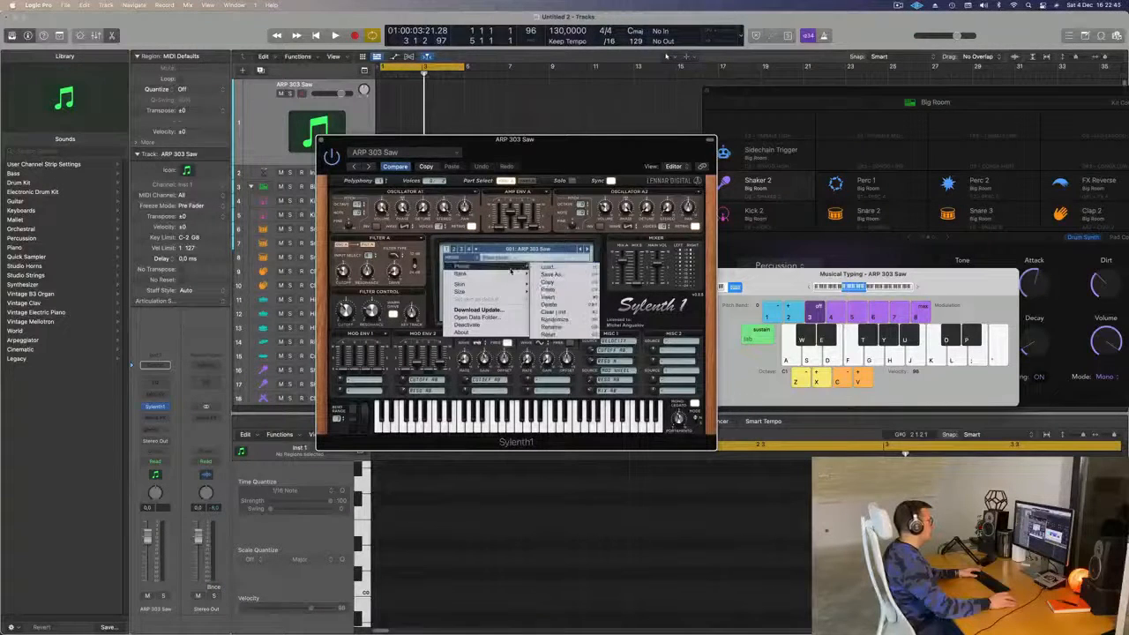
mouse_move(577, 279)
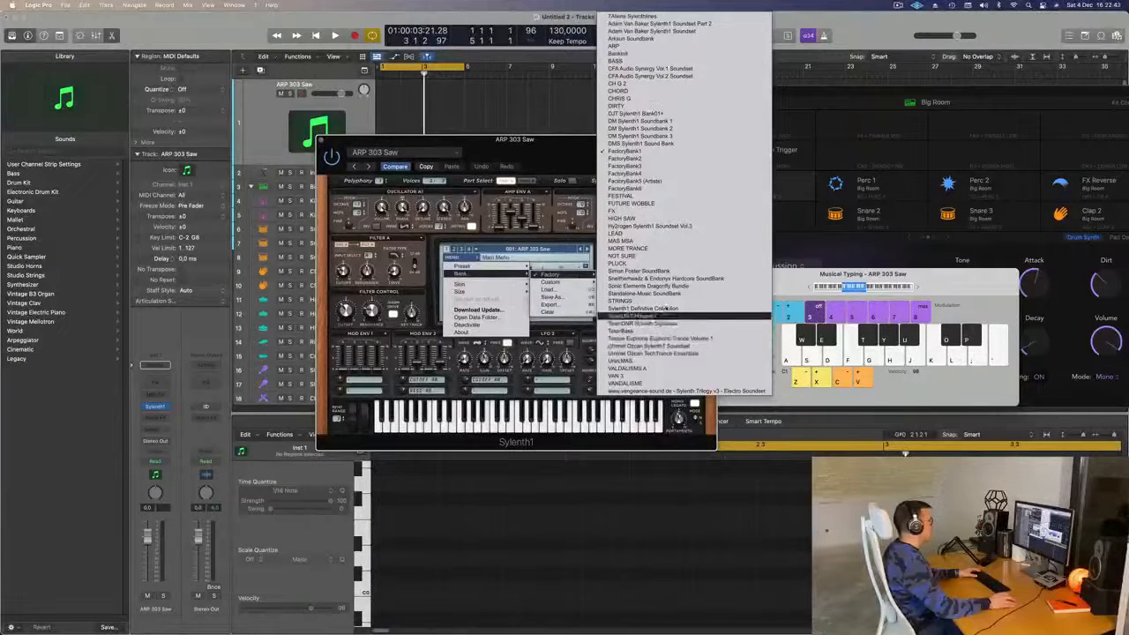
click(666, 307)
drag(547, 139, 628, 162)
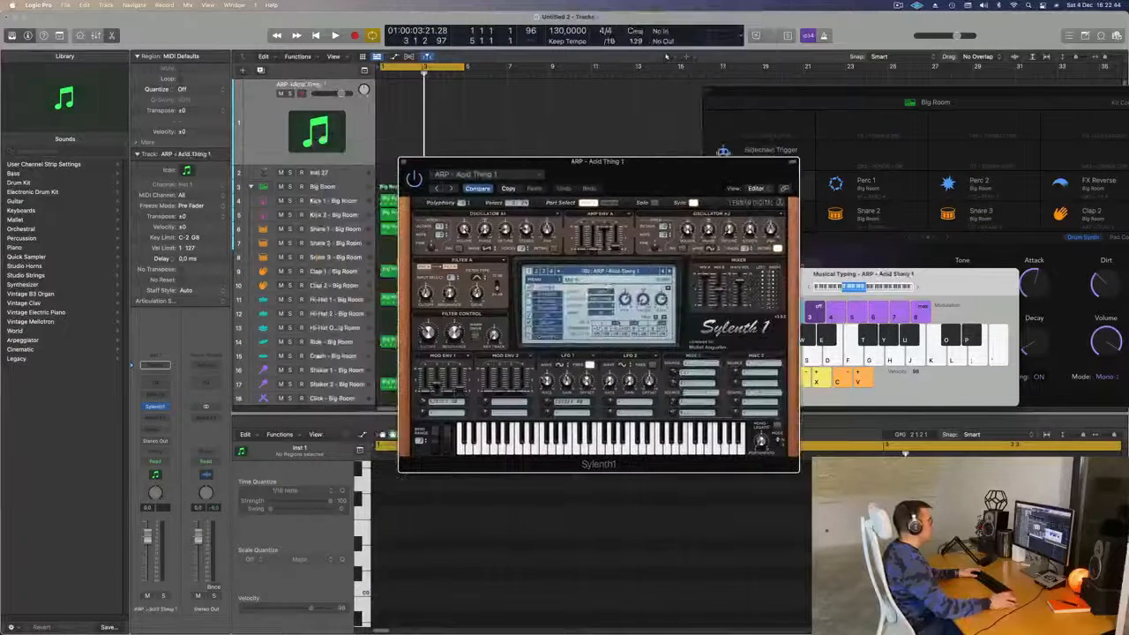
Choose the BASS - Acid Bass preset in Sylenth1 and move the plug-in window off the track list.
click(626, 273)
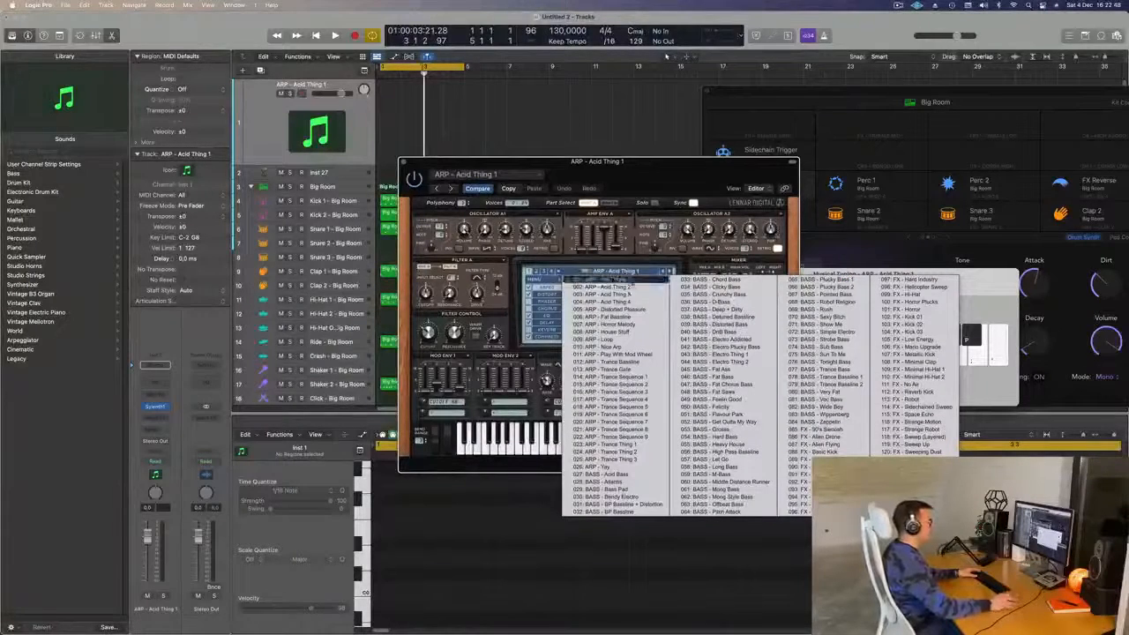
click(620, 476)
drag(602, 179, 731, 139)
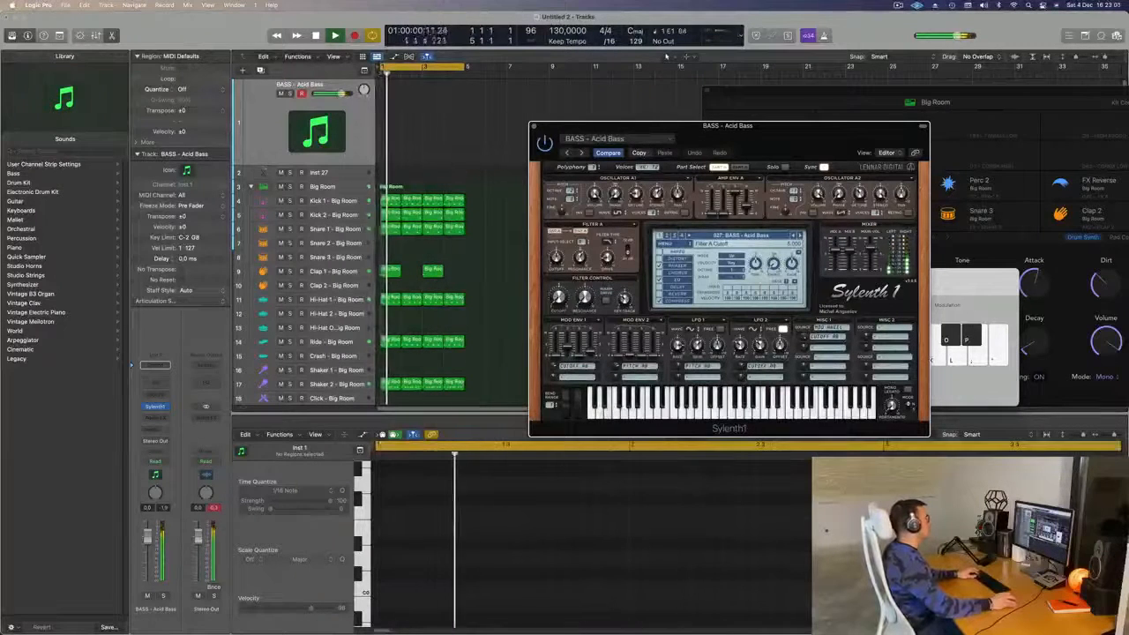
Audition the Acid Bass preset with the Musical Typing keyboard and toggle Sylenth1's arpeggiator, arranging both windows for playing.
key(super+k)
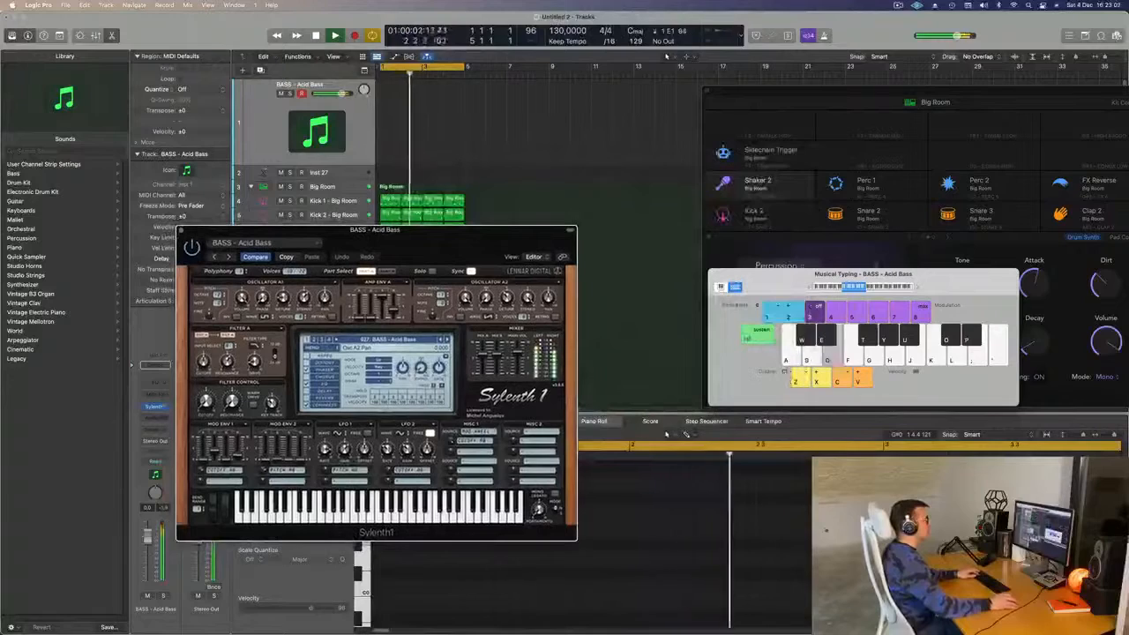
drag(943, 288, 1009, 208)
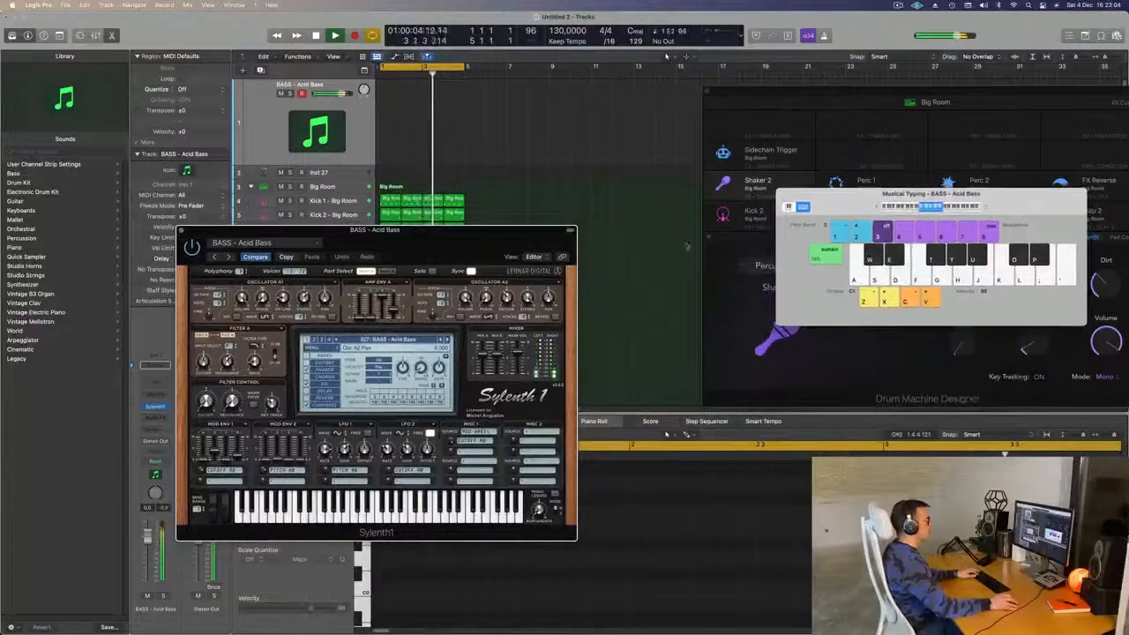
mouse_move(412, 247)
mouse_down()
mouse_move(825, 220)
mouse_move(583, 252)
mouse_move(632, 254)
mouse_up()
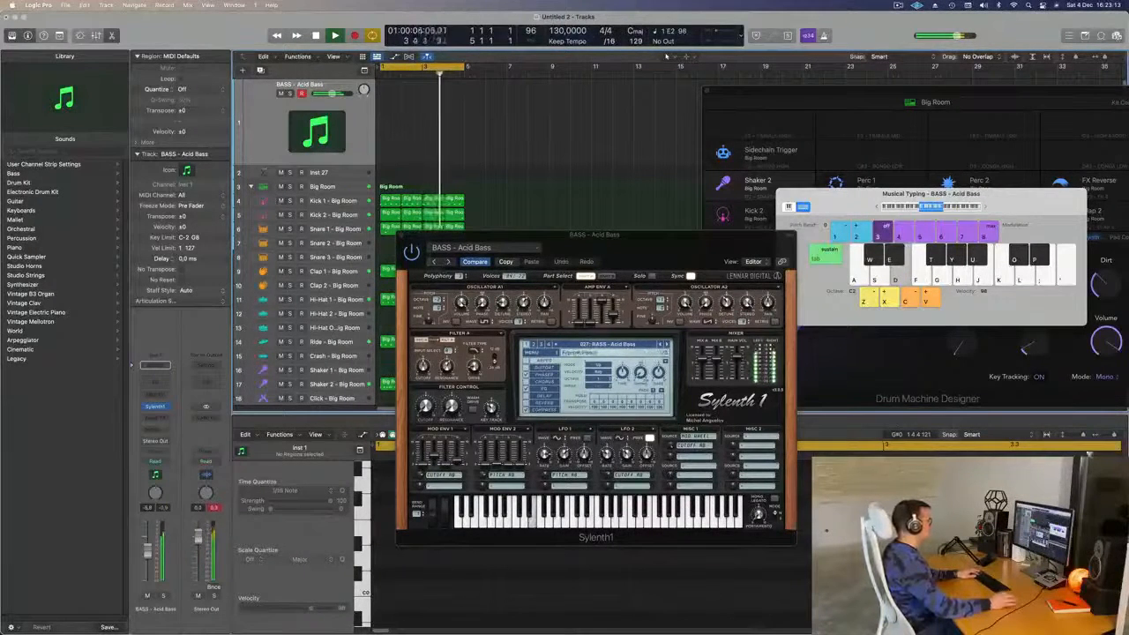
click(526, 361)
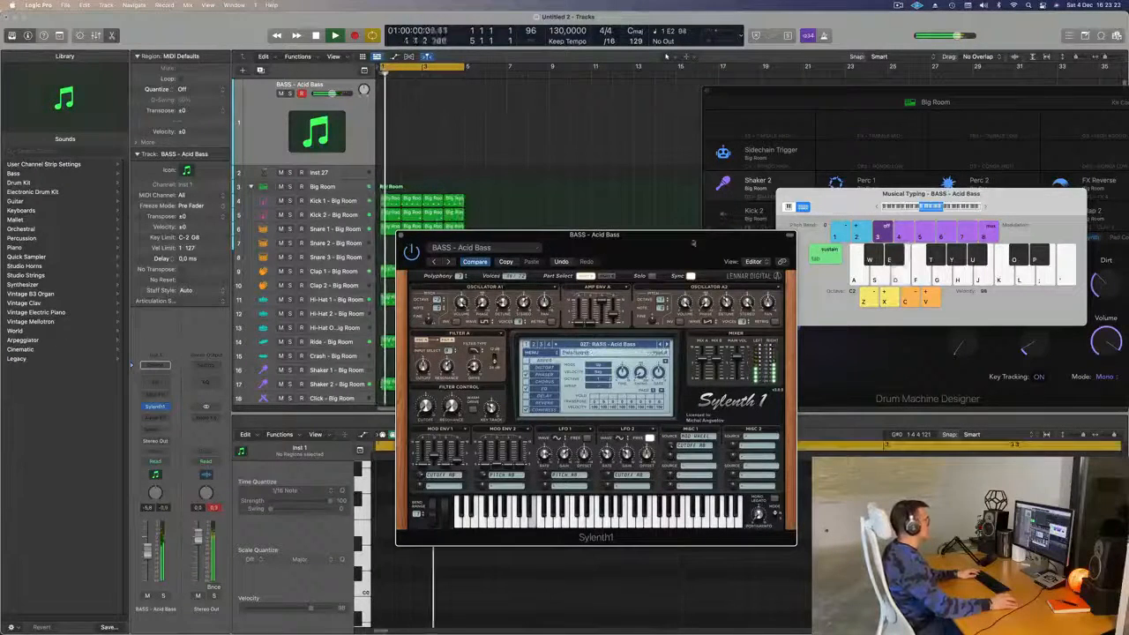
drag(594, 235, 703, 161)
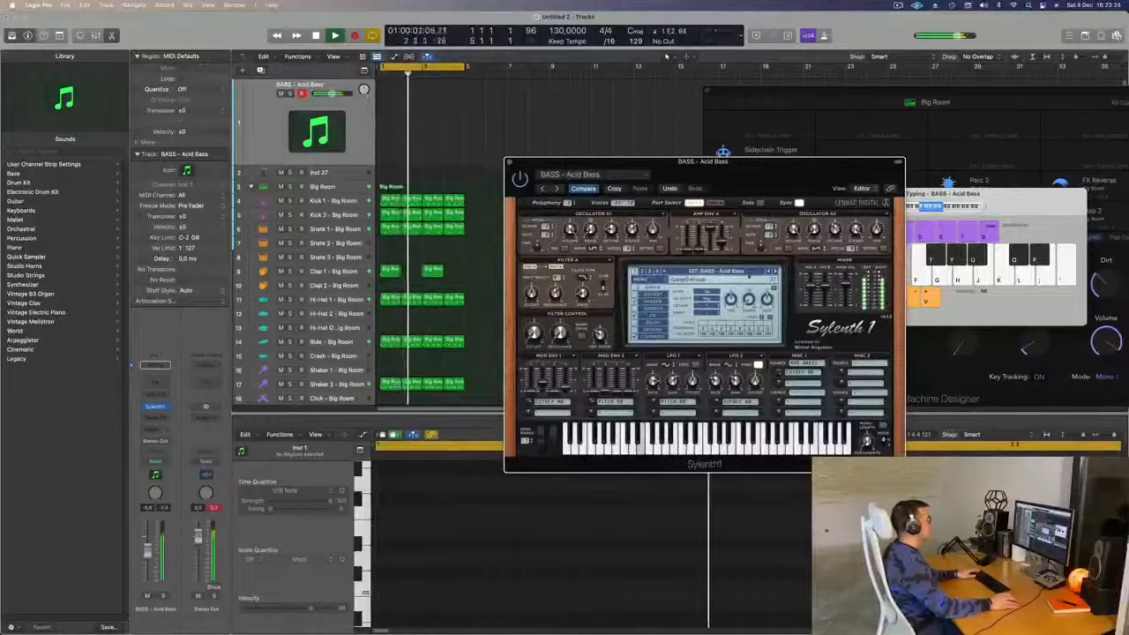
Audition successive Sylenth1 bass presets during playback and settle on BASS - Detuned Bassline.
click(775, 271)
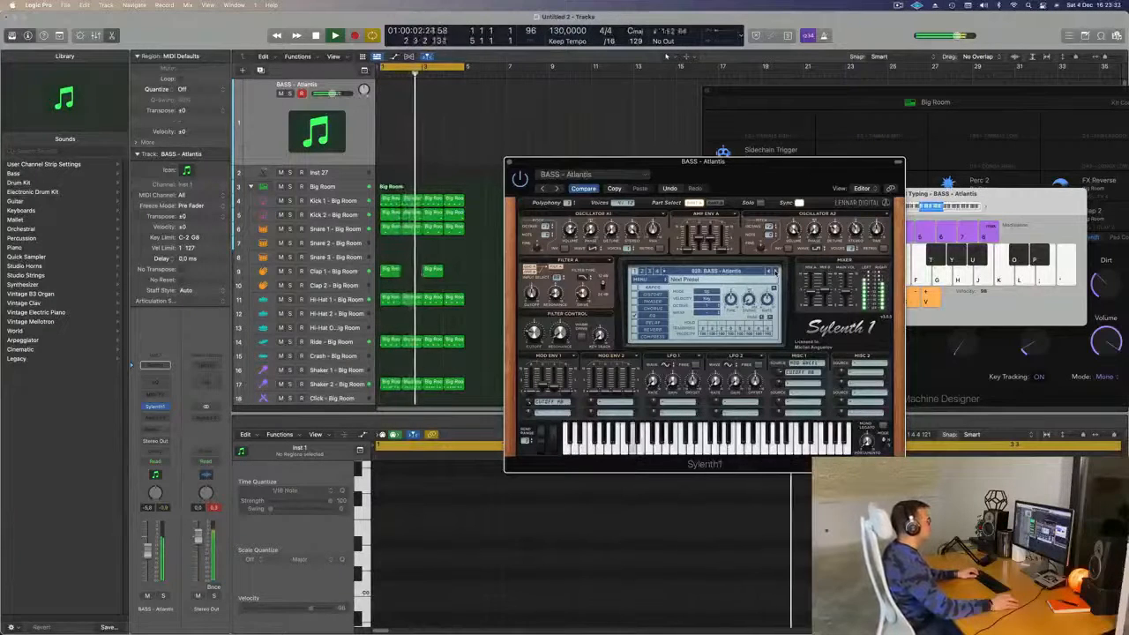
click(774, 272)
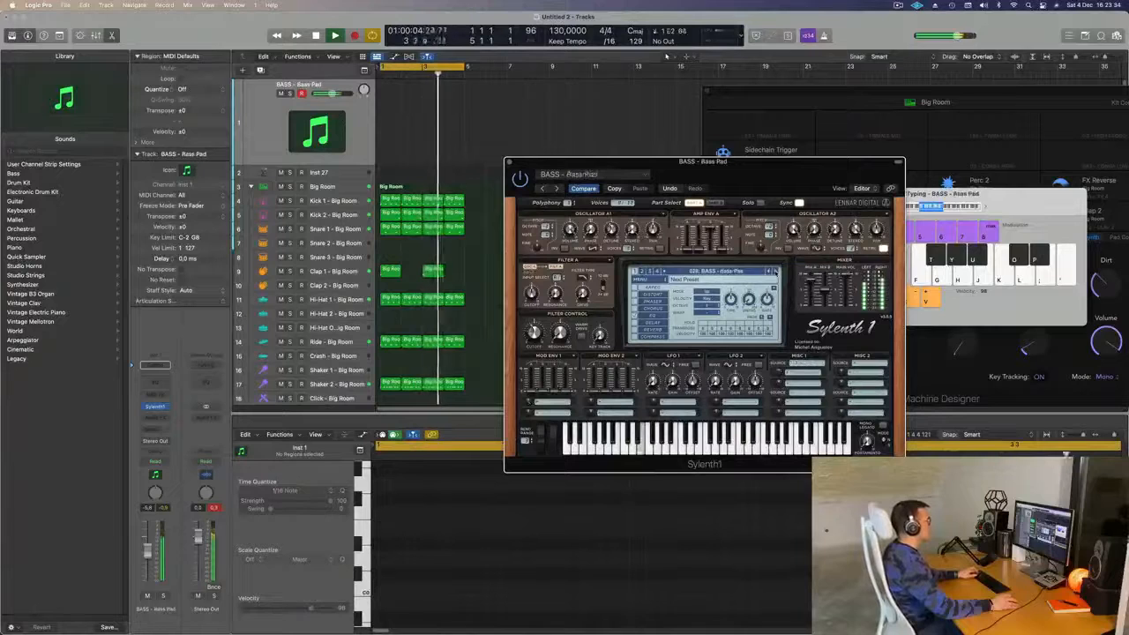
click(774, 272)
click(774, 272)
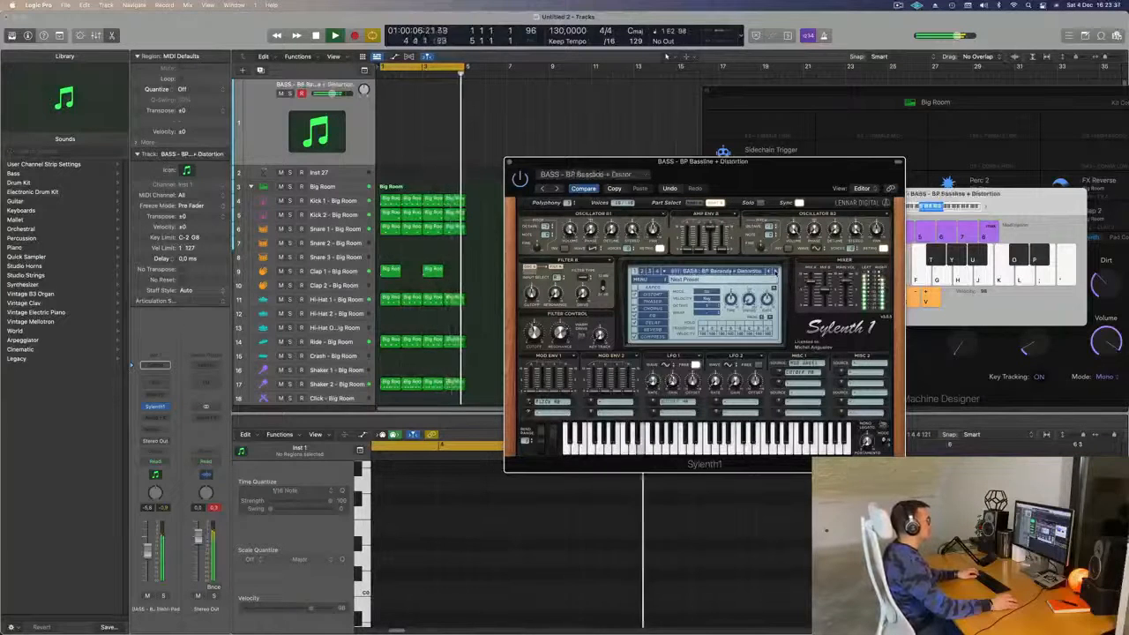
click(774, 272)
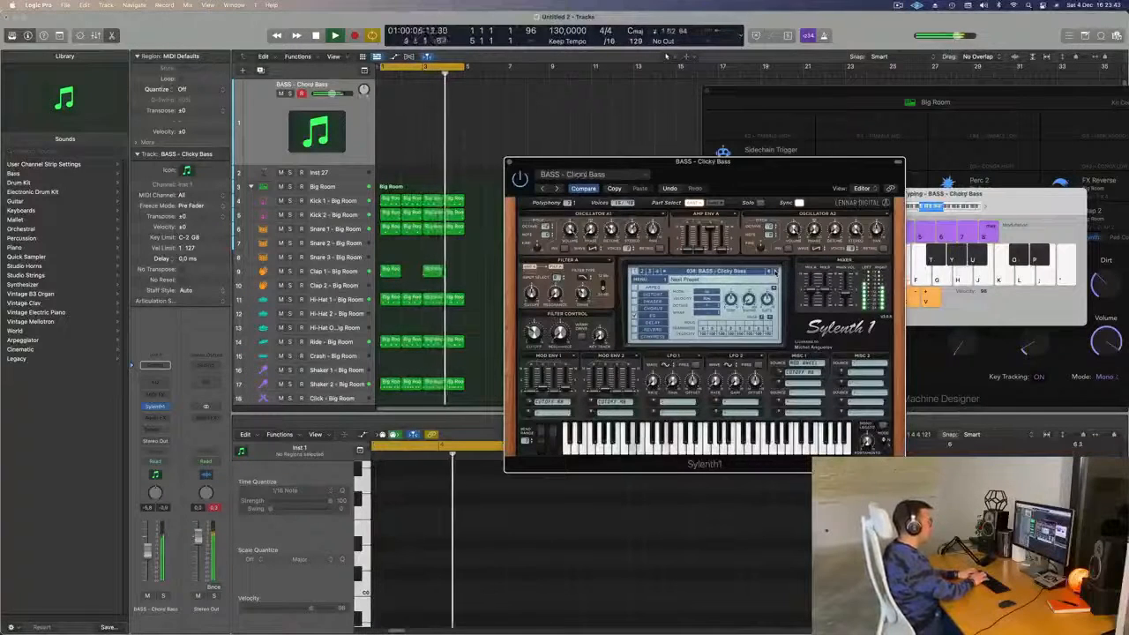
click(774, 272)
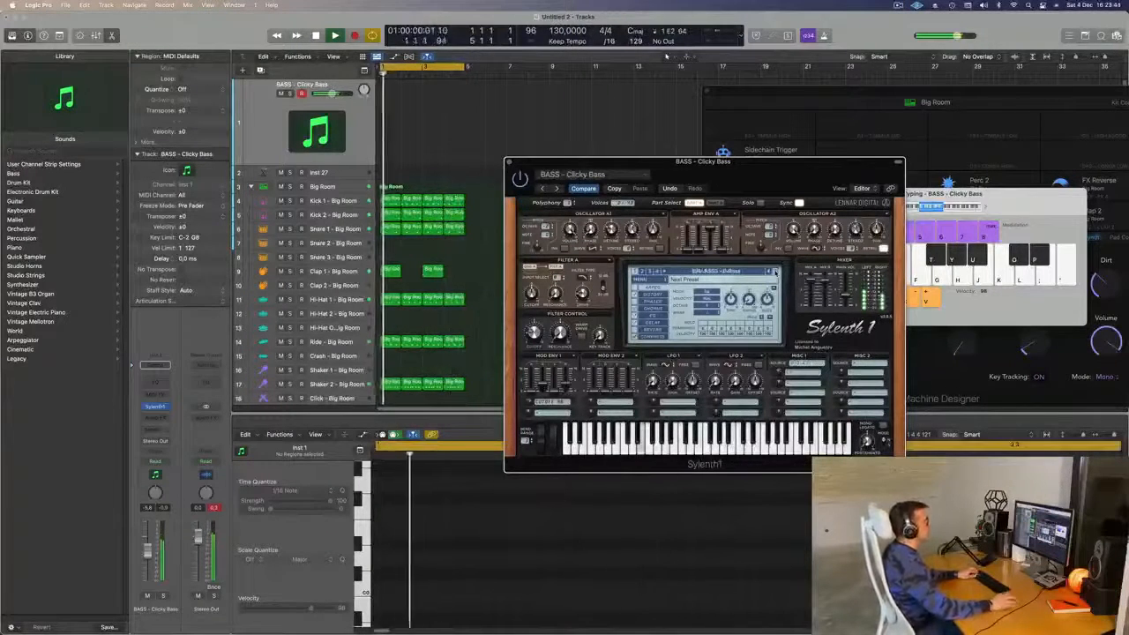
click(774, 271)
click(774, 271)
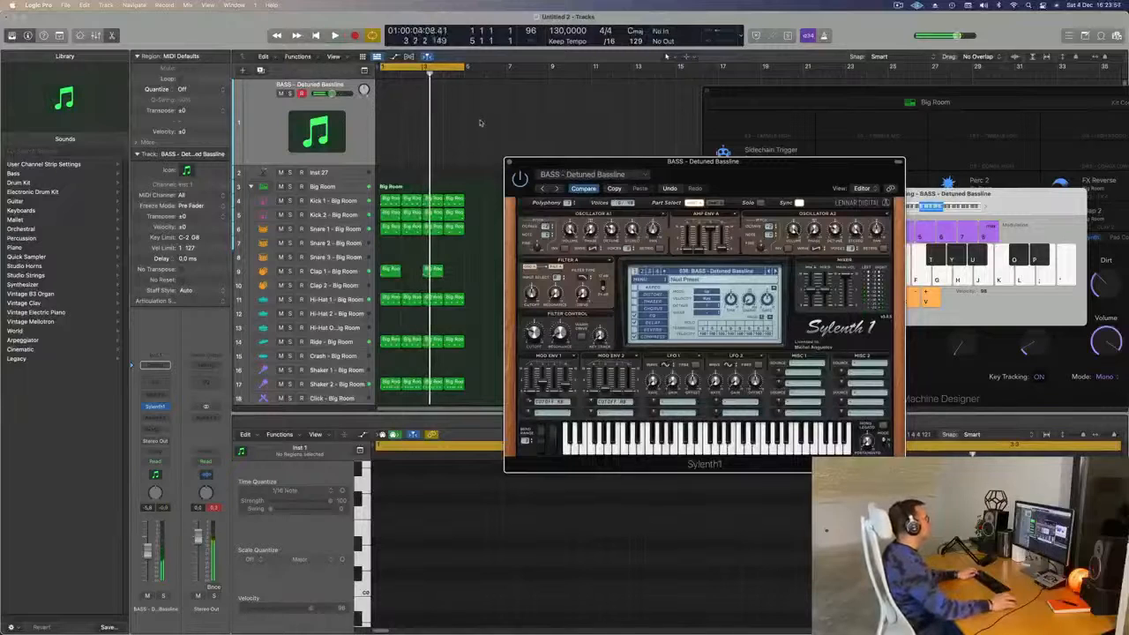
Repeat all the four-bar drum kit regions along the timeline past bar 15 and move the Sylenth1 window below the upper tracks.
key(super+z)
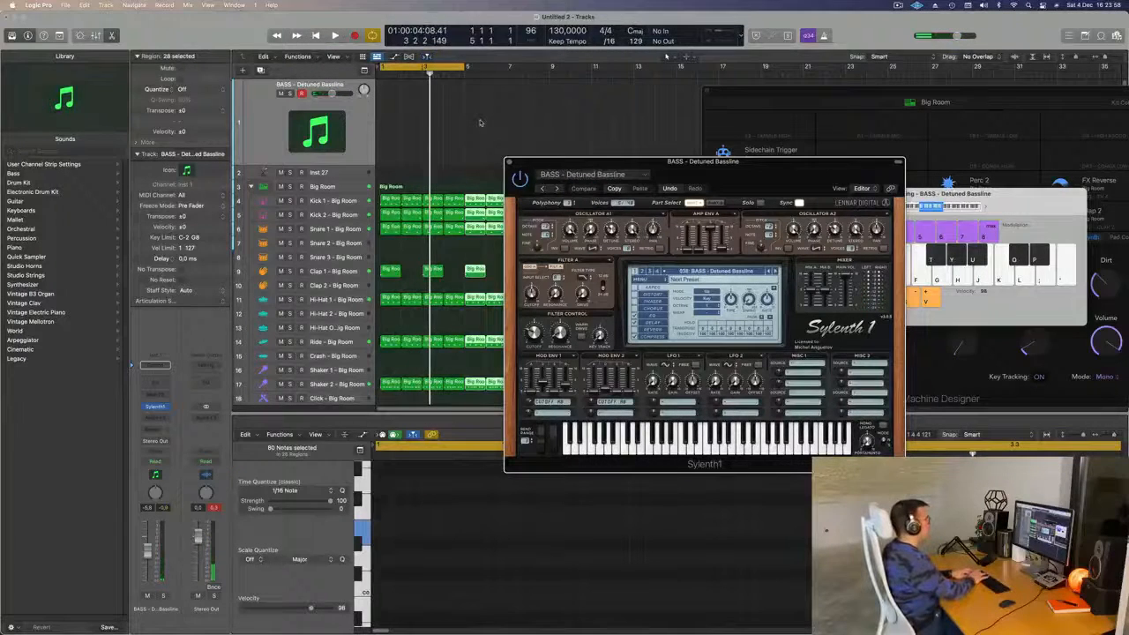
drag(641, 158, 451, 288)
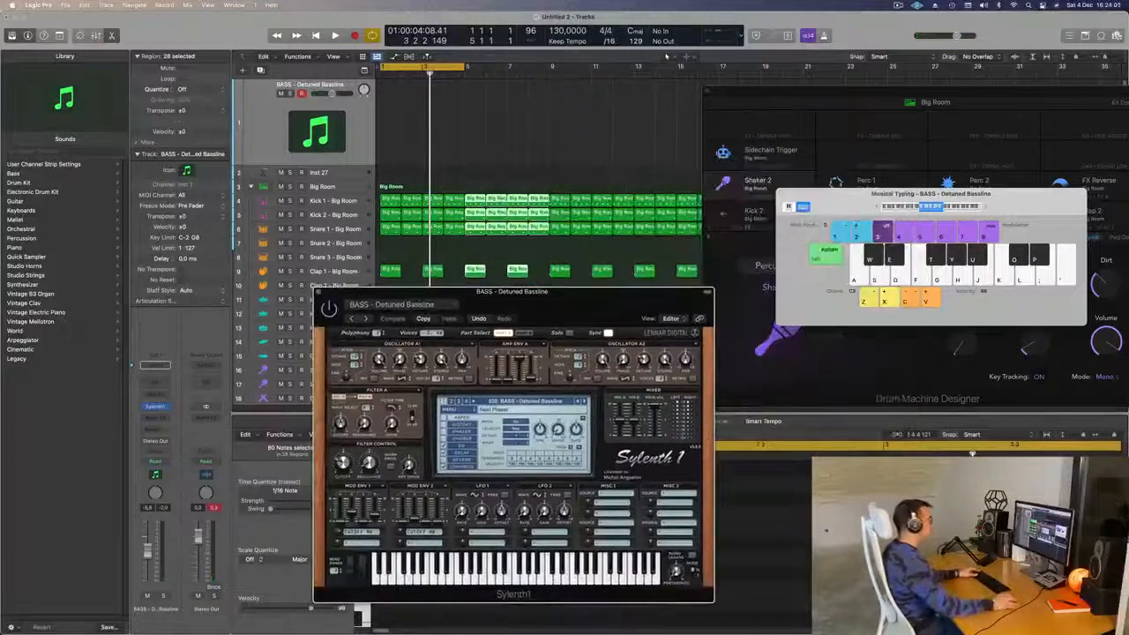
Extend the cycle range to 16 bars, ending at bar 17, and start playback with the plug-in windows moved aside.
drag(871, 96, 1062, 204)
drag(467, 68, 711, 70)
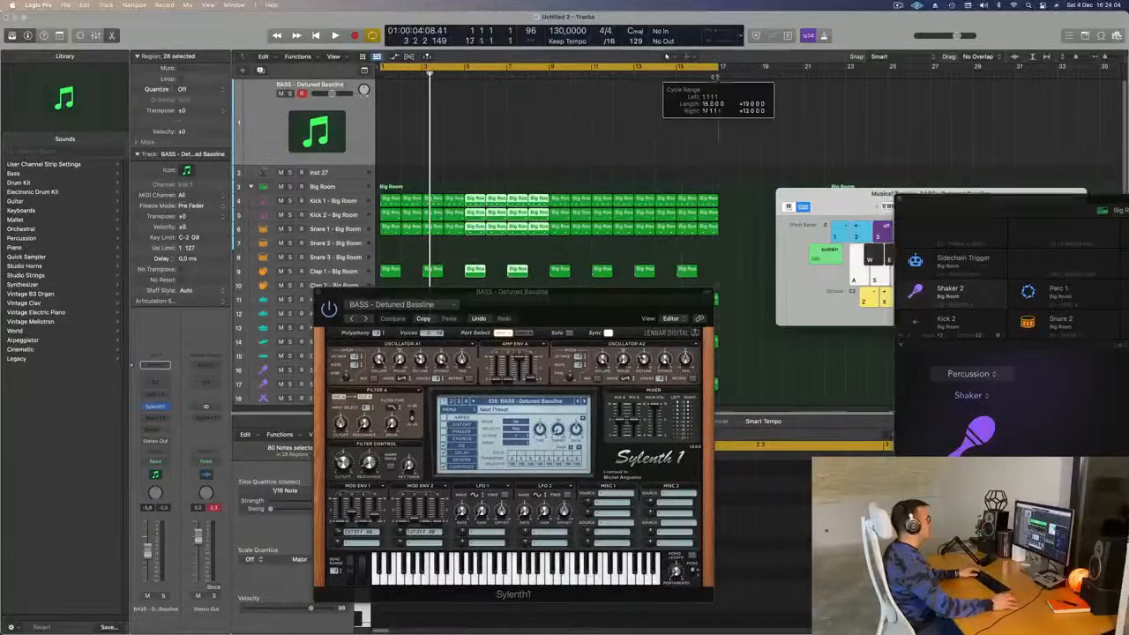
key(space)
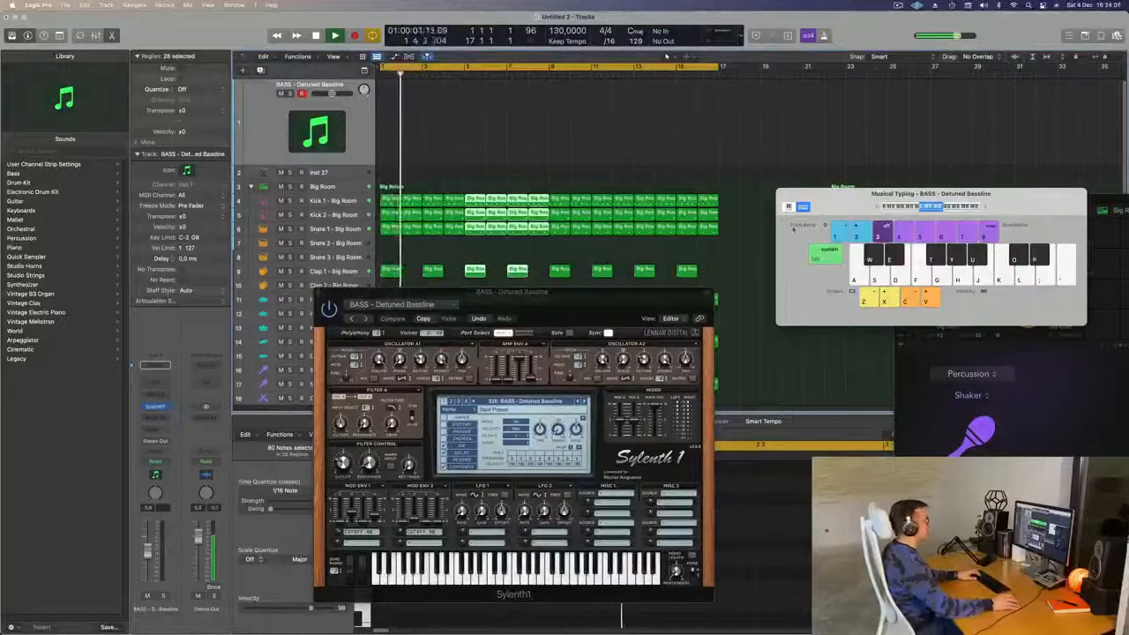
drag(547, 291, 586, 250)
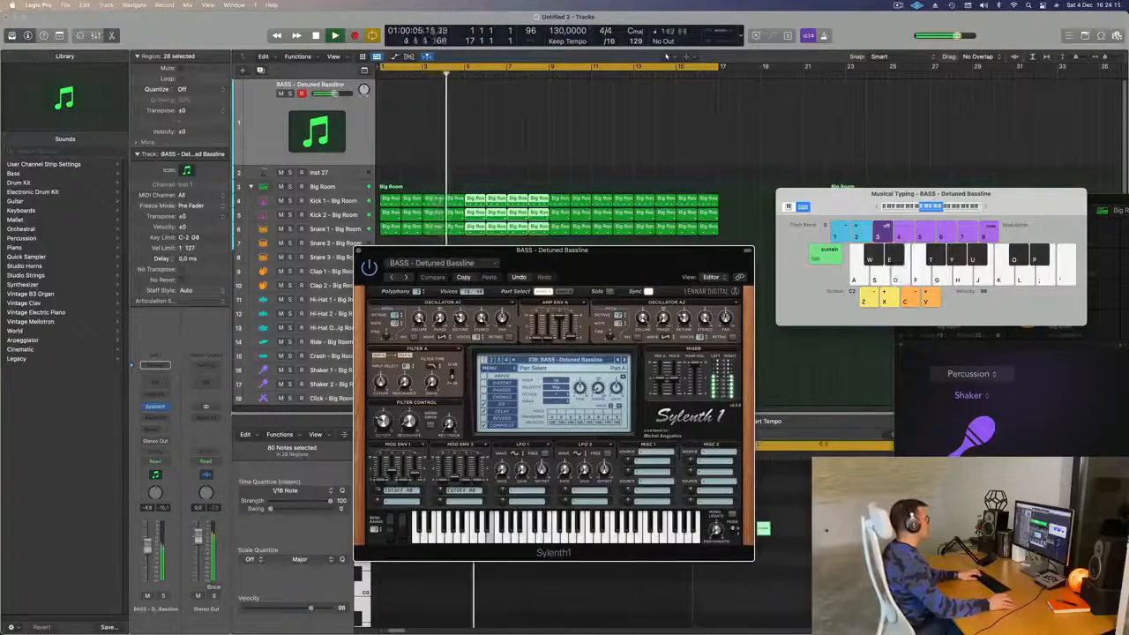
Insert a stereo Compressor on the bass channel with Inst 2 as its side-chain source and a ratio of 4.1:1.
click(155, 417)
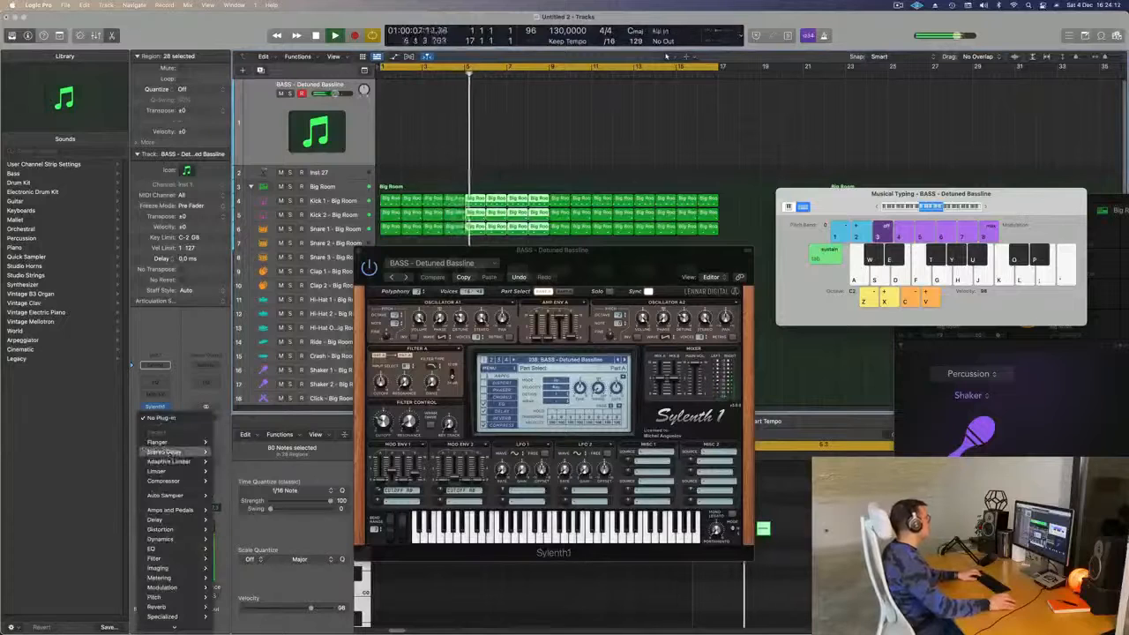
mouse_move(178, 539)
mouse_move(245, 549)
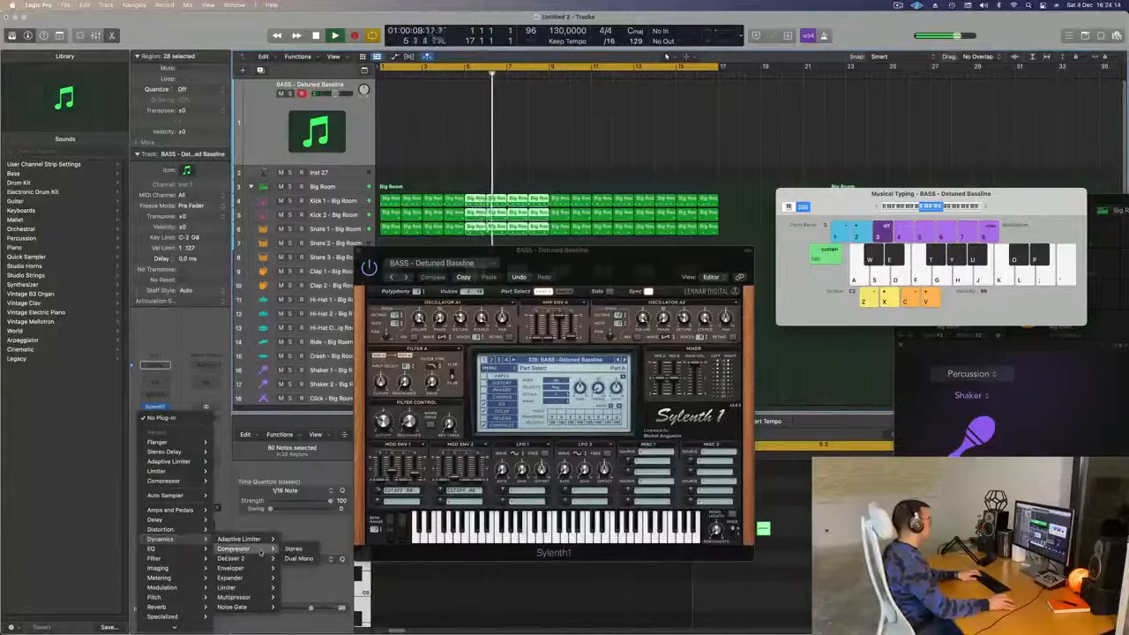
click(295, 549)
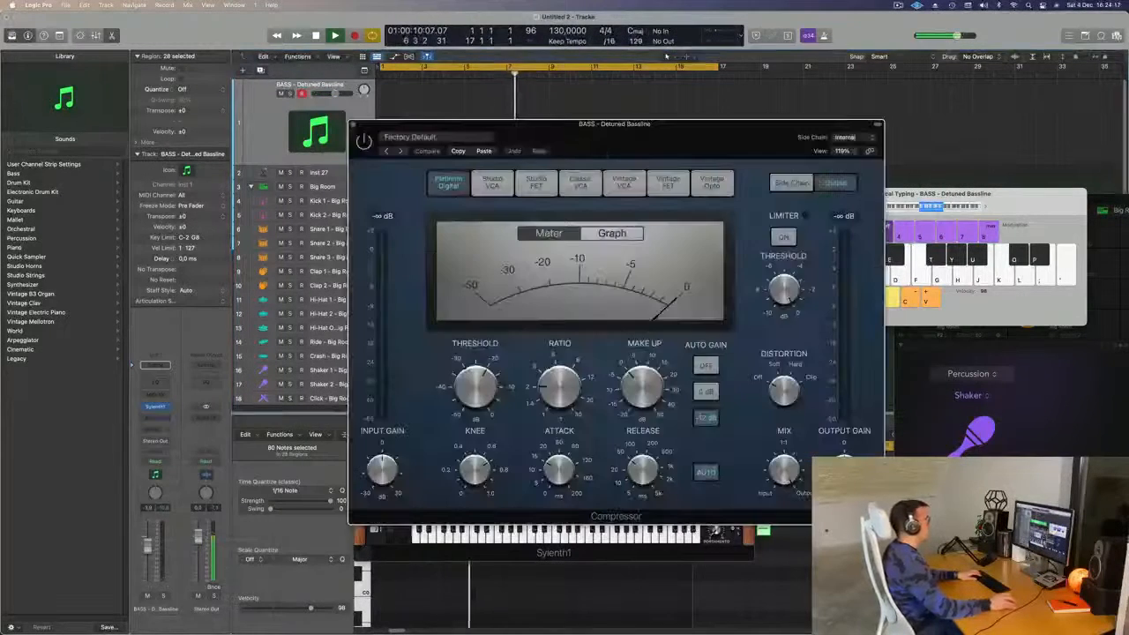
click(843, 137)
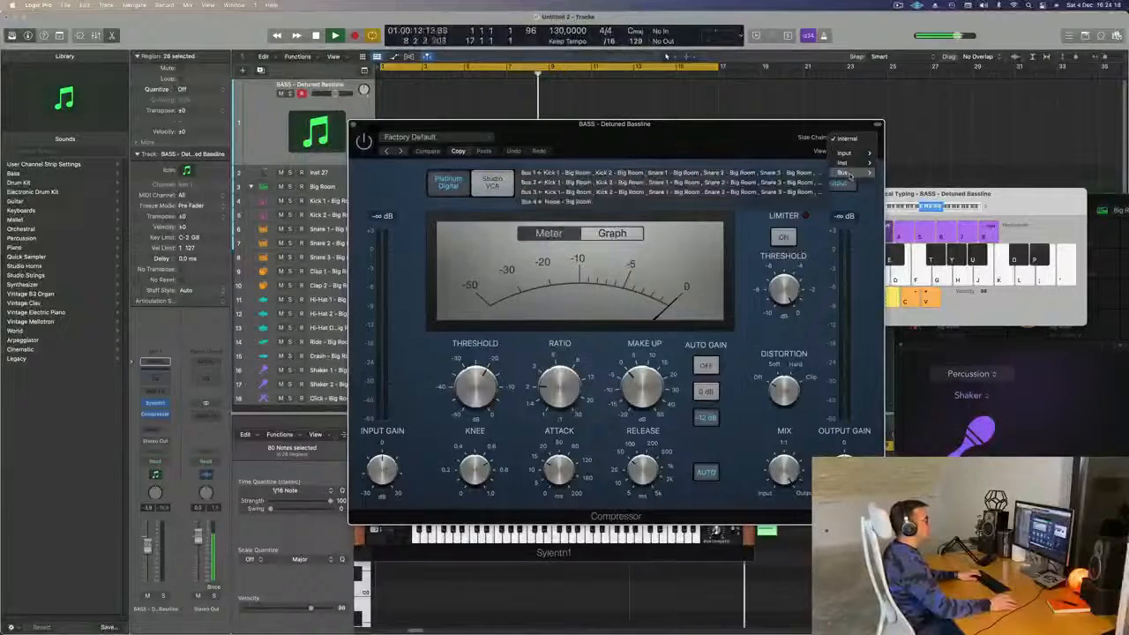
mouse_move(855, 165)
click(914, 163)
drag(705, 133, 781, 119)
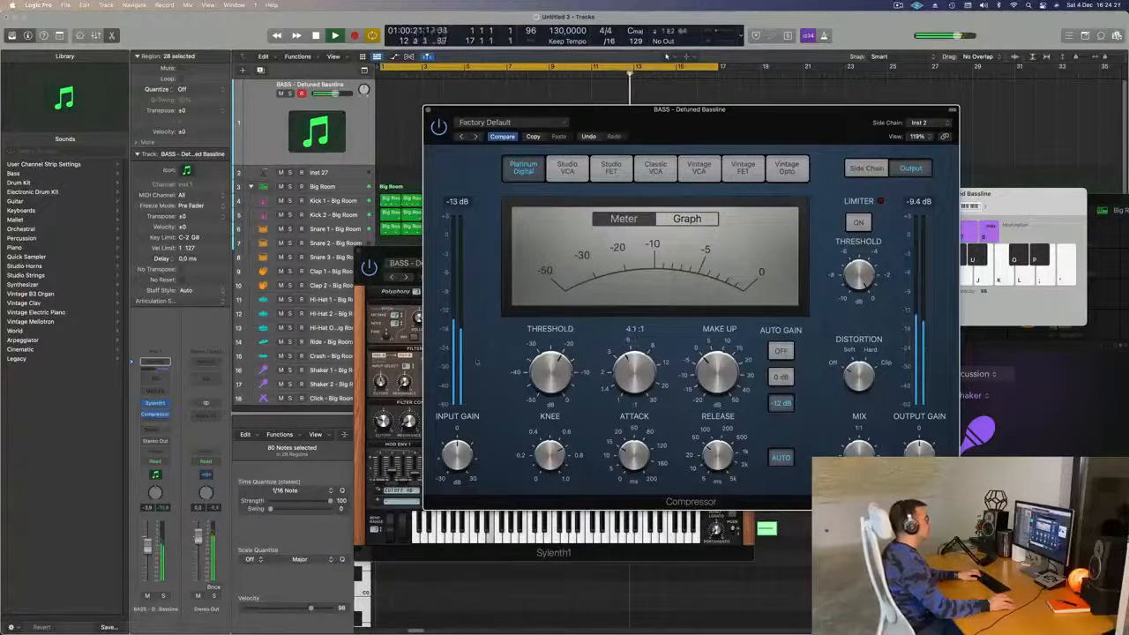
Raise the bass channel's volume slightly and record a bassline over the drums from bar 1 with Musical Typing.
drag(150, 537, 150, 532)
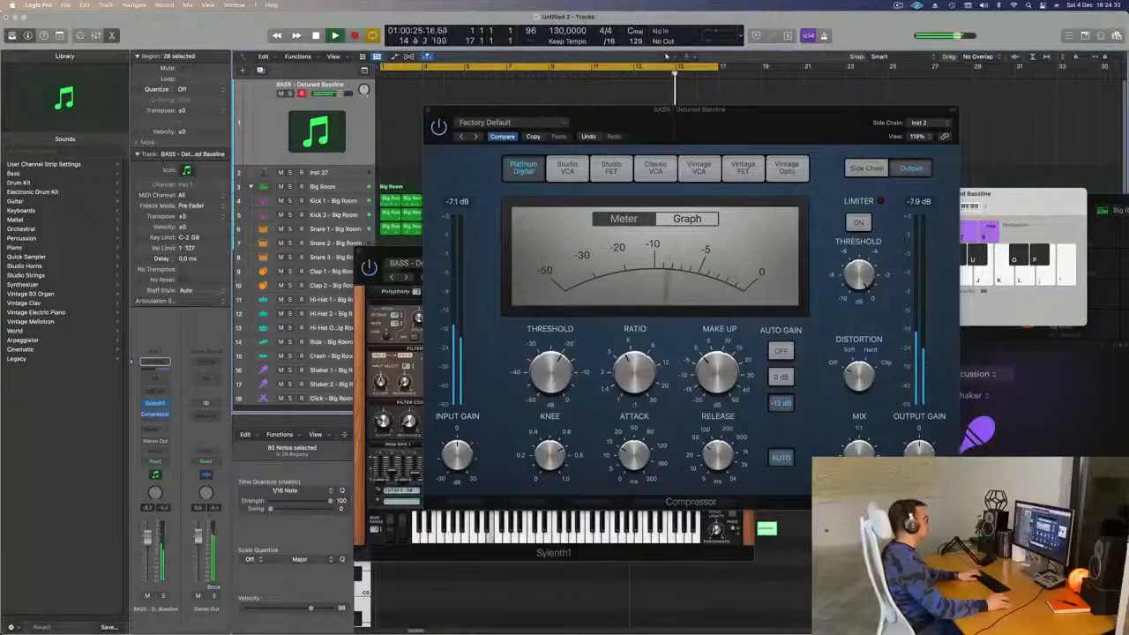
drag(735, 137, 830, 251)
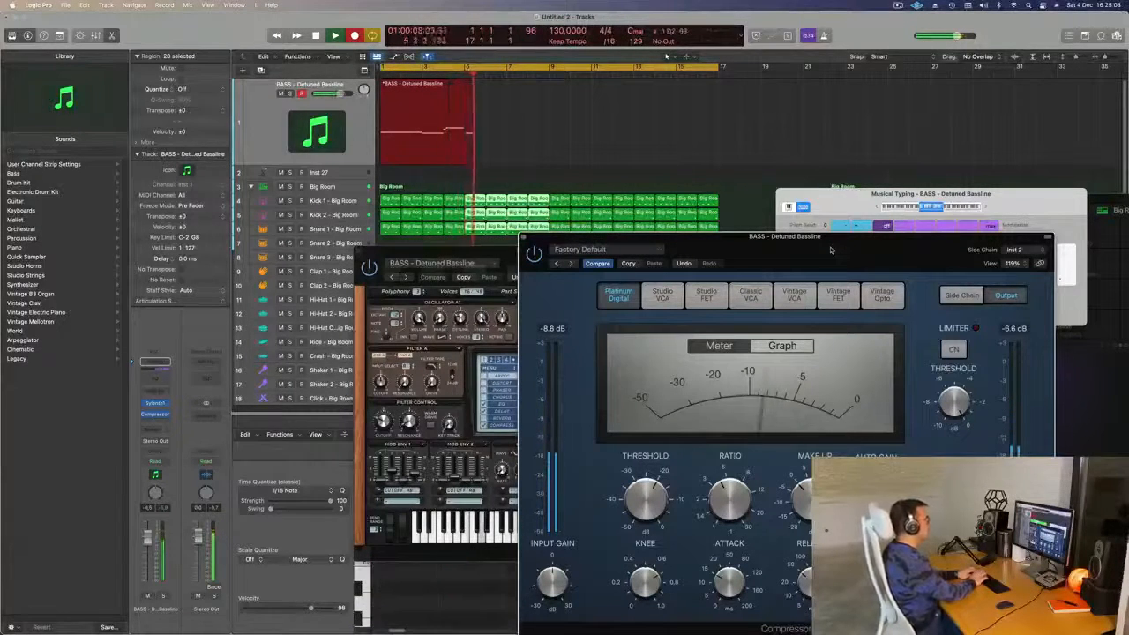
key(space)
Open the recorded bass region in the Piano Roll and clear the Sylenth1 and Compressor windows off the editor.
double_click(435, 84)
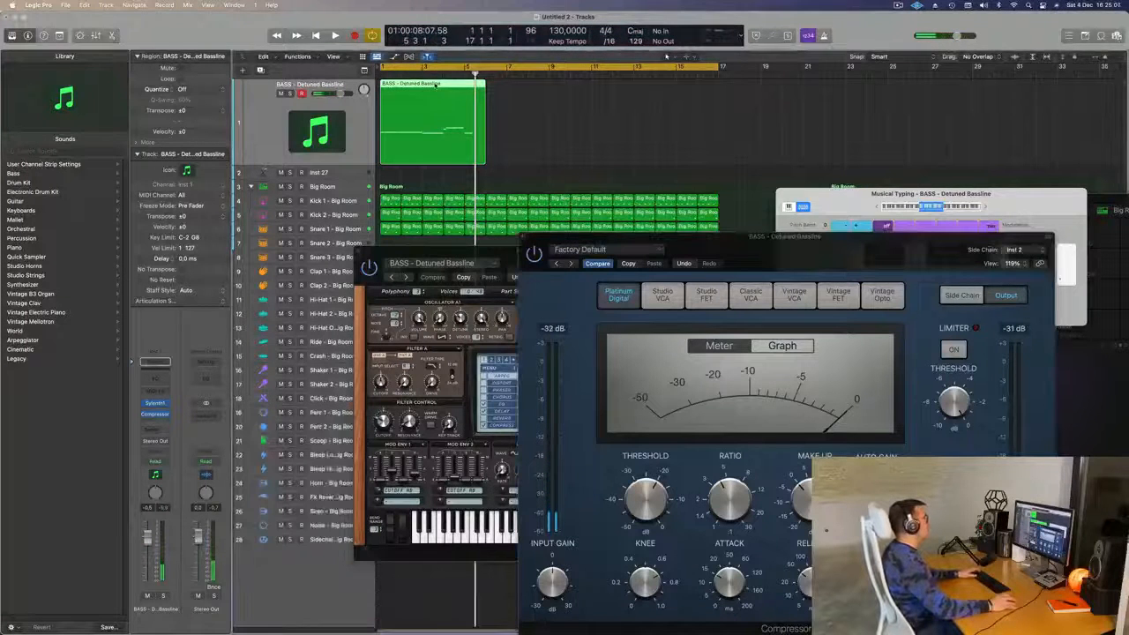
double_click(435, 85)
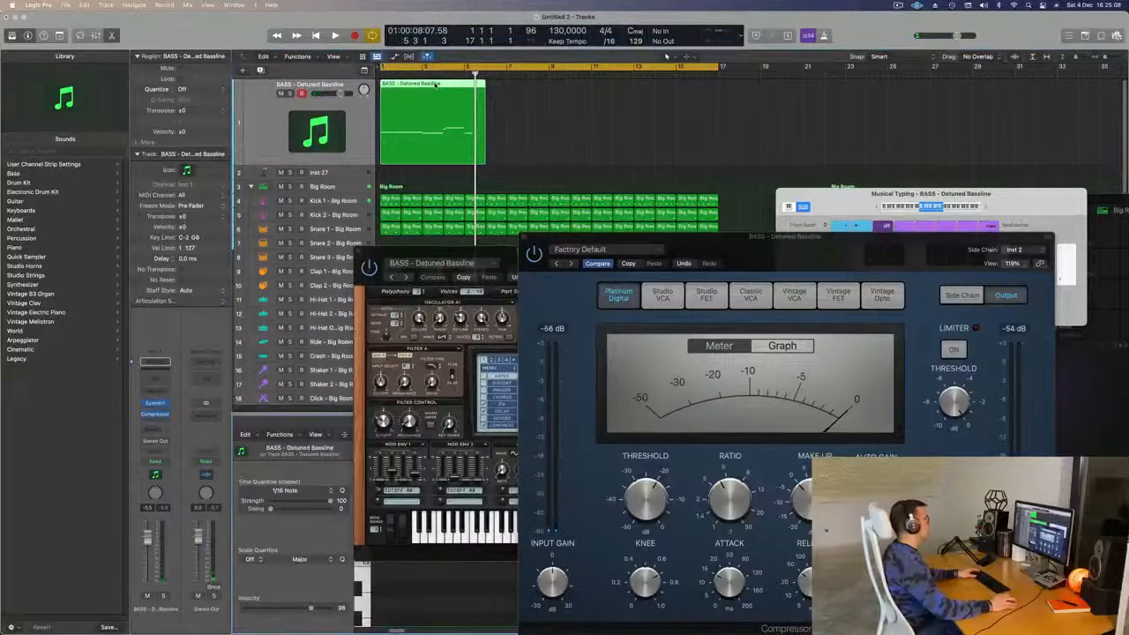
double_click(435, 84)
double_click(432, 93)
drag(376, 254, 684, 36)
click(439, 563)
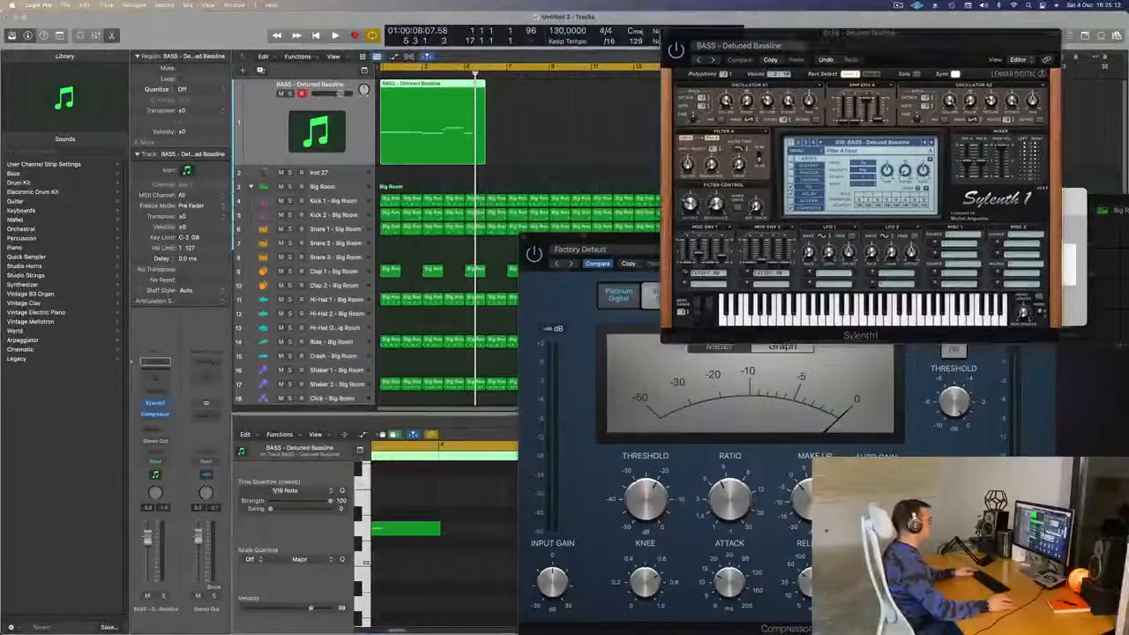
click(521, 237)
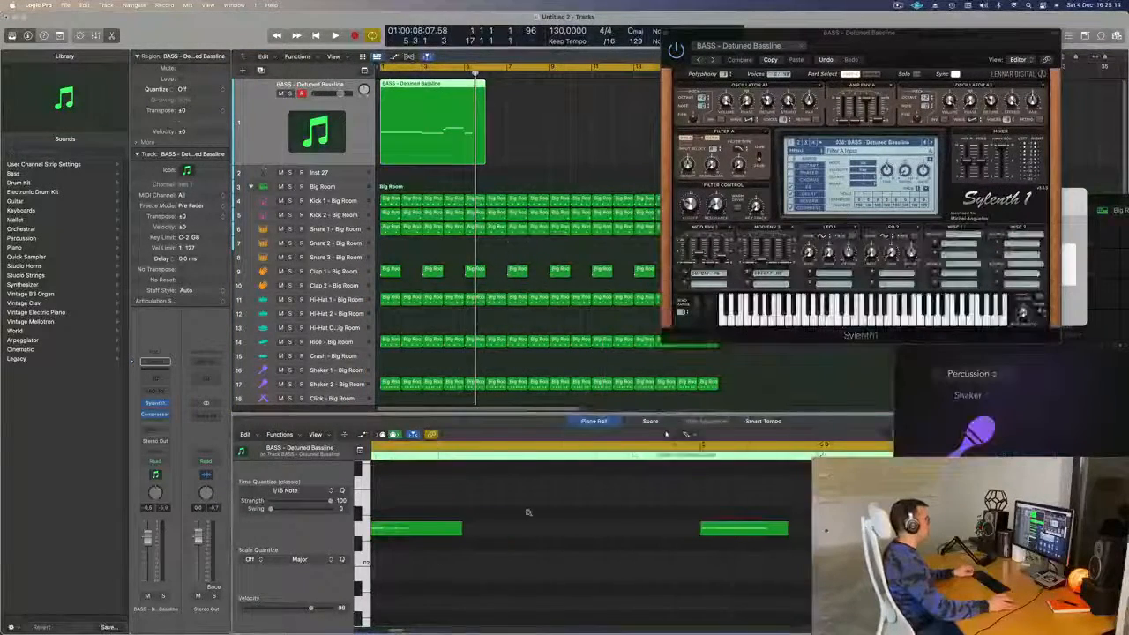
Quantize all notes of the bass region to 1/16 and shorten the region to four bars, ending at bar 5.
scroll(564, 560, up, 5)
key(super+Left)
key(super+Up)
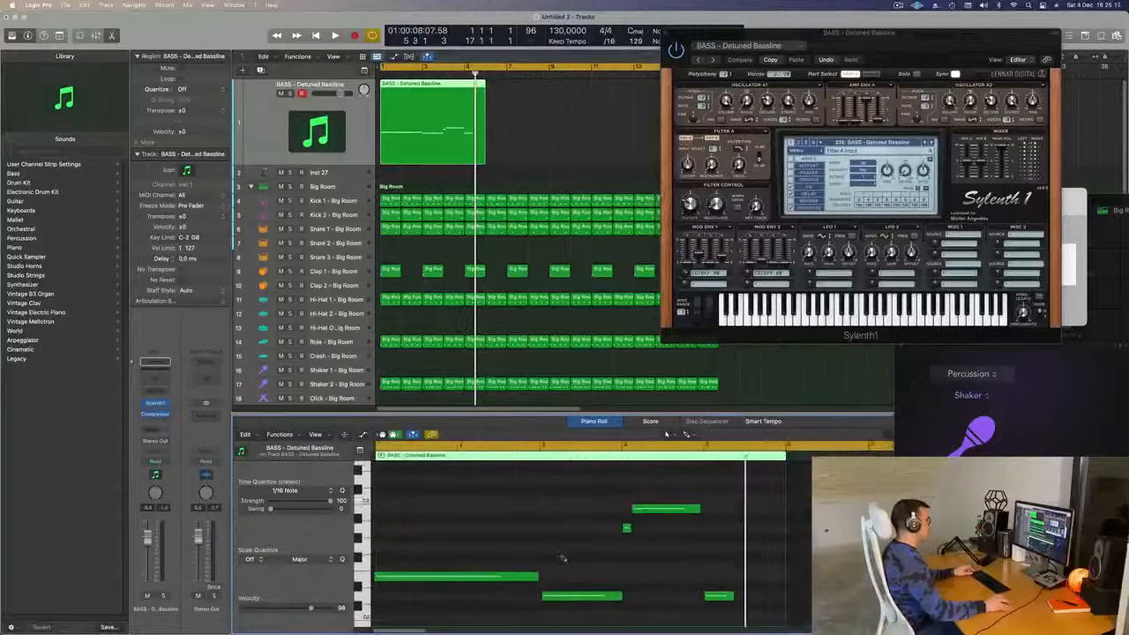
key(super+a)
click(590, 569)
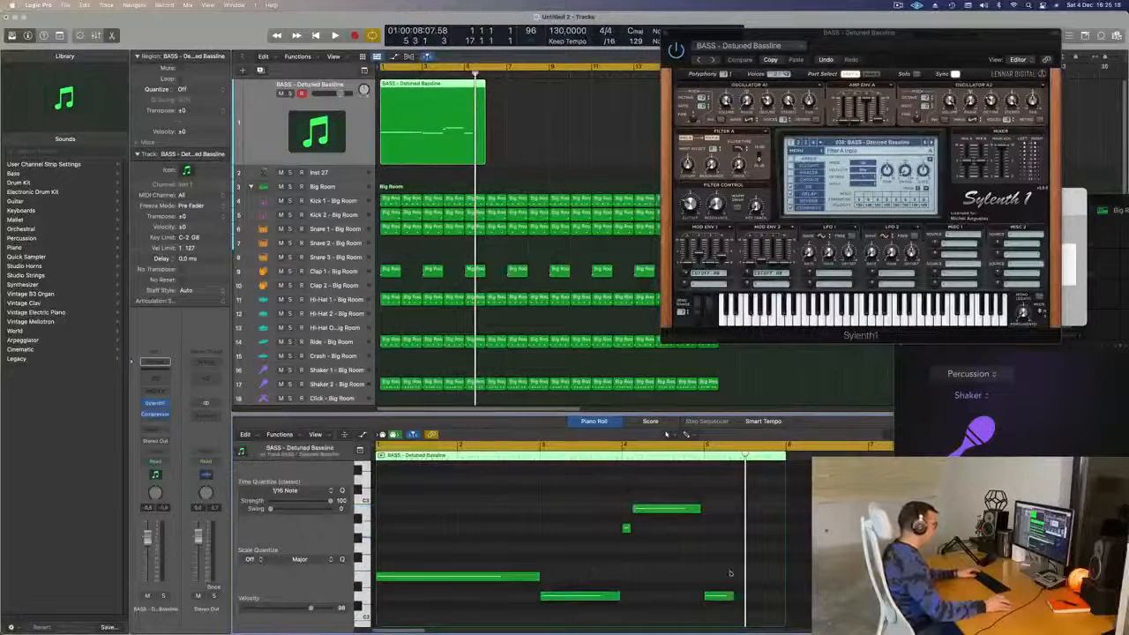
drag(785, 615, 703, 614)
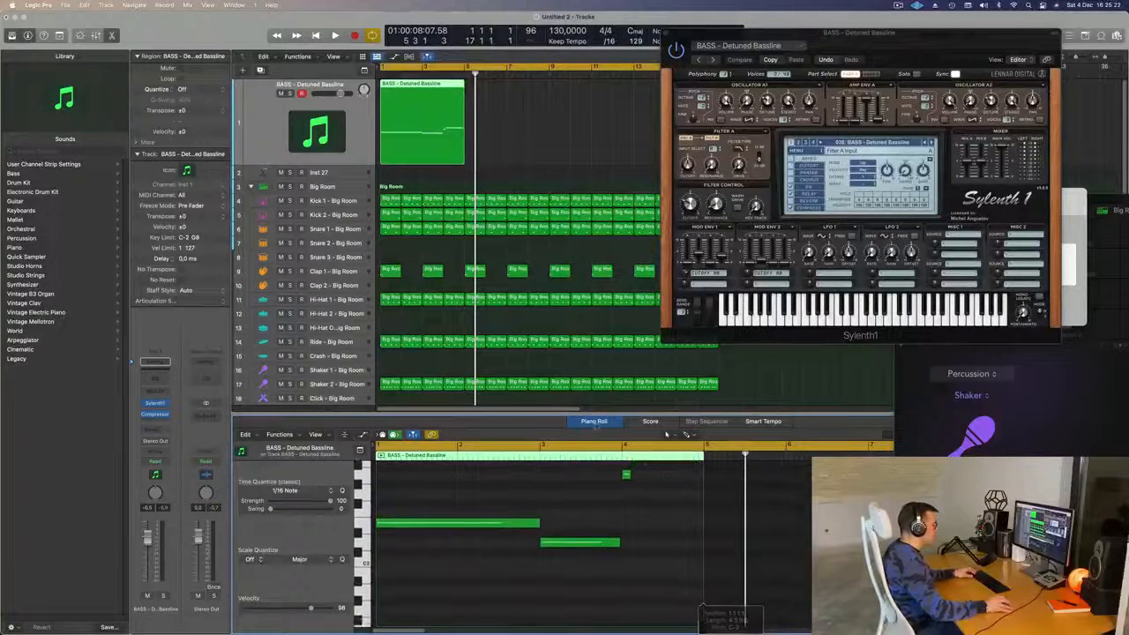
Play back the four-bar bassline and lengthen the short note at bar 4 to meet the note that follows it.
key(space)
scroll(514, 590, up, 1)
scroll(515, 590, up, 3)
scroll(518, 551, down, 2)
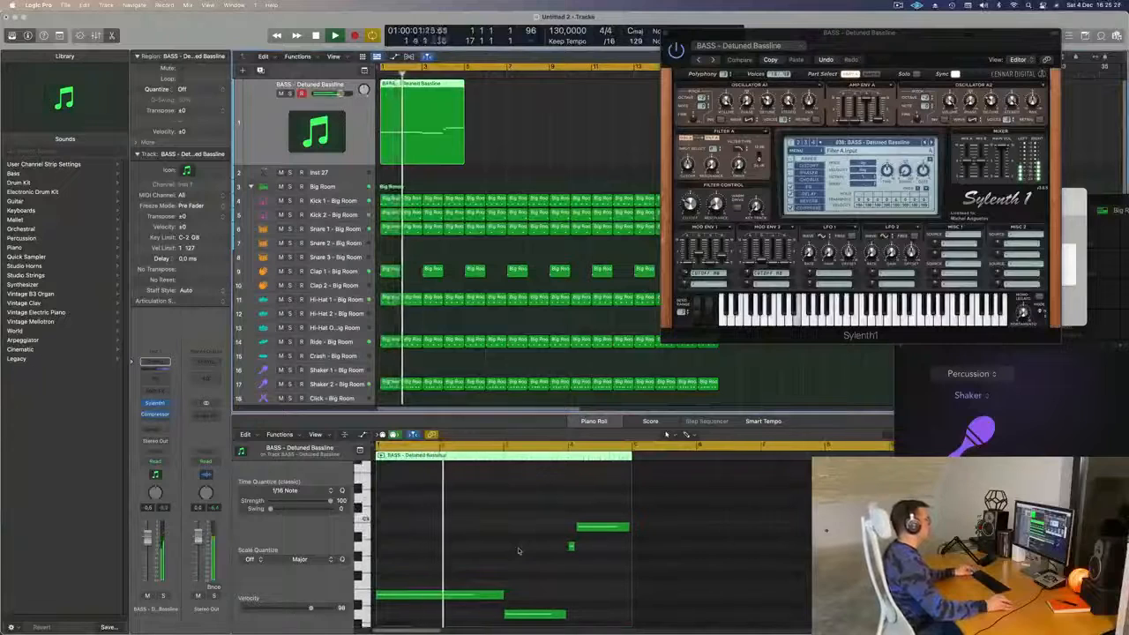
scroll(529, 551, up, 4)
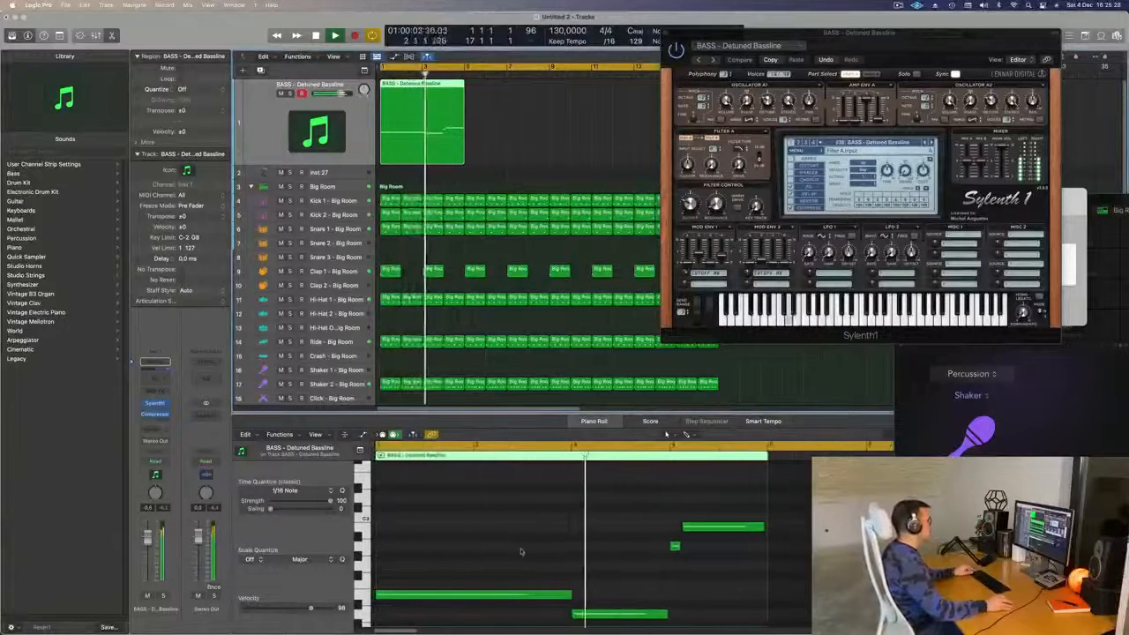
scroll(548, 551, down, 1)
scroll(551, 550, left, 1)
scroll(559, 550, up, 2)
scroll(562, 550, right, 1)
scroll(665, 546, up, 2)
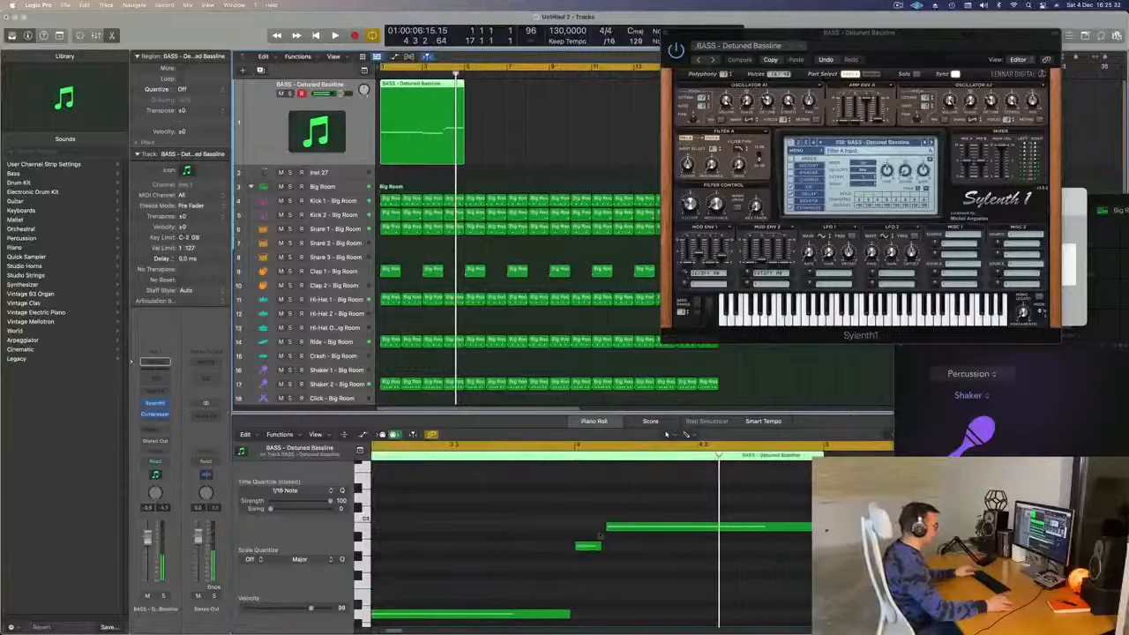
click(600, 545)
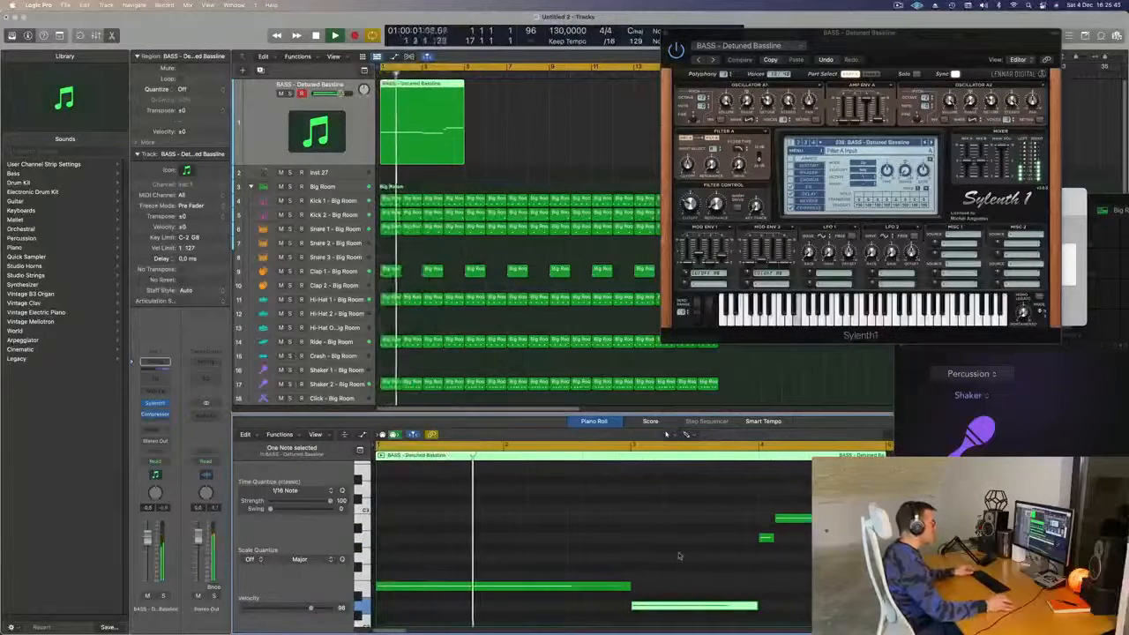
Repeat the four-bar bass region three times to fill the arrangement up to bar 17 and play it back.
drag(884, 43, 811, 176)
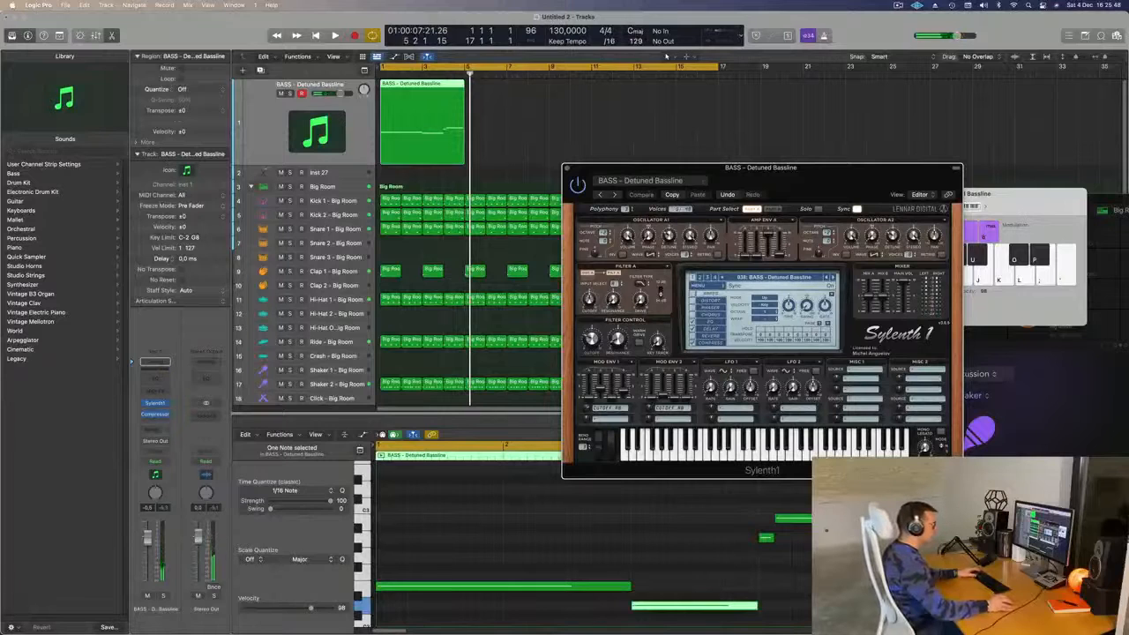
click(793, 518)
click(432, 119)
key(super+r)
key(super+r)
key(super+r)
key(space)
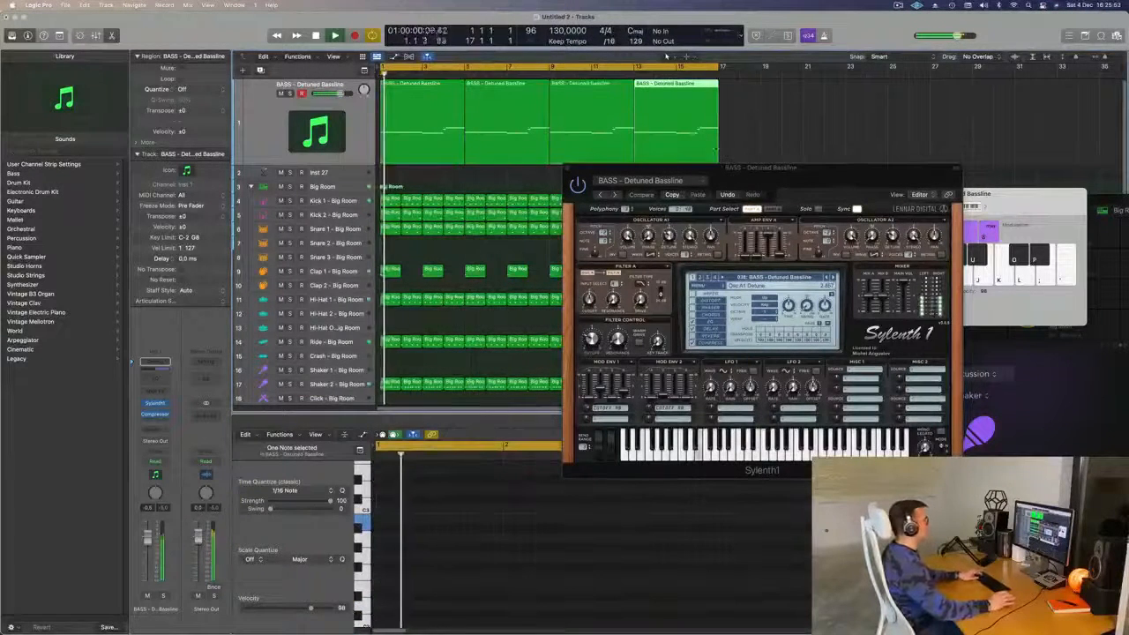
Close Sylenth1, duplicate the bass track with its settings, and copy its four regions onto the new track.
drag(839, 168, 707, 91)
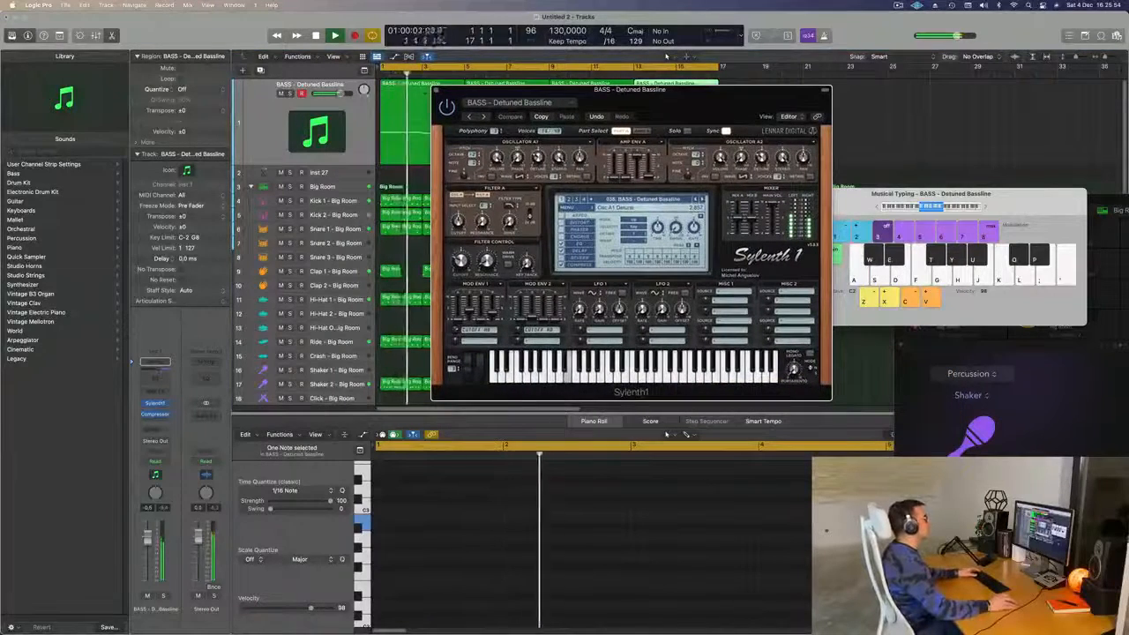
key(super+w)
click(291, 123)
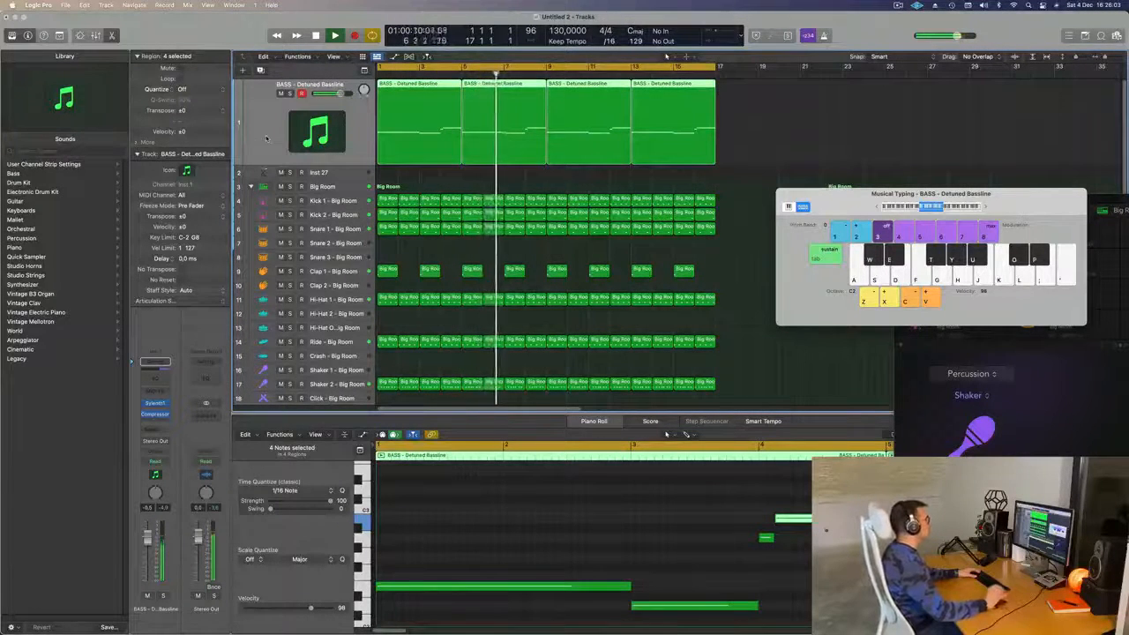
key(super+Left)
key(super+Left)
key(Return)
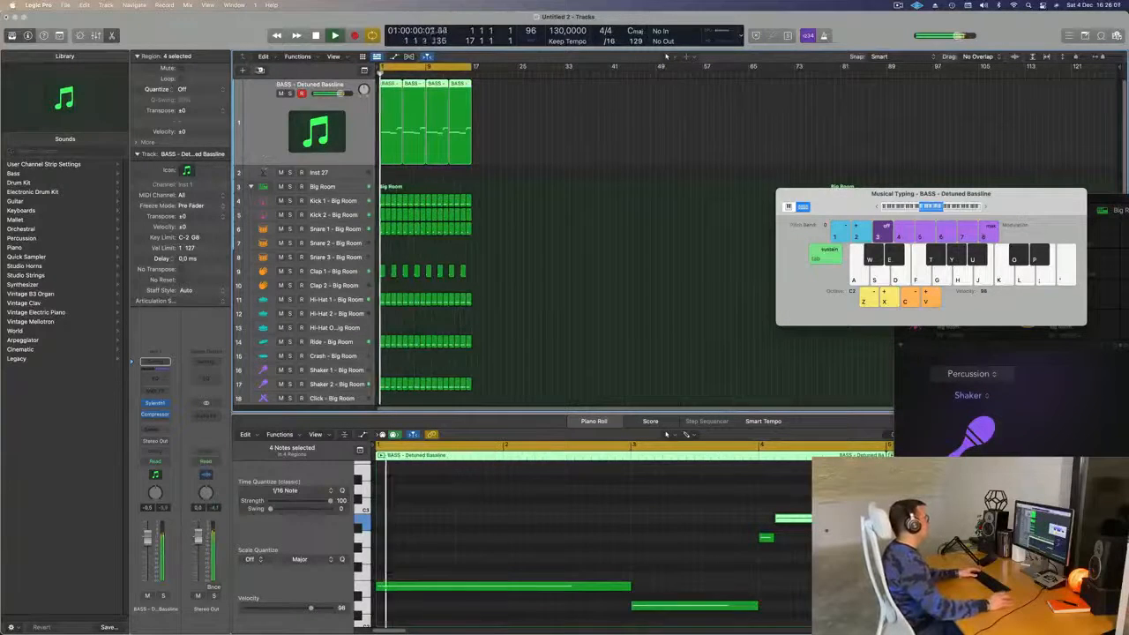
key(super+d)
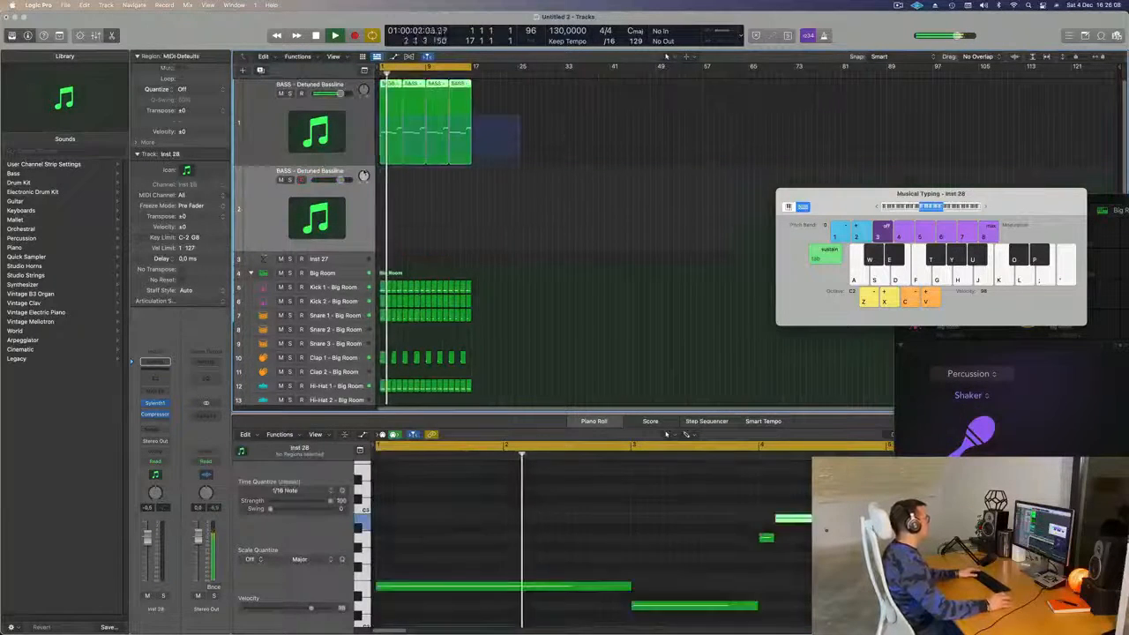
drag(393, 86, 391, 219)
Mute the original bass track and play the duplicate track from the beginning.
key(space)
click(280, 93)
key(Return)
key(space)
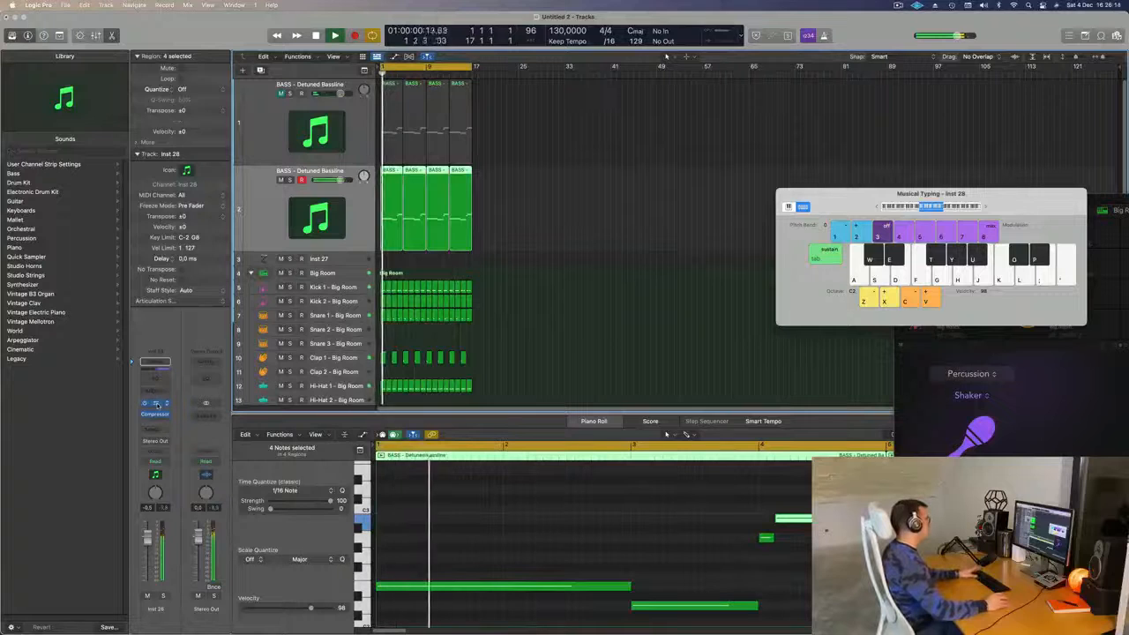
Open Sylenth1 on the duplicated bass track and audition successive presets up to BASS - Electro Addicted.
click(155, 403)
drag(660, 128, 643, 126)
key(Return)
click(602, 233)
key(Return)
click(603, 232)
key(Return)
click(602, 233)
key(Return)
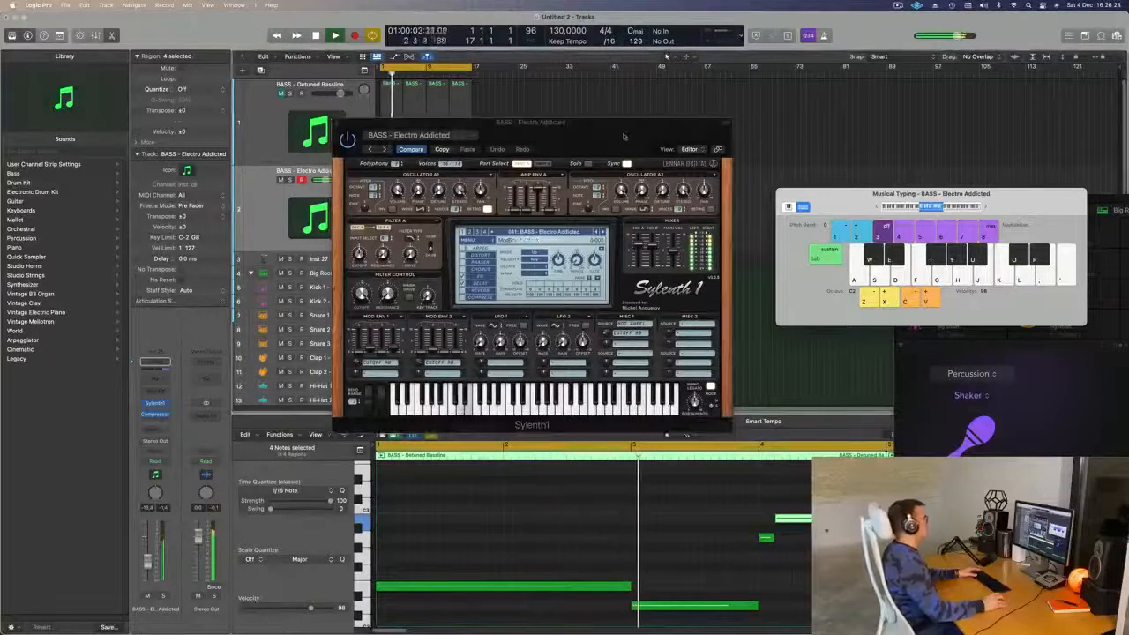
drag(626, 138, 684, 144)
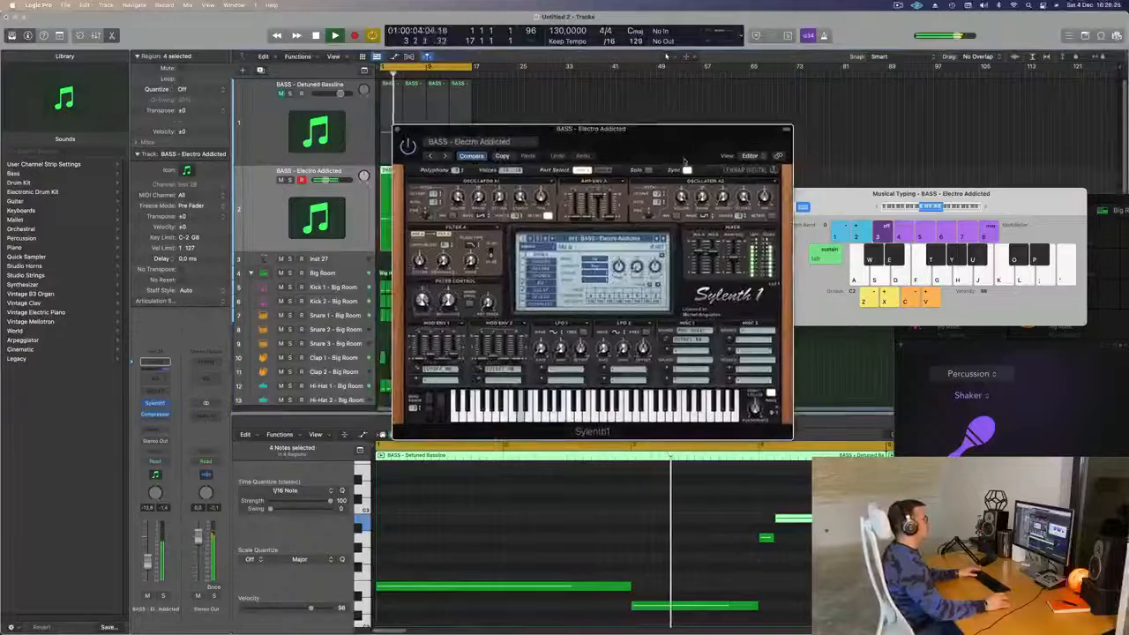
Audition the following Sylenth1 bass presets against the beat and settle on BASS - Moog Style Bass for the duplicated track.
click(661, 238)
click(664, 239)
click(663, 239)
click(663, 240)
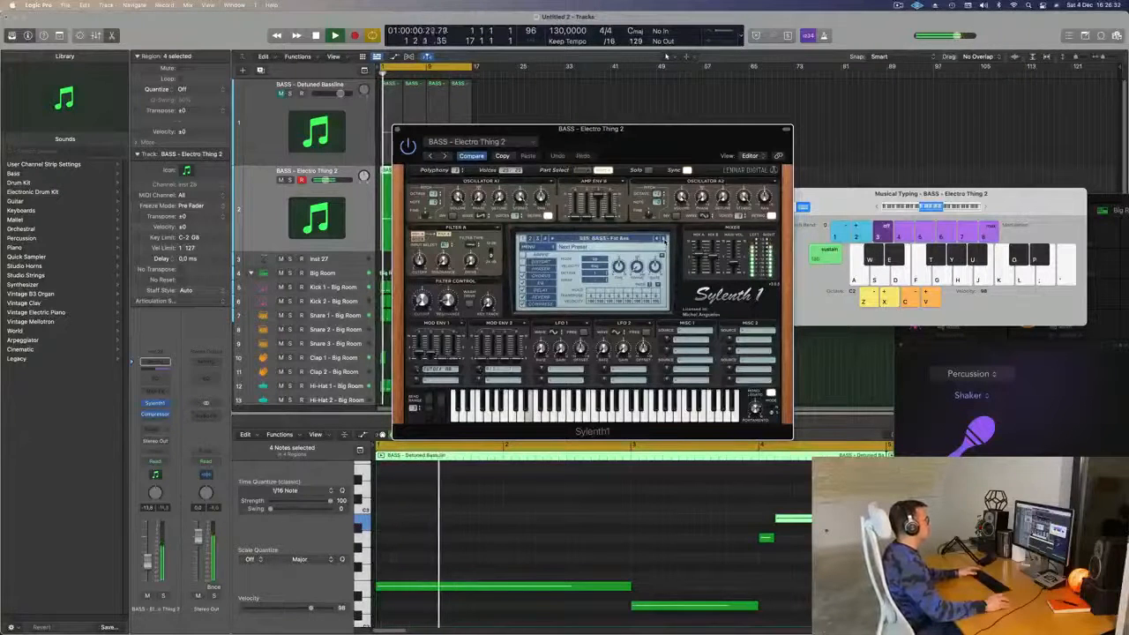
click(664, 240)
key(Return)
click(663, 240)
key(Return)
click(663, 240)
key(Return)
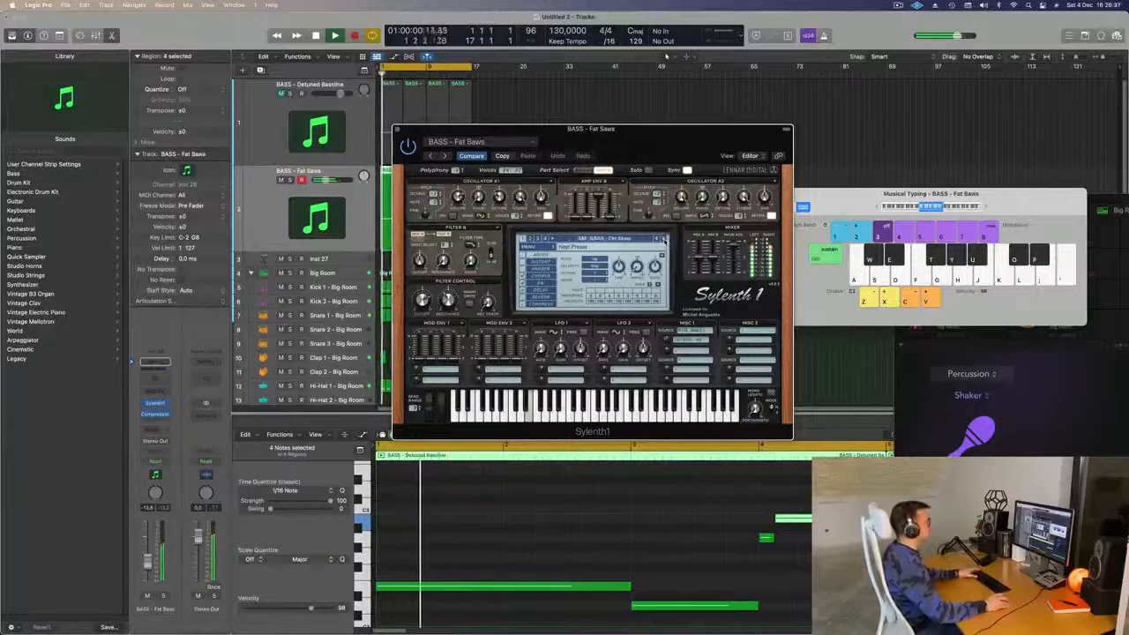
click(663, 240)
key(Return)
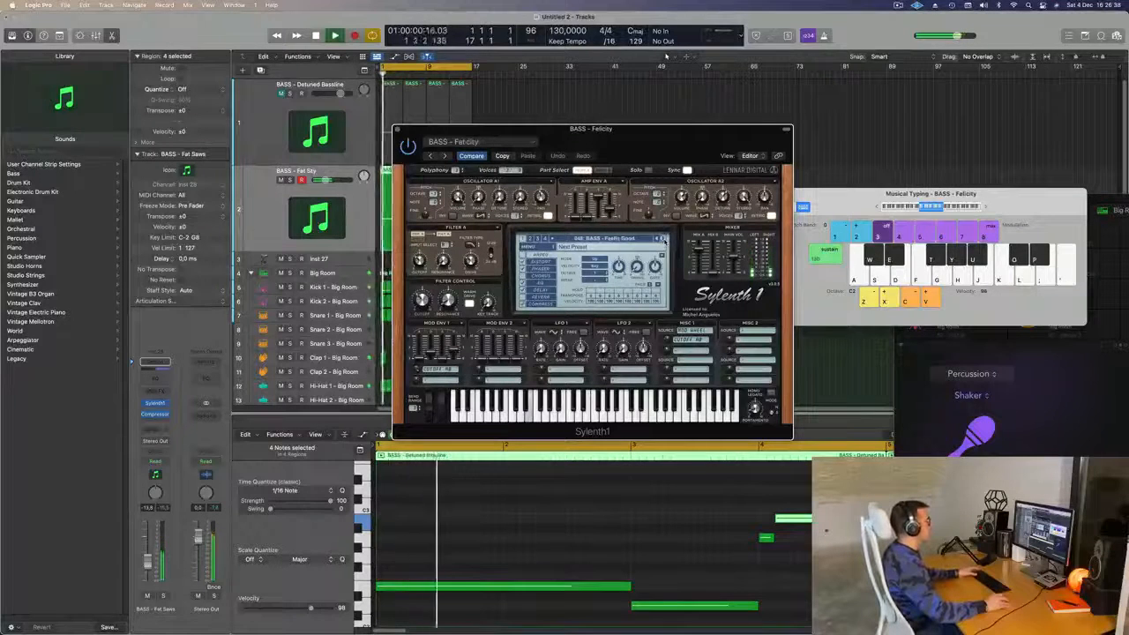
key(Return)
key(Return)
click(664, 240)
key(Return)
click(663, 240)
key(Return)
click(663, 240)
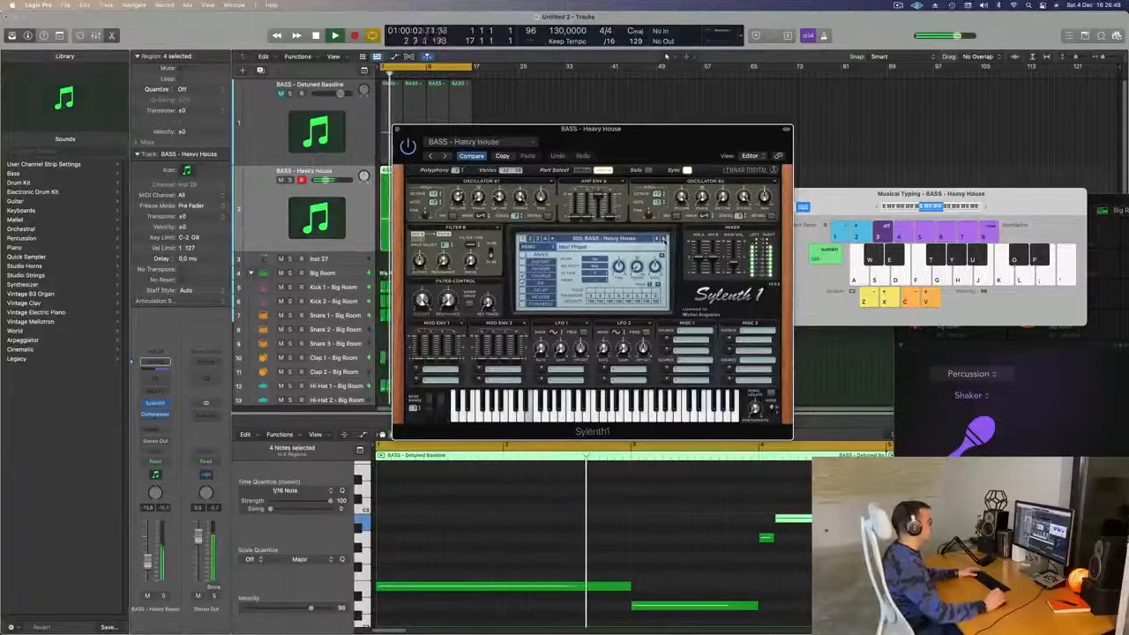
click(663, 240)
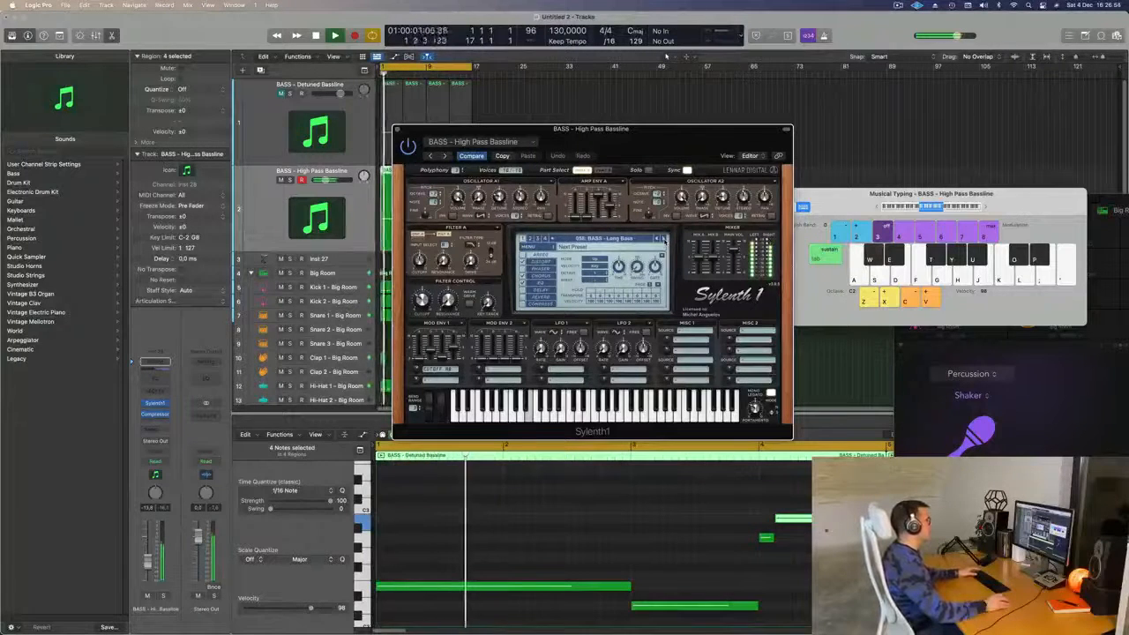
click(663, 240)
click(664, 240)
click(663, 240)
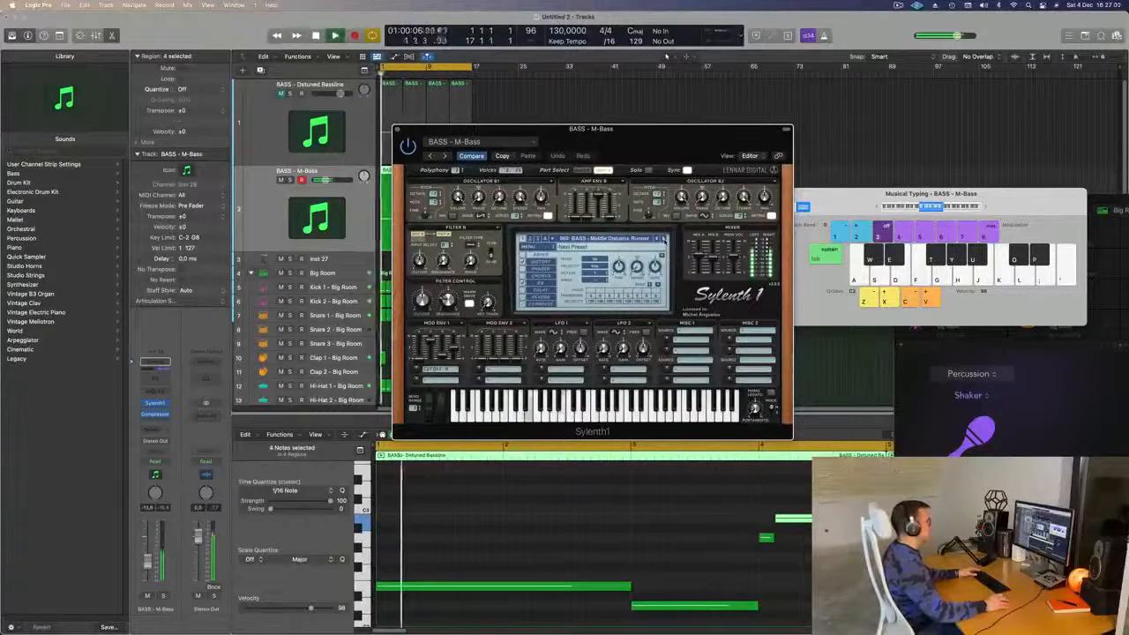
click(663, 240)
key(space)
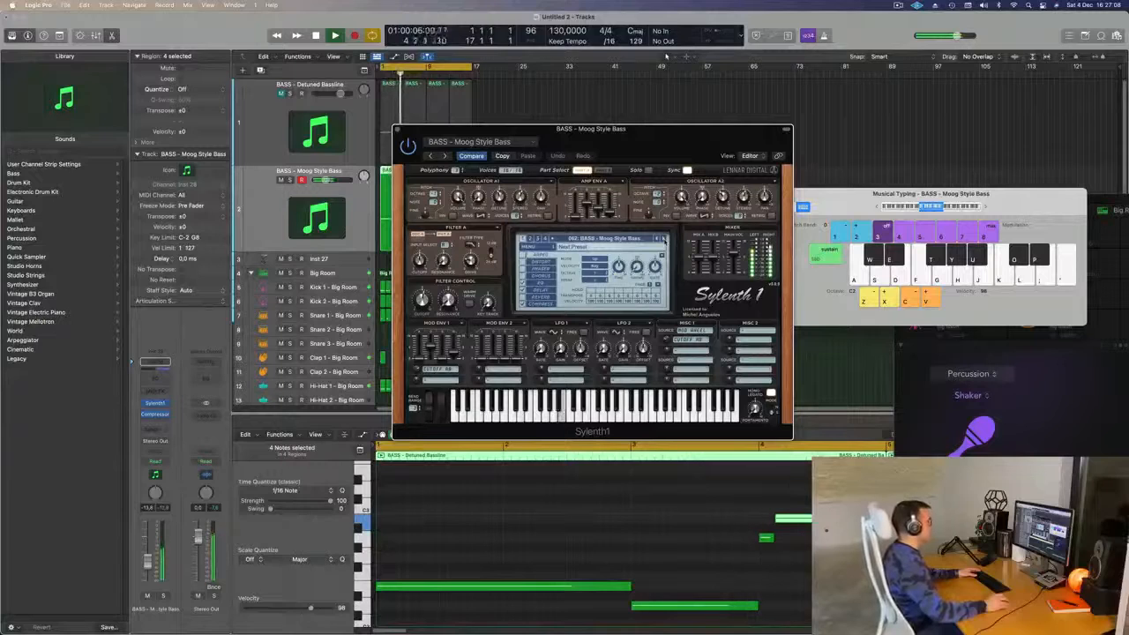
Move the Sylenth1 window clear of the bass regions and restart playback to hear the Moog Style Bass preset.
drag(650, 129, 849, 78)
key(space)
key(space)
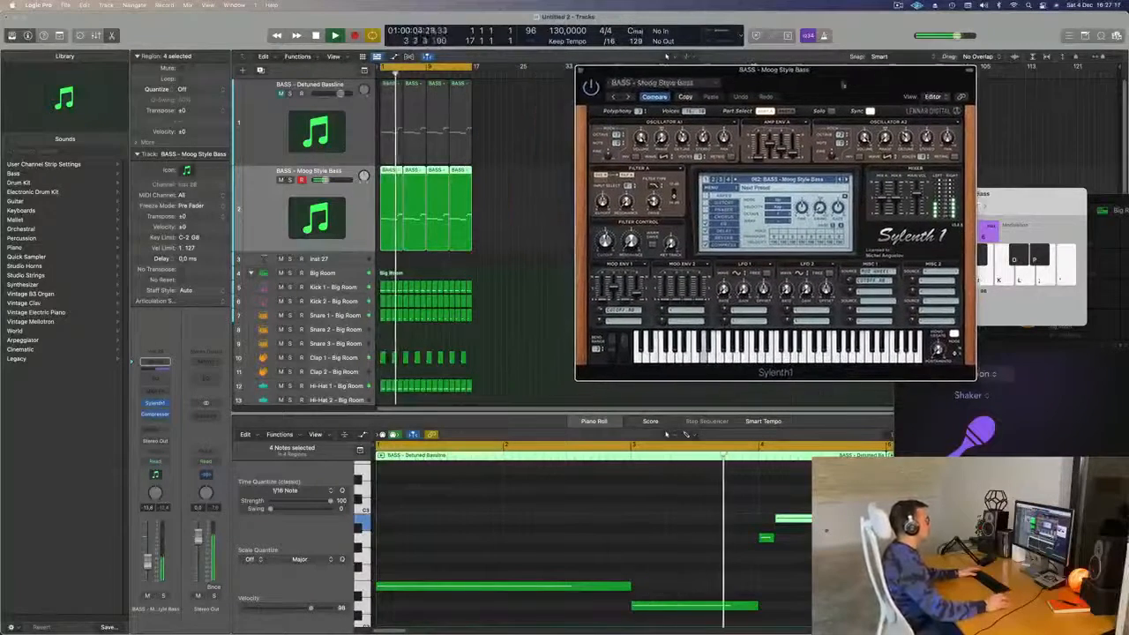
Slightly shorten the first two notes of the duplicate track's bass region, lengthen the short note at bar 4, and play it back.
drag(630, 587, 624, 587)
key(space)
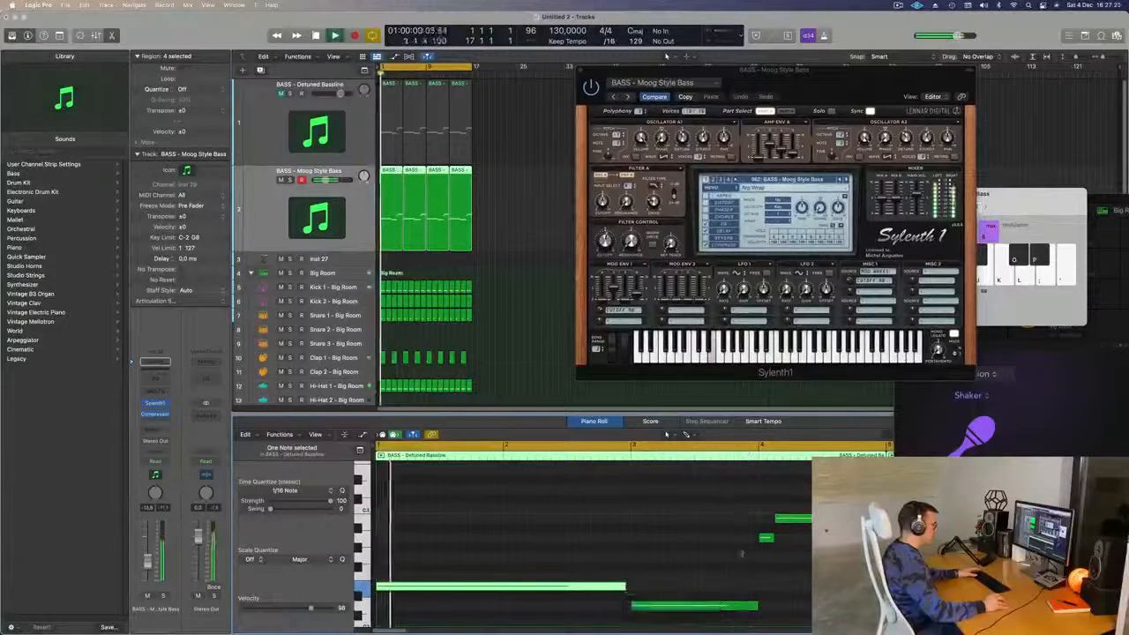
click(750, 608)
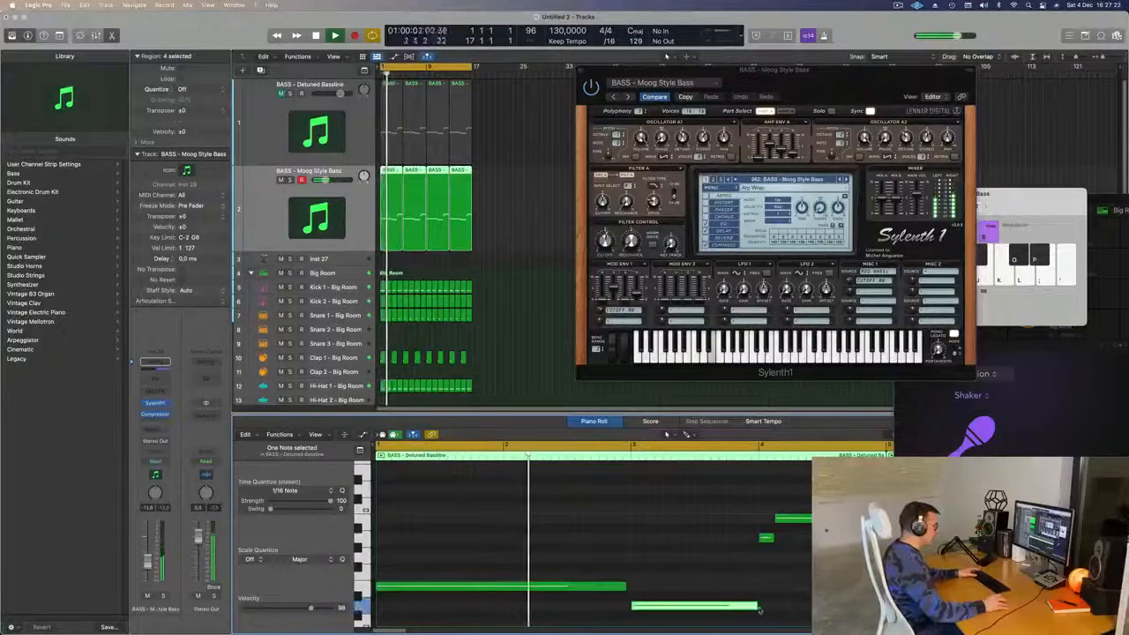
drag(756, 608, 753, 608)
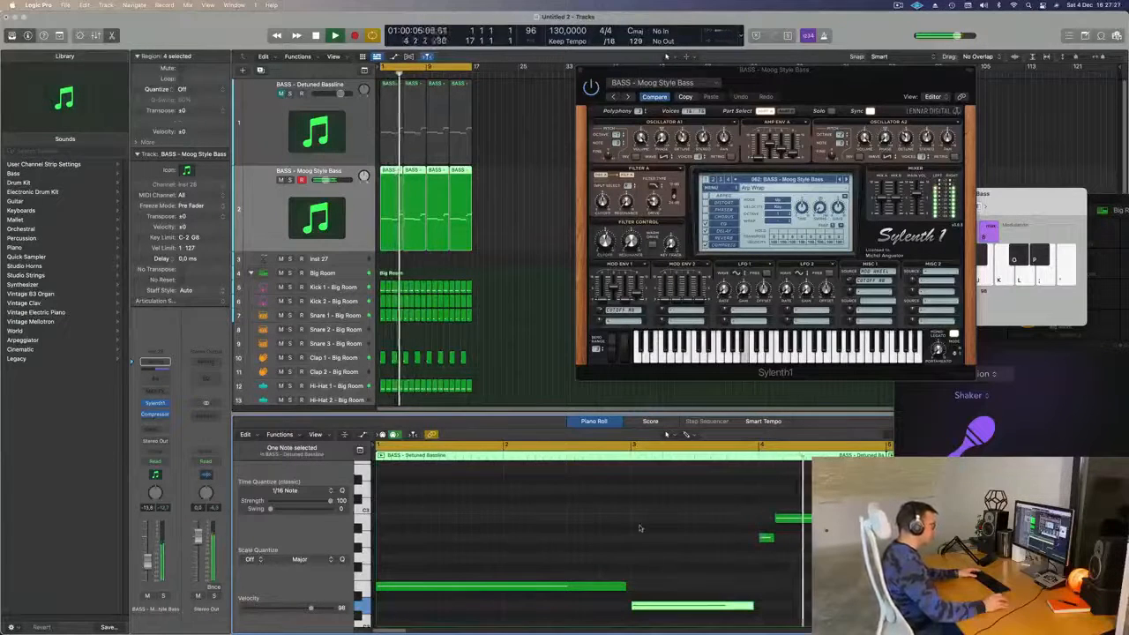
click(770, 538)
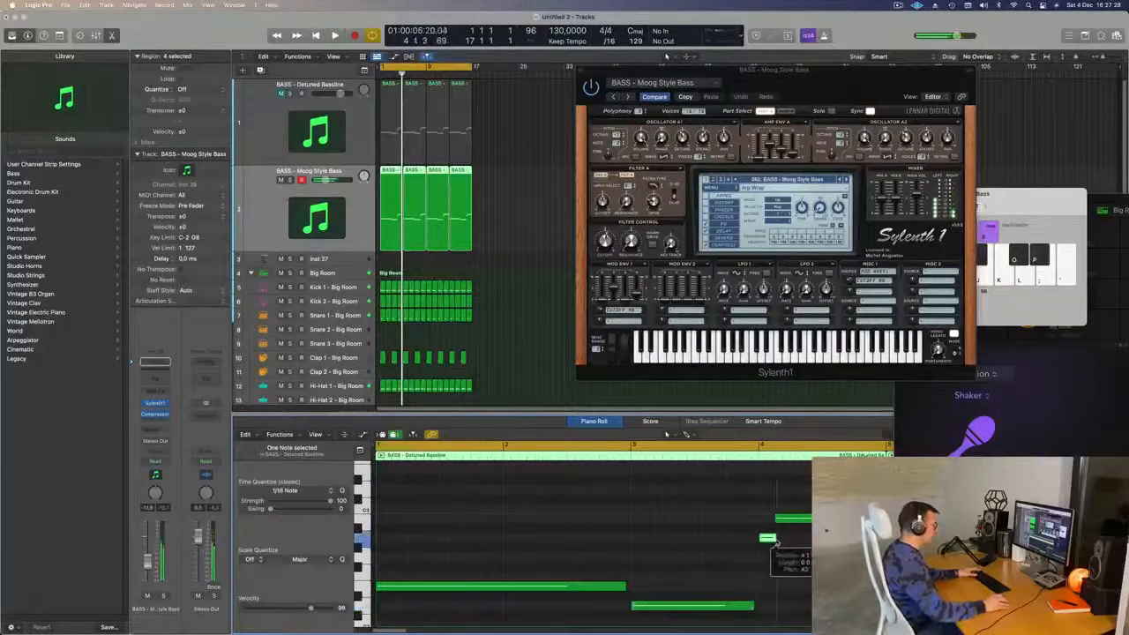
key(space)
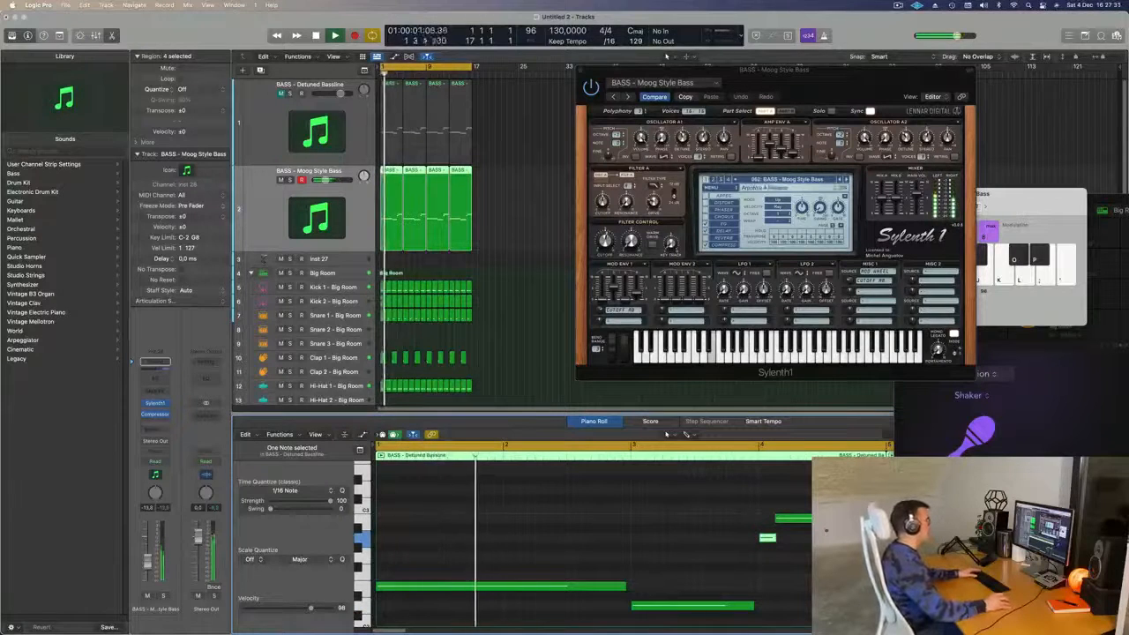
Delete the last three regions on the BASS - Moog Style Bass track and repeat its edited first region up to bar 17.
click(532, 217)
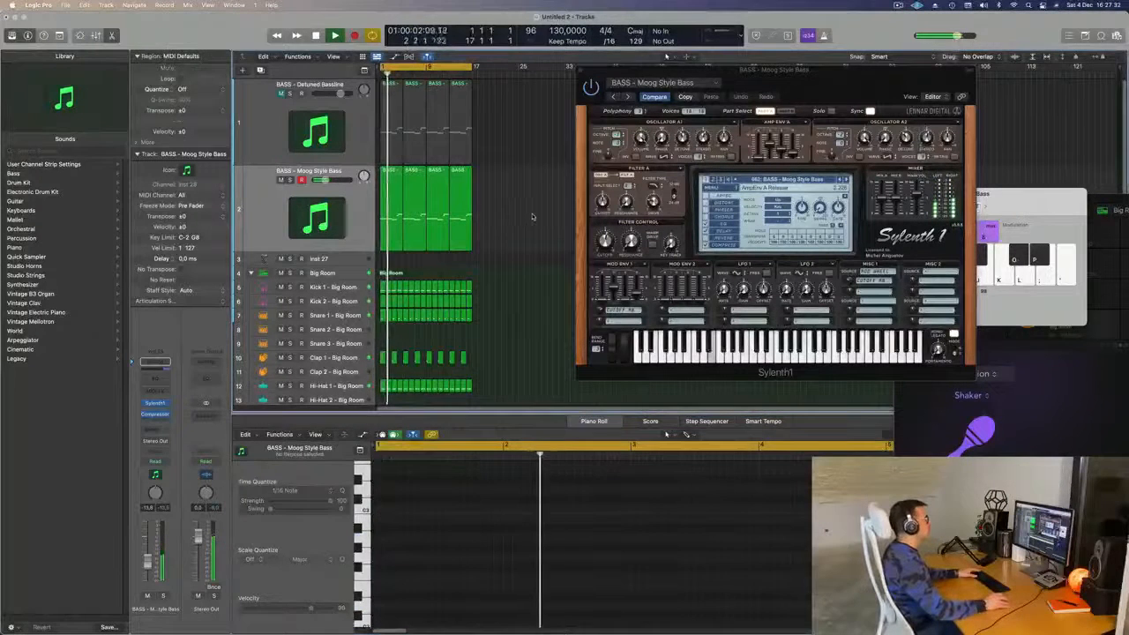
click(386, 210)
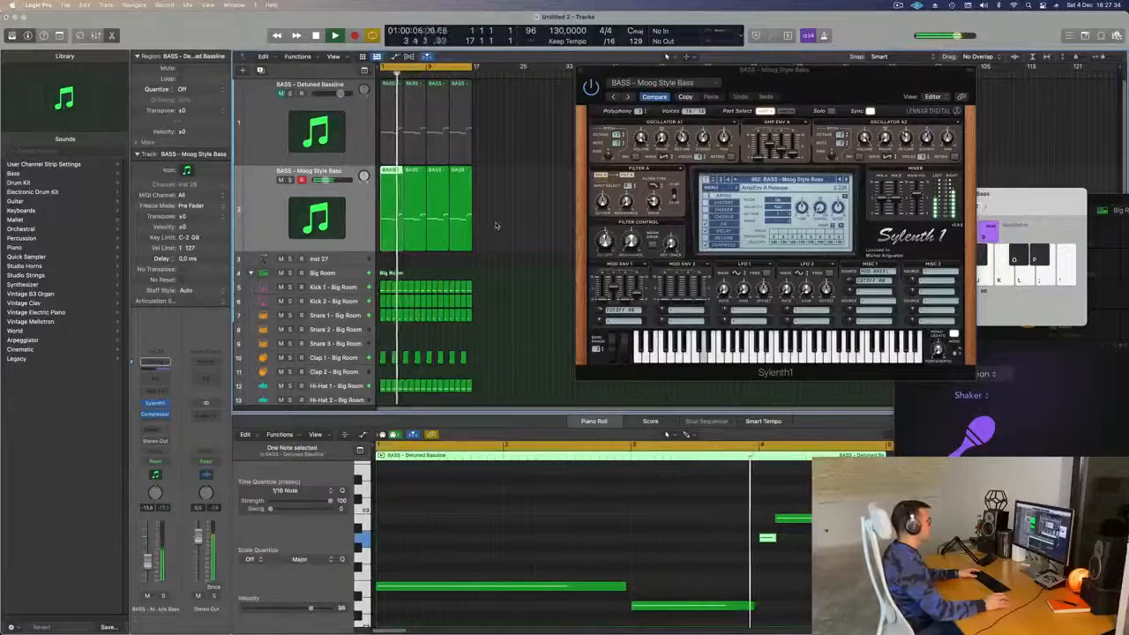
drag(510, 202, 425, 231)
key(BackSpace)
click(385, 221)
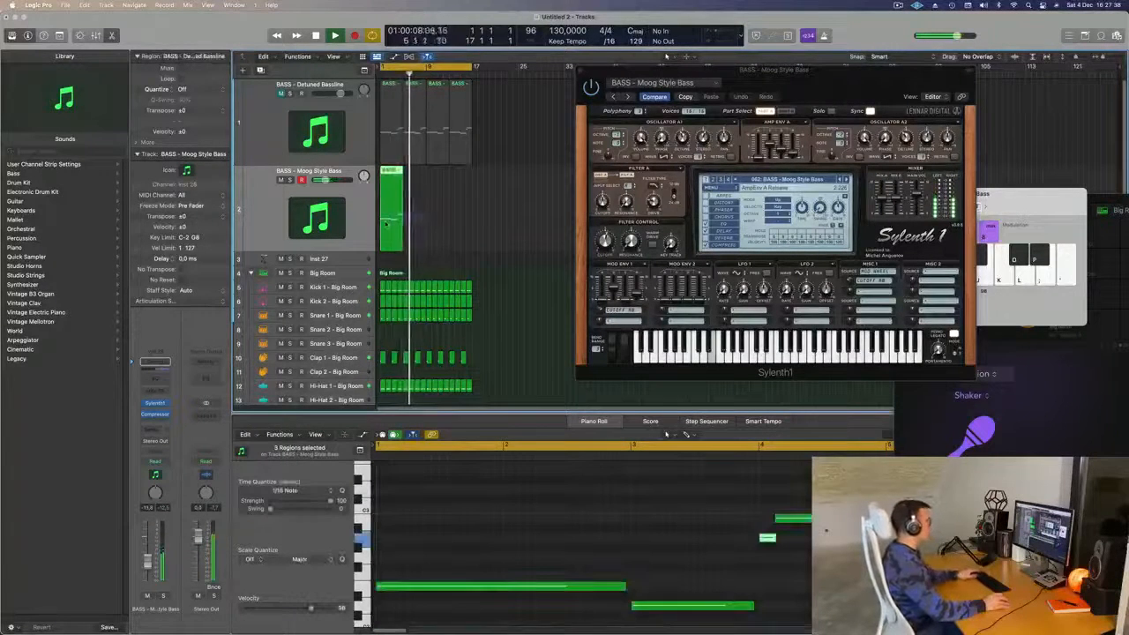
key(super+r)
key(super+r)
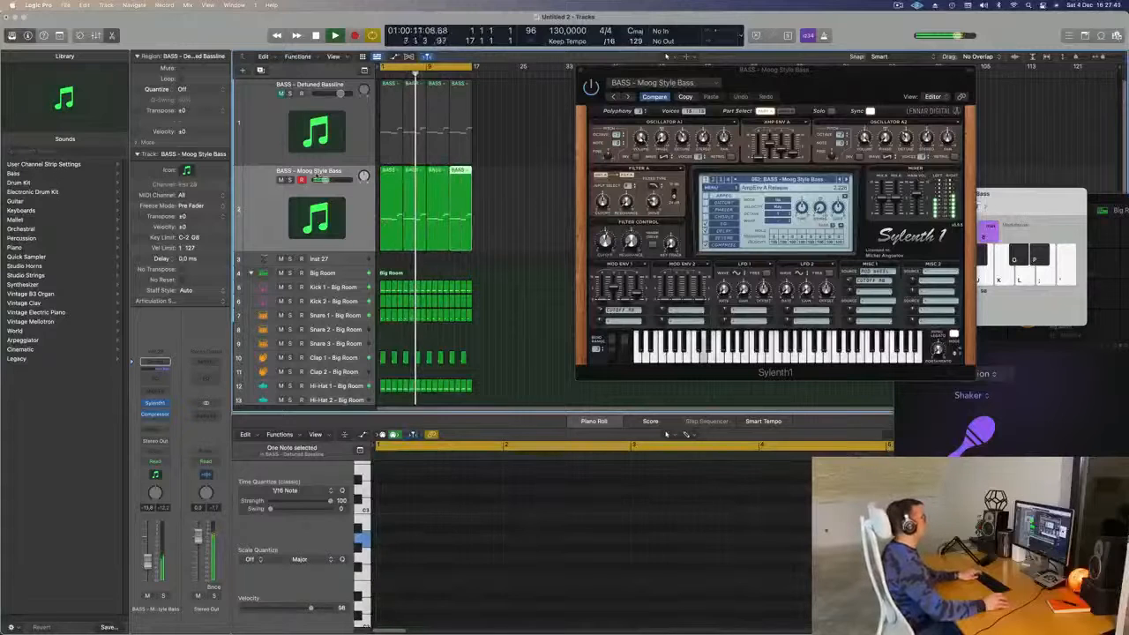
Unmute the BASS - Detuned Bassline track, select it, and play both bass layers from the beginning.
click(281, 92)
key(space)
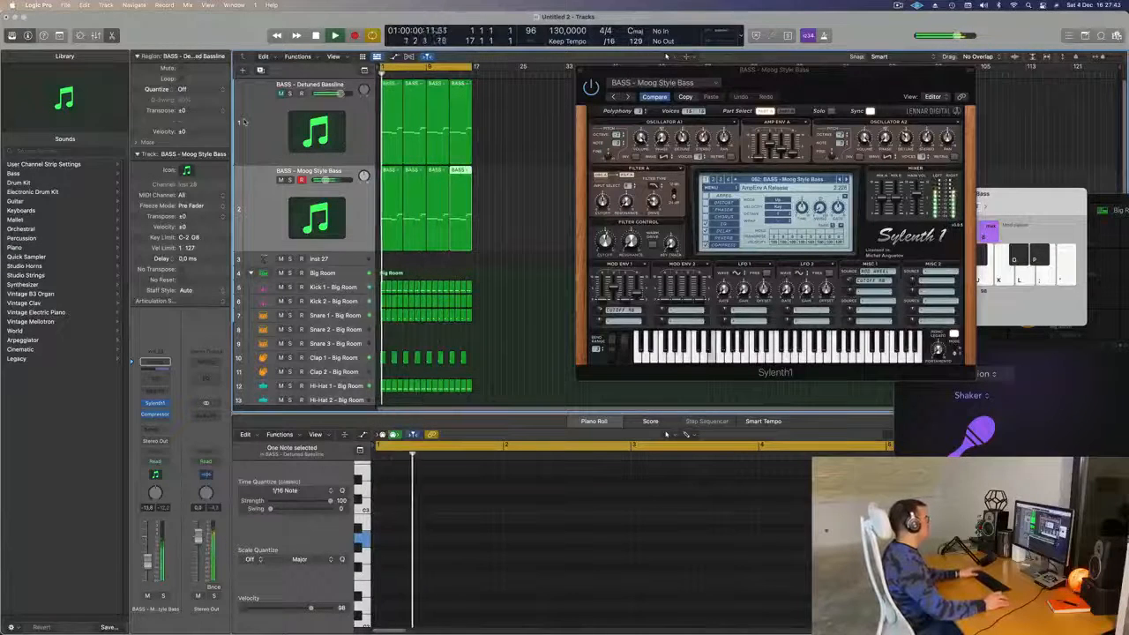
click(261, 123)
key(space)
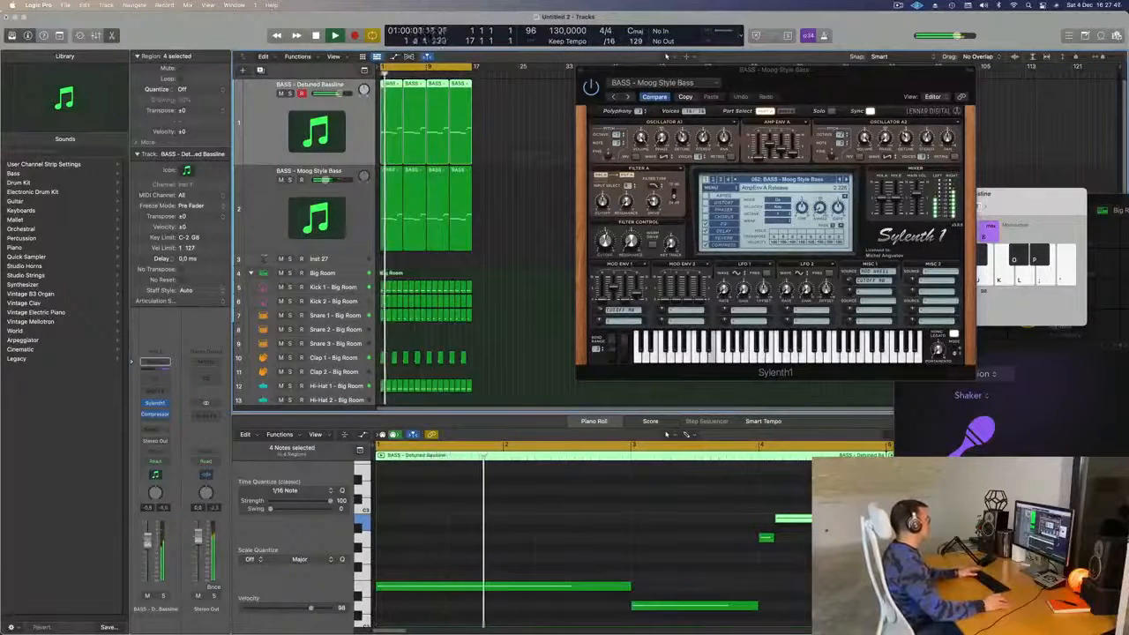
Close the Sylenth1 window and play the whole arrangement with both bass layers from the beginning.
drag(774, 70, 537, 228)
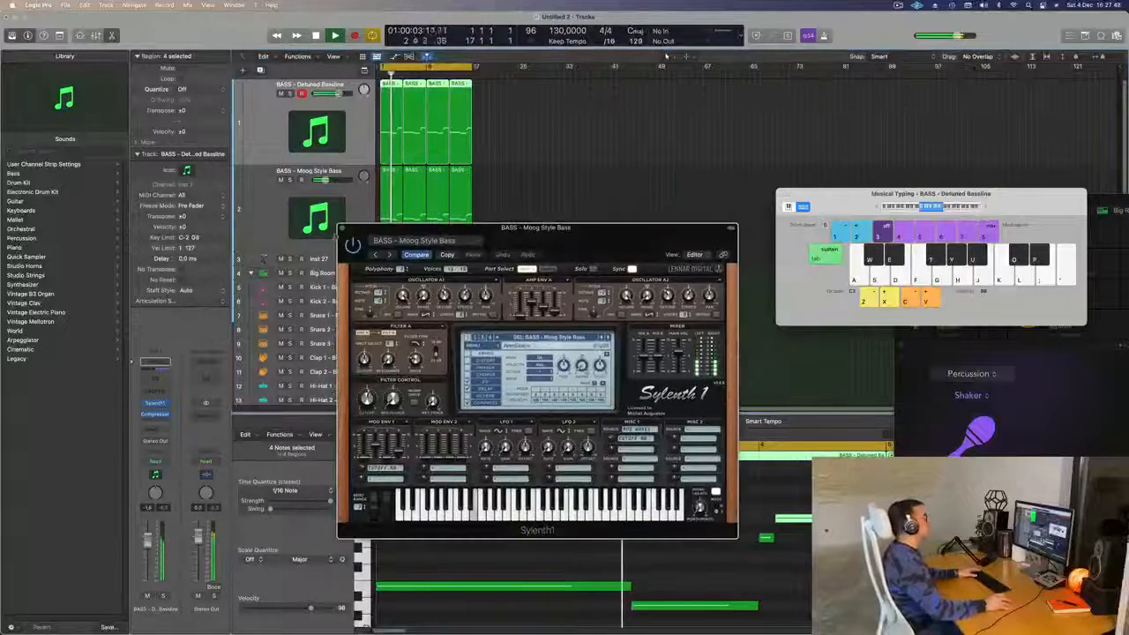
click(342, 228)
scroll(575, 245, up, 1)
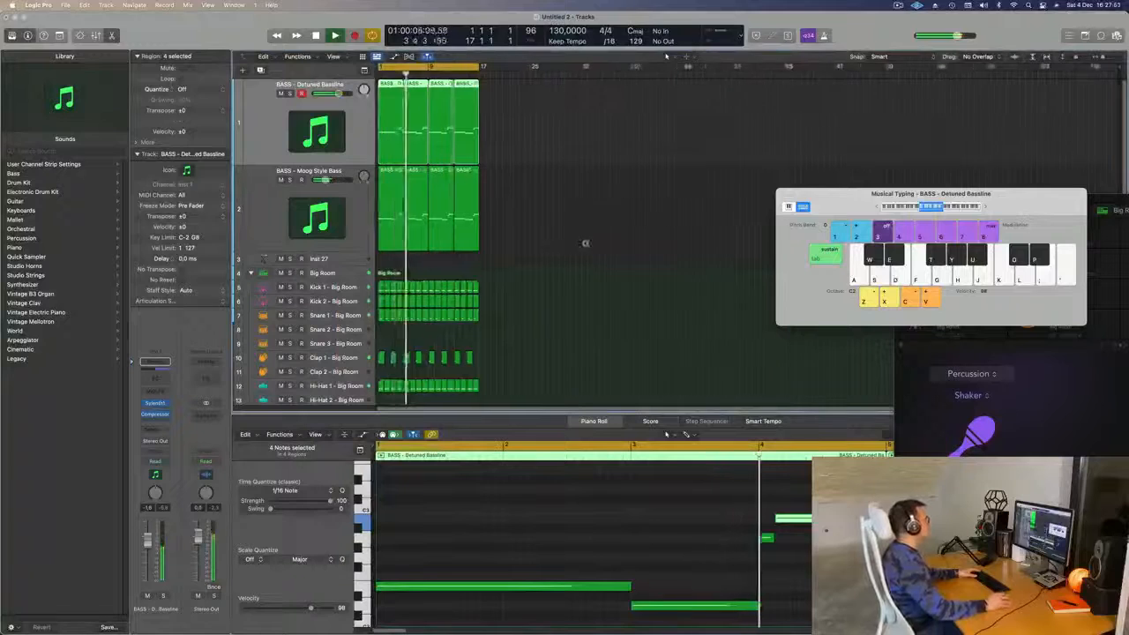
scroll(575, 245, right, 3)
scroll(575, 245, left, 1)
scroll(575, 245, down, 3)
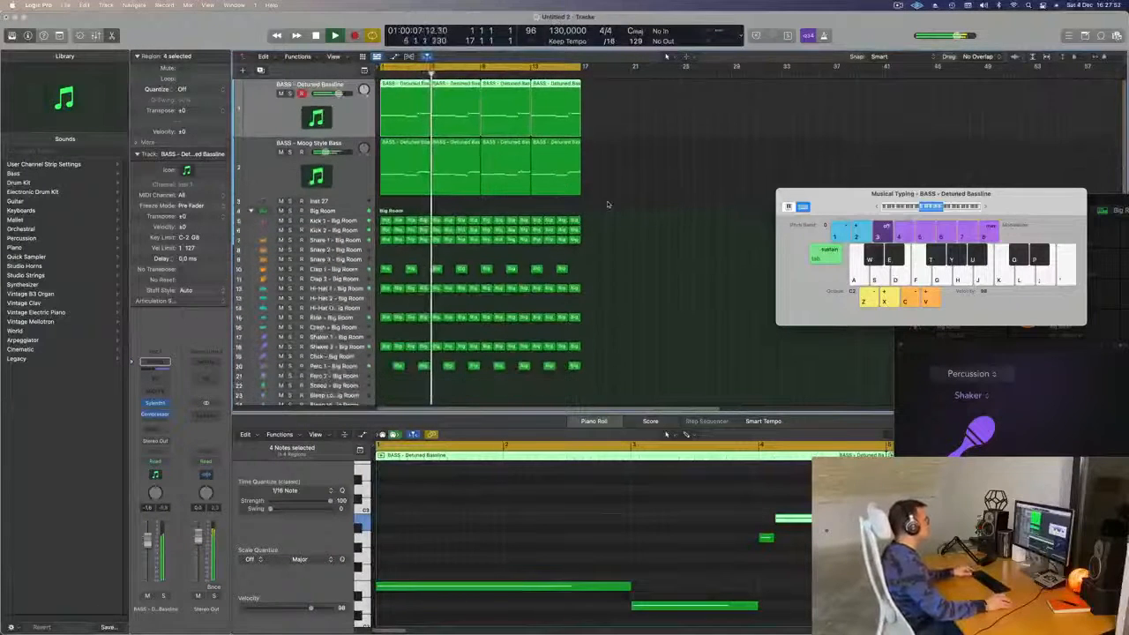
key(Return)
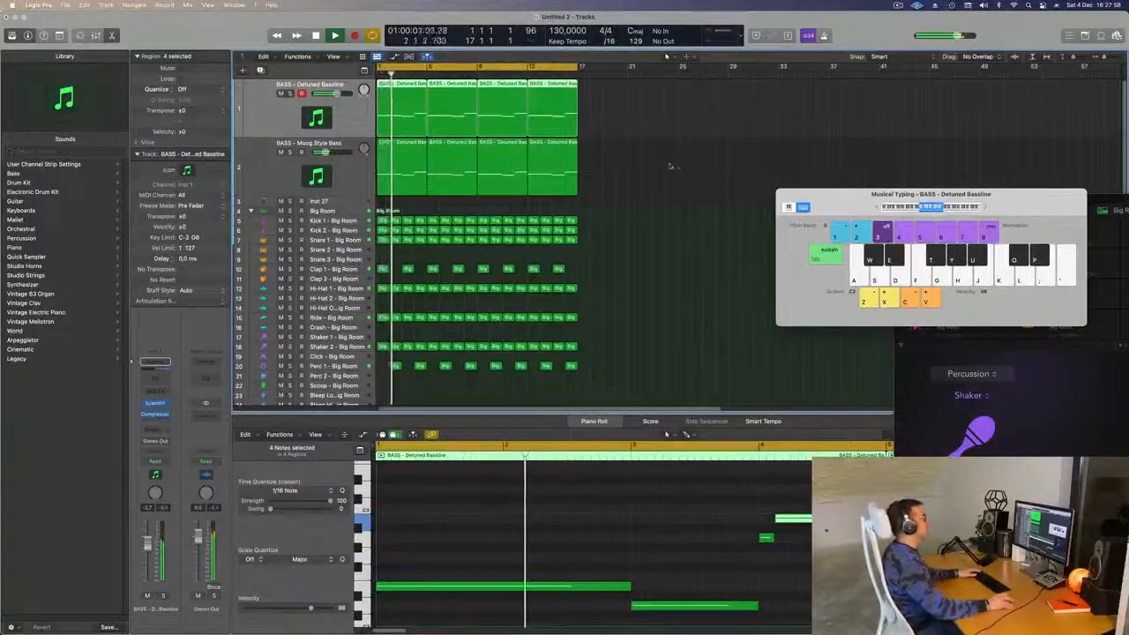
Duplicate the BASS - Moog Style Bass track with its settings as an empty third bass track.
click(331, 171)
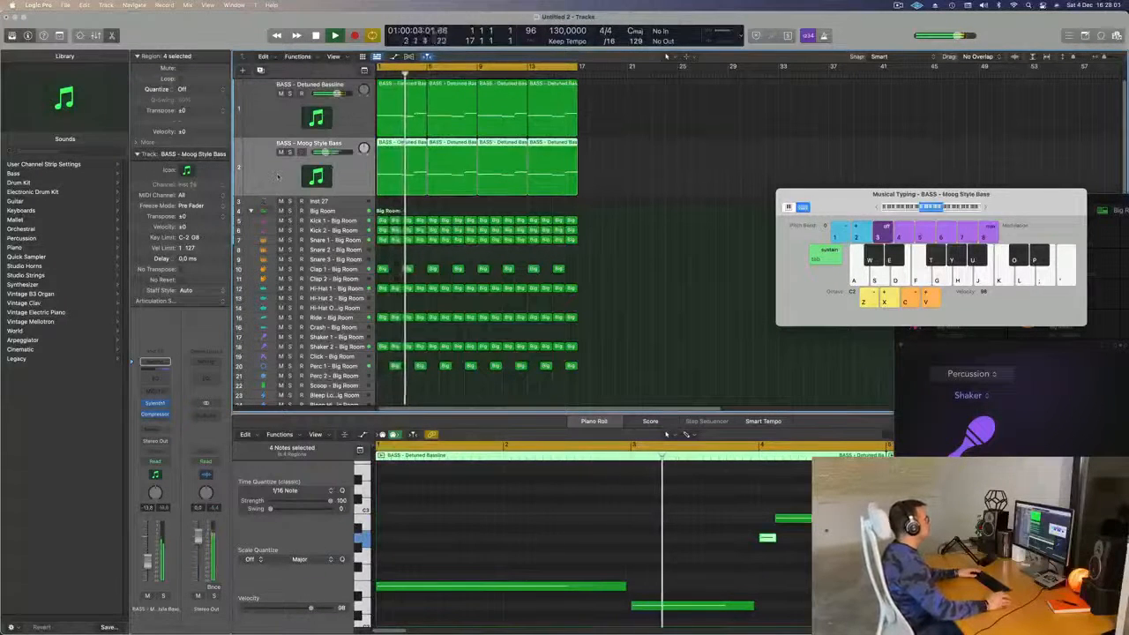
key(super+d)
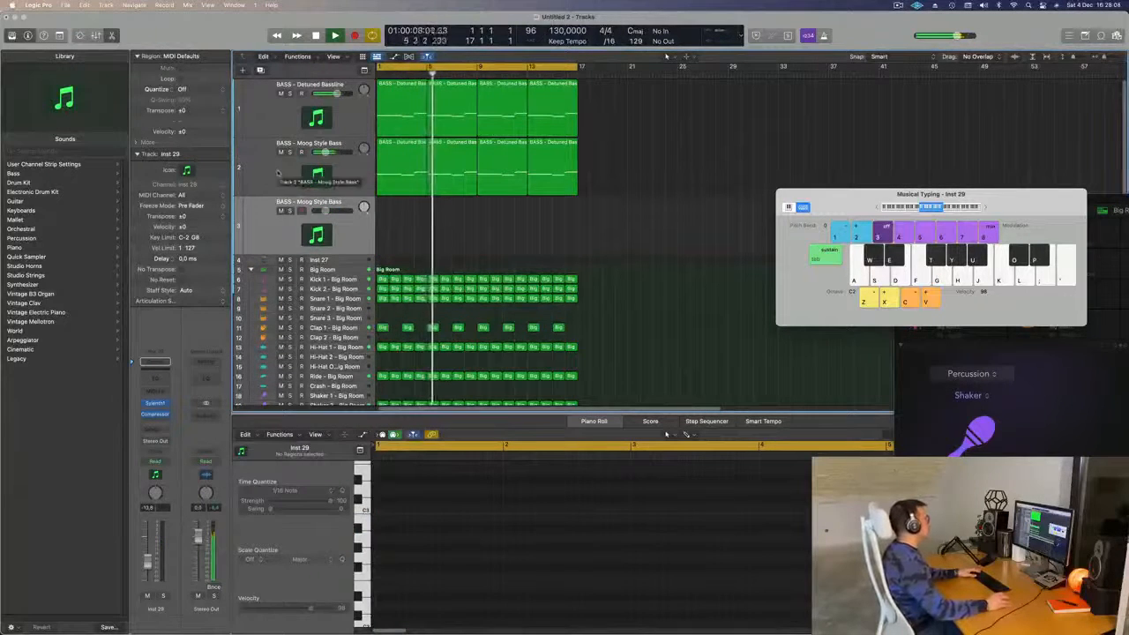
Compare the bass layers by briefly soloing and muting the Detuned Bassline track, and set its volume to -6.0 dB.
click(287, 93)
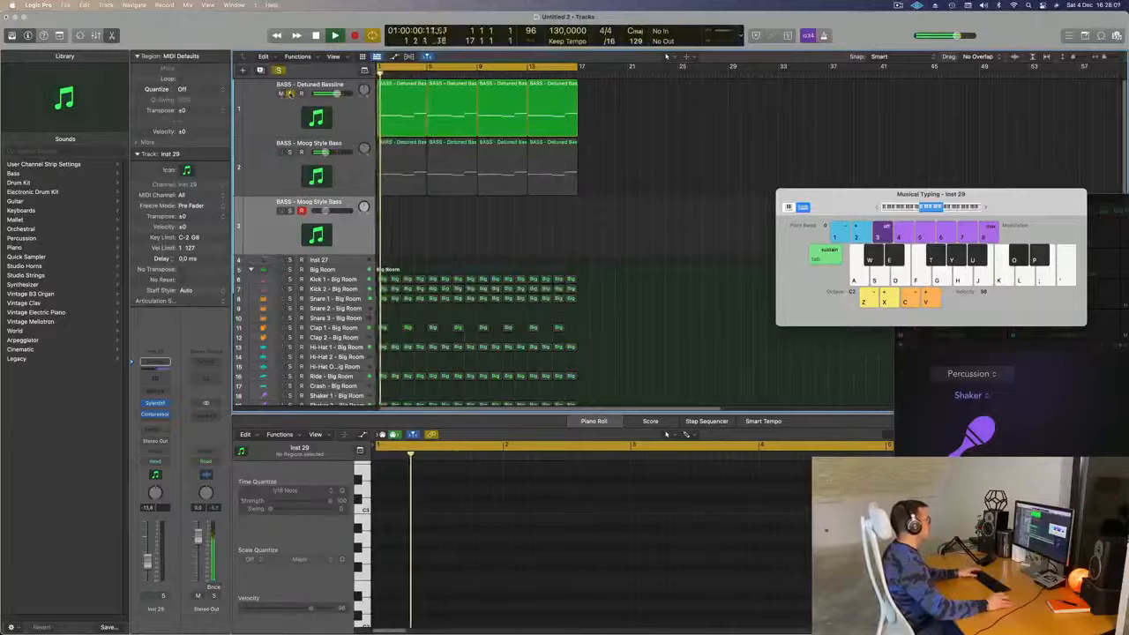
click(288, 93)
click(282, 93)
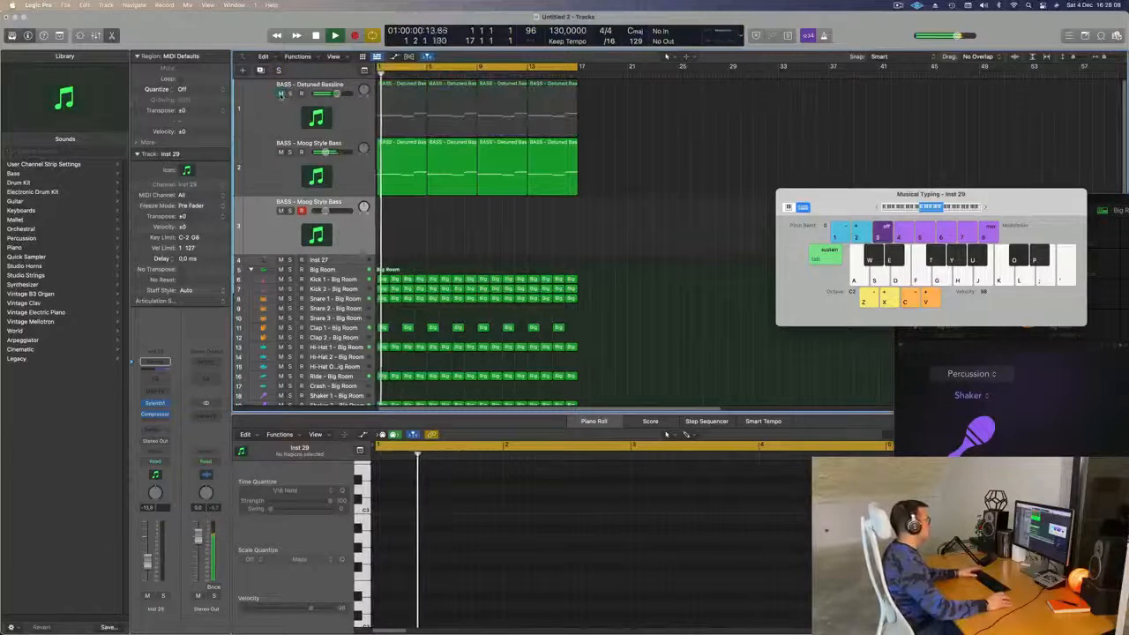
click(282, 93)
drag(334, 93, 331, 94)
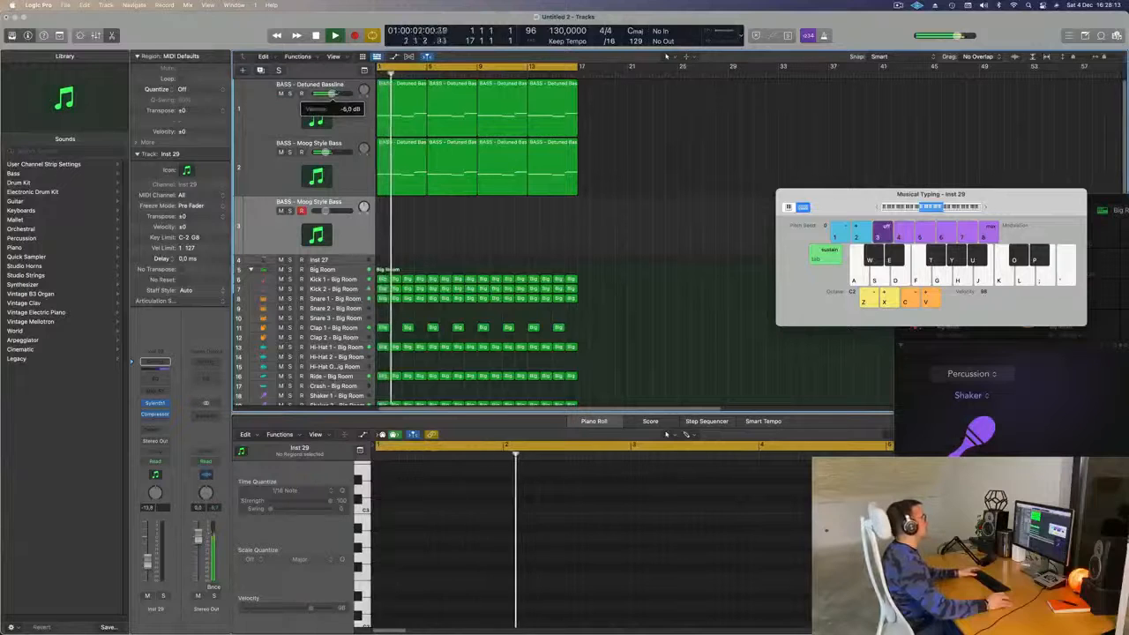
Select the BASS - Moog Style Bass track with regions, restart playback, check its sound in Sylenth1, and close the plug-in.
drag(836, 208, 828, 150)
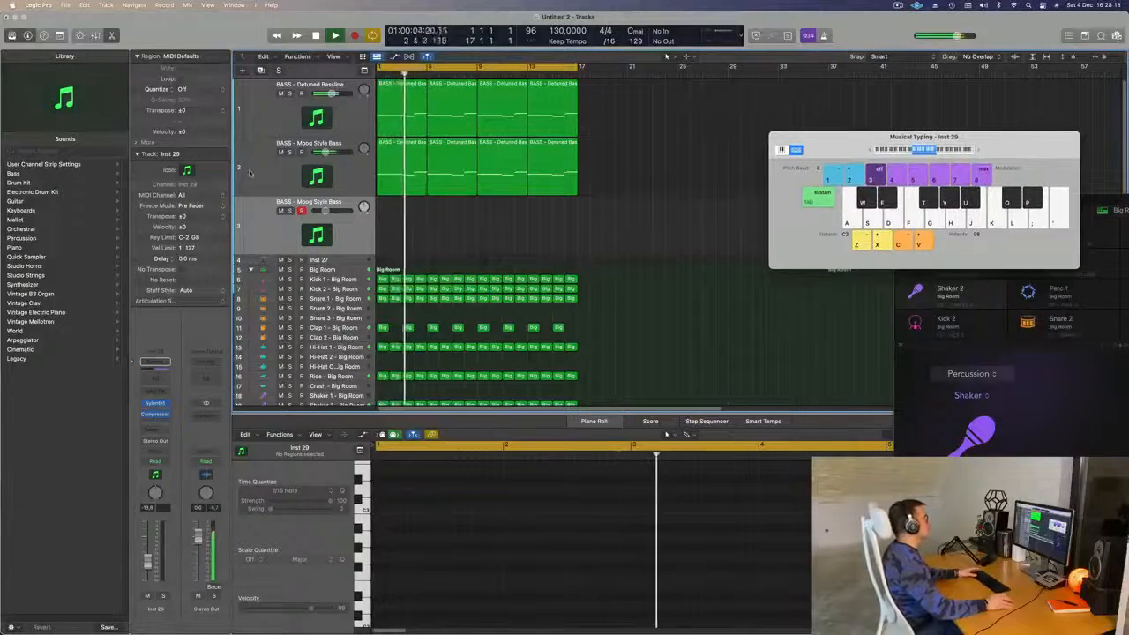
click(255, 173)
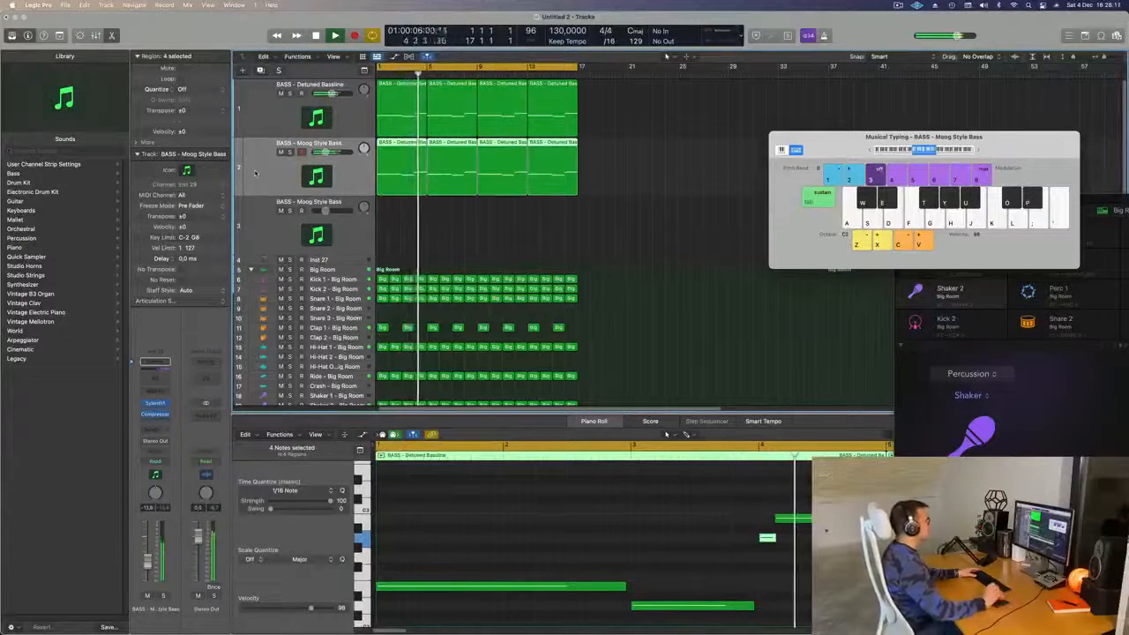
key(space)
key(space)
click(154, 403)
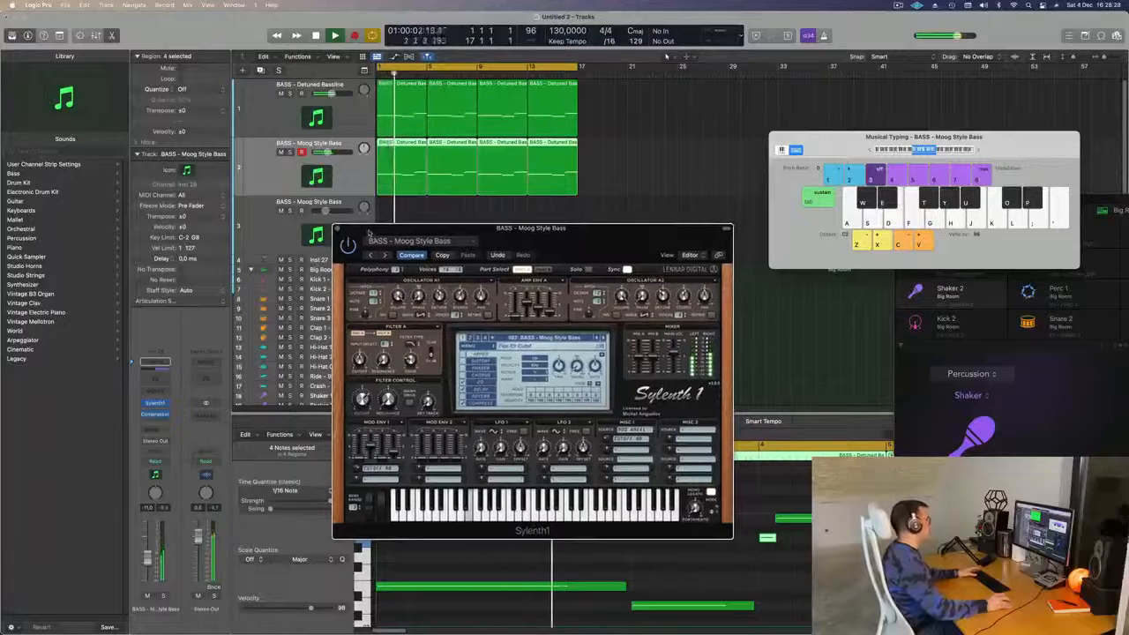
click(342, 228)
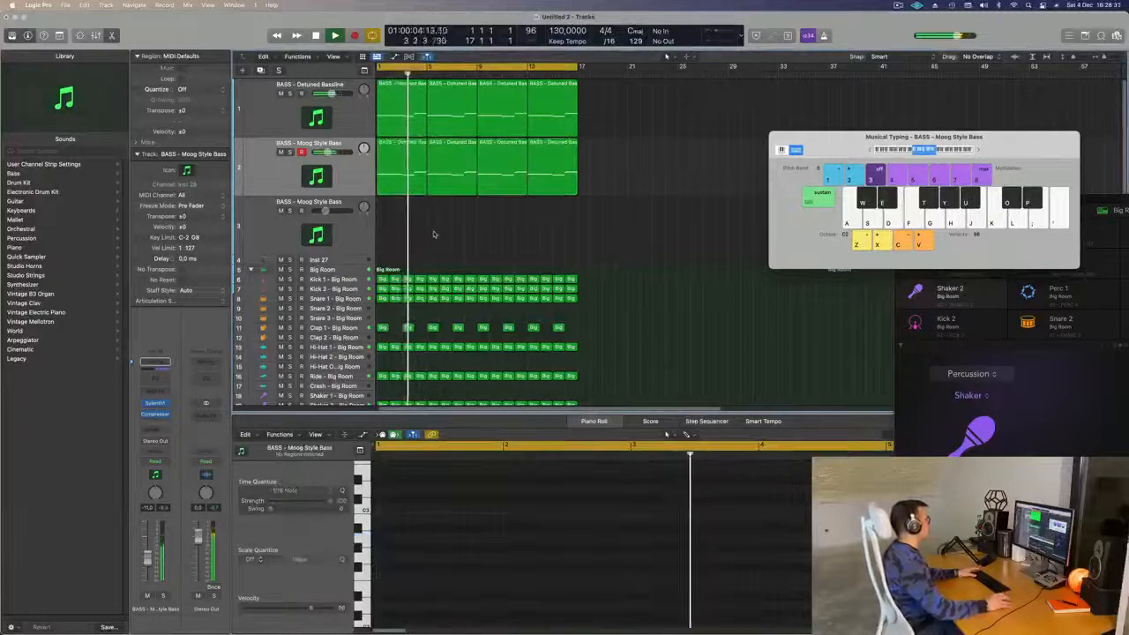
Select the empty third bass track, restart playback from the beginning, and open its Sylenth1 instrument, moving the window up over the arrangement.
click(346, 250)
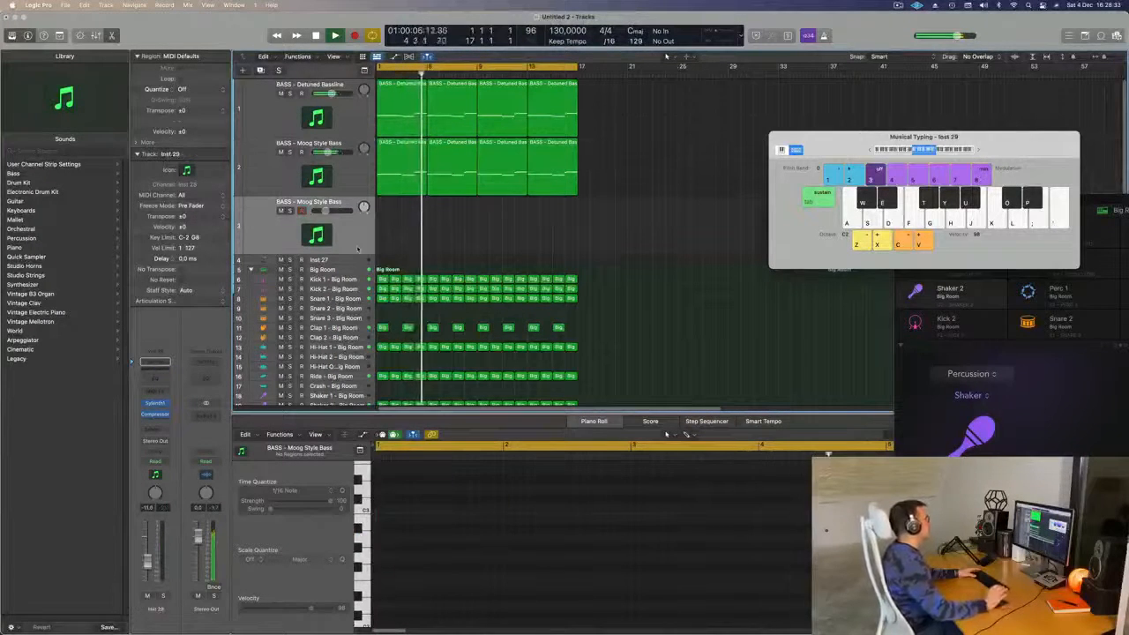
key(Return)
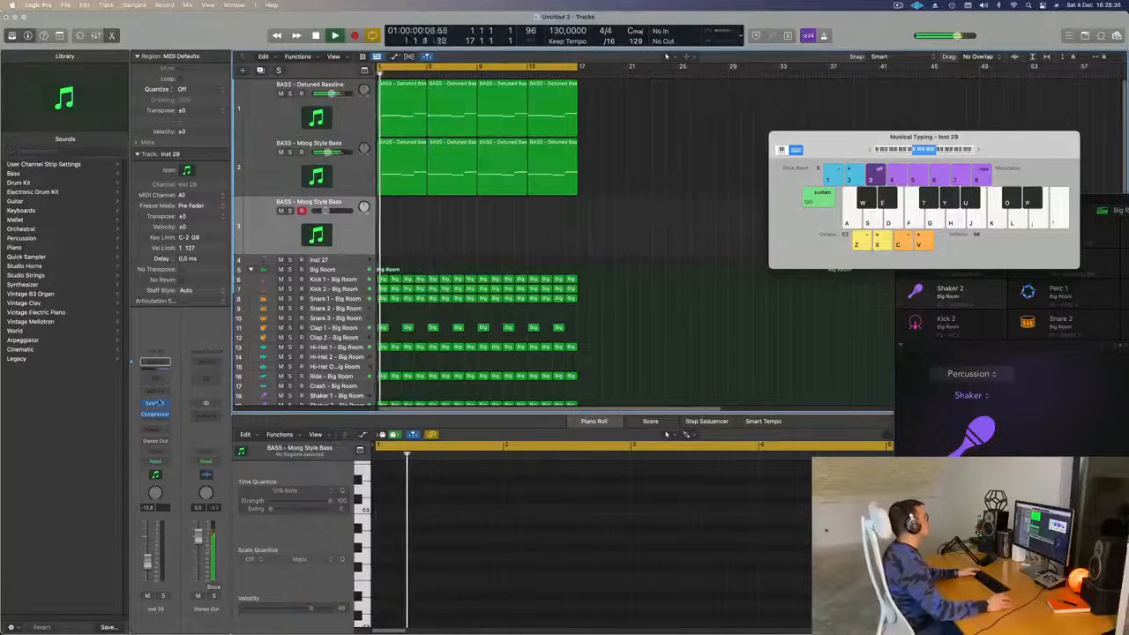
click(155, 403)
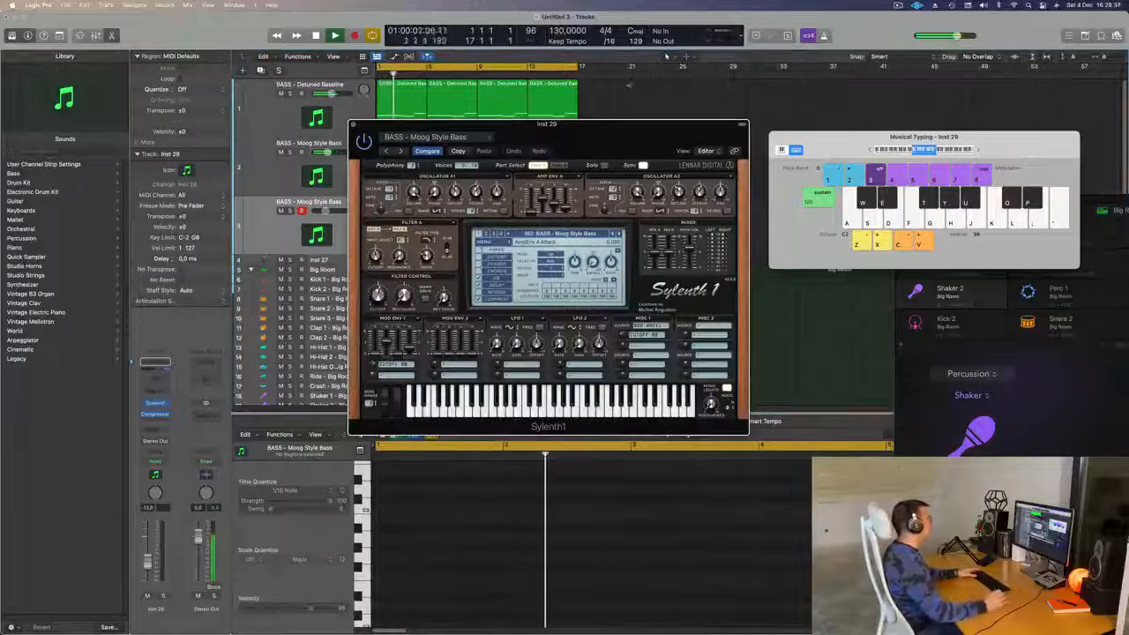
drag(627, 132, 700, 94)
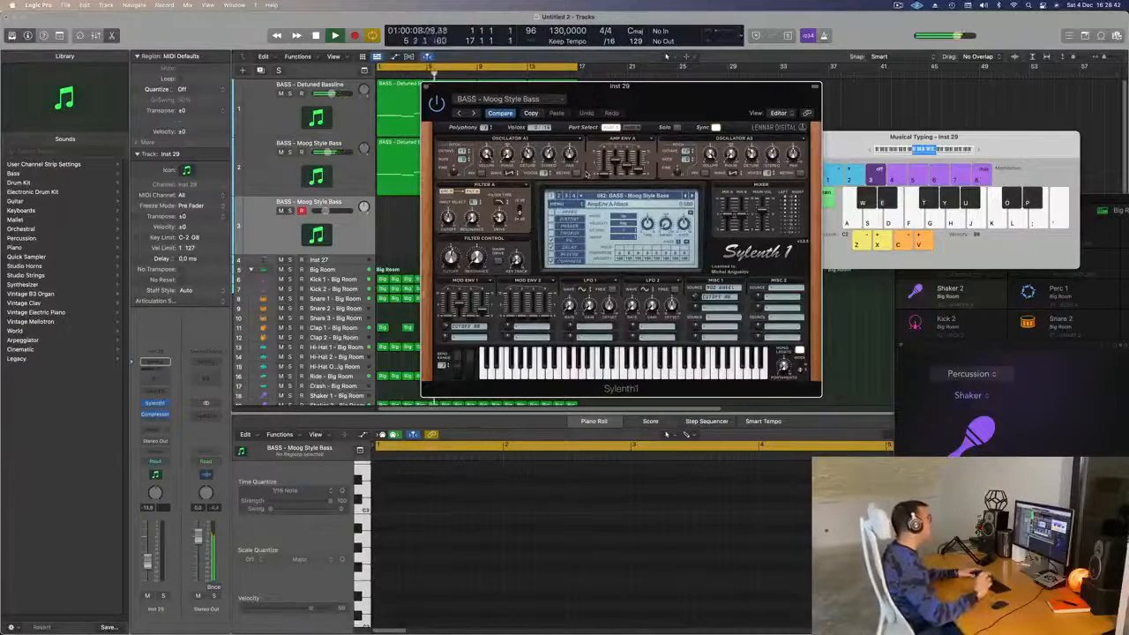
drag(748, 96, 734, 91)
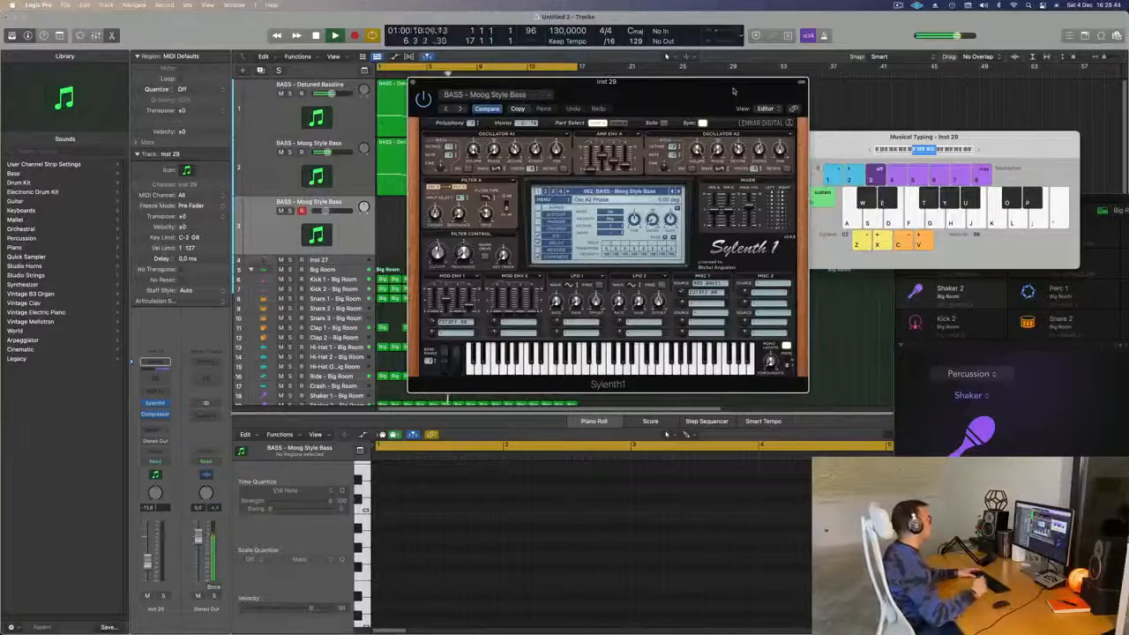
drag(732, 91, 727, 83)
click(601, 184)
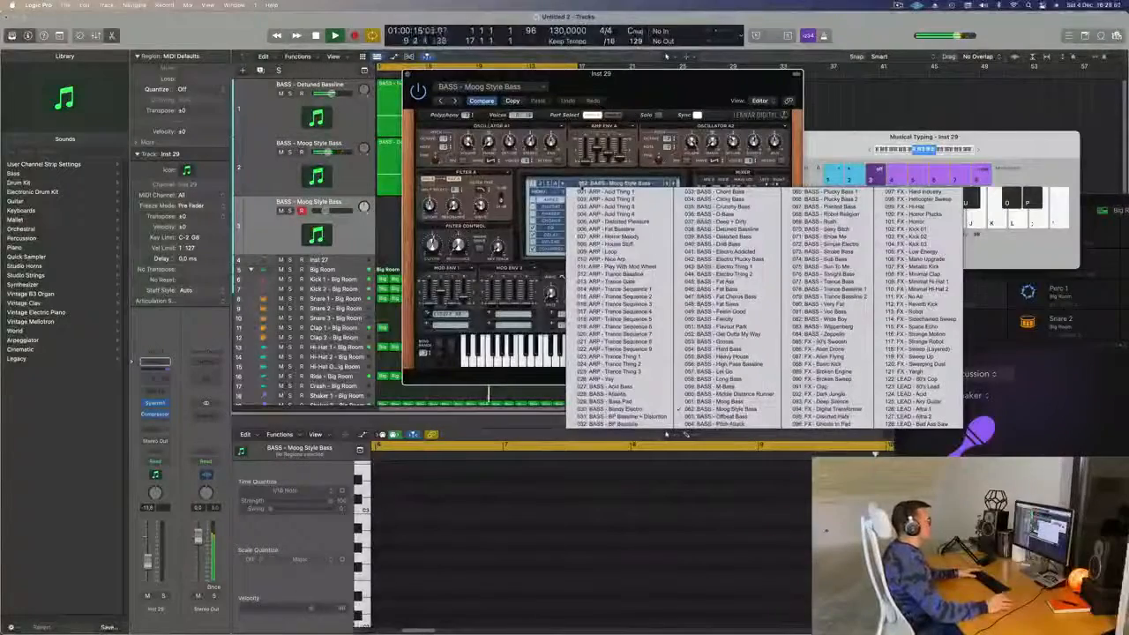
click(543, 184)
click(589, 184)
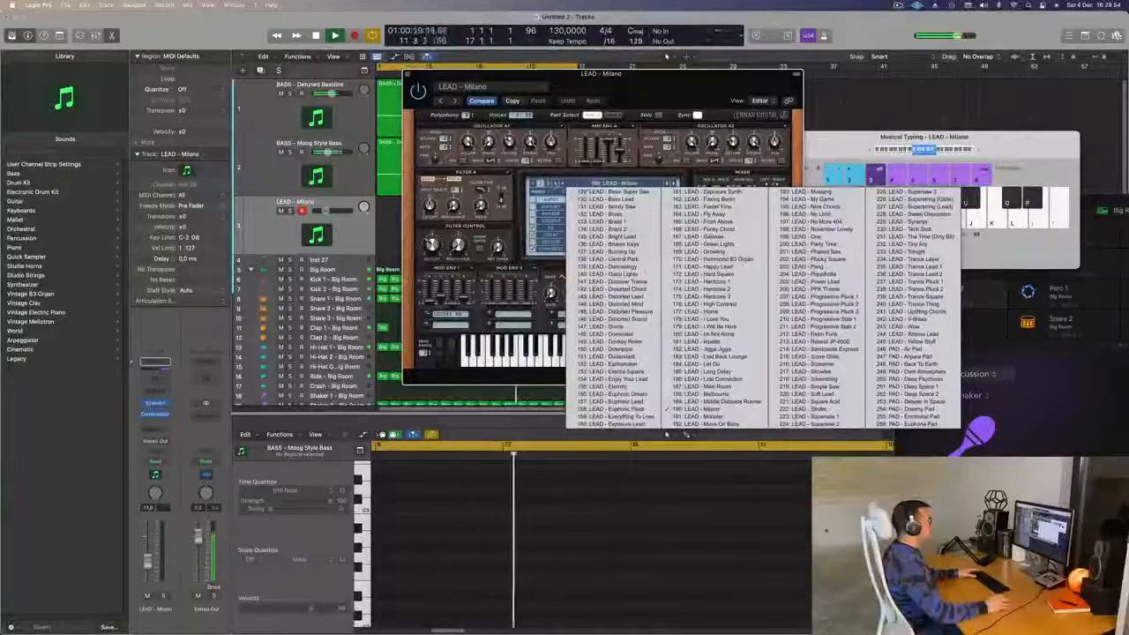
click(667, 434)
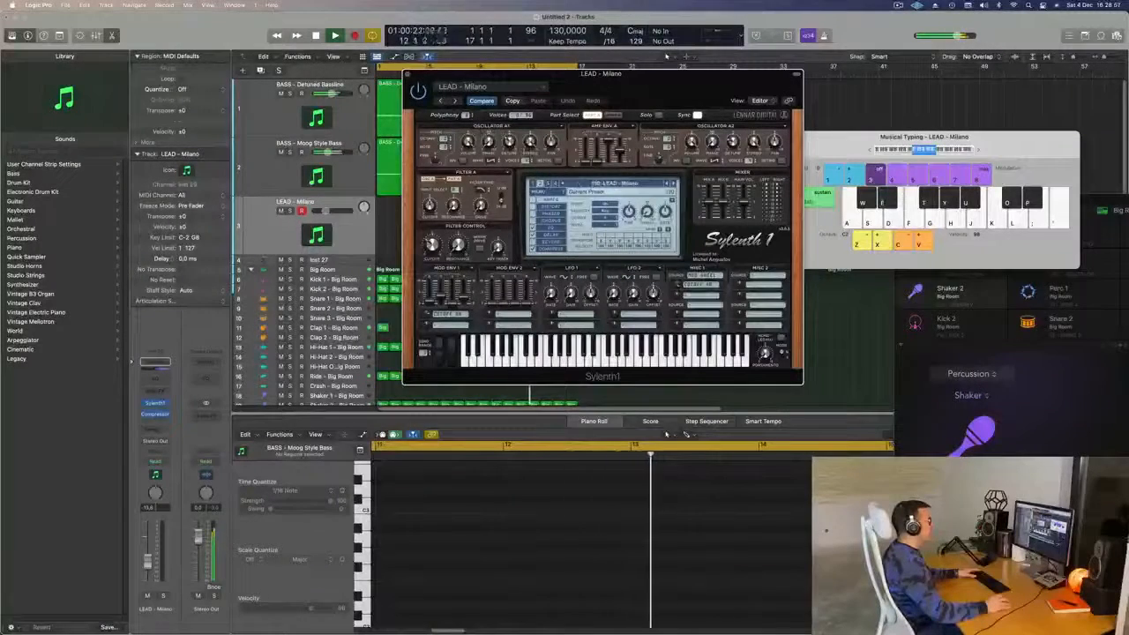
click(533, 184)
Load the preset LEAD - 80's Cop from the first Sylenth1 bank on the third track and reposition the plug-in window.
click(601, 184)
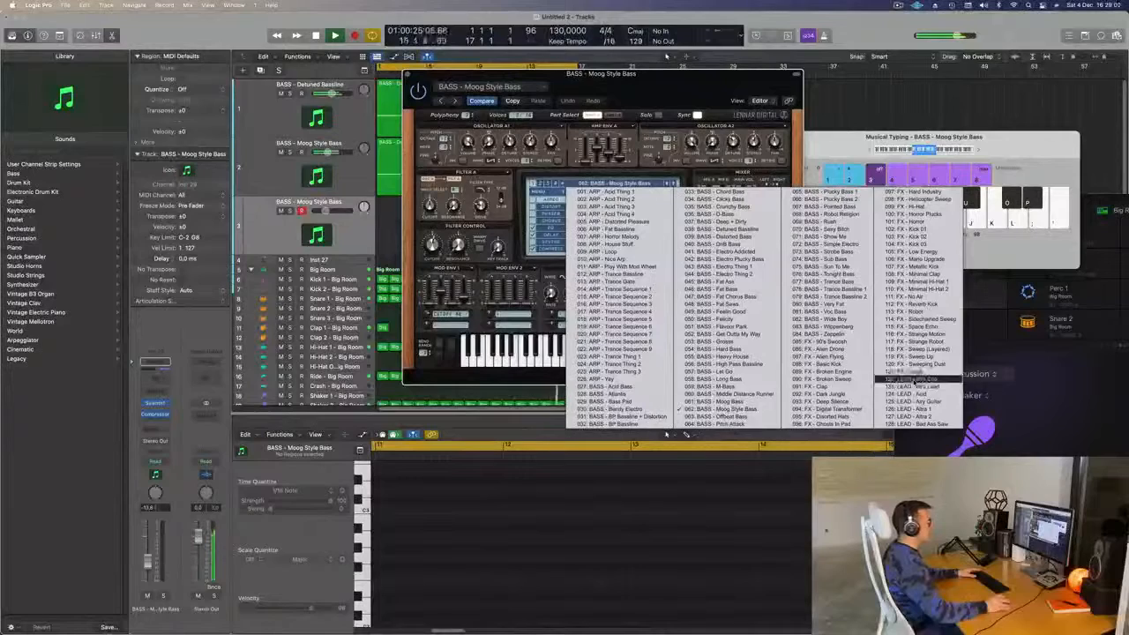
click(917, 380)
drag(684, 88, 717, 101)
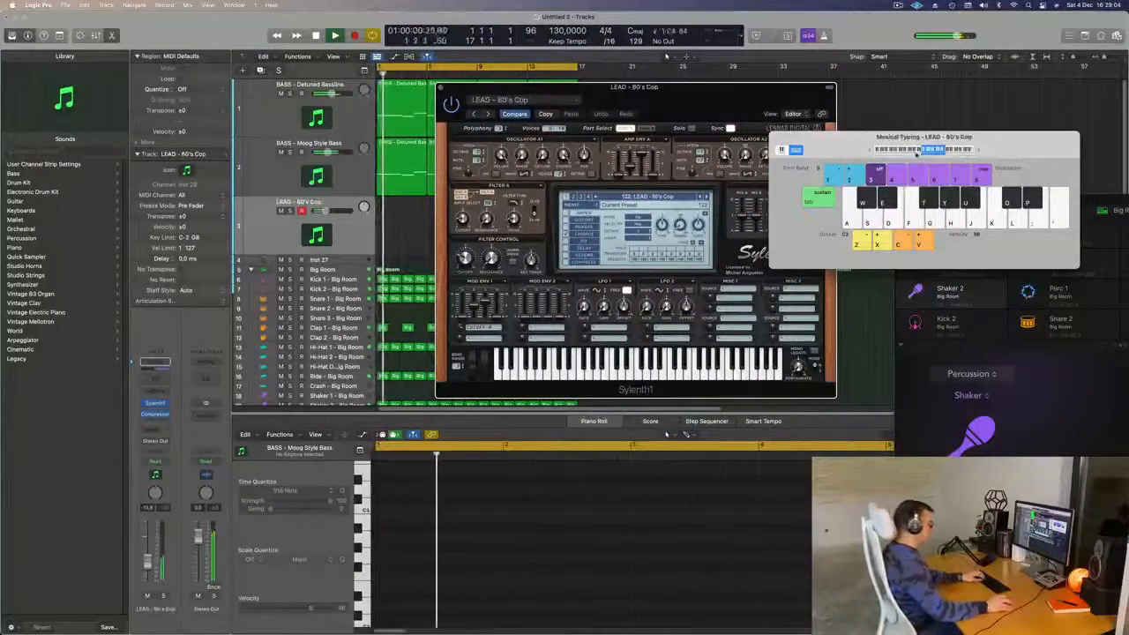
drag(702, 100, 790, 149)
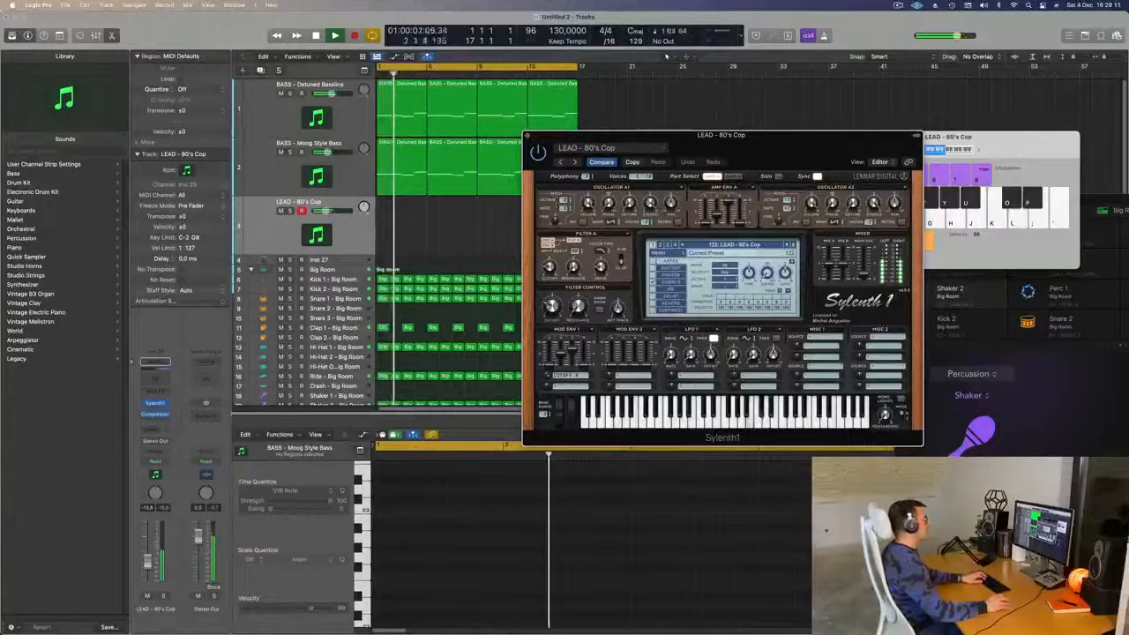
Add a send from the third track to Bus 5.
click(155, 430)
mouse_move(155, 444)
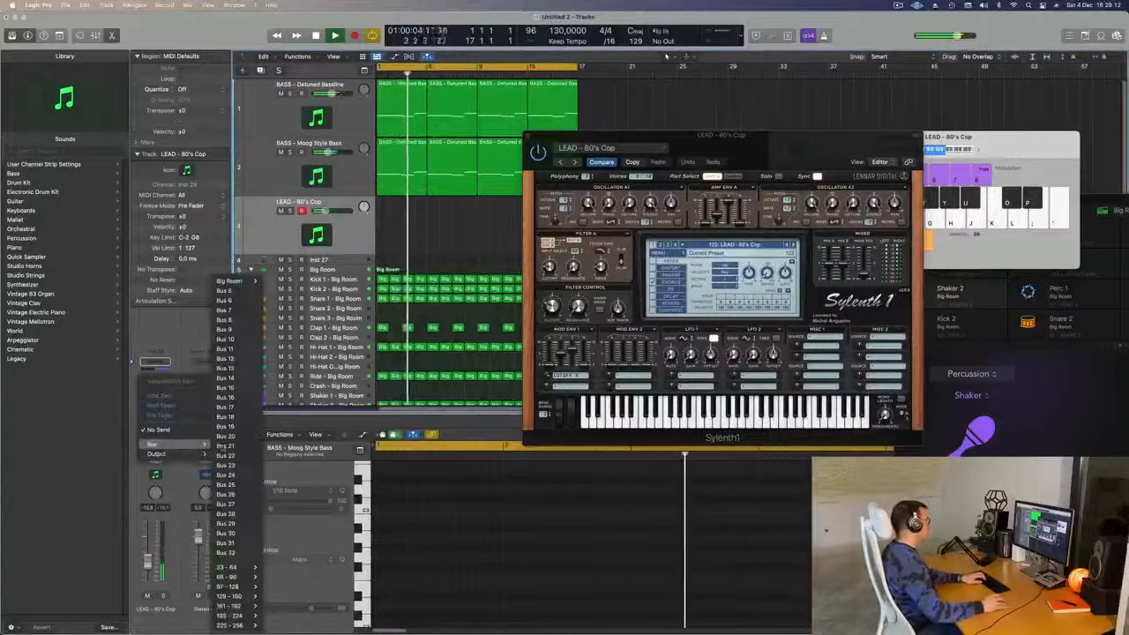
click(232, 291)
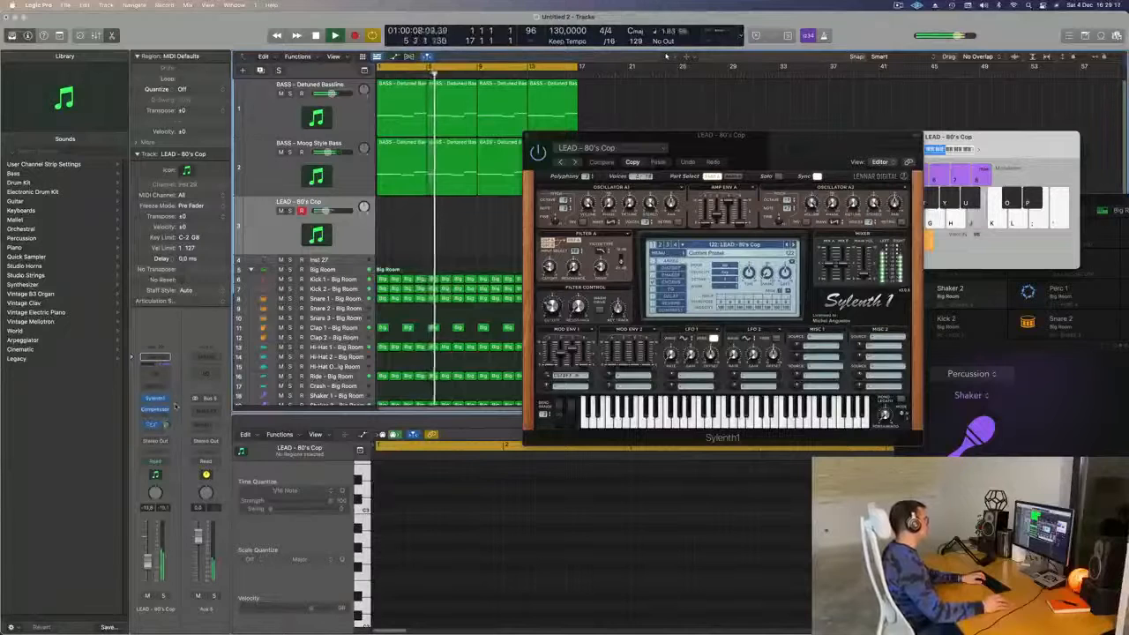
Insert a stereo SilverVerb on the Bus 5 aux channel, load its grandiose preset, and close the reverb window.
click(209, 413)
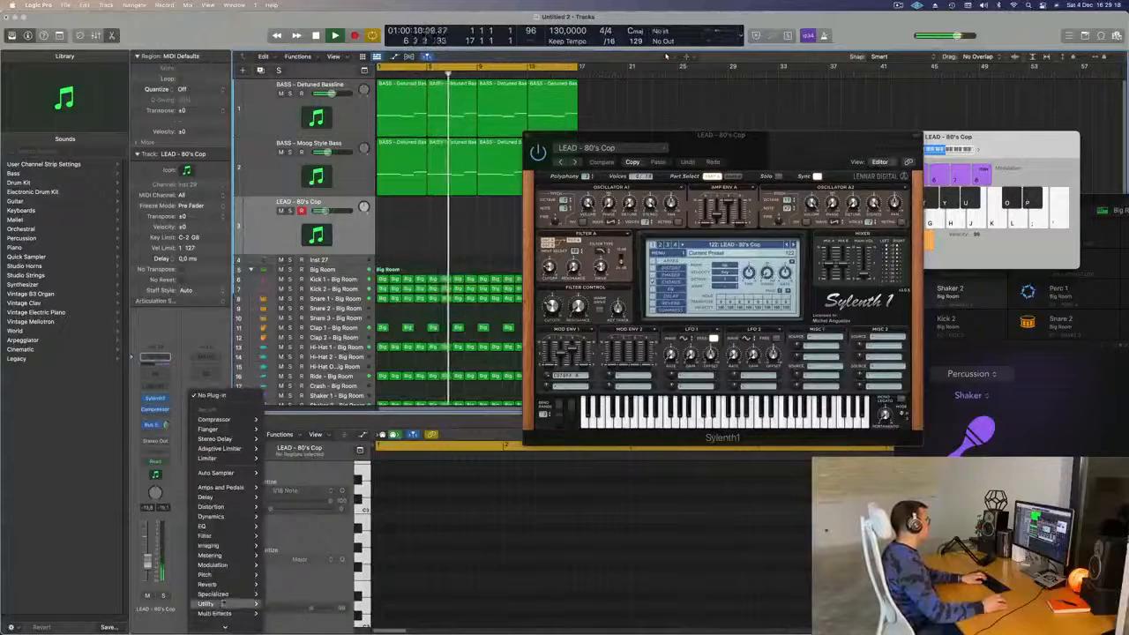
mouse_move(208, 584)
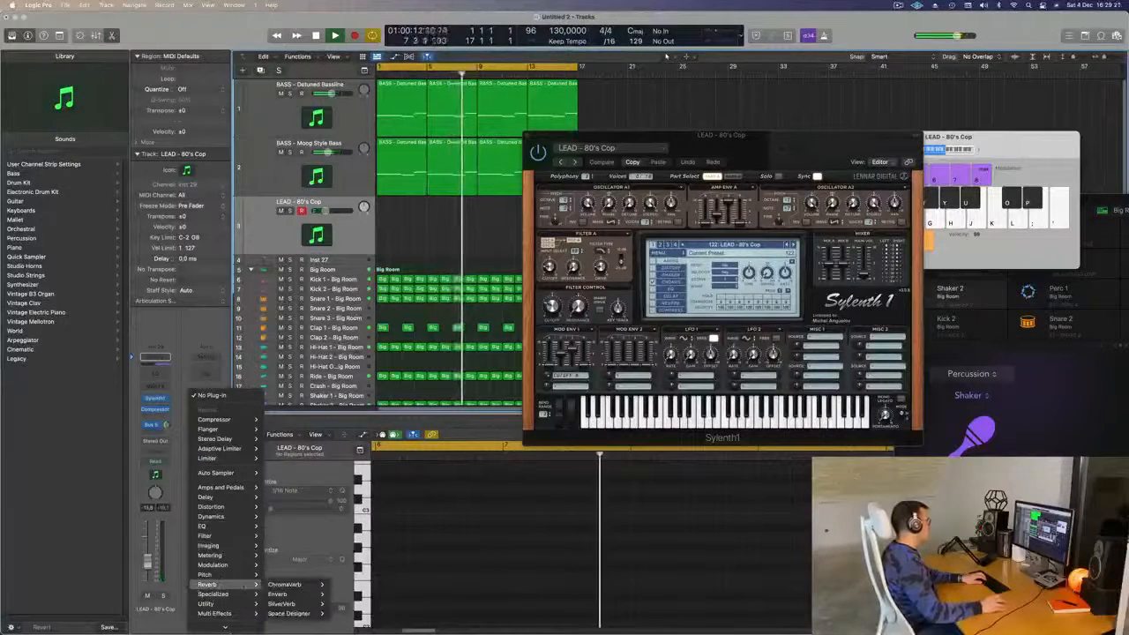
mouse_move(281, 603)
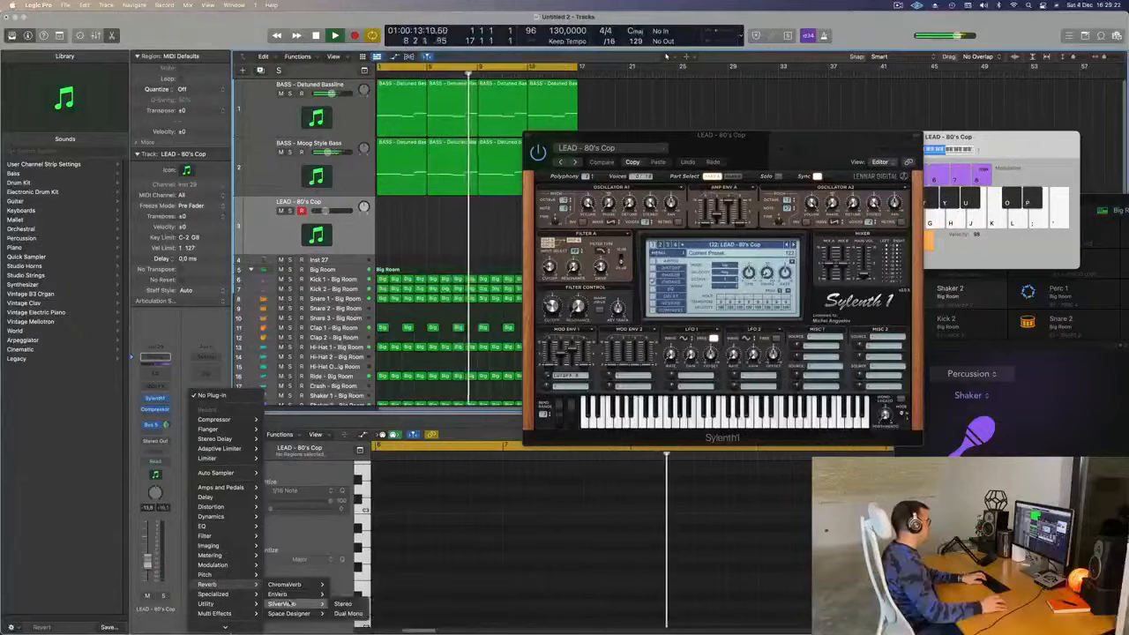
click(342, 603)
click(423, 137)
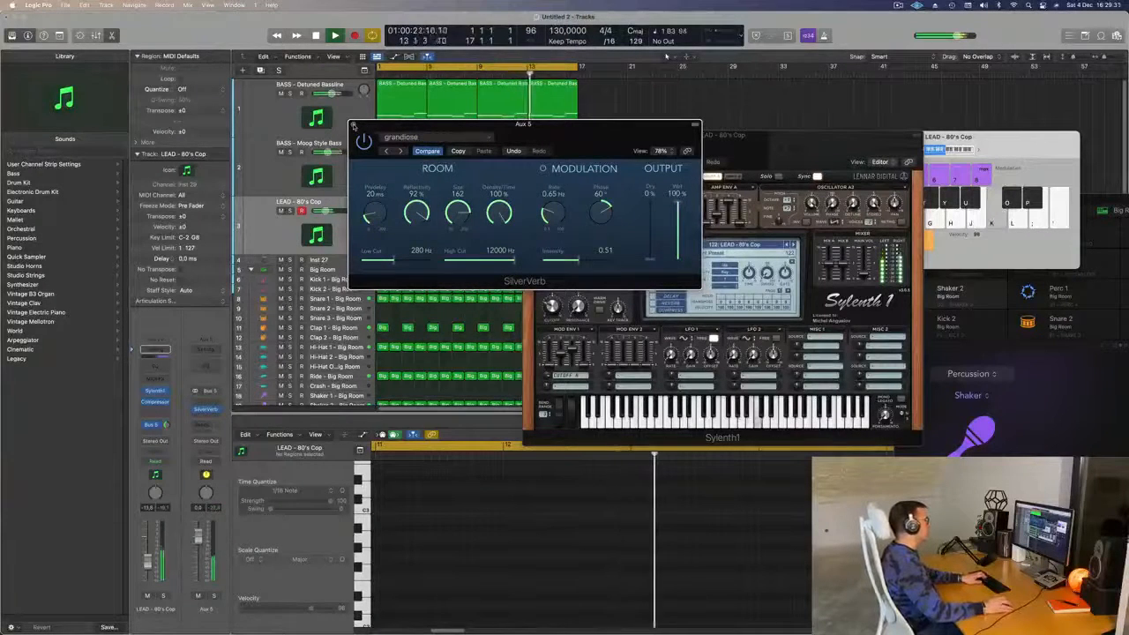
click(353, 126)
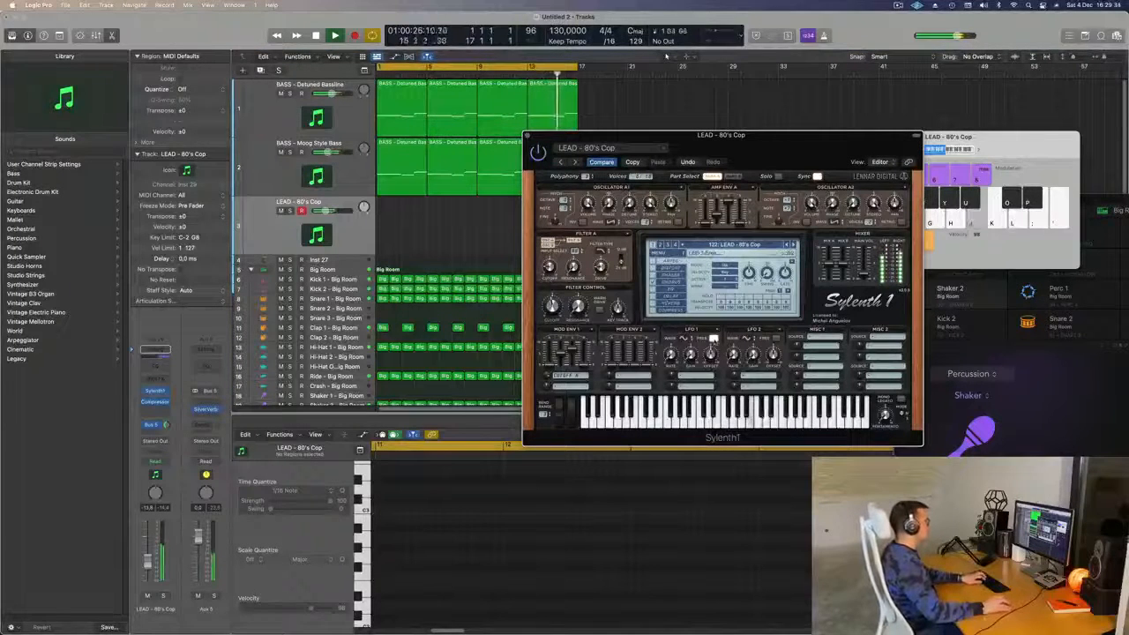
Show part B of the LEAD - 80's Cop preset in Sylenth1 and audition the sound by playing a short melody over the beat.
click(730, 177)
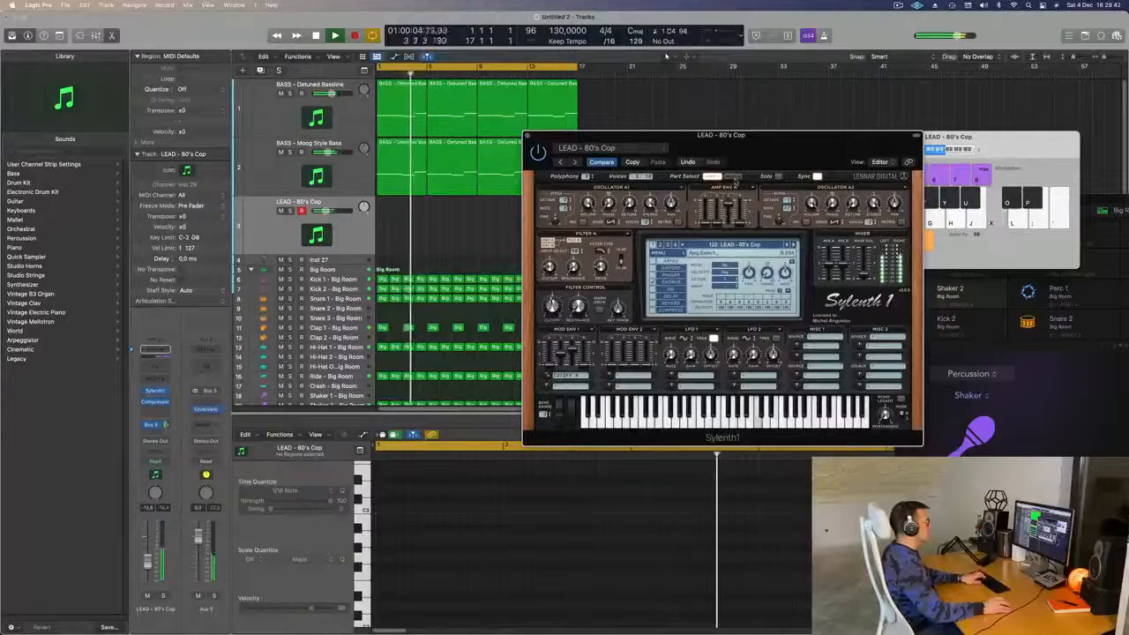
key(j)
key(k)
key(k)
key(l)
key(j)
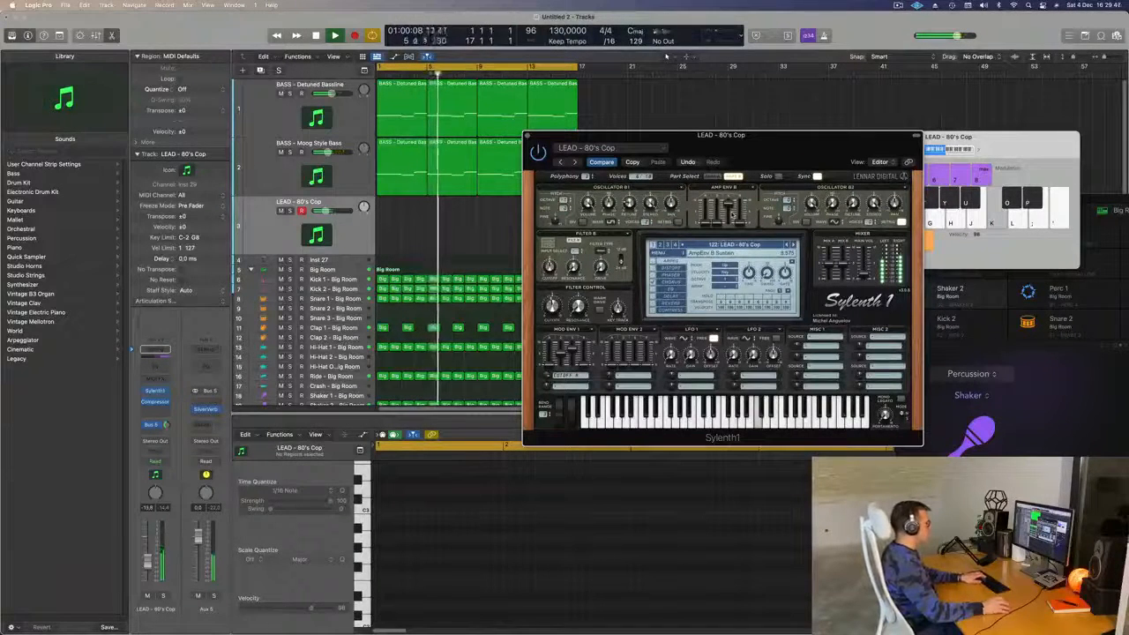
key(apostrophe)
key(l)
key(k)
key(j)
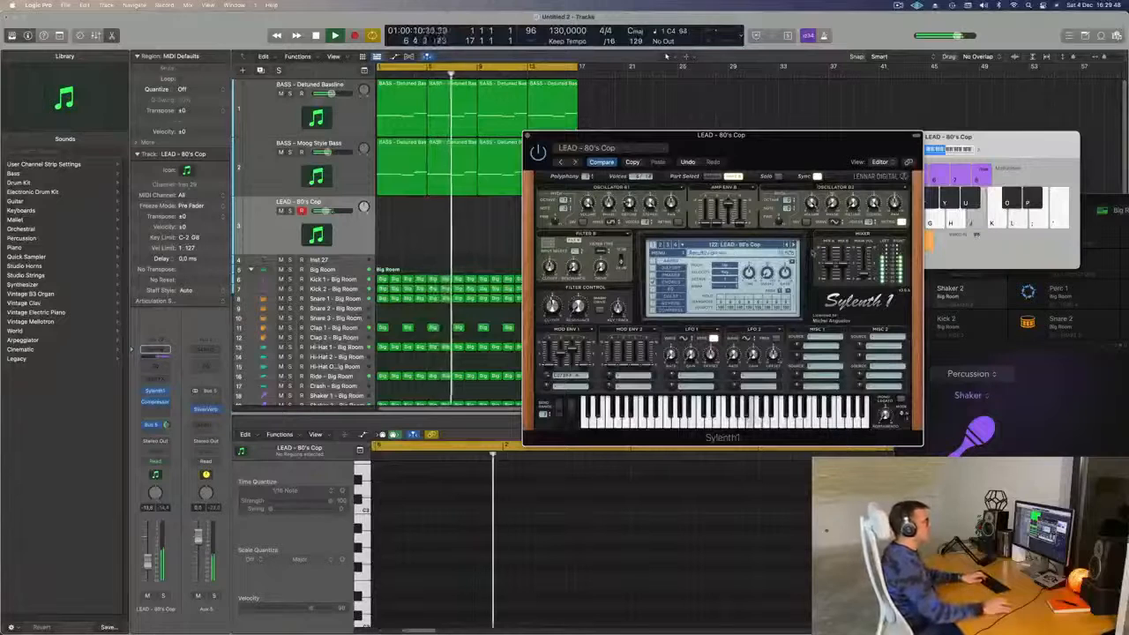
Step through the lead presets while auditioning notes until LEAD - Brass is loaded, and set the track's volume to -4.4 dB.
click(793, 244)
key(k)
key(l)
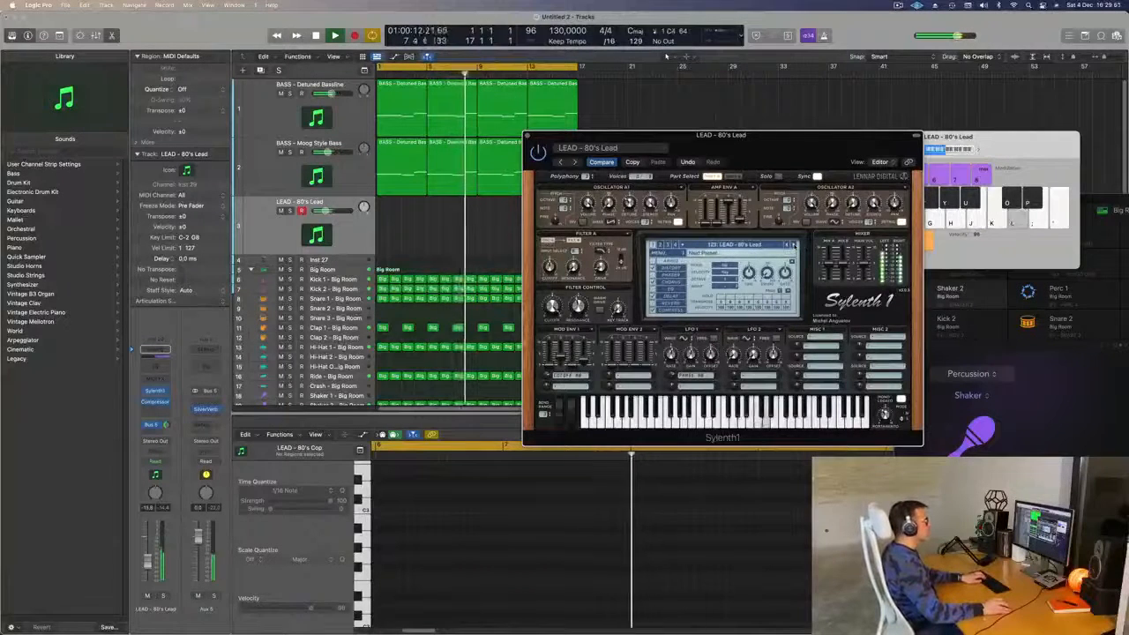
click(793, 244)
key(k)
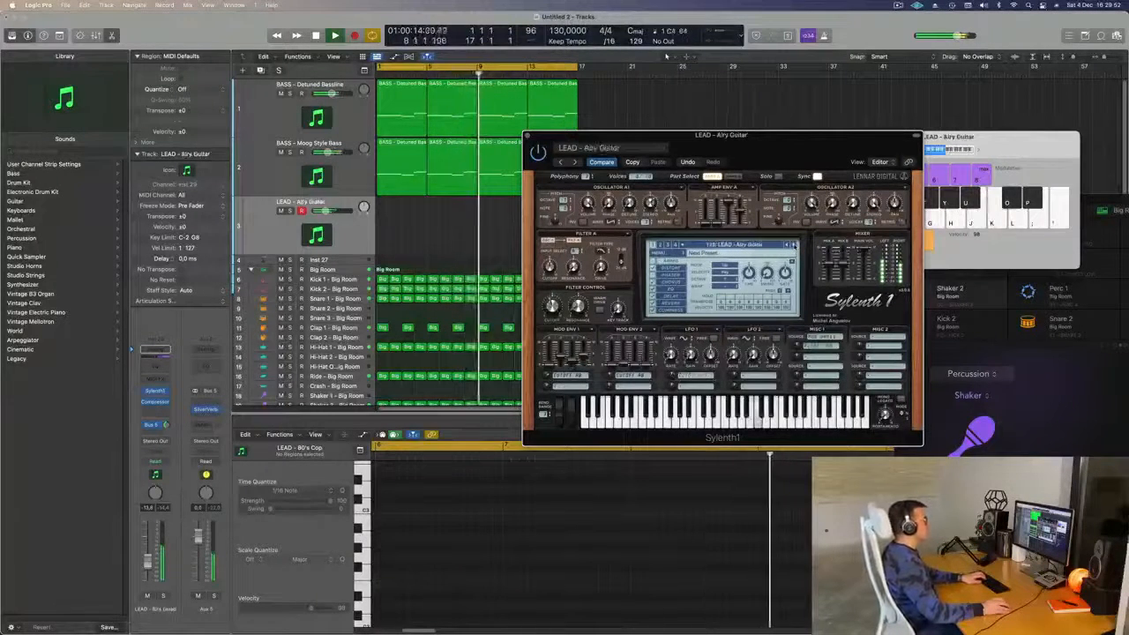
click(793, 245)
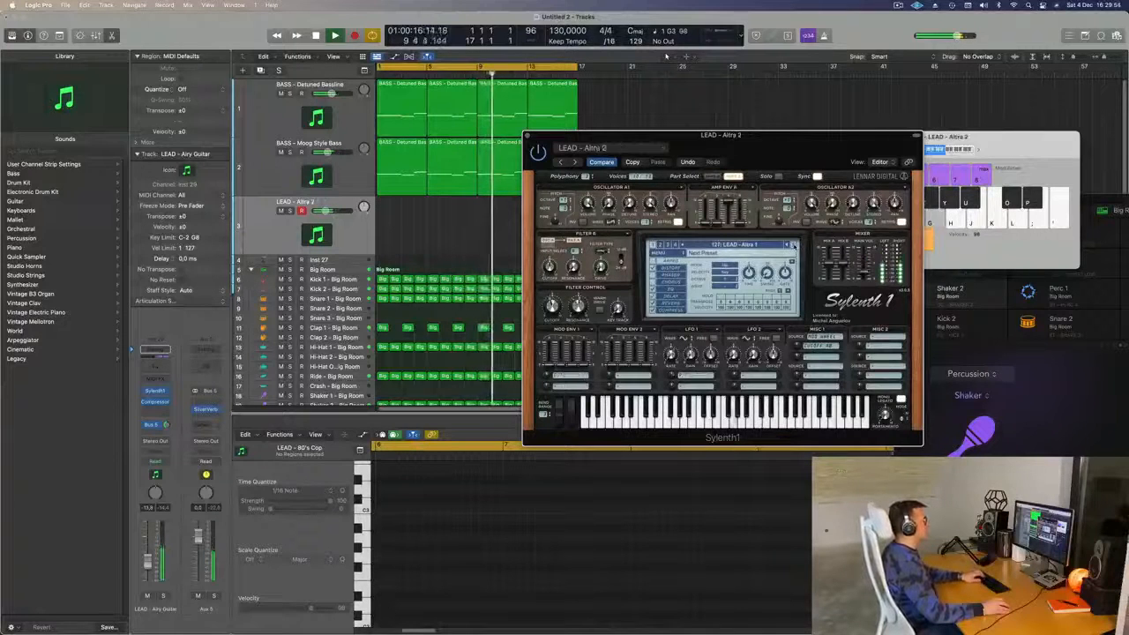
click(793, 244)
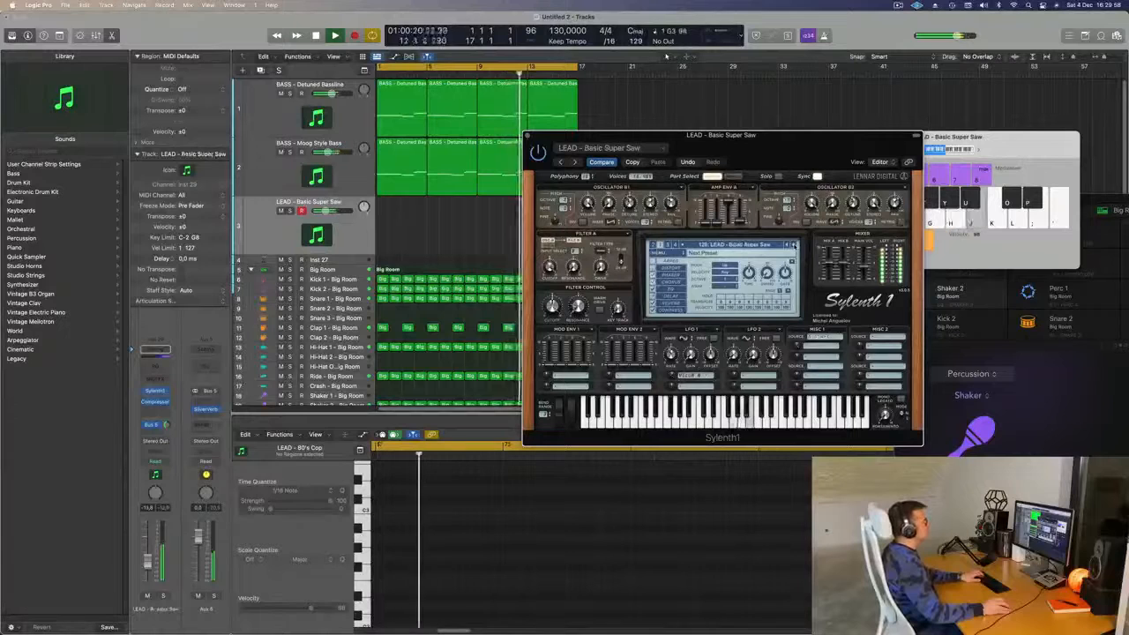
click(793, 244)
click(793, 245)
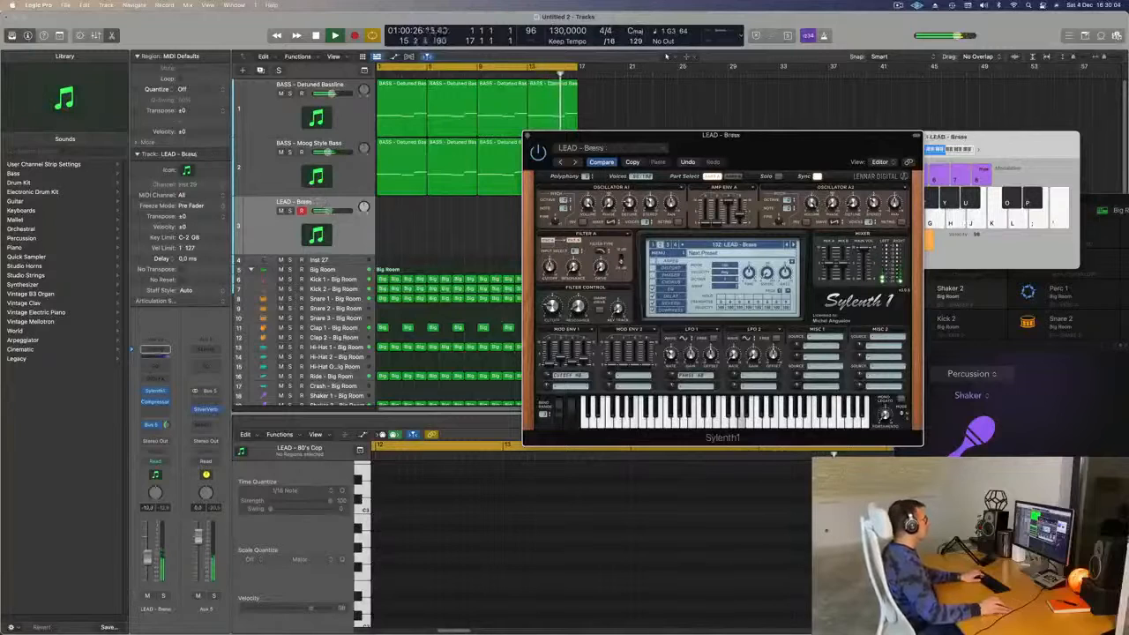
drag(149, 555, 150, 549)
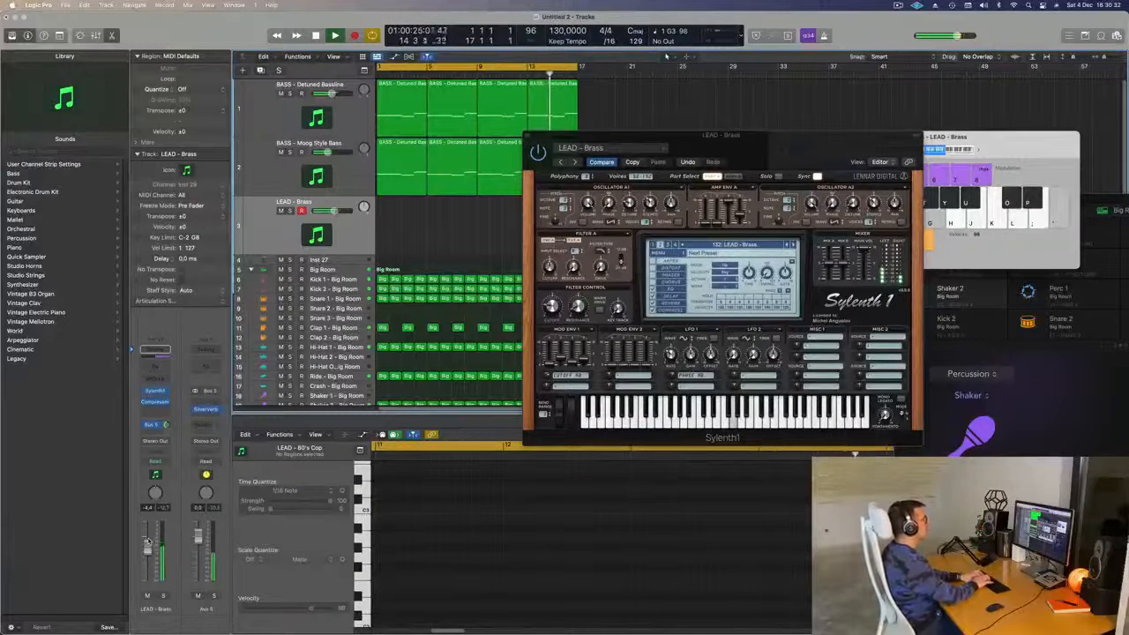
Record a played melody on the LEAD - Brass track through the loop start up to bar 9, and stop the transport.
key(r)
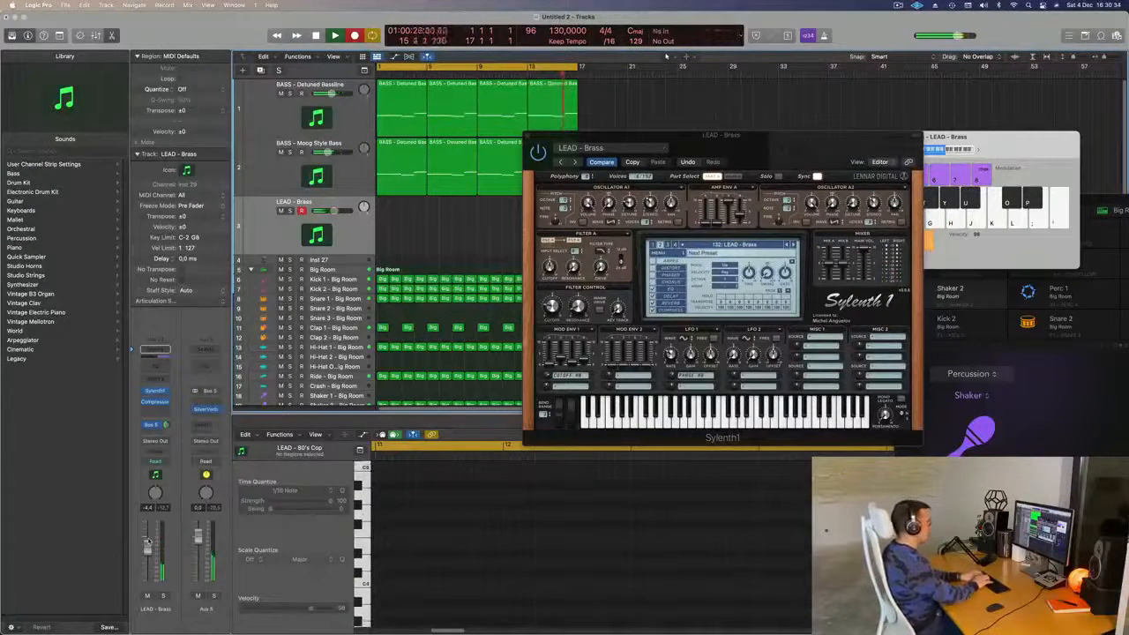
key(apostrophe)
key(j)
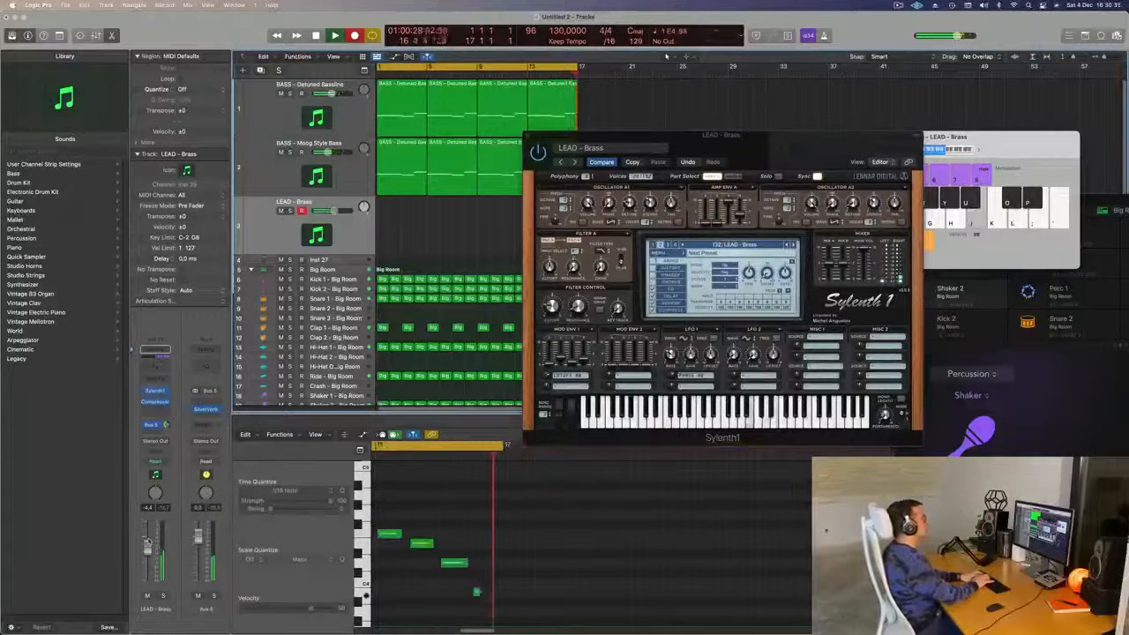
key(apostrophe)
key(semicolon)
key(j)
key(apostrophe)
key(j)
key(apostrophe)
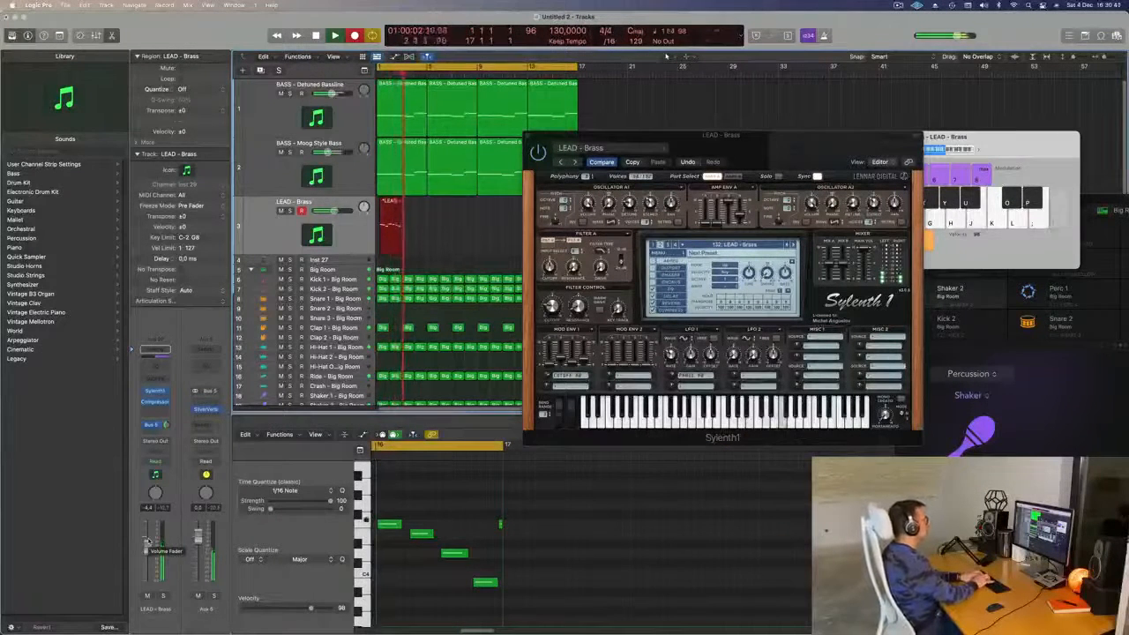
key(h)
key(g)
key(apostrophe)
key(semicolon)
key(l)
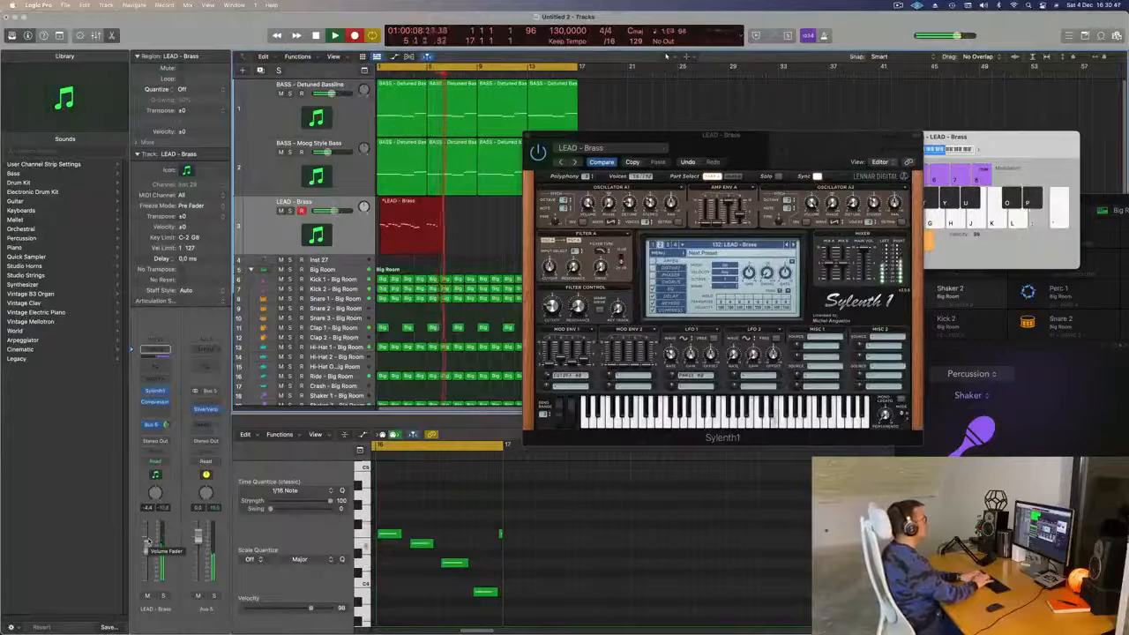
key(l)
key(apostrophe)
key(semicolon)
key(l)
key(space)
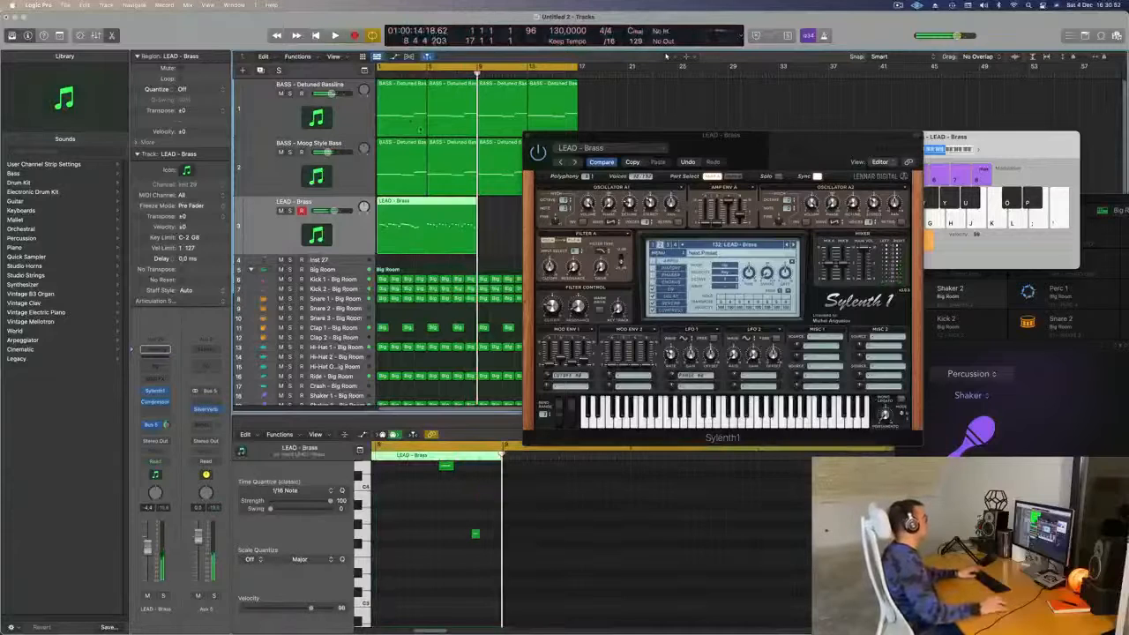
Split the recorded LEAD - Brass region at bar 5, delete its first half, and move the second half to bar 1.
super+double_click(427, 203)
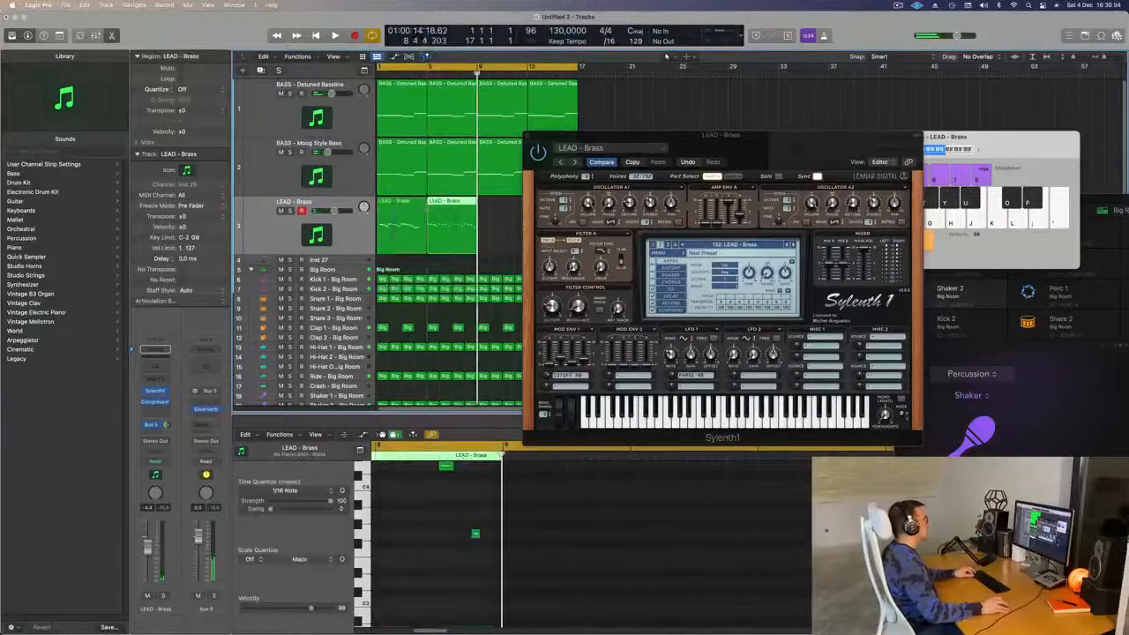
click(405, 206)
key(BackSpace)
drag(448, 203, 398, 203)
Move the Sylenth1 window aside, delete the short leftover LEAD - Brass region before bar 17, and select the remaining region at bar 1.
drag(581, 149, 760, 149)
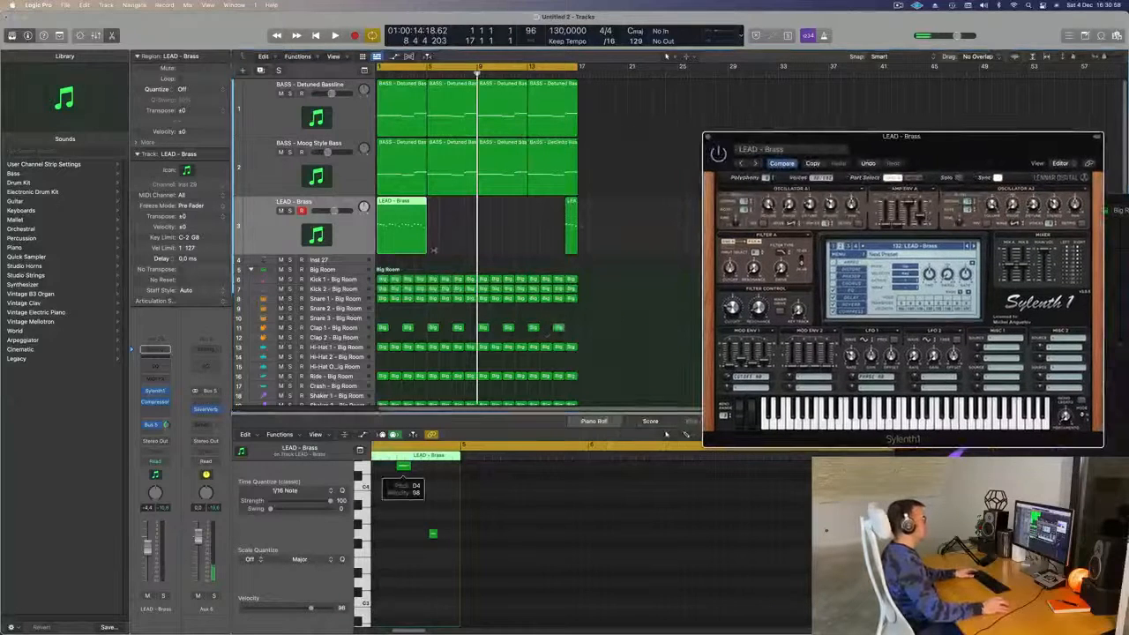
drag(598, 221, 565, 234)
key(BackSpace)
click(408, 224)
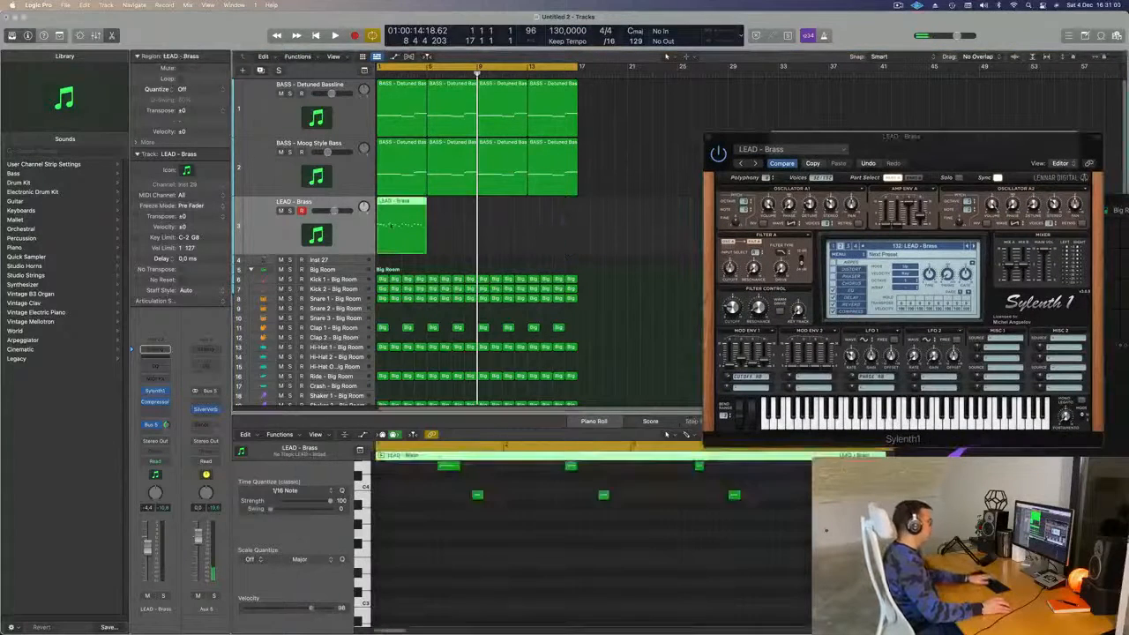
Select all notes in the LEAD - Brass region and play the melody back from the start.
key(super+a)
scroll(454, 538, up, 5)
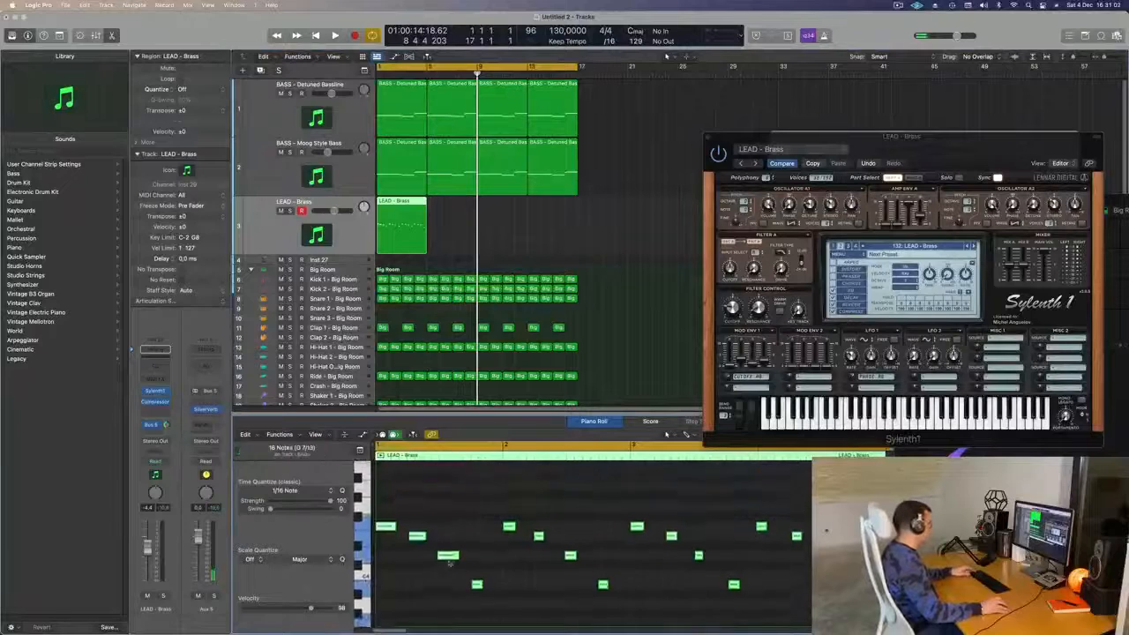
key(space)
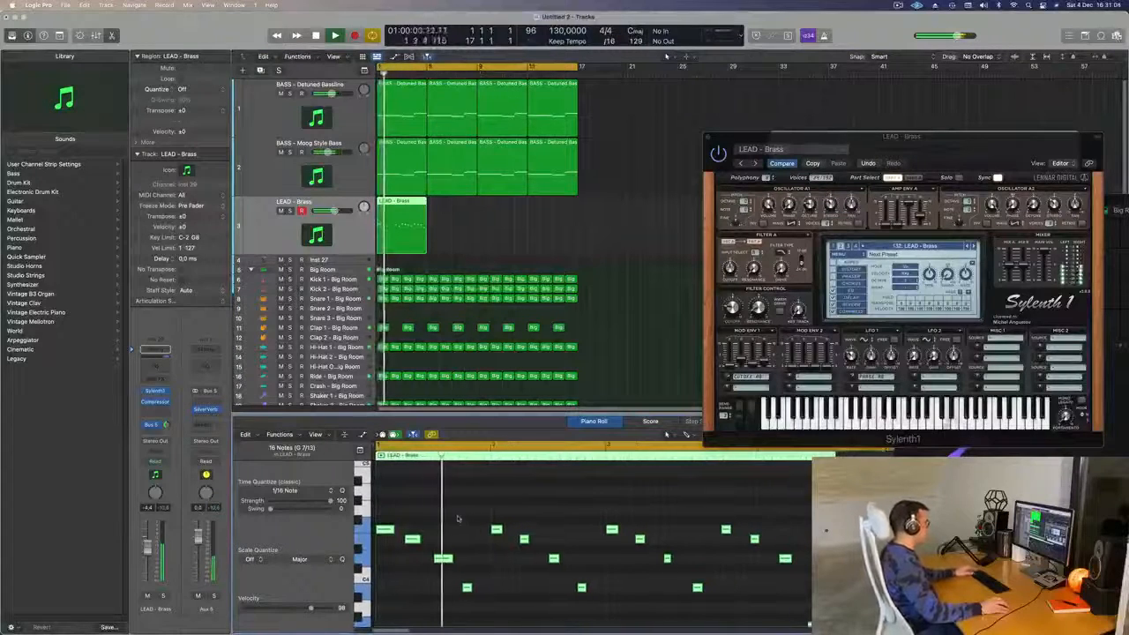
key(super+k)
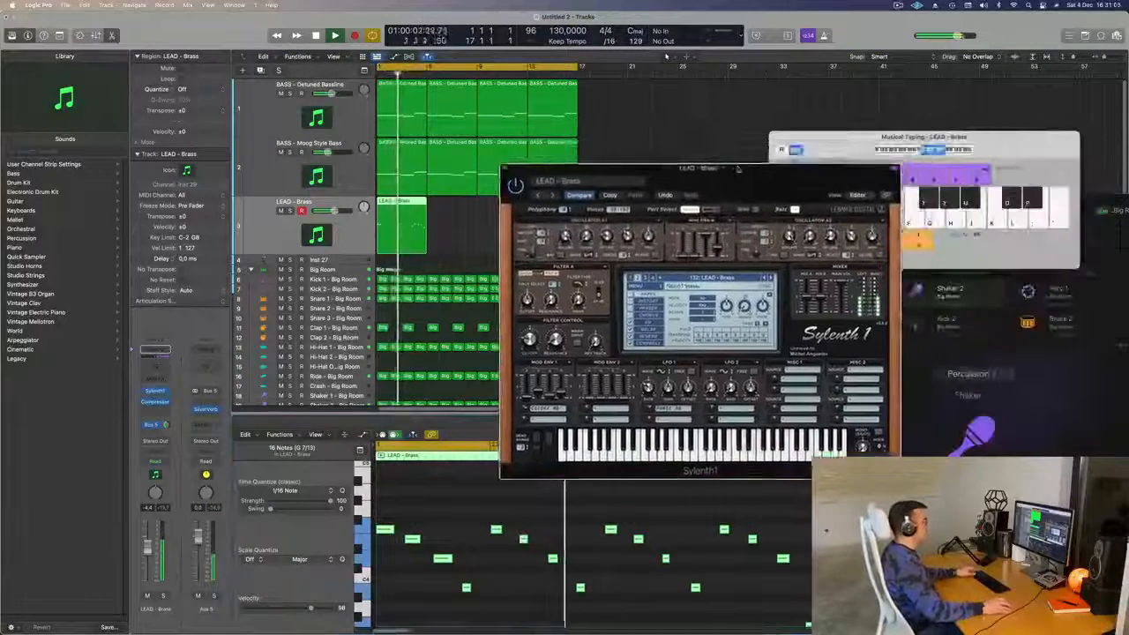
key(space)
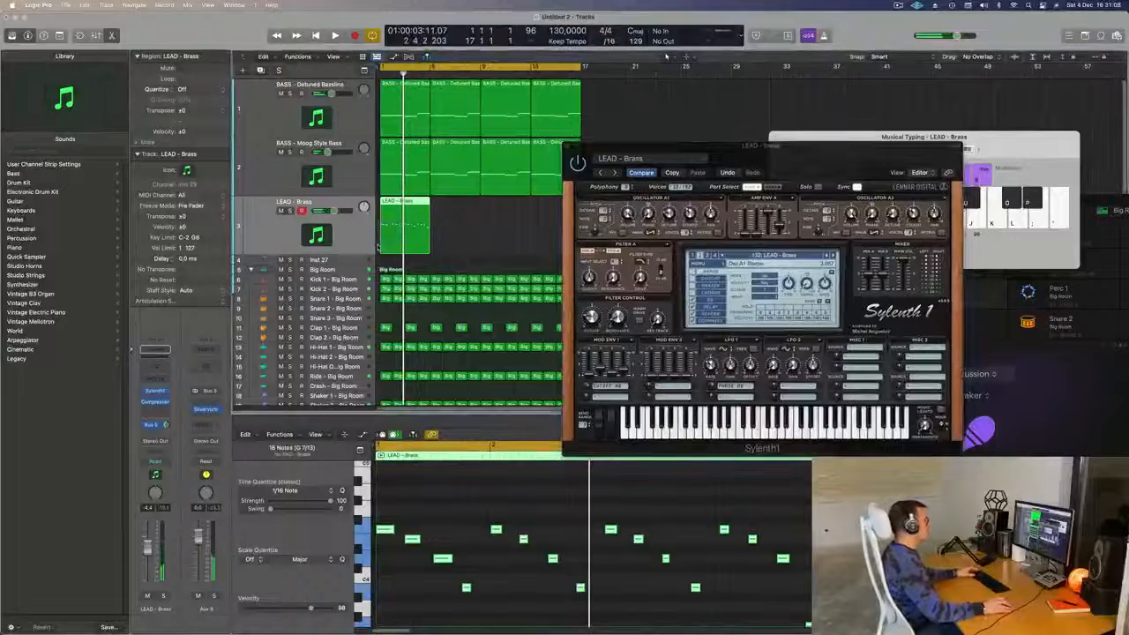
Repeat the LEAD - Brass region three times to fill the loop up to bar 17, start playback, and select the track's regions.
key(super+r)
key(super+r)
key(super+r)
key(super+k)
key(space)
click(357, 231)
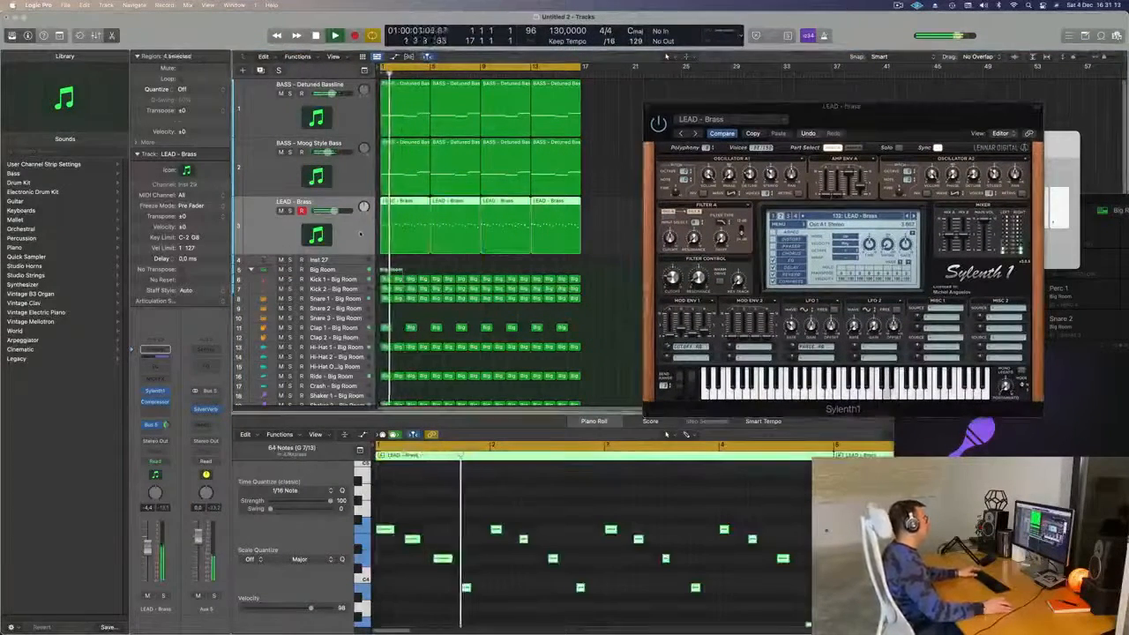
Move the Sylenth1 window clear of the piano roll and add a Bus 6 send to the LEAD - Brass channel strip.
key(super+k)
drag(891, 115, 658, 189)
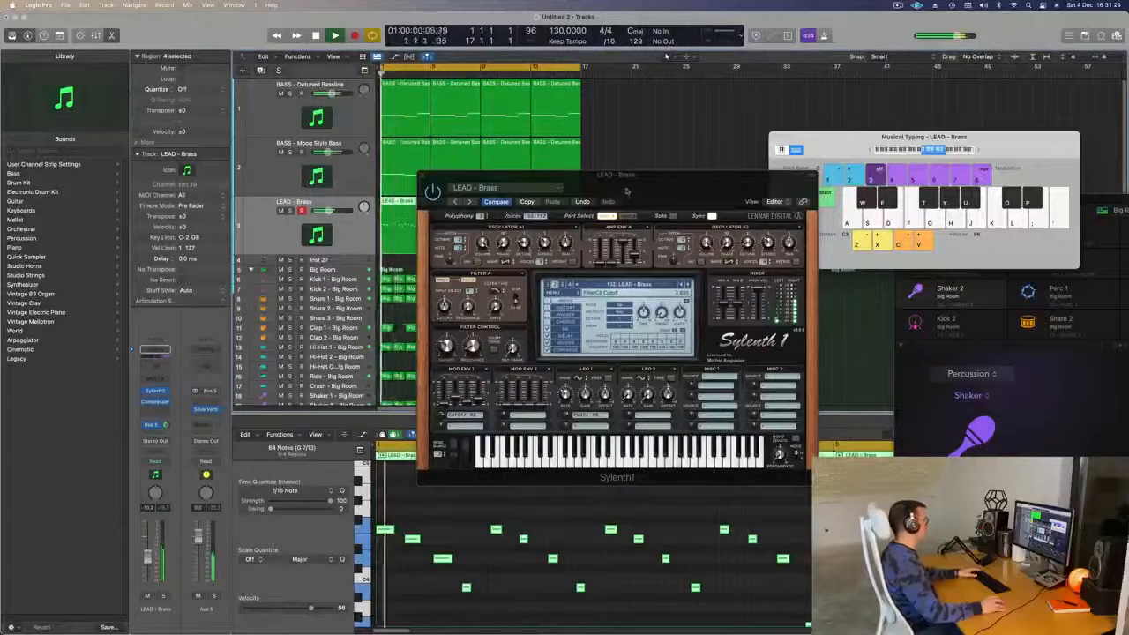
drag(626, 192, 650, 158)
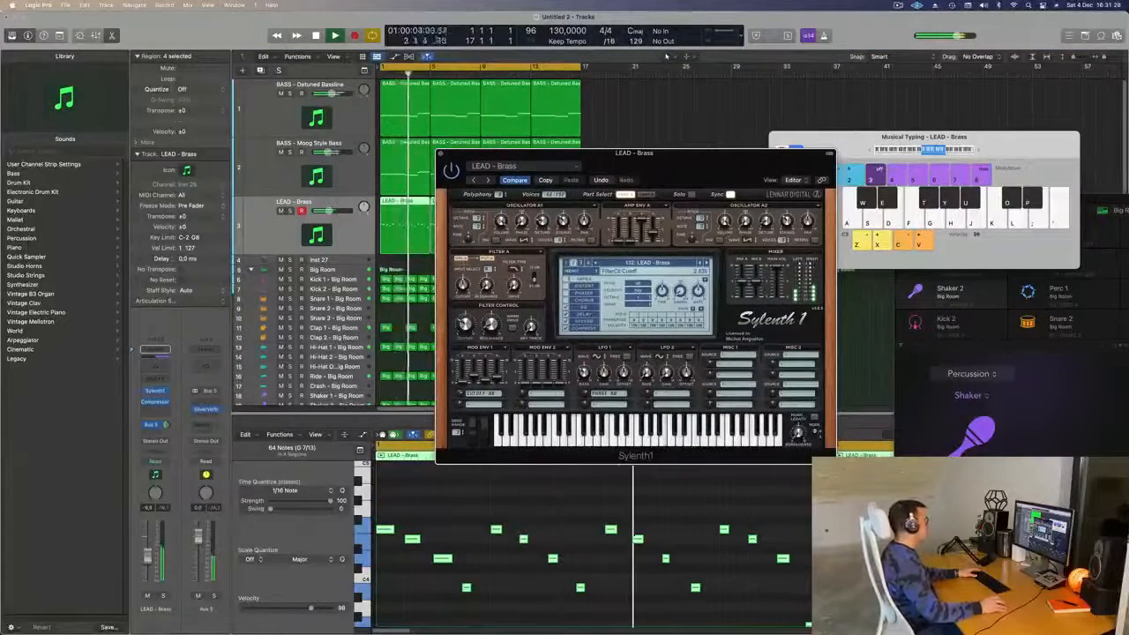
drag(653, 153, 781, 34)
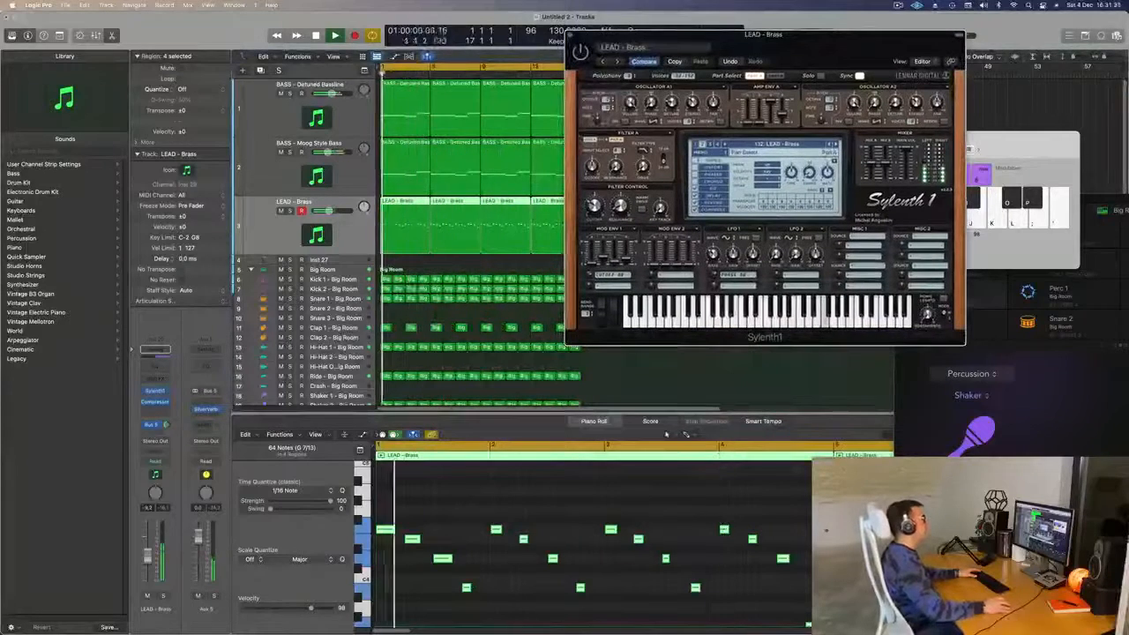
click(148, 425)
mouse_move(151, 446)
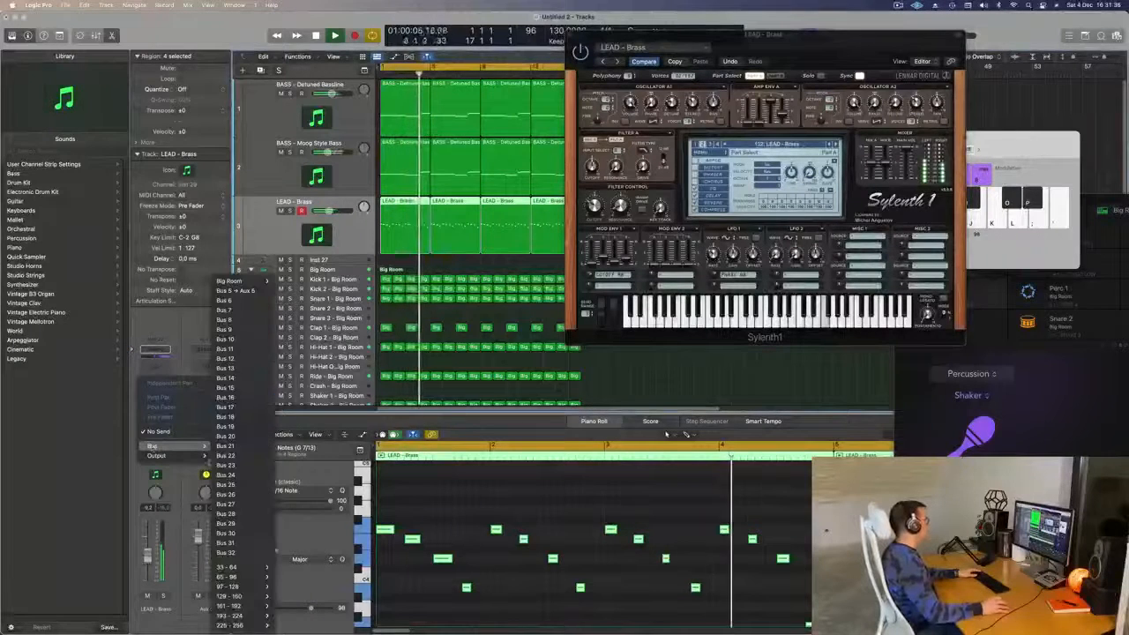
click(231, 300)
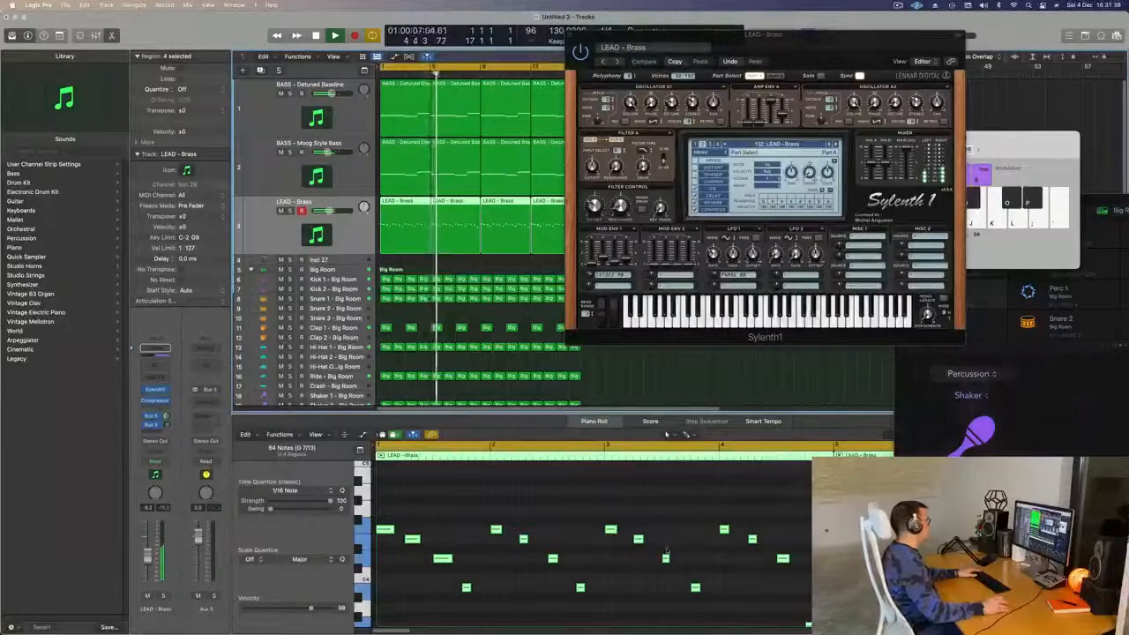
Raise the last note of bar 4 to the pitch of the other bars' closing notes and restart playback.
key(space)
key(super+Left)
key(super+Left)
scroll(669, 554, down, 3)
click(681, 597)
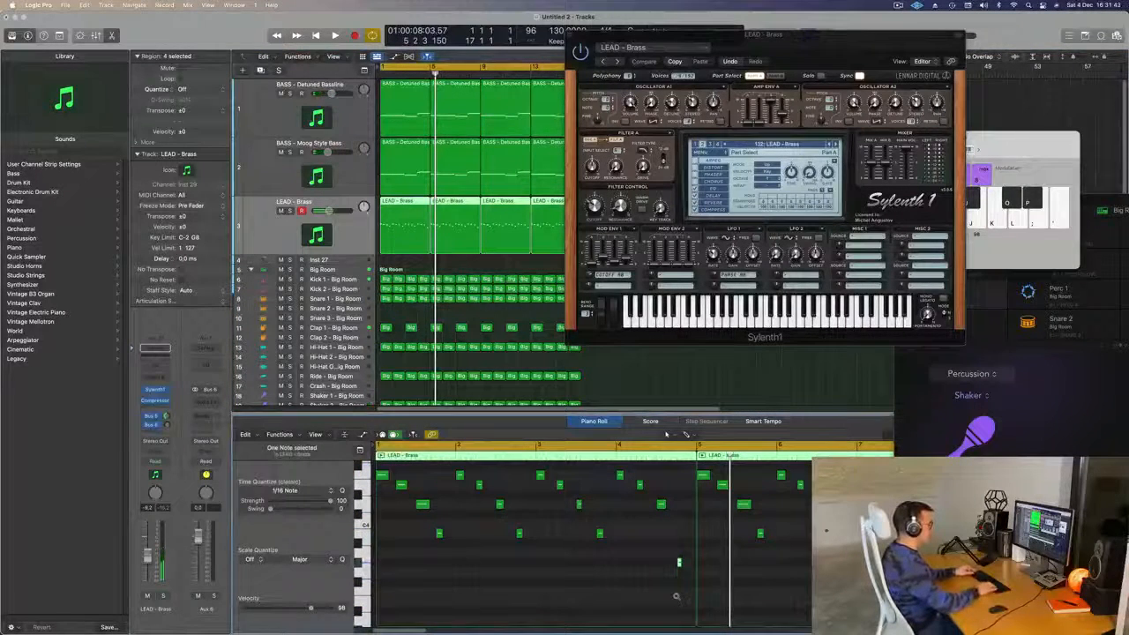
key(Return)
key(space)
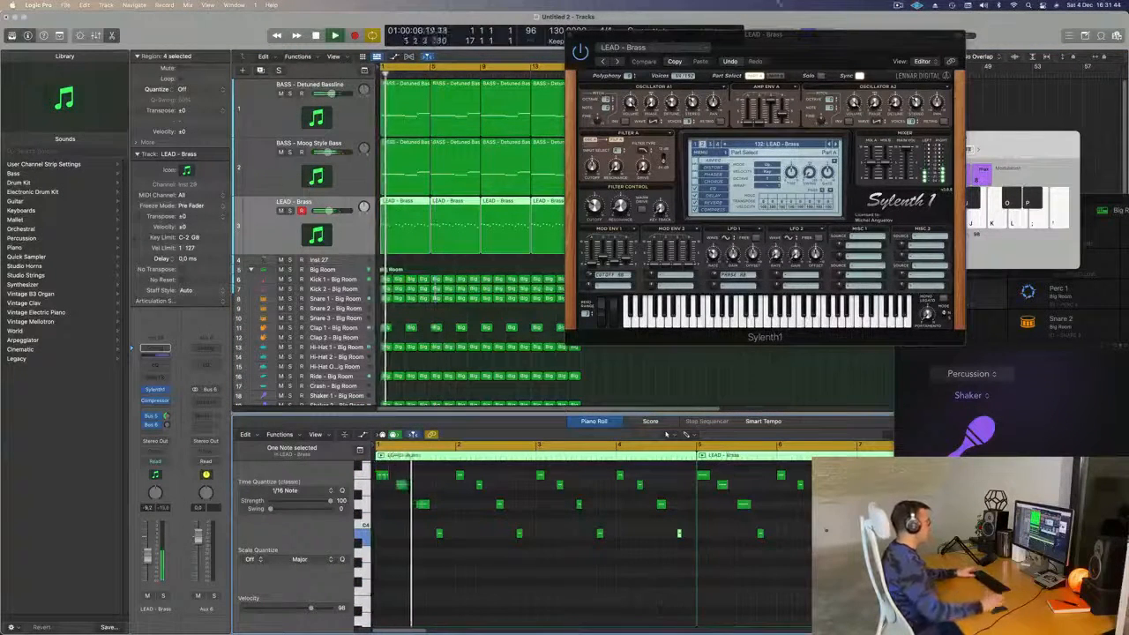
Delete the three old LEAD - Brass copies after bar 5 and repeat the corrected first region three times up to bar 17.
drag(688, 35, 964, 46)
key(Return)
drag(615, 209, 452, 240)
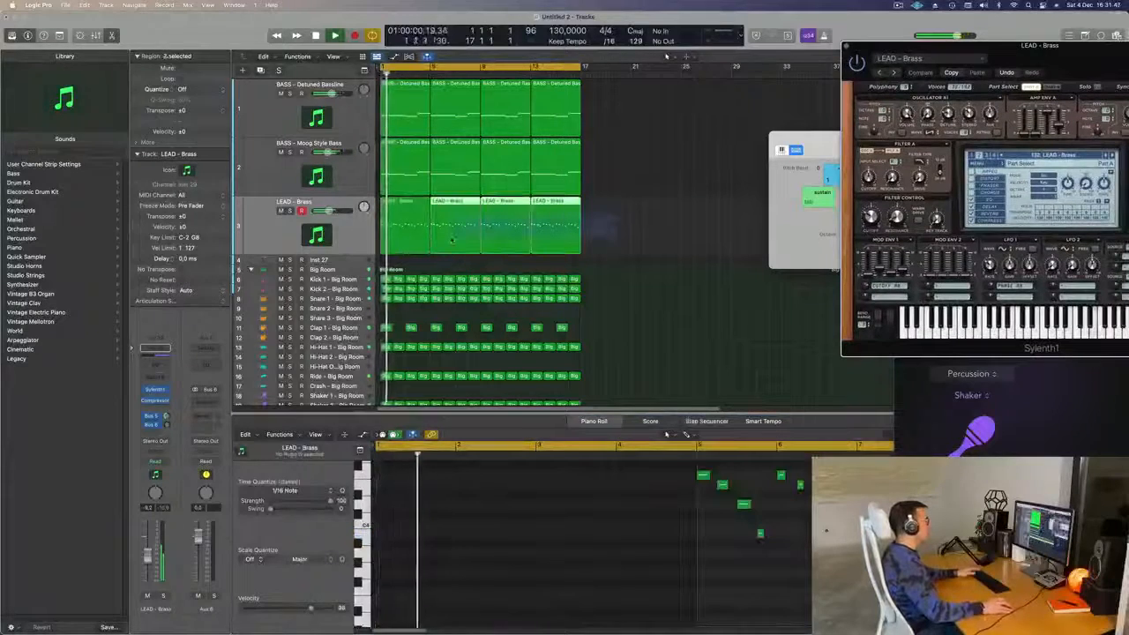
key(Delete)
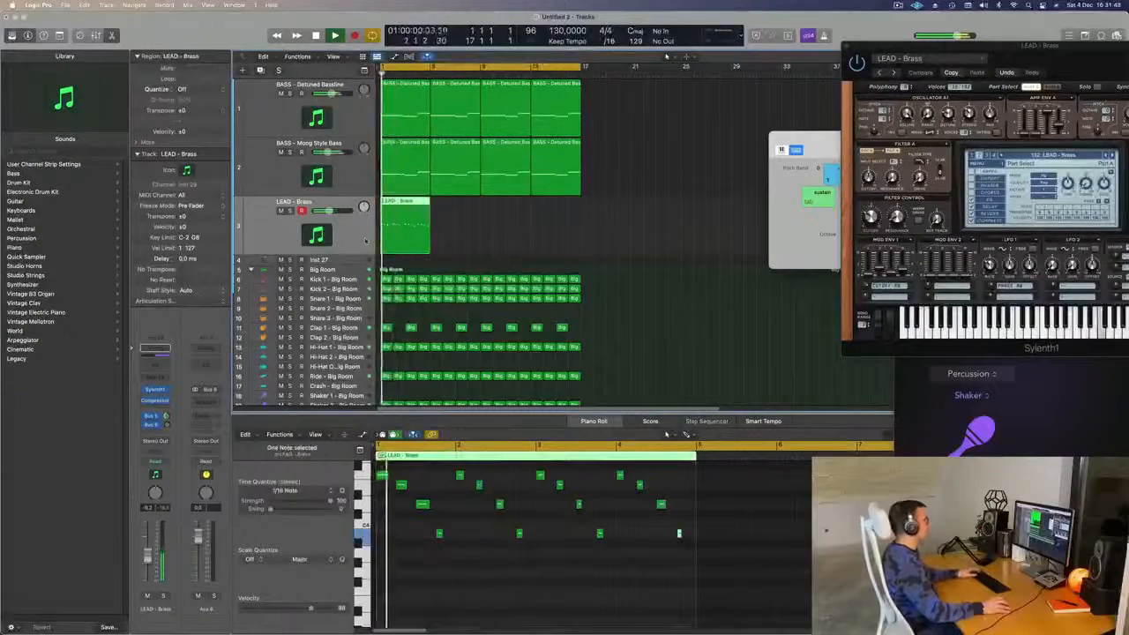
key(super+r)
key(super+r)
key(super+r)
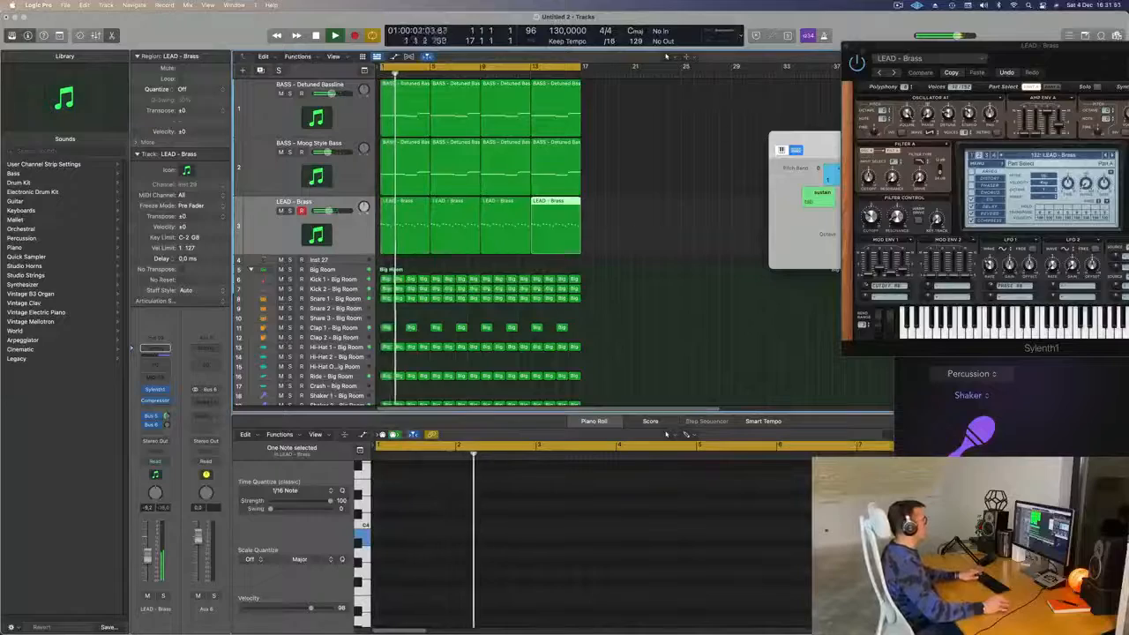
Audition the LEAD - Brass track from the loop start, toggling its solo on and off.
drag(1022, 60, 817, 150)
key(space)
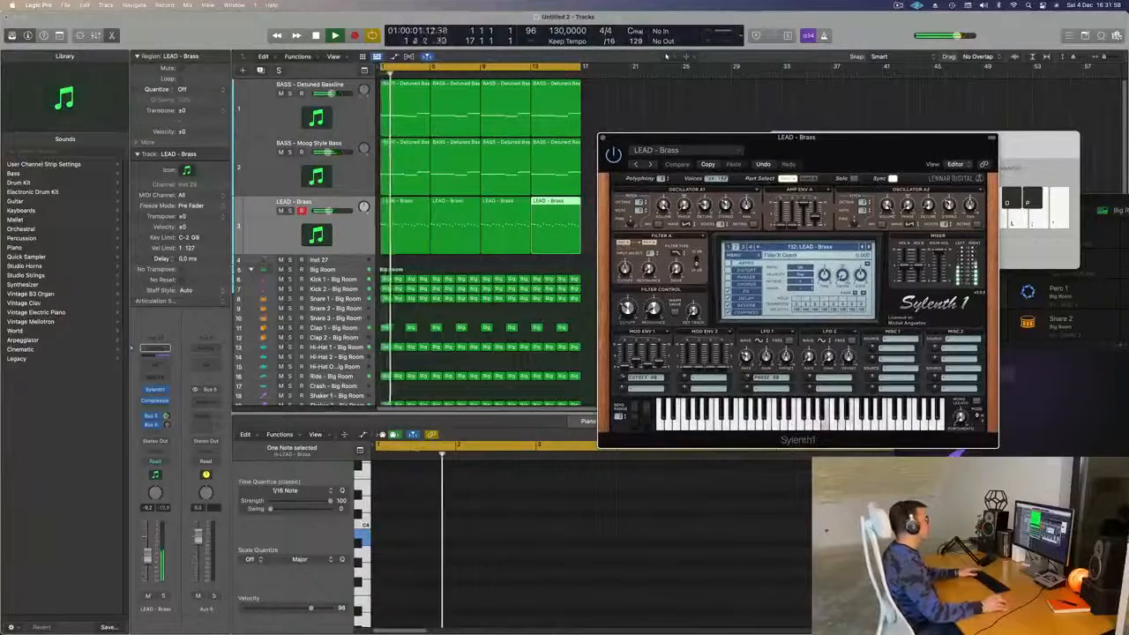
key(s)
key(s)
key(Return)
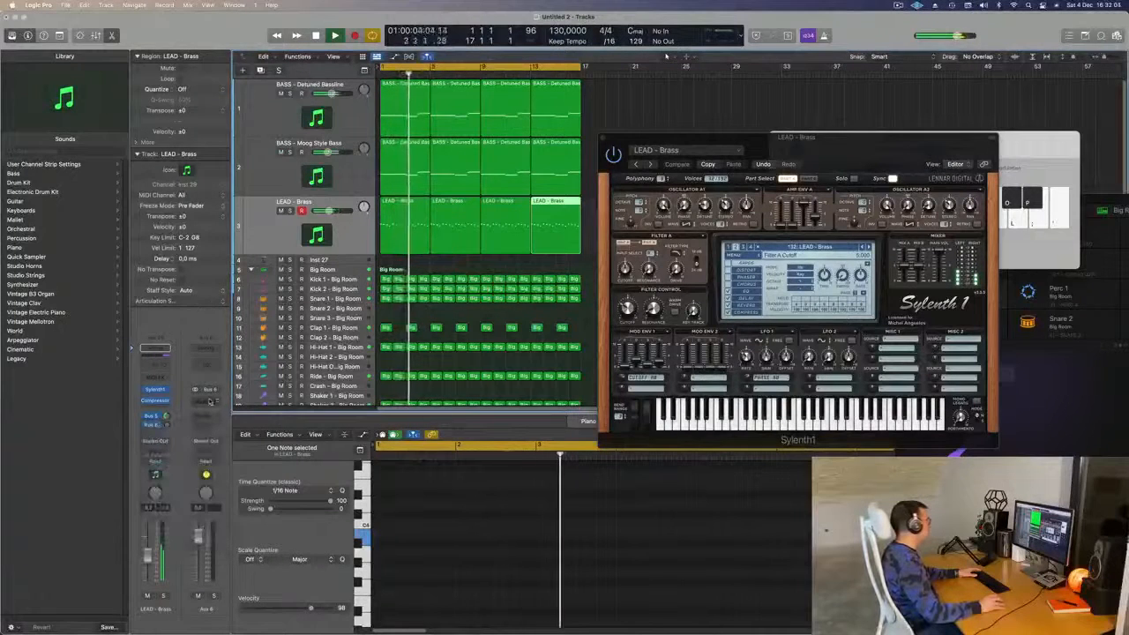
Insert a Delay Designer effect on the Aux 6 channel fed by the LEAD - Brass send.
click(155, 409)
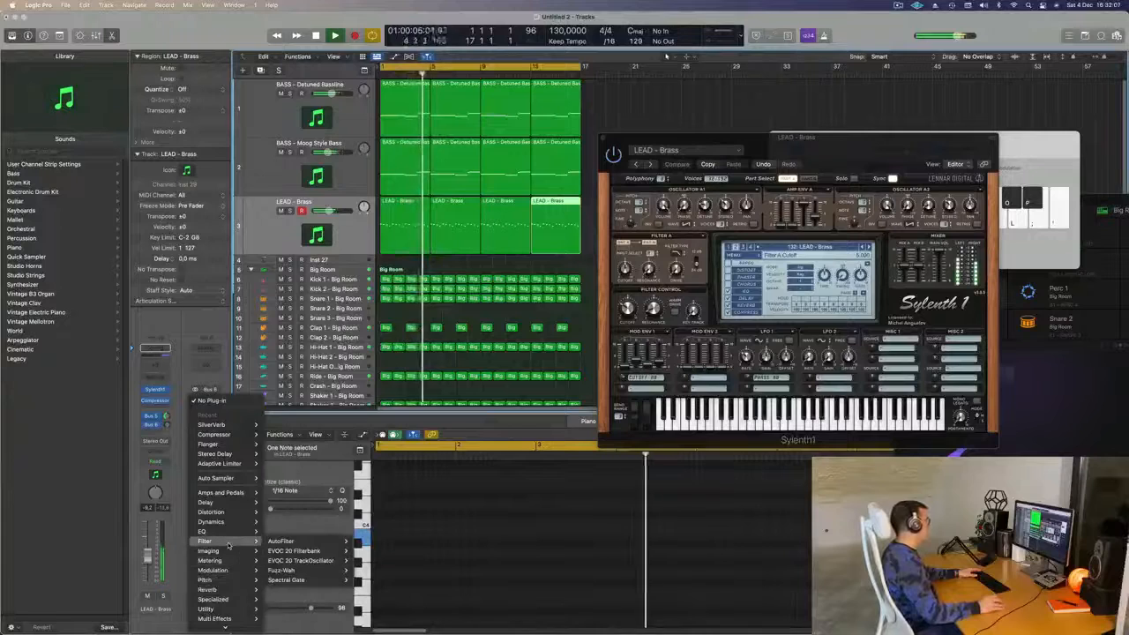
mouse_move(240, 503)
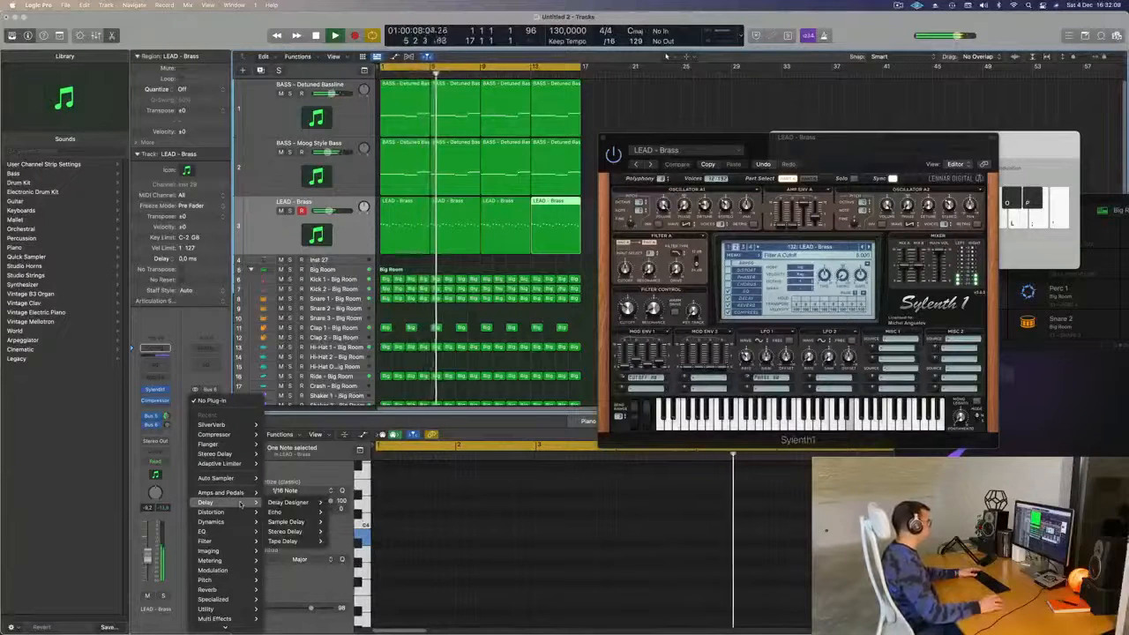
mouse_move(304, 503)
click(339, 502)
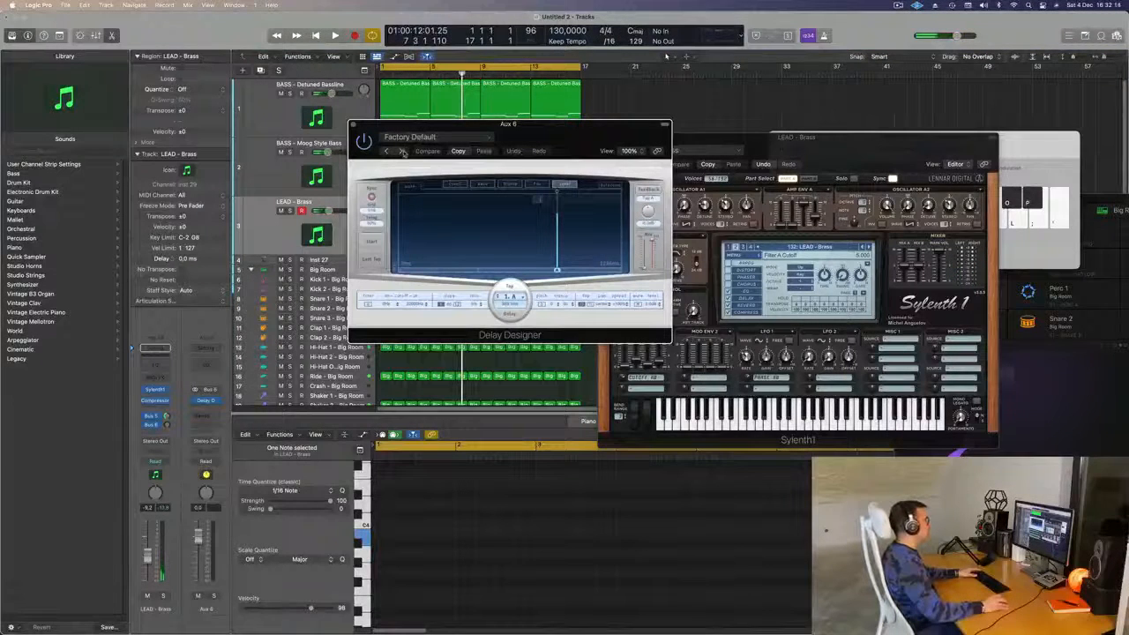
Load the 1/16 Slow Pan preset from Delay Designer's simple presets and audition it with the track.
click(450, 139)
mouse_move(450, 322)
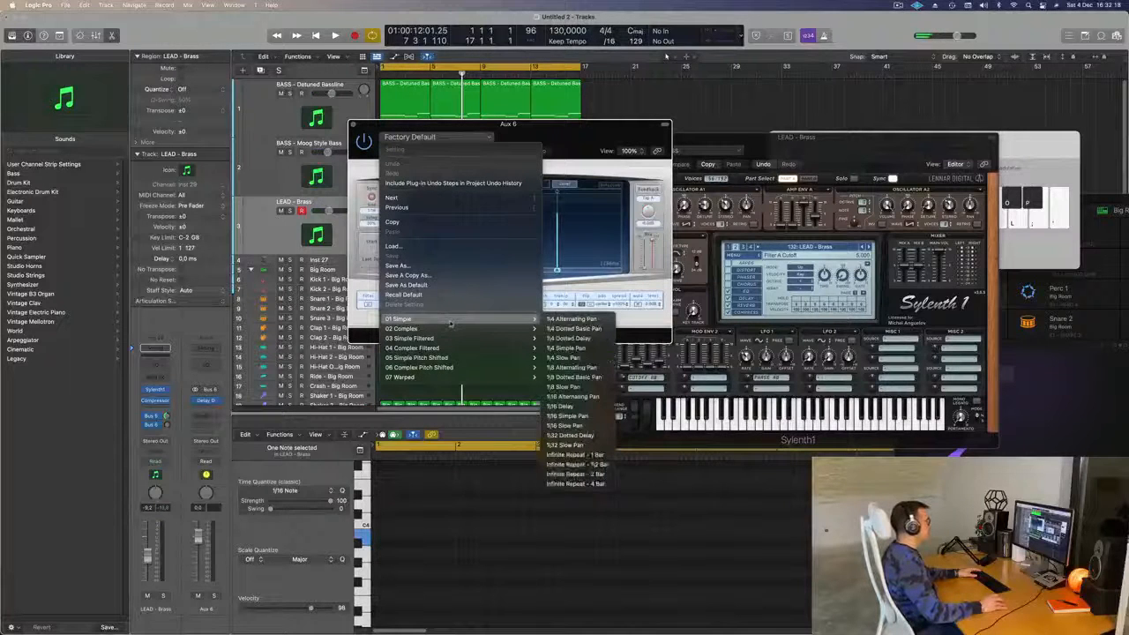
click(584, 425)
drag(597, 136, 776, 136)
key(space)
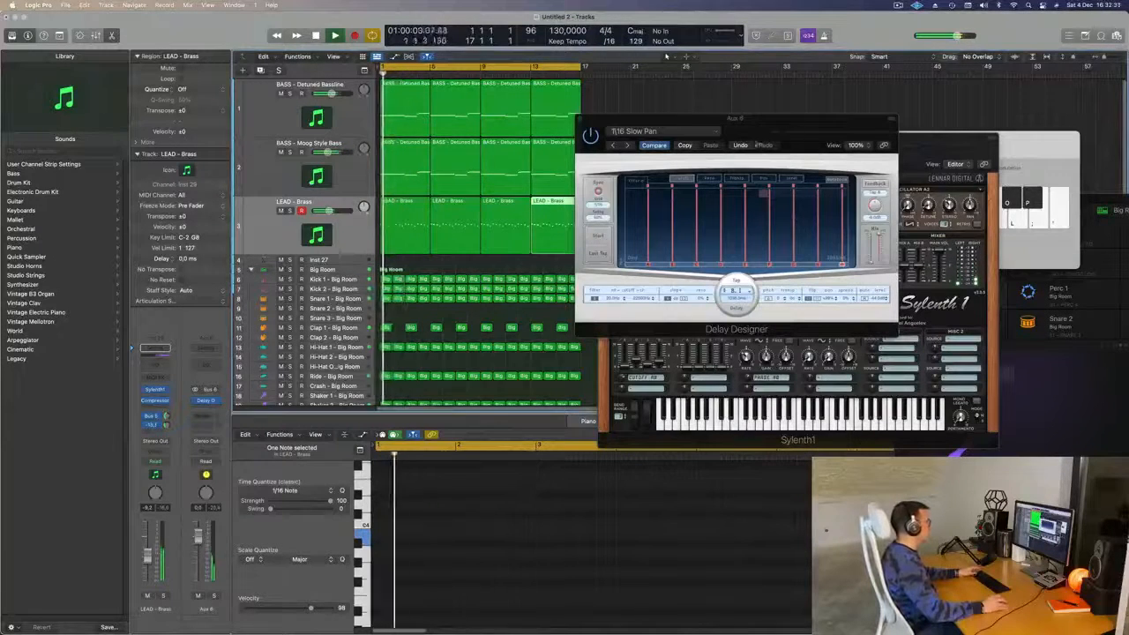
Load Delay Designer's 1/8 Slow Pan preset from the simple presets during playback.
click(715, 131)
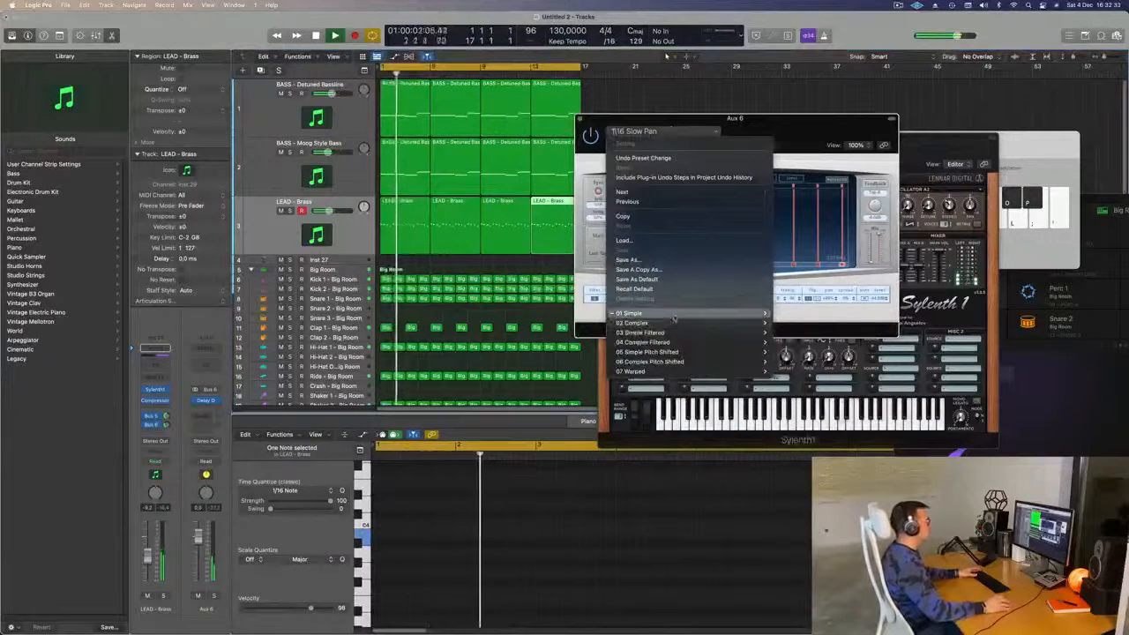
mouse_move(674, 315)
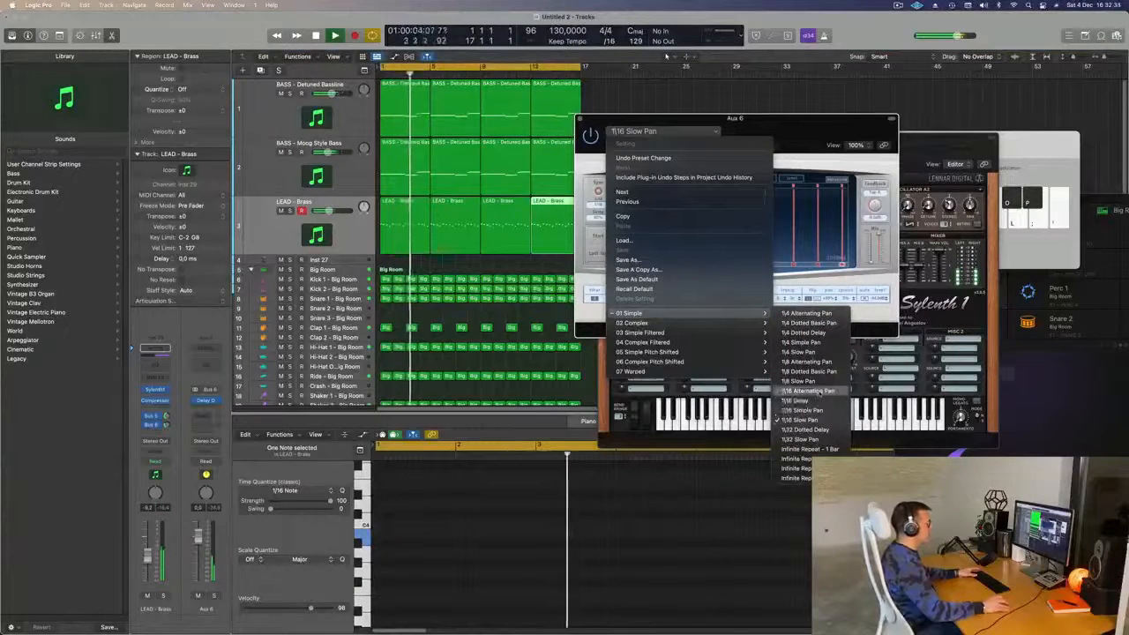
click(816, 381)
drag(790, 131, 733, 152)
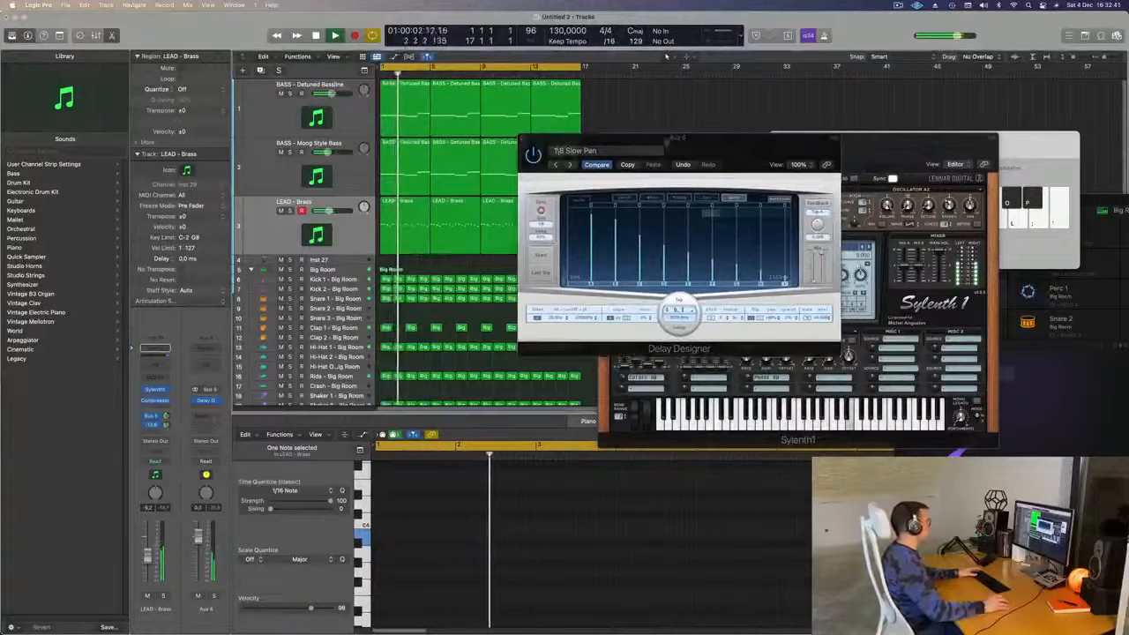
Close the Delay Designer and Sylenth1 windows and select all regions of the LEAD - Brass track.
drag(746, 150, 582, 220)
click(359, 208)
drag(605, 138, 478, 156)
click(477, 156)
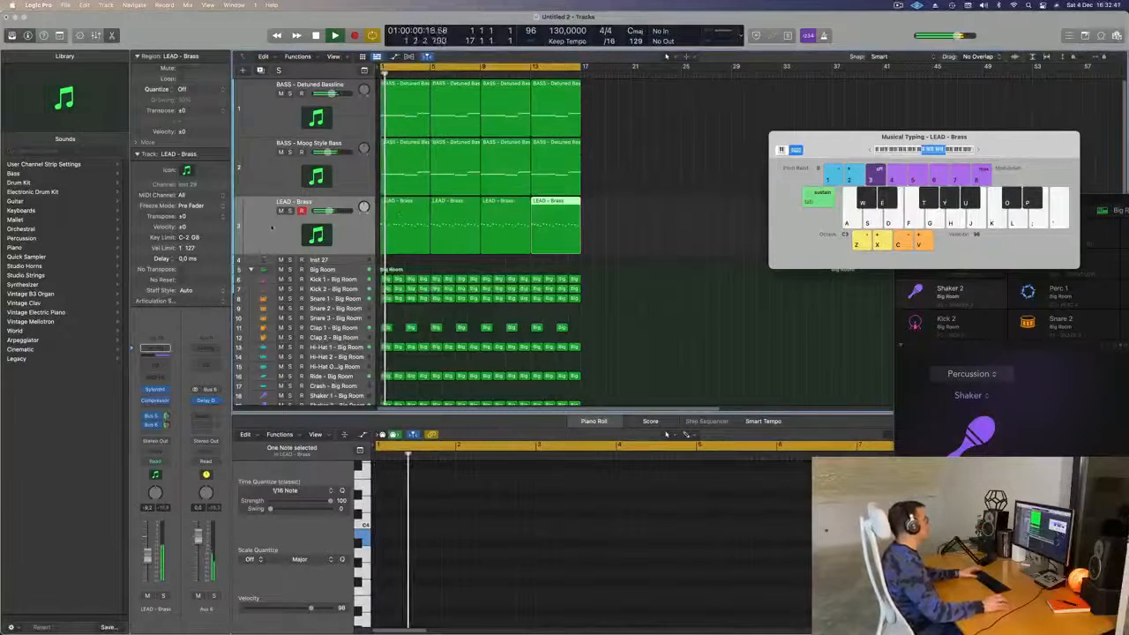
click(300, 222)
click(659, 252)
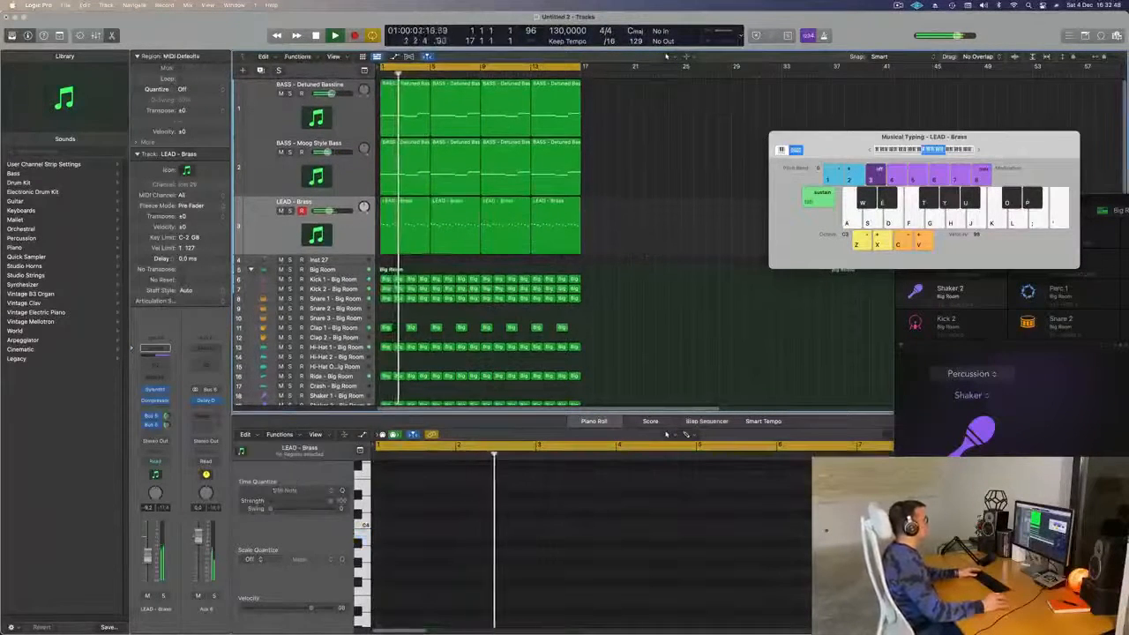
click(261, 238)
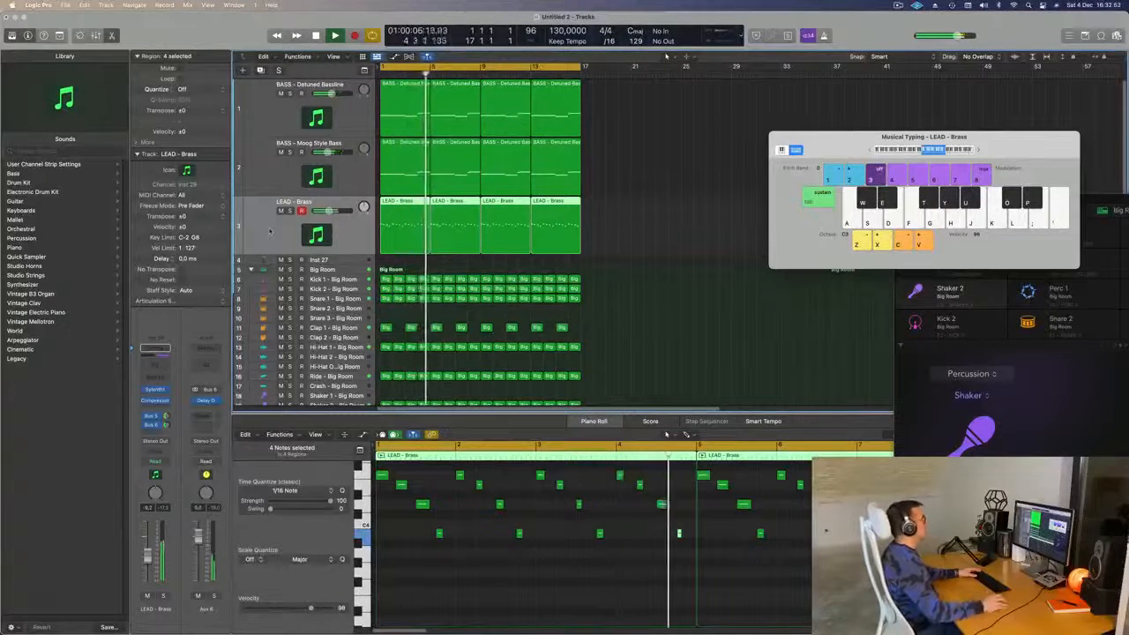
Select the Inst 27 track, browse Alchemy's Pads category, and load the Abandoned Pad preset.
click(346, 259)
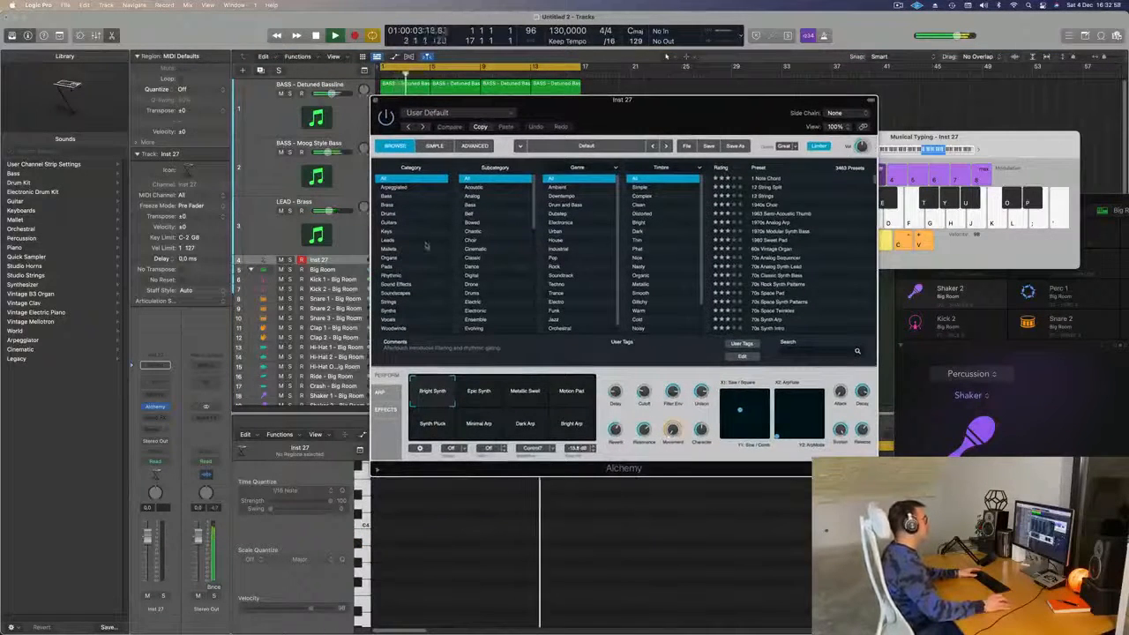
click(420, 267)
drag(642, 115, 741, 77)
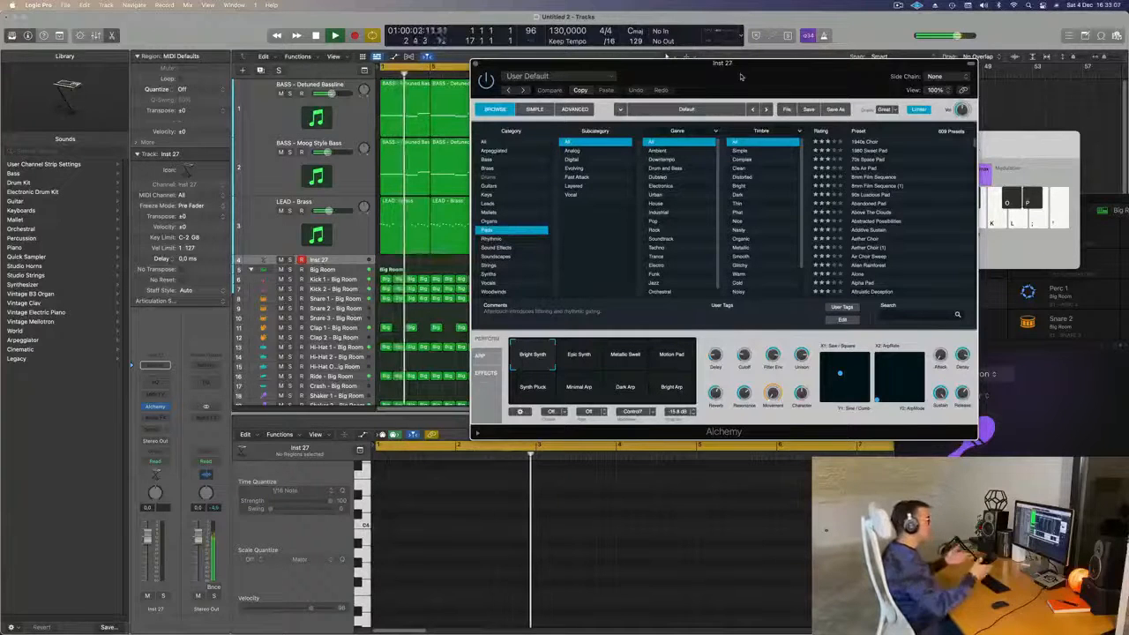
drag(741, 75, 713, 67)
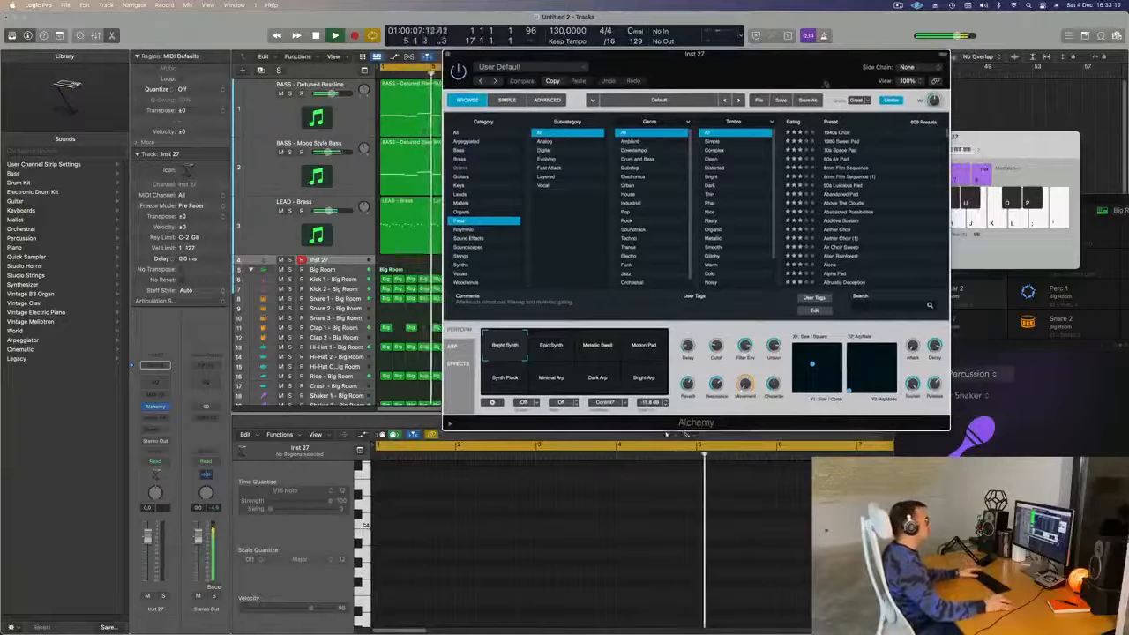
click(842, 194)
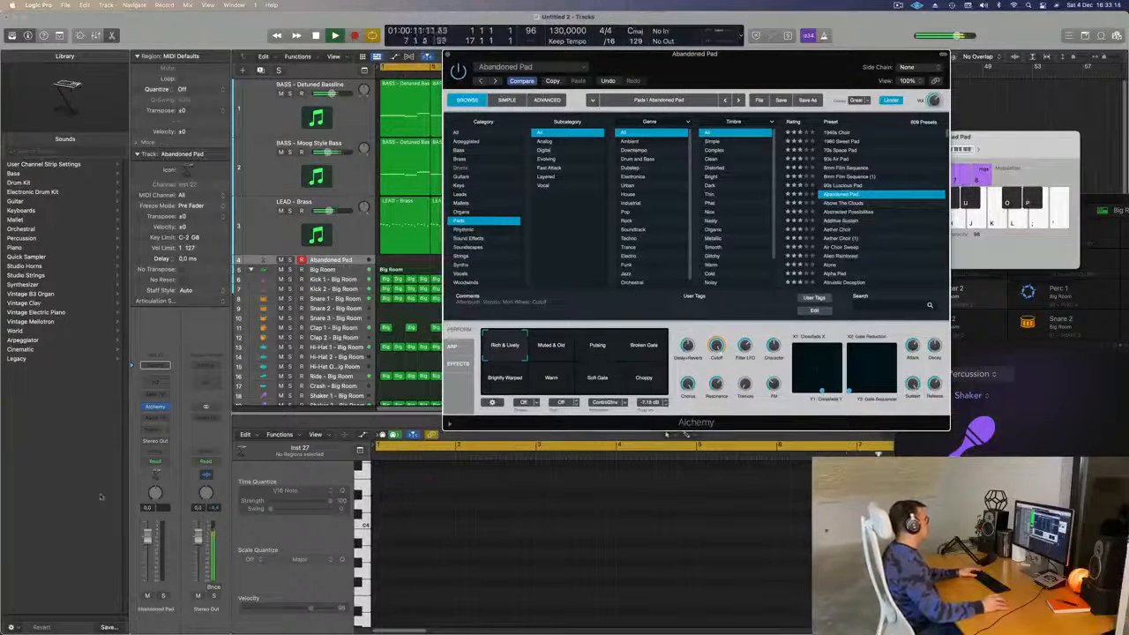
Audition several notes of the Abandoned Pad with Musical Typing, moving the Alchemy and Musical Typing windows apart.
drag(732, 74, 685, 200)
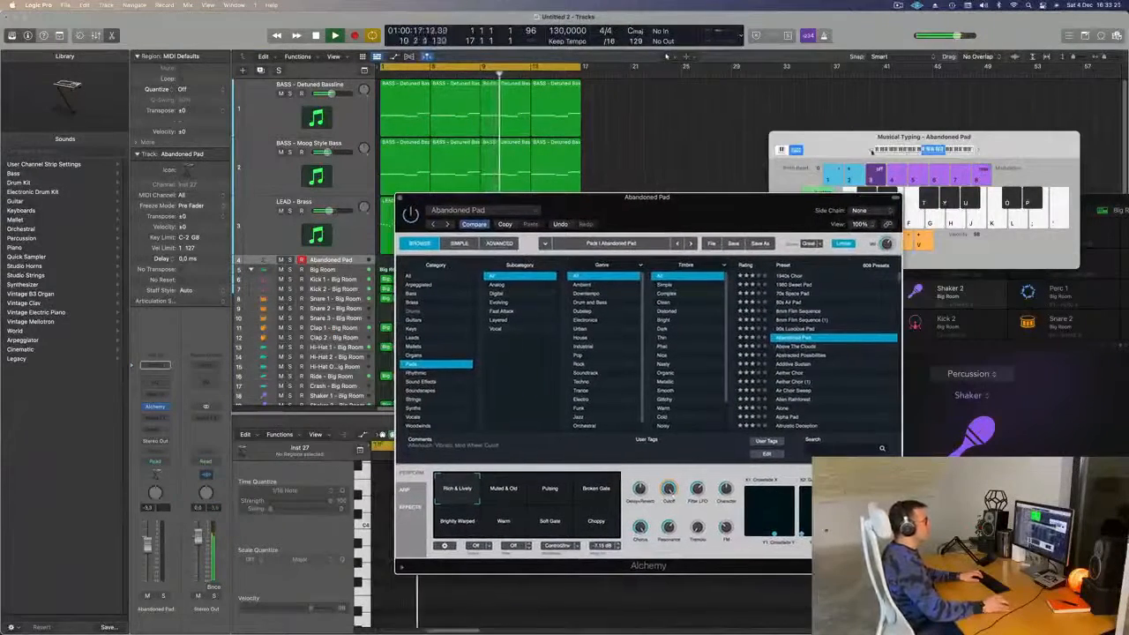
click(843, 150)
key(g)
key(j)
key(g)
drag(838, 151, 941, 57)
key(h)
Set Alchemy's quality to Good and reposition its window beside the track regions.
drag(726, 191, 919, 121)
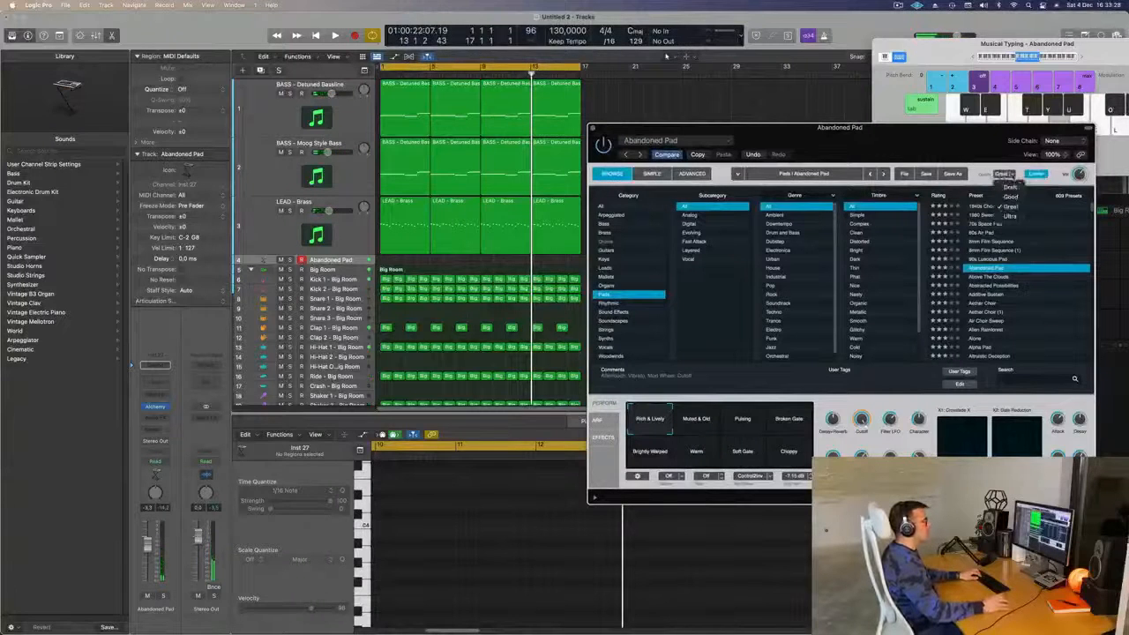
click(1008, 196)
drag(957, 140, 918, 136)
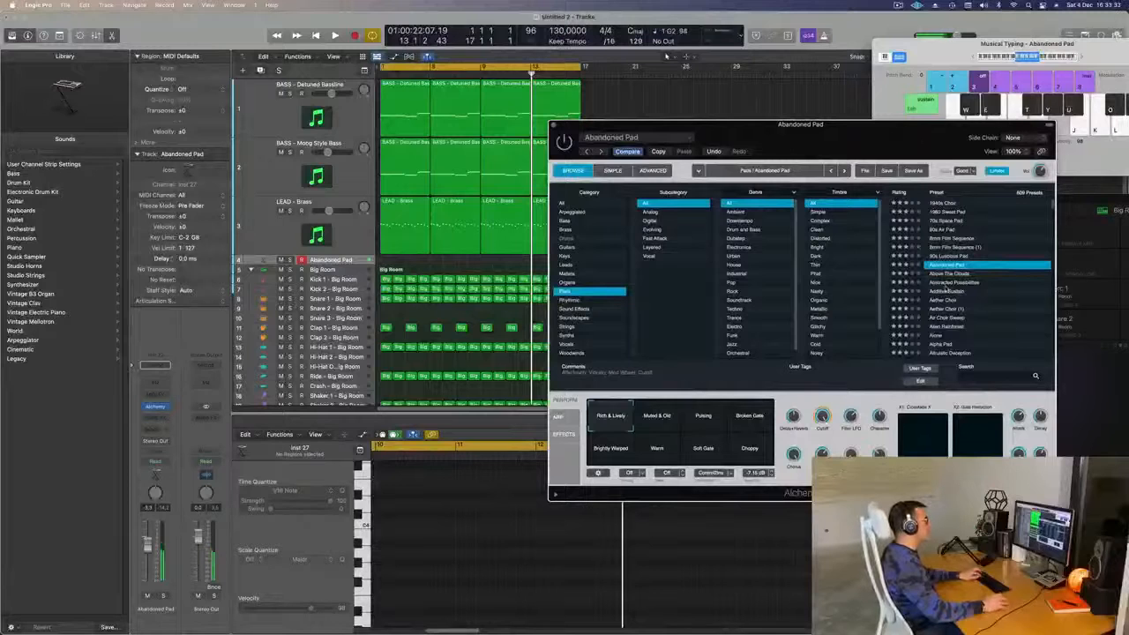
Load Alchemy's Abstracted Possibilities preset, show the Smart Controls, and start project playback with the plug-in window moved aside.
click(947, 284)
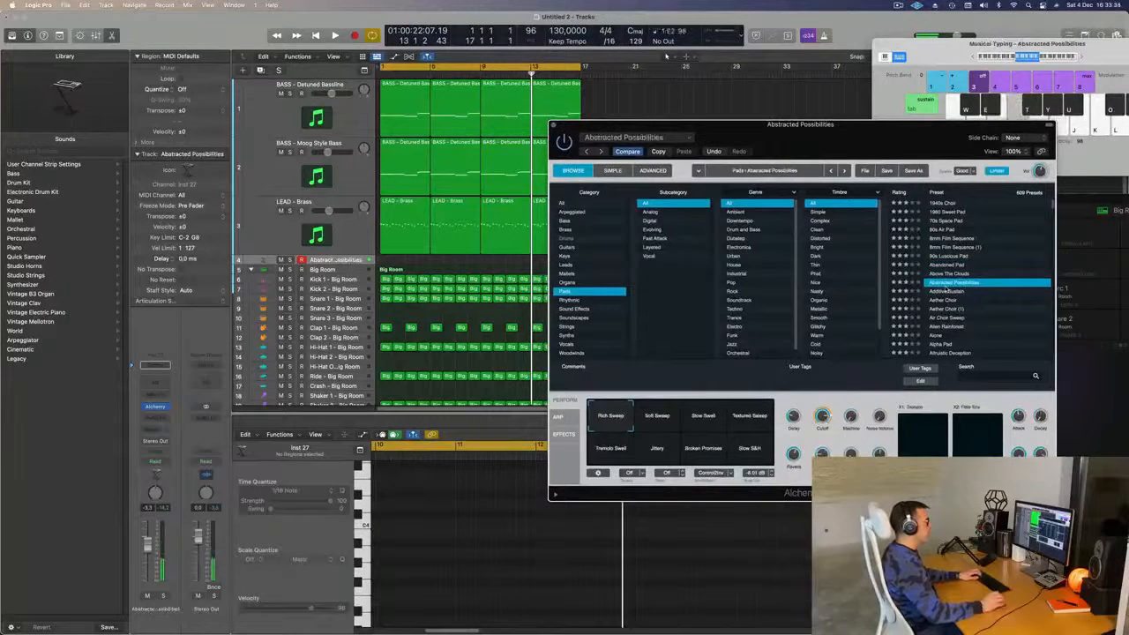
drag(874, 137, 848, 133)
key(b)
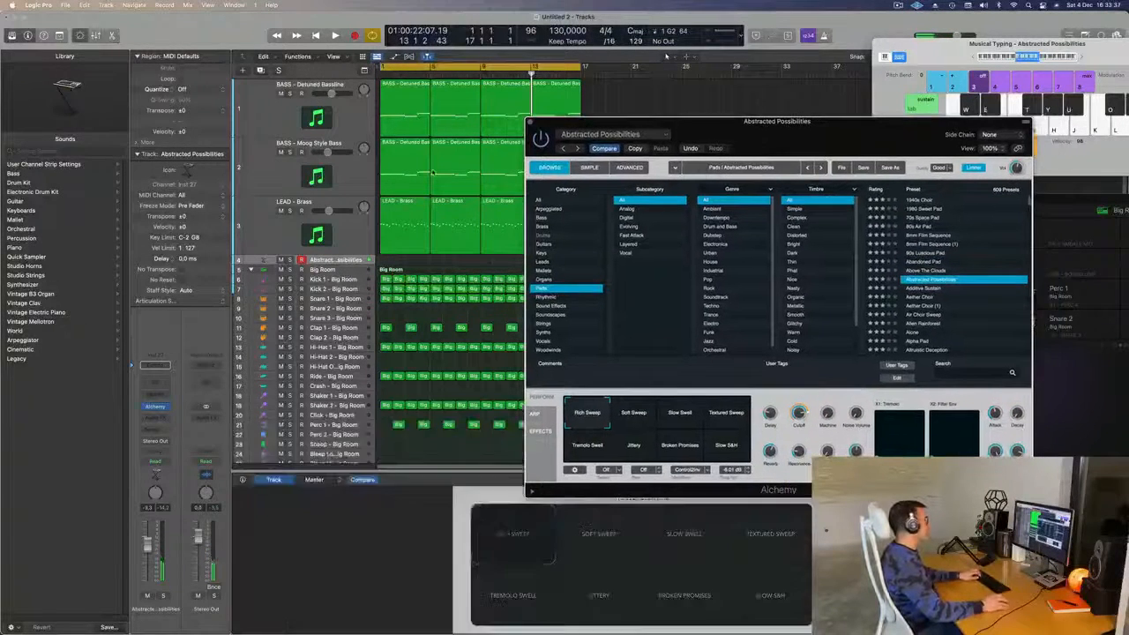
key(space)
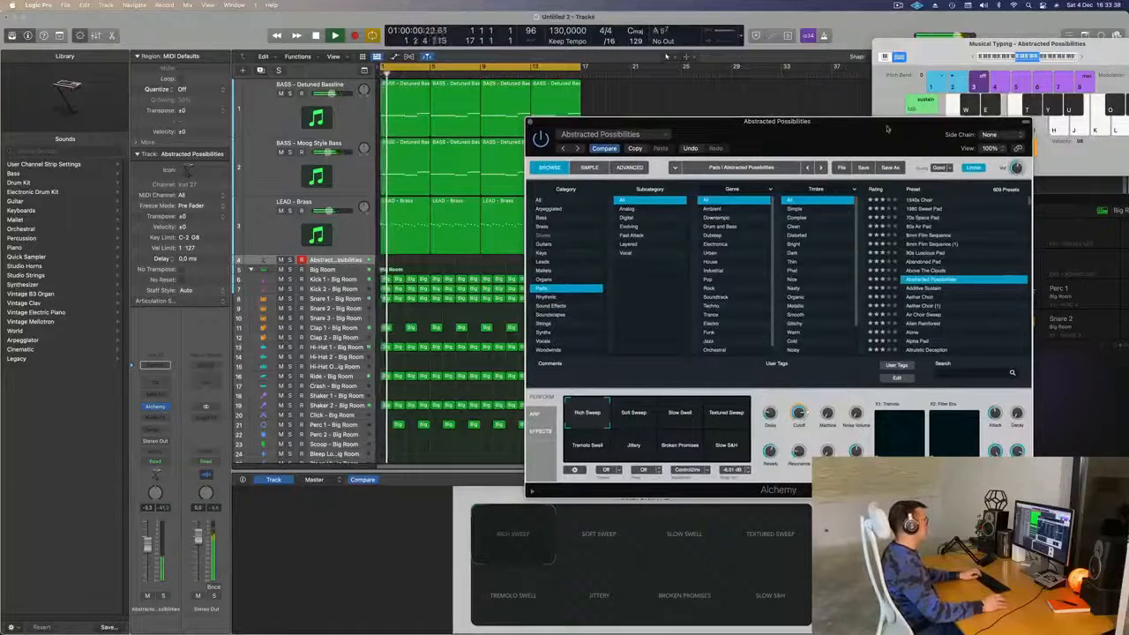
drag(889, 125, 822, 86)
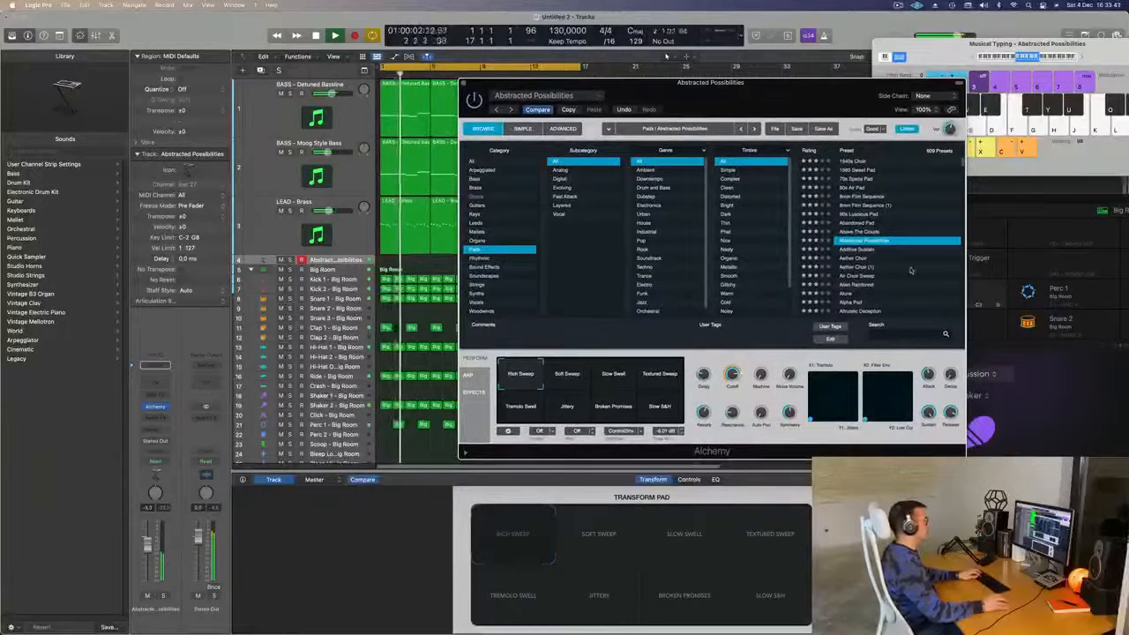
Try the Alien Rainforest preset, load Alpha Pad instead, and move the Alchemy window clear of the track regions.
scroll(917, 282, down, 3)
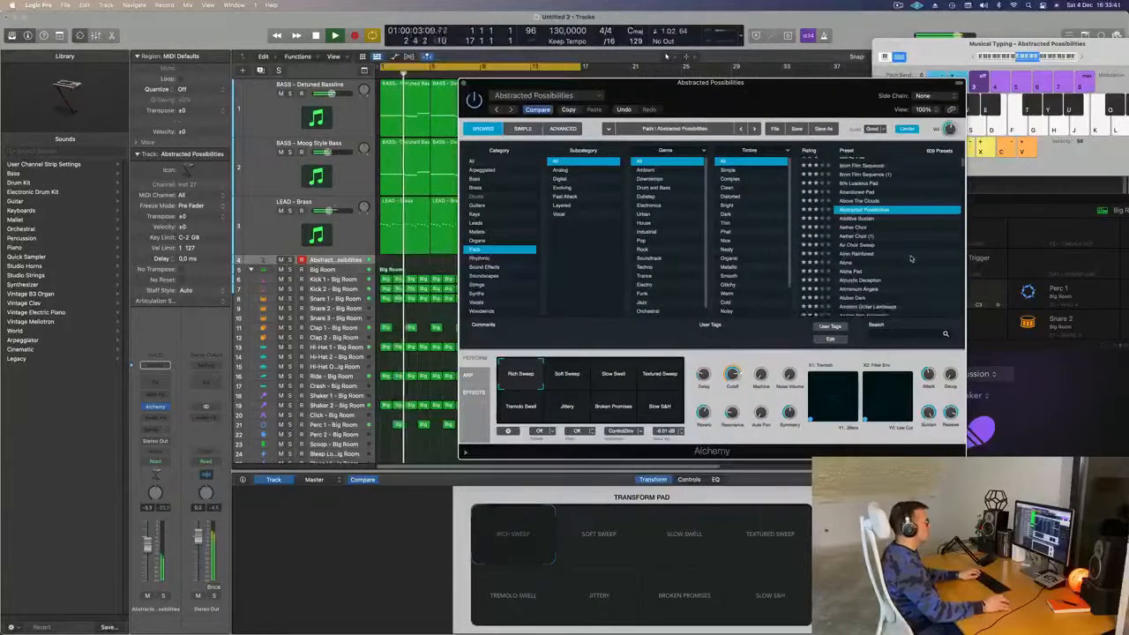
click(861, 254)
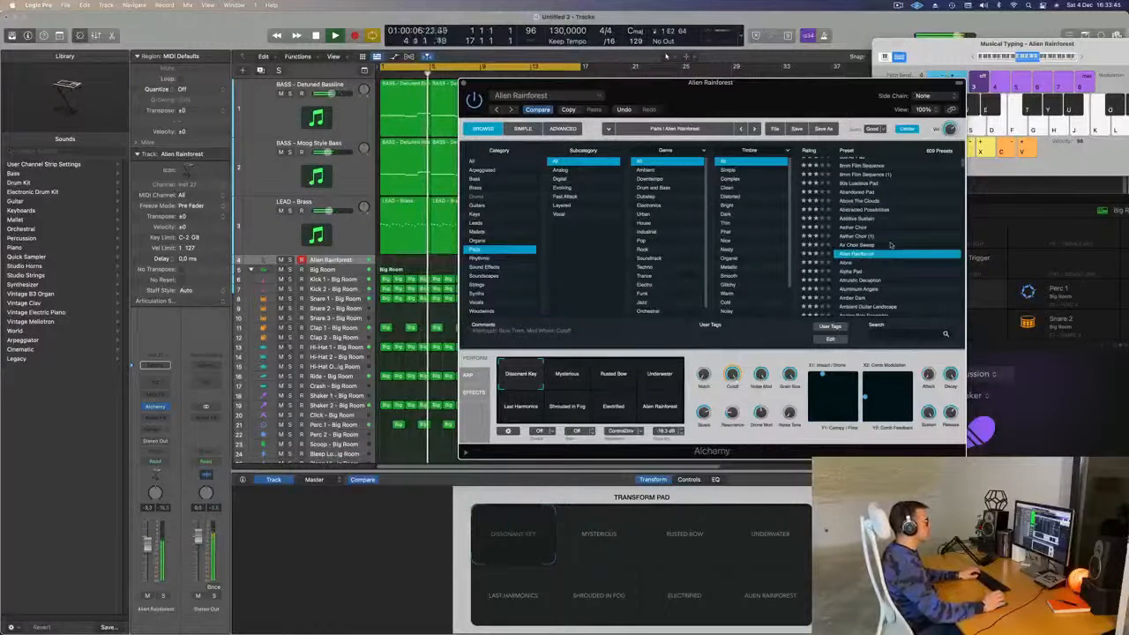
scroll(862, 252, down, 2)
click(853, 240)
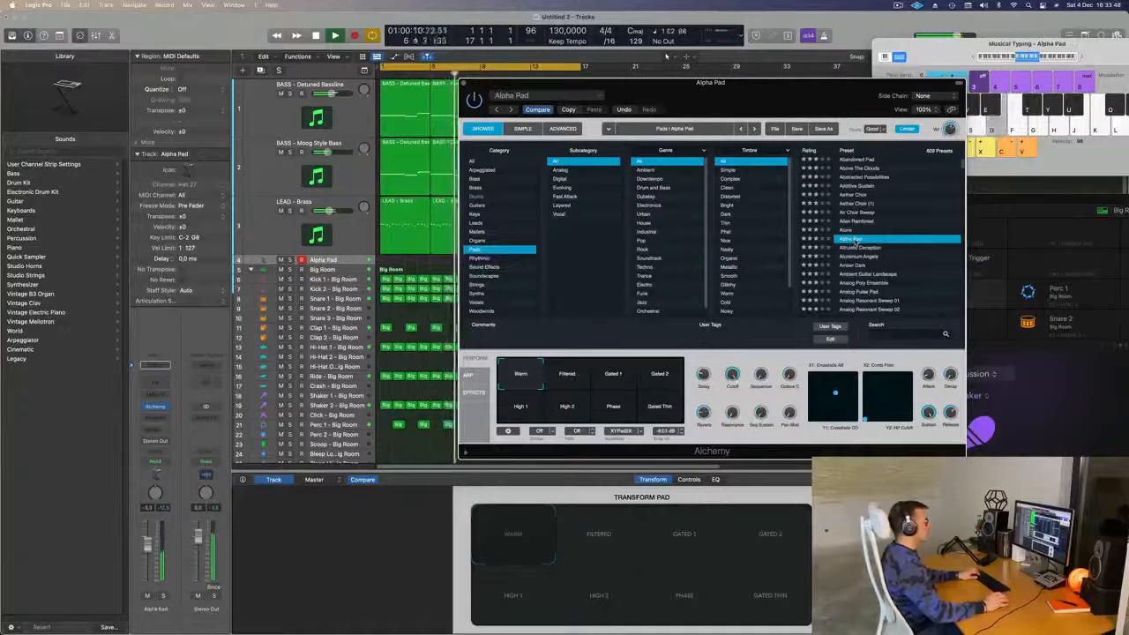
drag(706, 107, 762, 95)
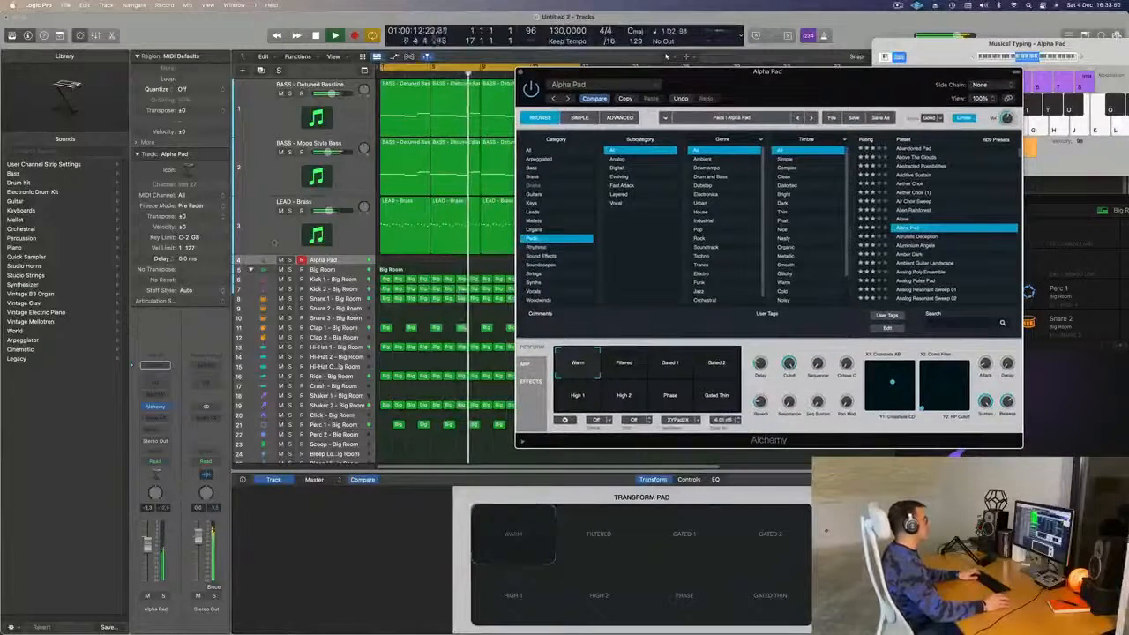
Select the LEAD - Brass track for comparison, return to the Alpha Pad track, and play notes over the running arrangement.
key(Up)
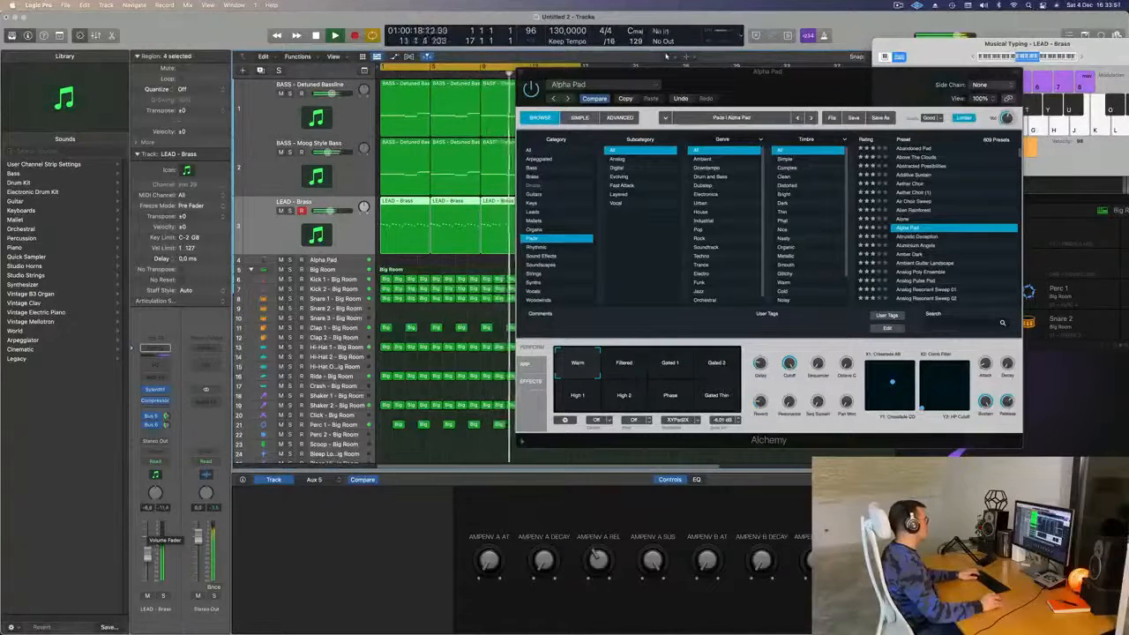
click(354, 258)
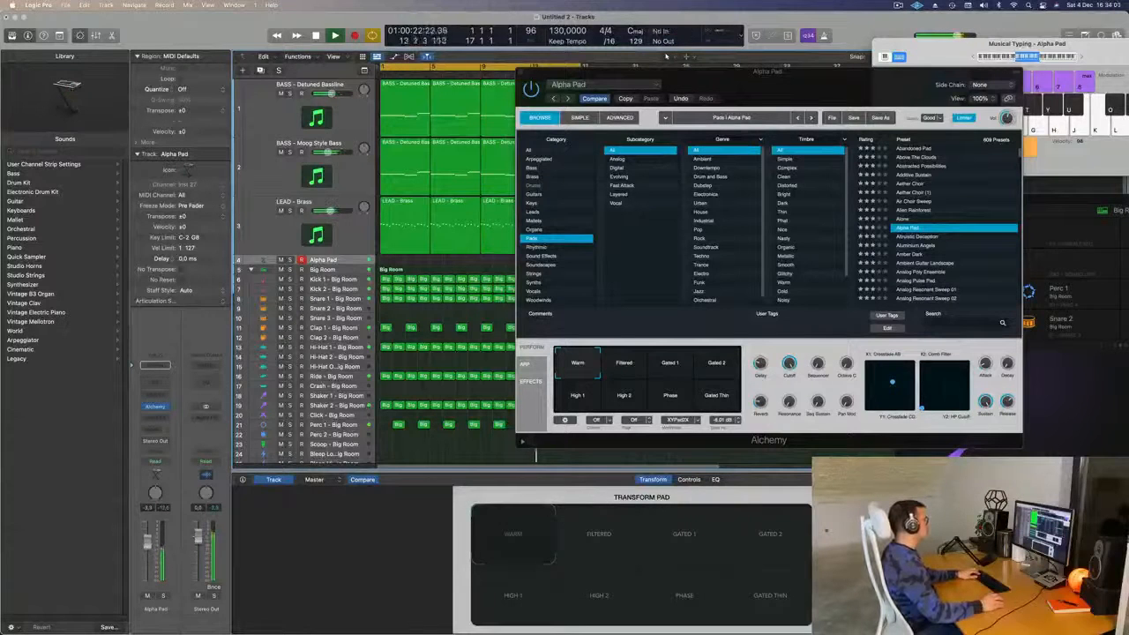
key(l)
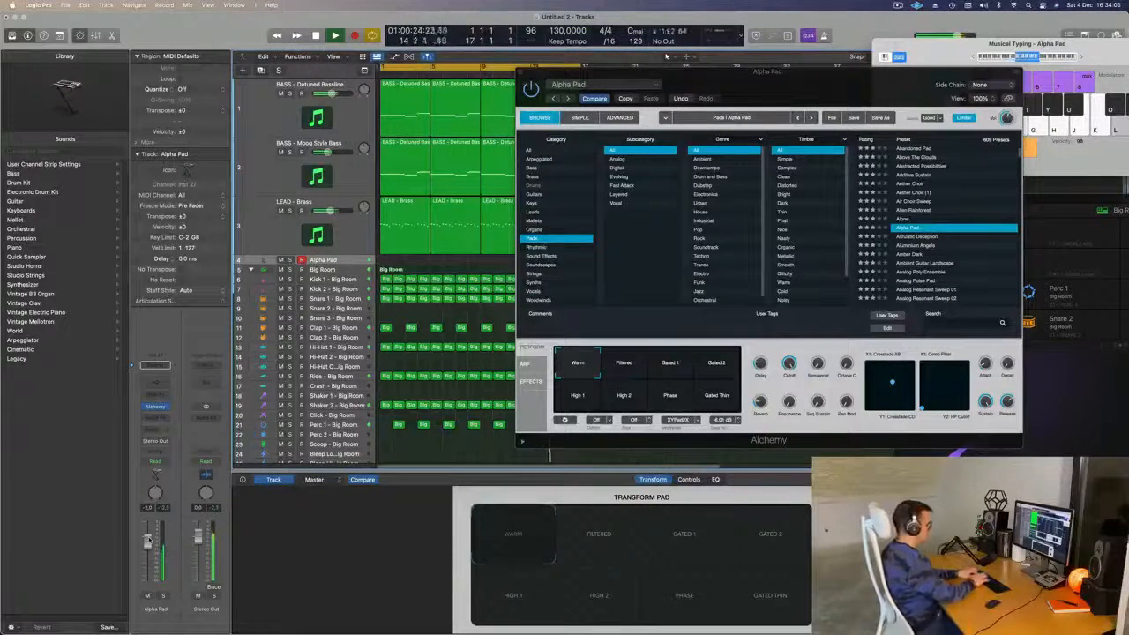
key(l)
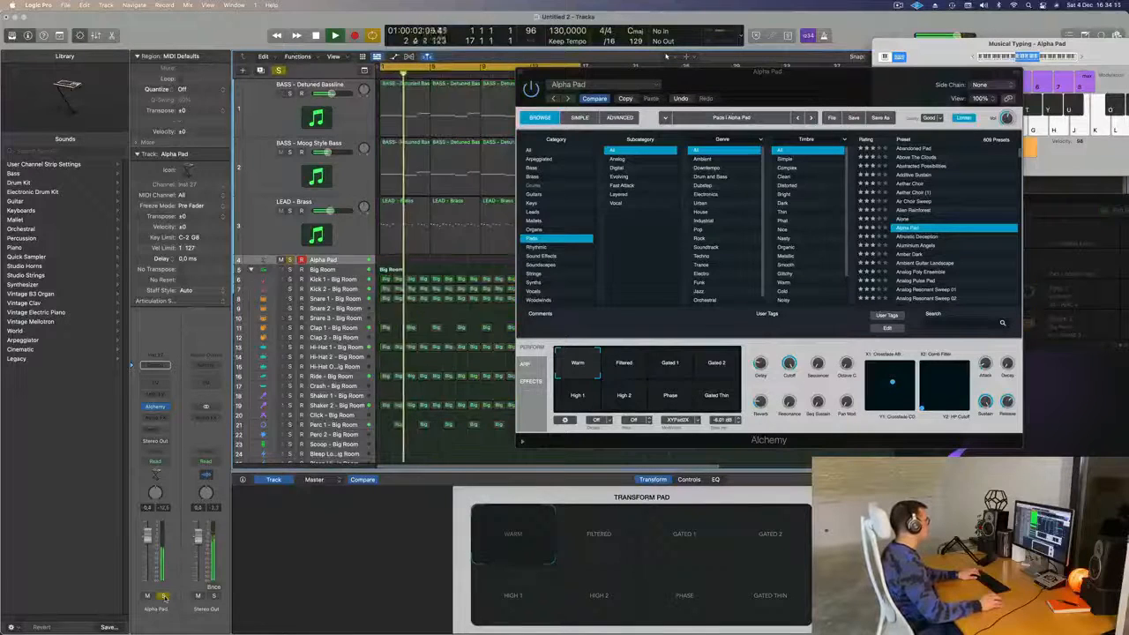
Reposition the Alchemy window and audition Alpha Pad's Filtered and Gated 1 transform variations.
drag(628, 72, 547, 105)
click(555, 397)
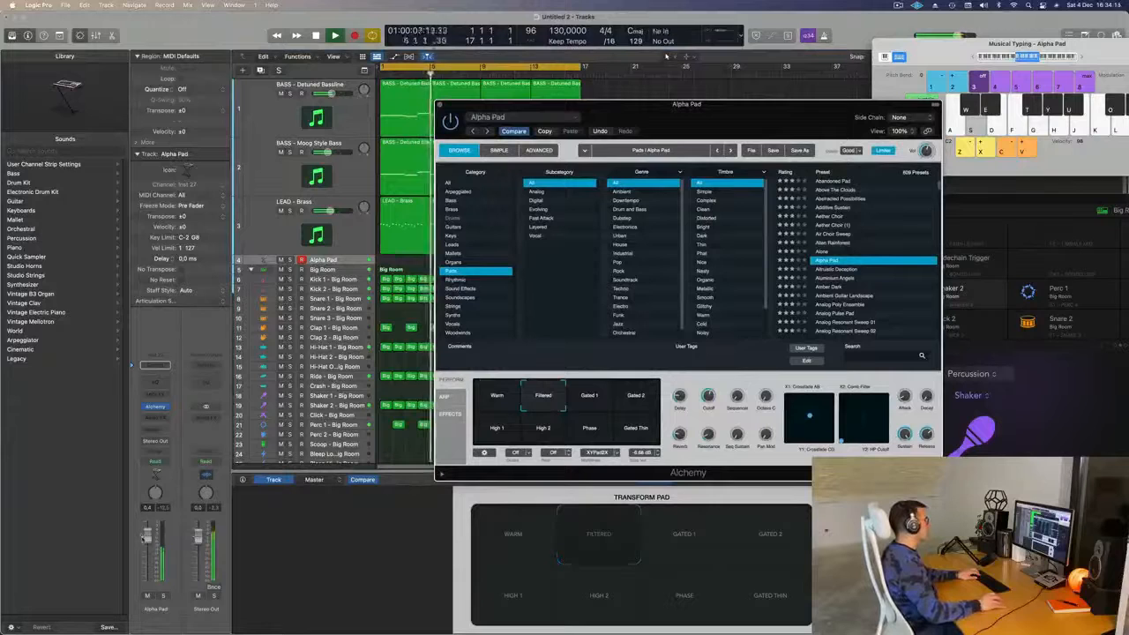
click(604, 401)
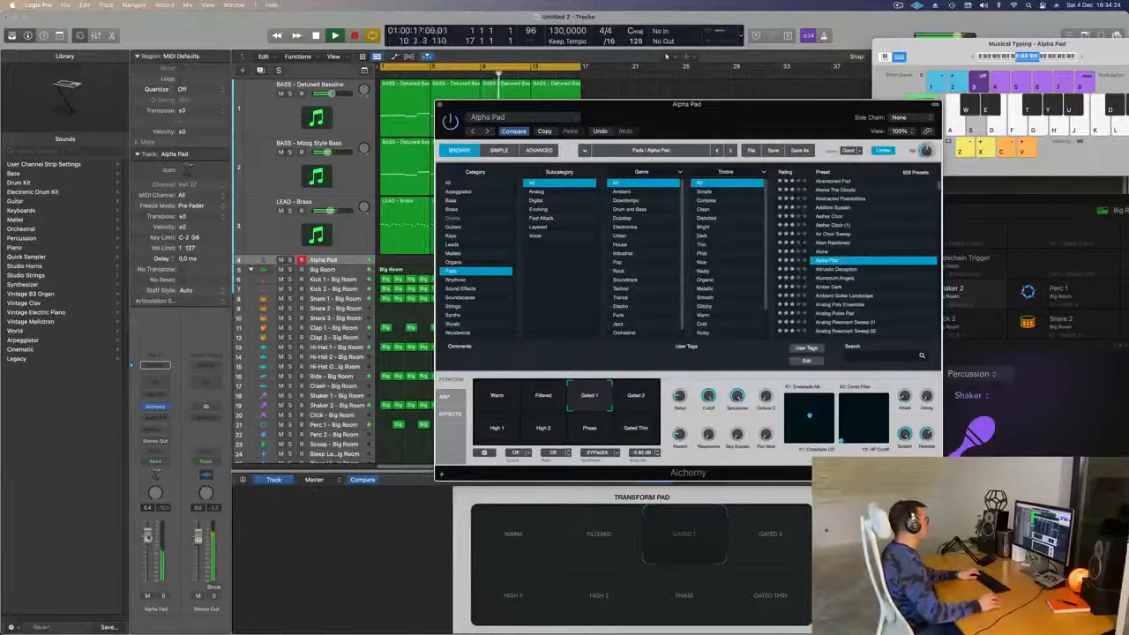
Lower the Alpha Pad track's volume slightly and solo it briefly to compare it with the full mix.
drag(147, 537, 147, 538)
click(163, 597)
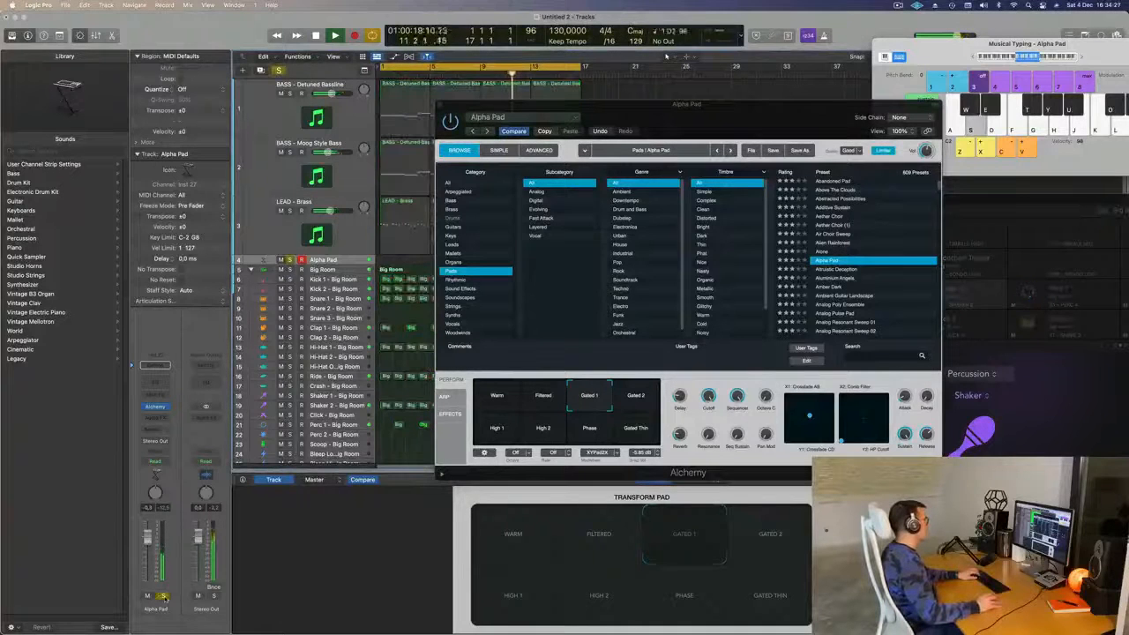
click(163, 596)
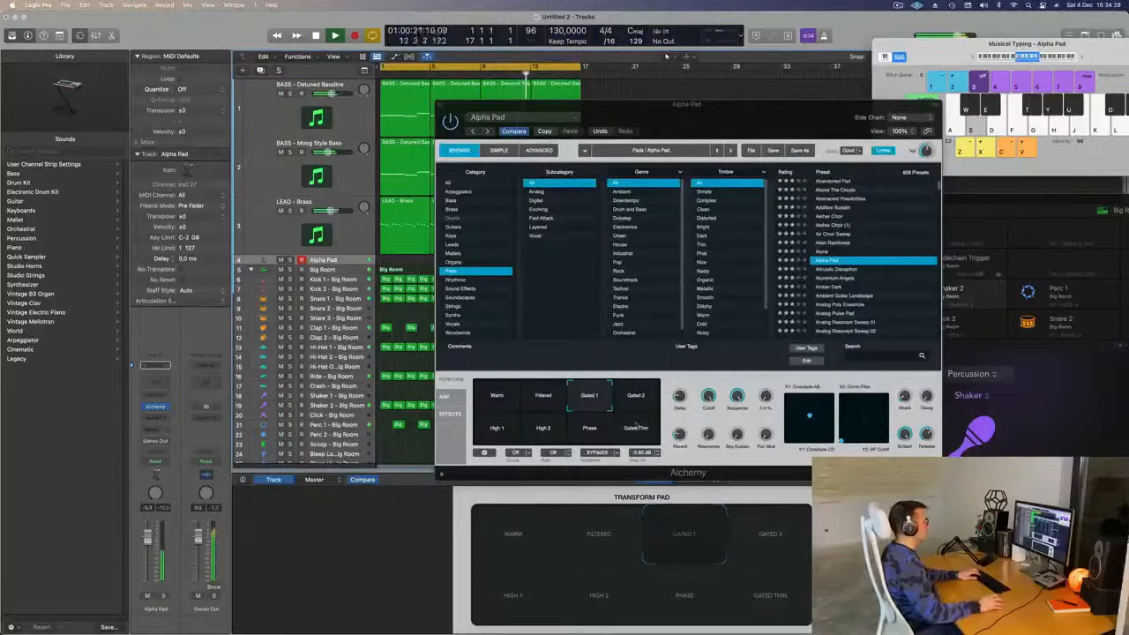
Try Alpha Pad's Gated Thin variation and set the transform pad back to Warm.
click(637, 428)
click(496, 401)
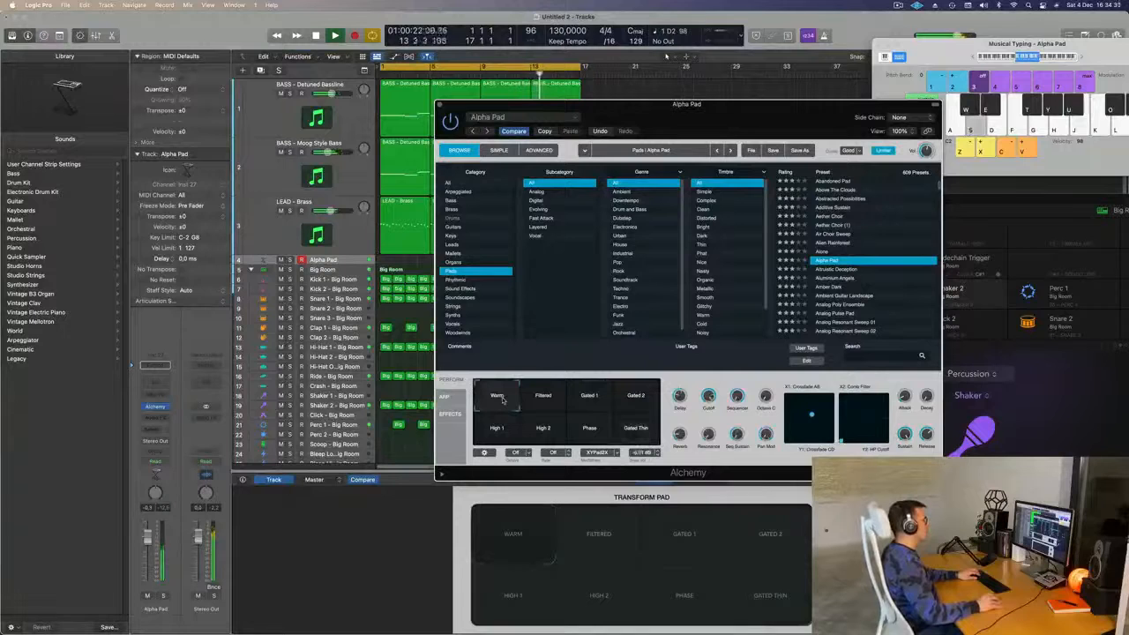
Audition the Alpha Pad sound, load the Altruistic Deception preset in Alchemy and play test notes with it over the loop.
key(j)
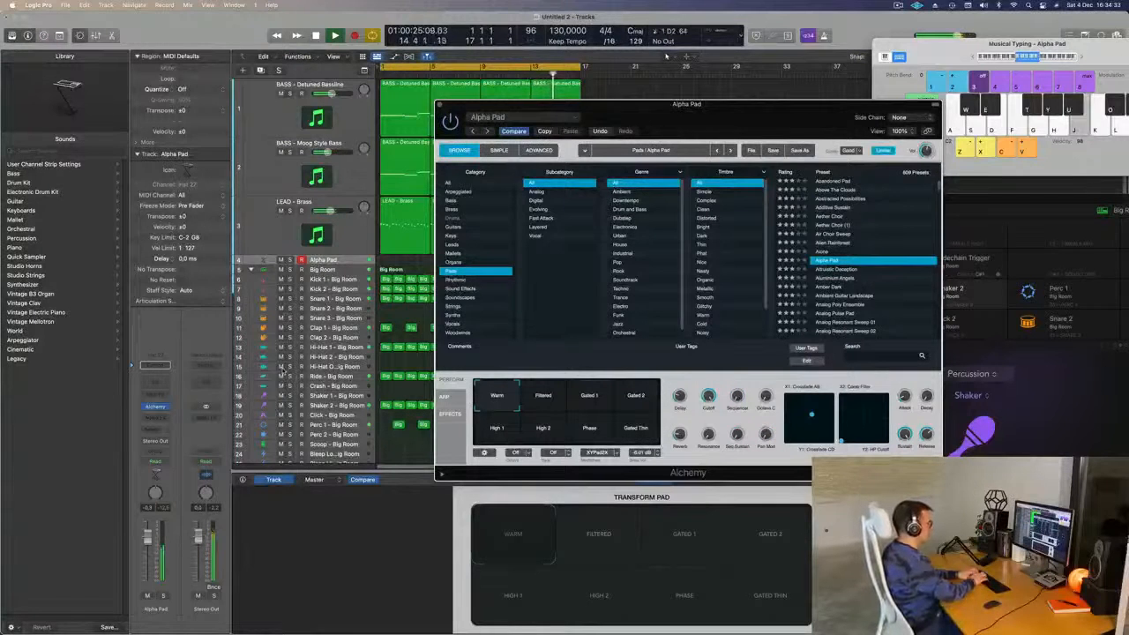
key(h)
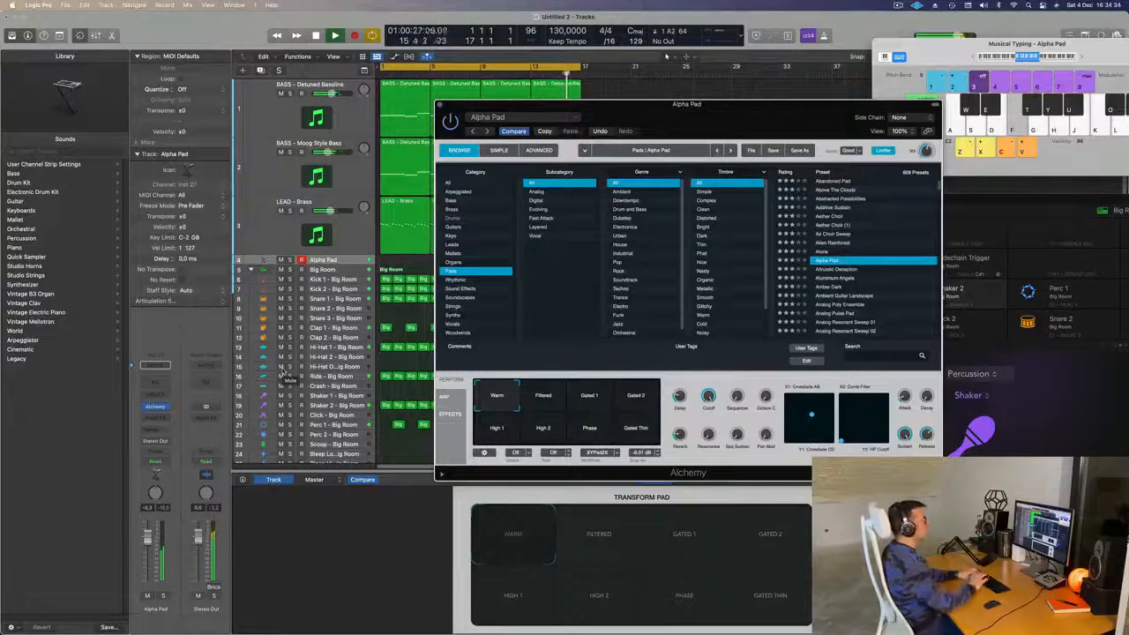
key(f)
click(841, 271)
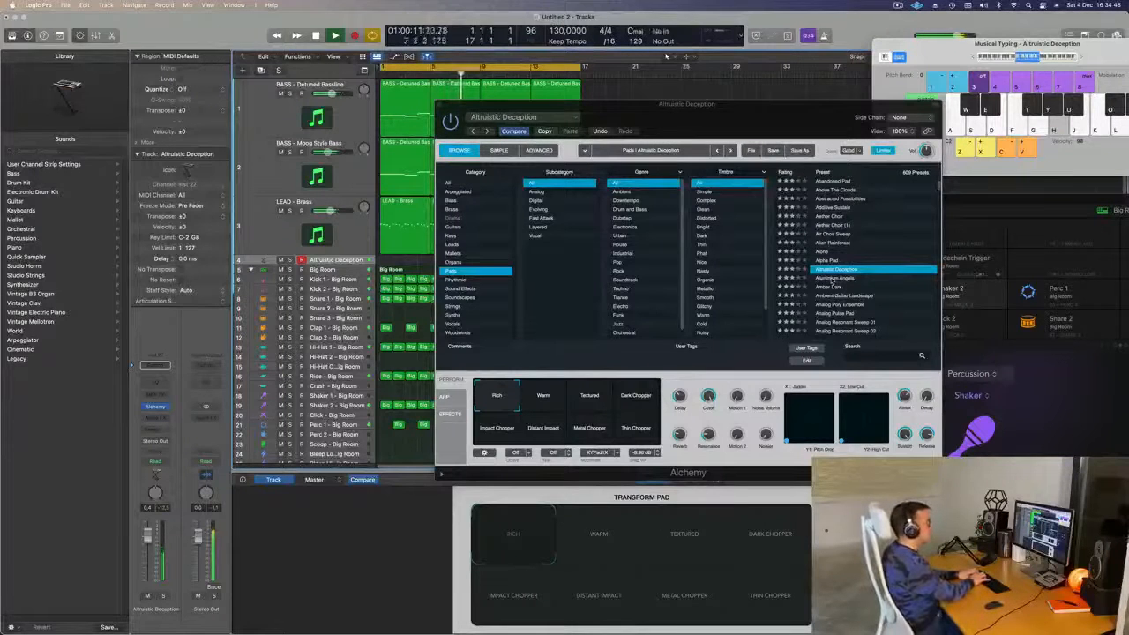
key(k)
key(s)
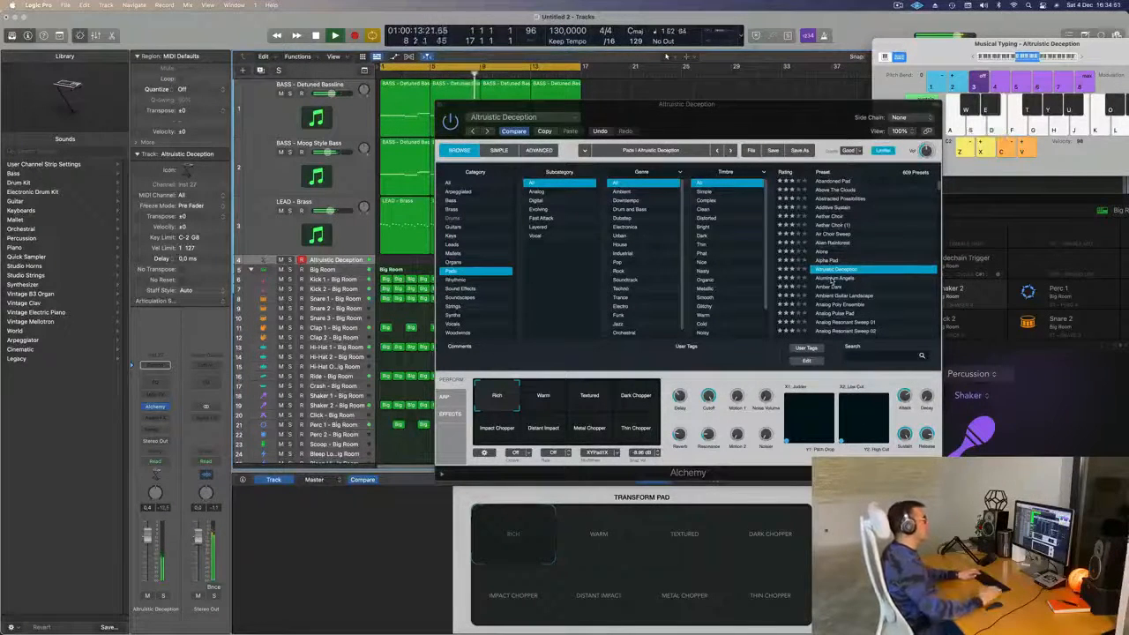
Load the Aluminium Angels preset and play test notes with it over the looping track.
click(831, 278)
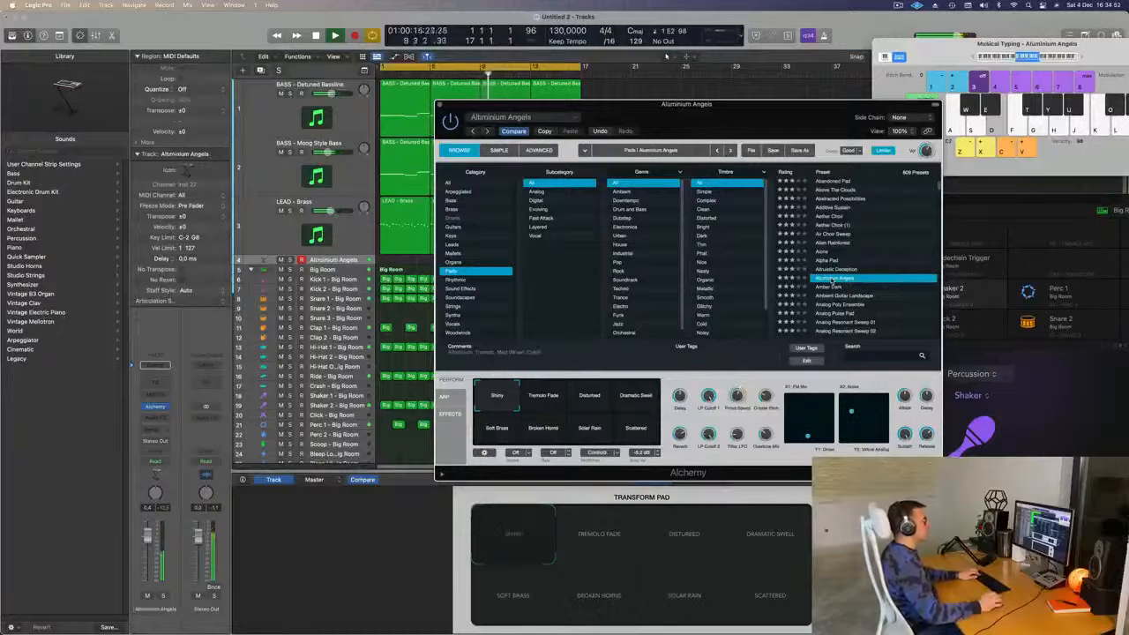
key(d)
key(s)
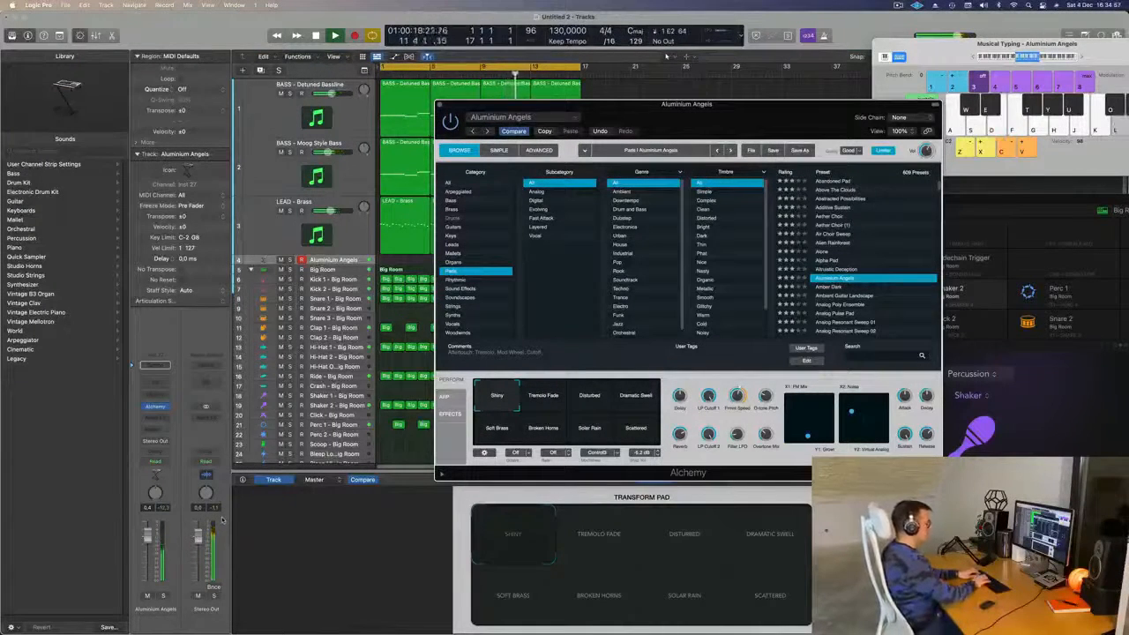
key(k)
key(s)
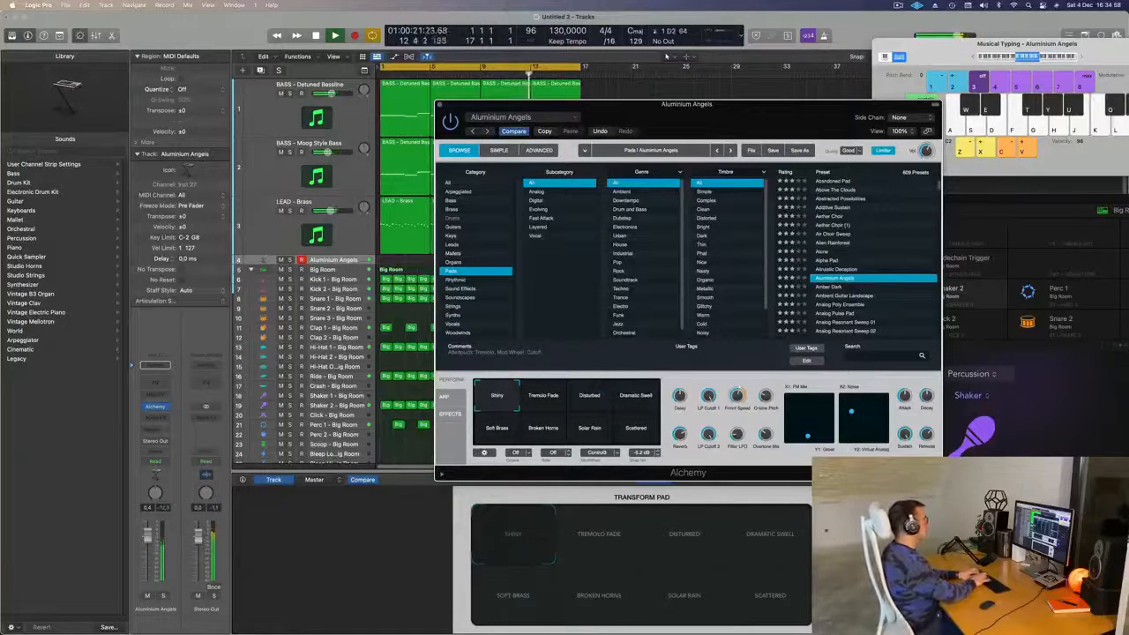
Add a send to Bus 5 on the Aluminium Angels channel strip.
click(155, 364)
mouse_move(152, 443)
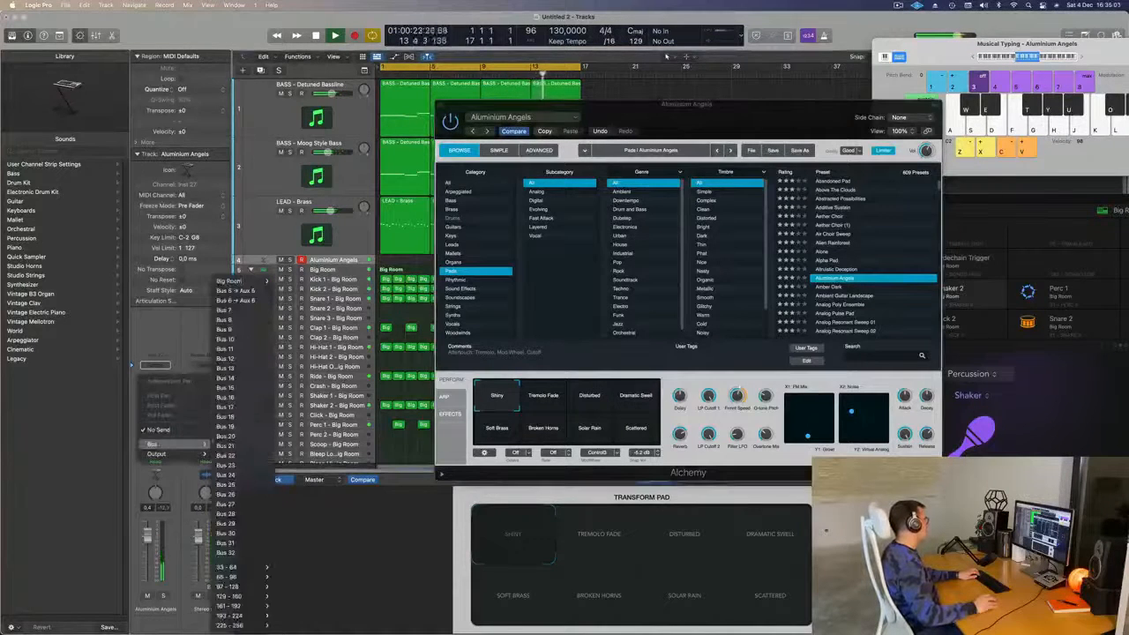
click(240, 290)
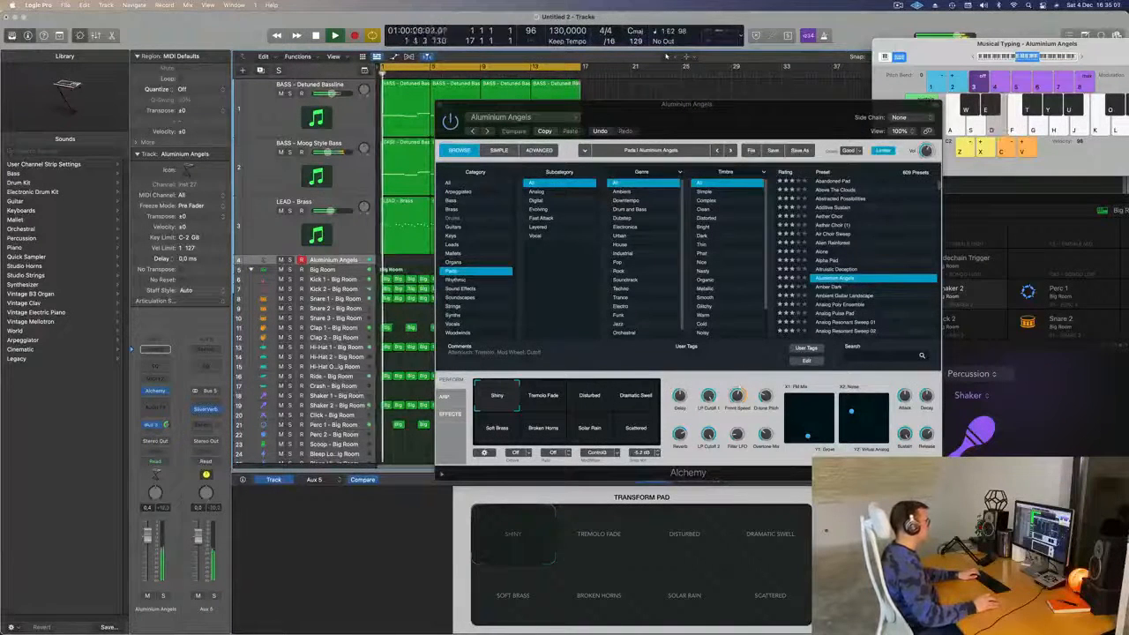
Move the Musical Typing window into view and play test notes to hear Aluminium Angels with the Bus 5 send.
drag(1062, 52, 1020, 66)
key(s)
key(x)
key(d)
key(f)
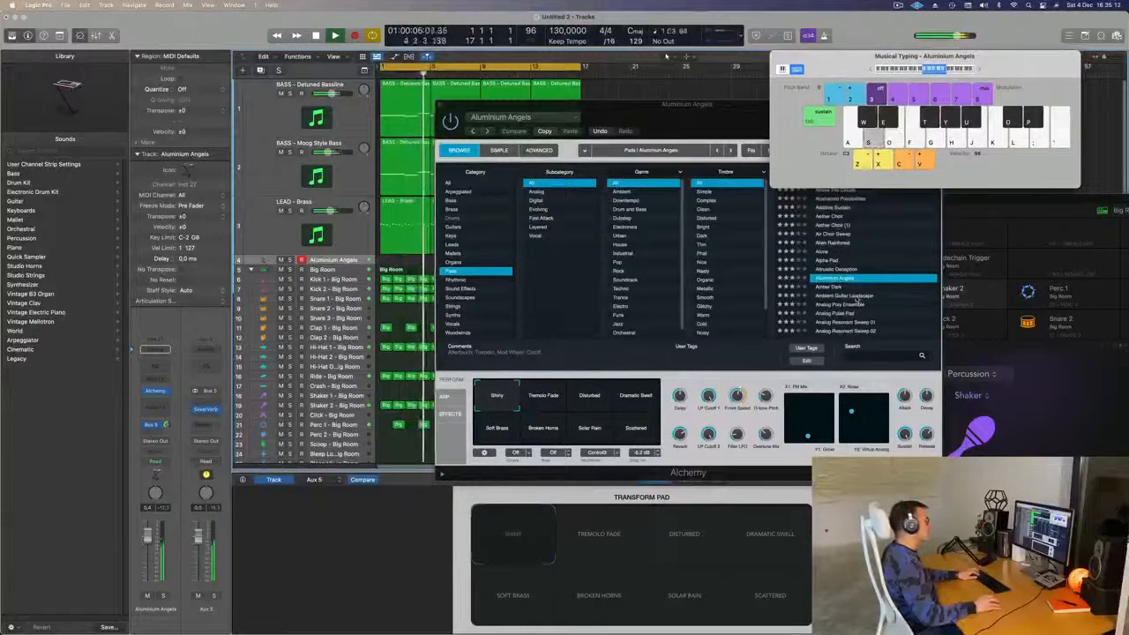
key(Return)
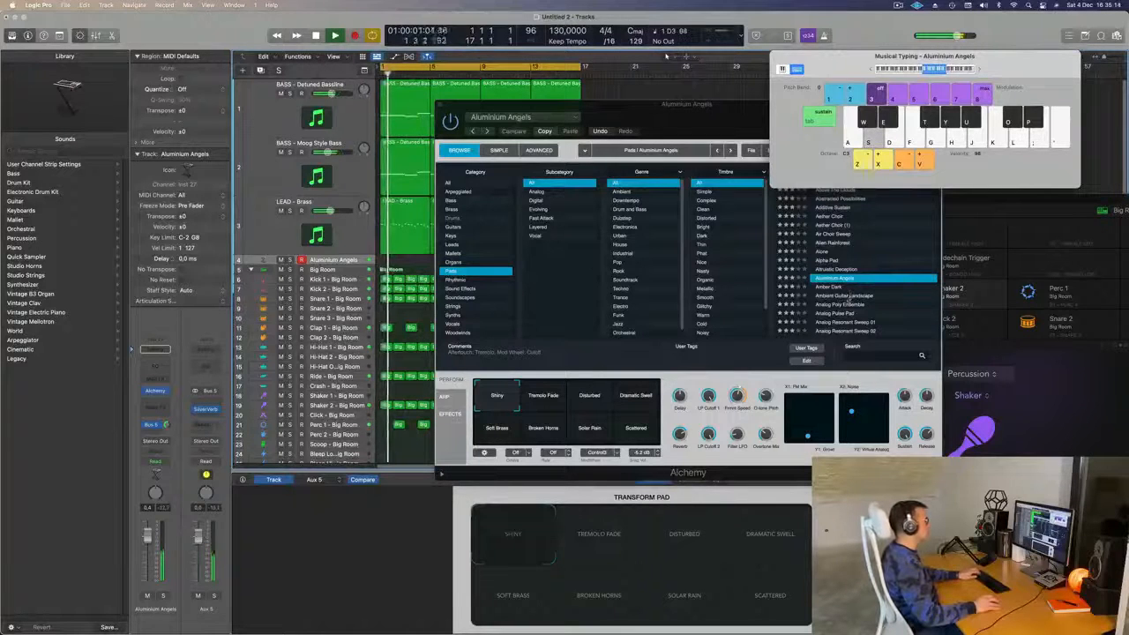
Load the Ambient Guitar Landscape preset, rearrange the floating windows and play test notes with it.
click(844, 298)
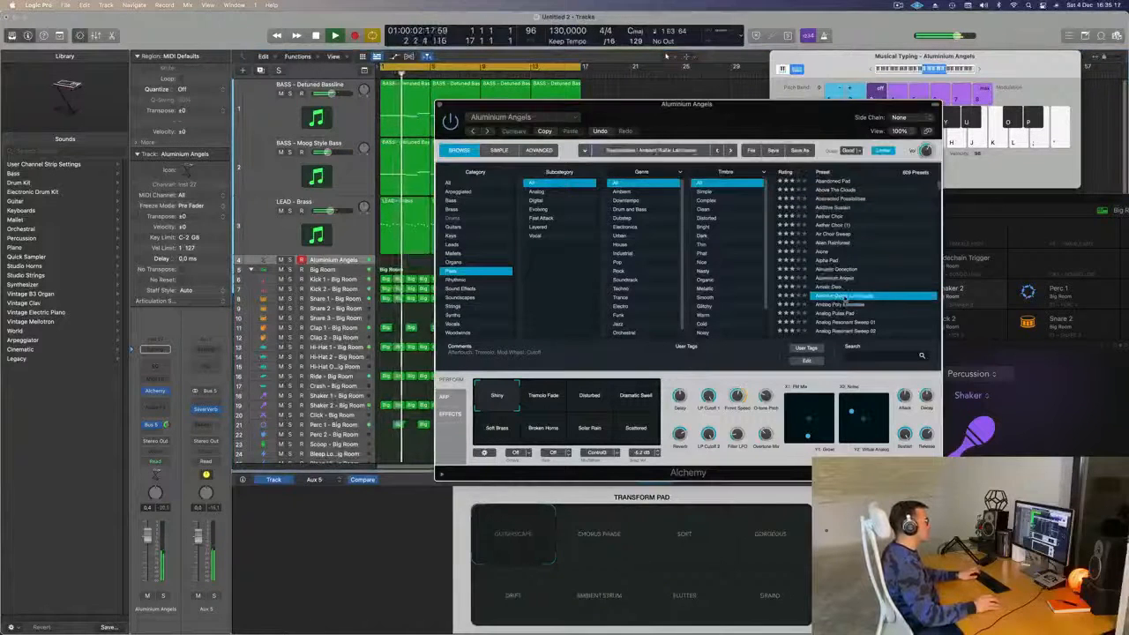
drag(852, 104, 826, 94)
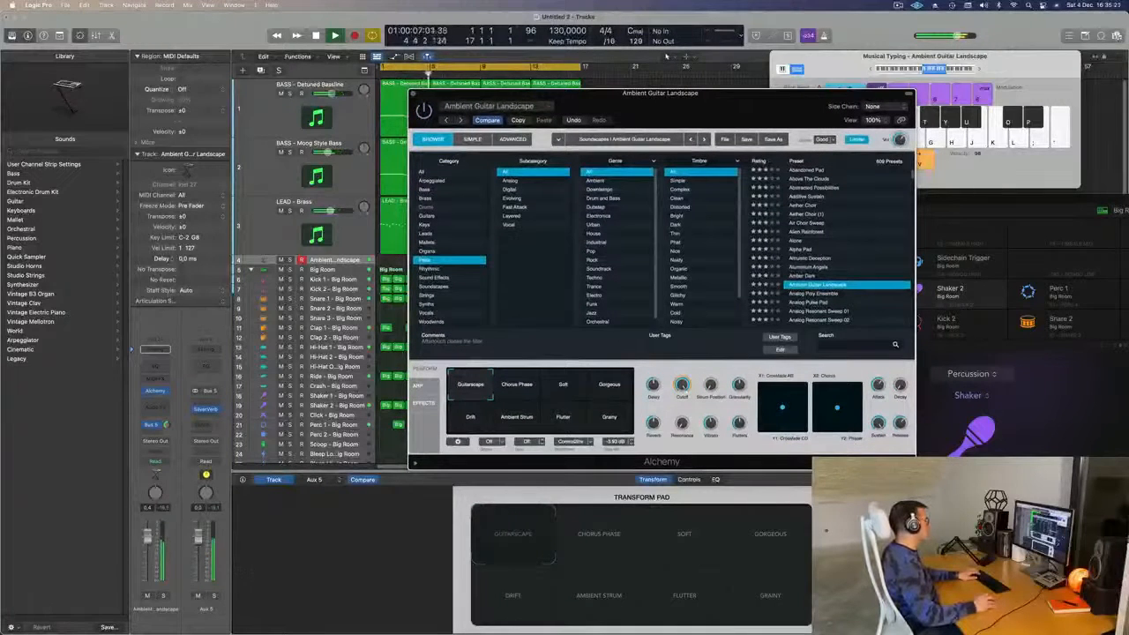
drag(858, 68, 836, 60)
key(s)
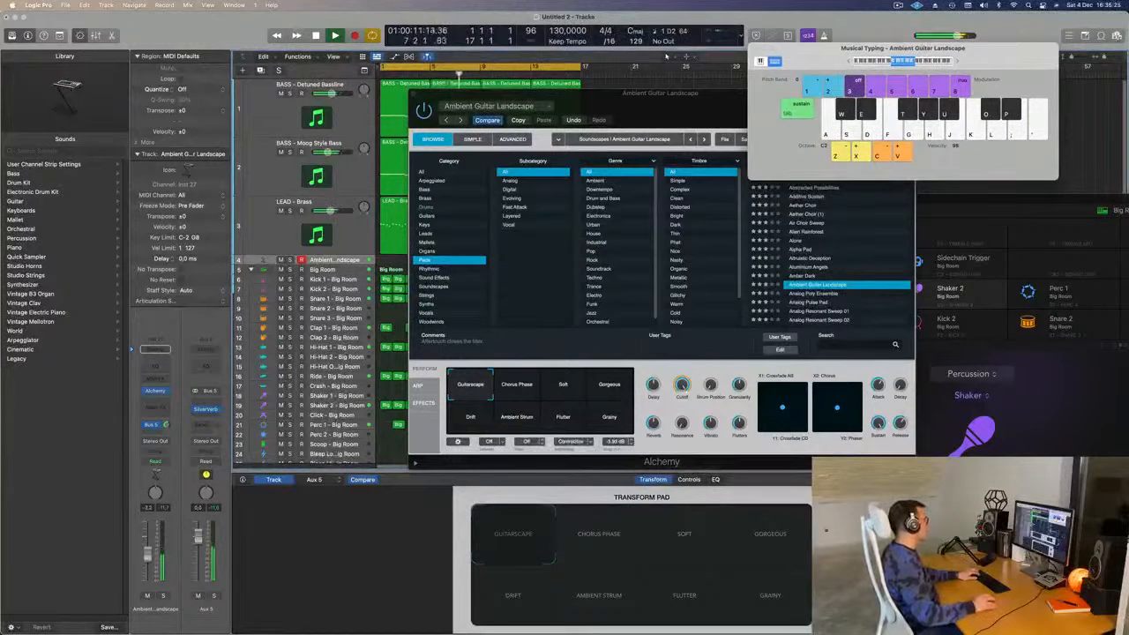
Load the Analog Poly Ensemble preset, set the track volume to -1.1 dB and rehearse a melody over the loop.
click(820, 292)
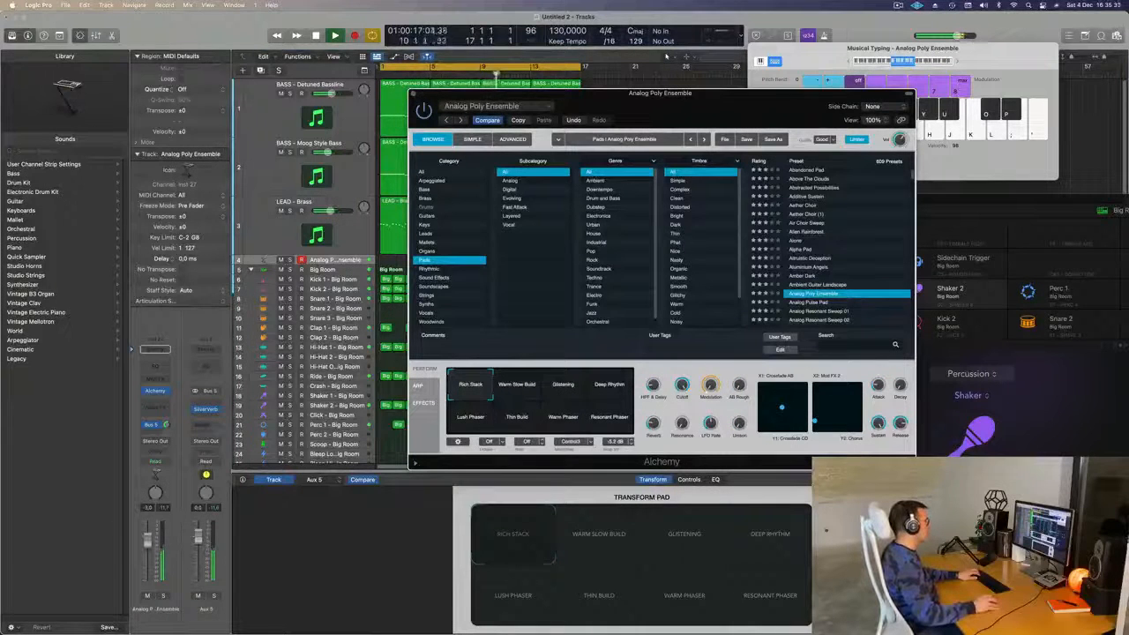
drag(149, 535, 148, 529)
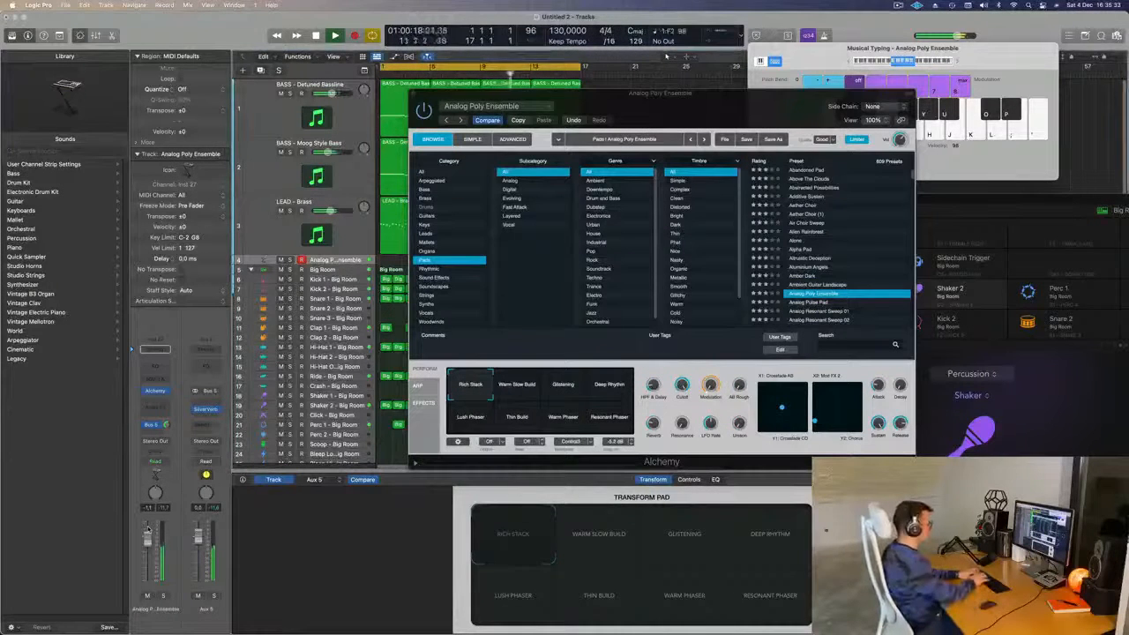
key(j)
key(l)
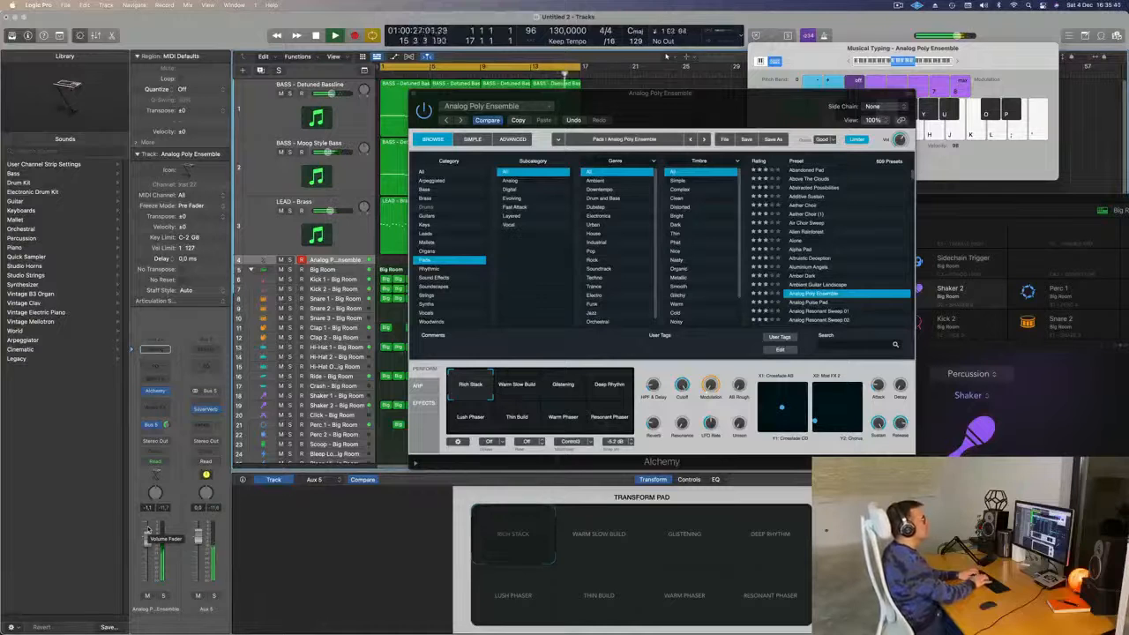
key(semicolon)
key(l)
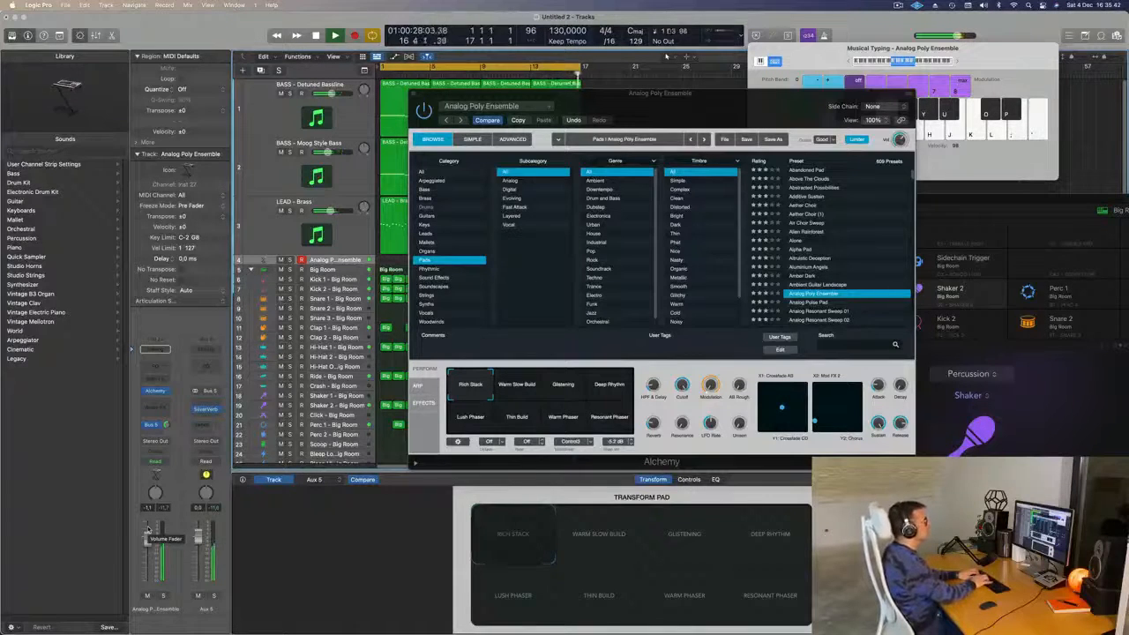
key(semicolon)
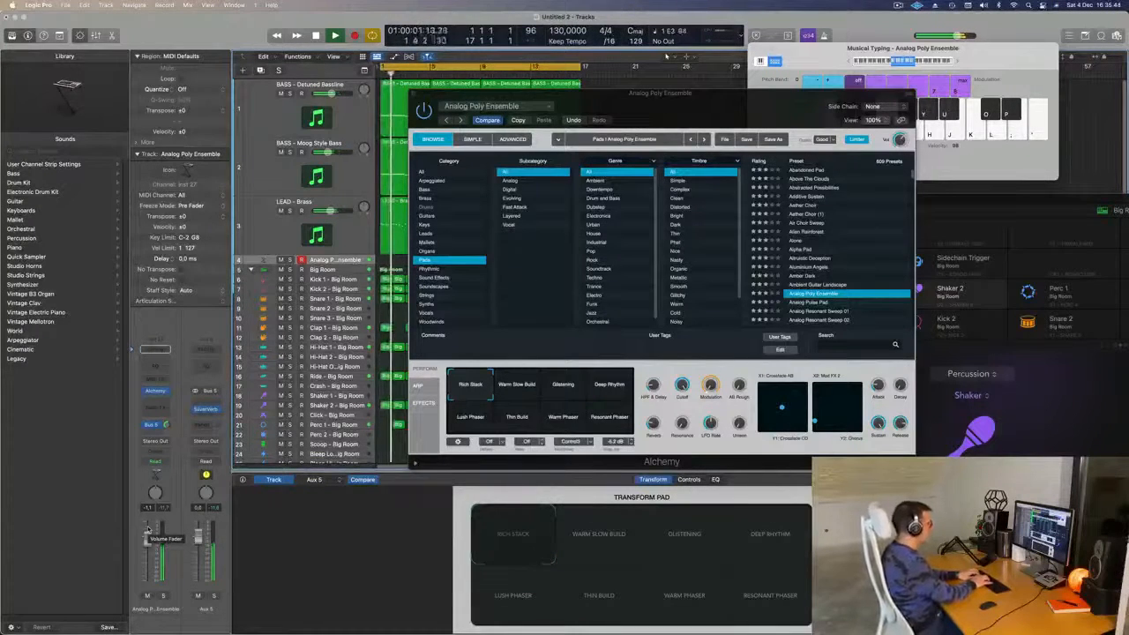
Record the rehearsed melody on the Analog Poly Ensemble track over the cycle range up to bar 17 and stop recording.
key(semicolon)
key(semicolon)
key(semicolon)
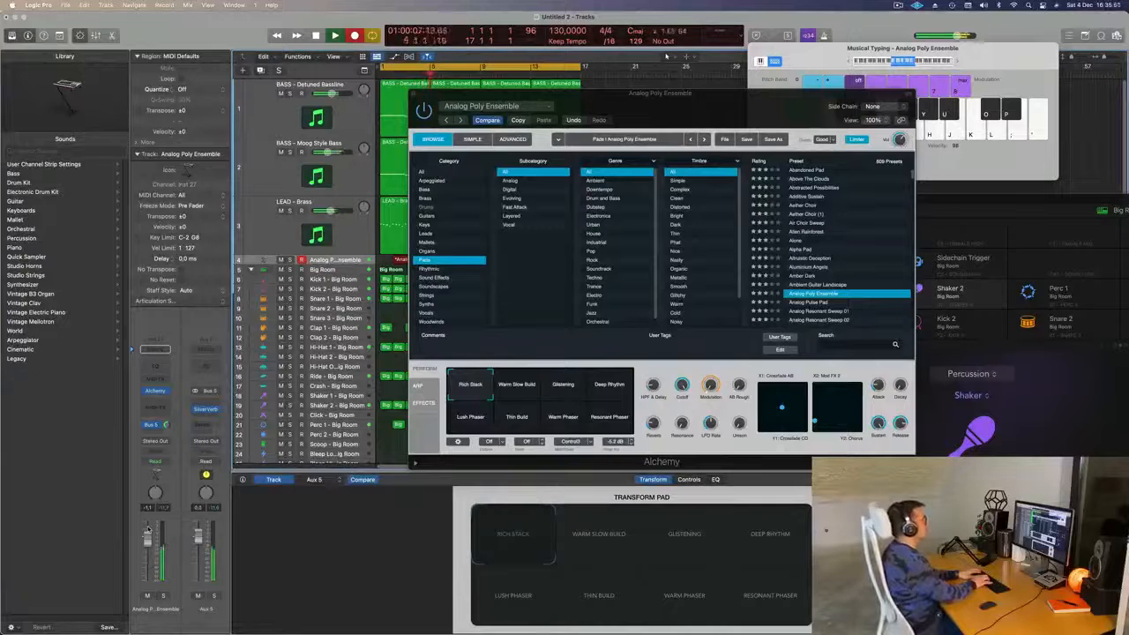
key(semicolon)
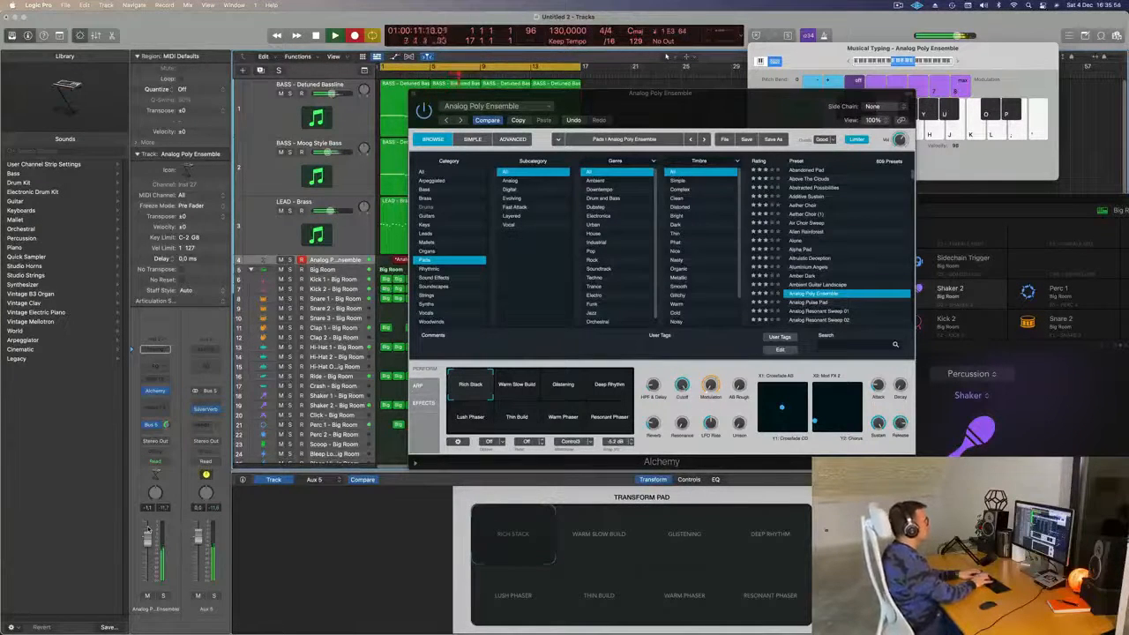
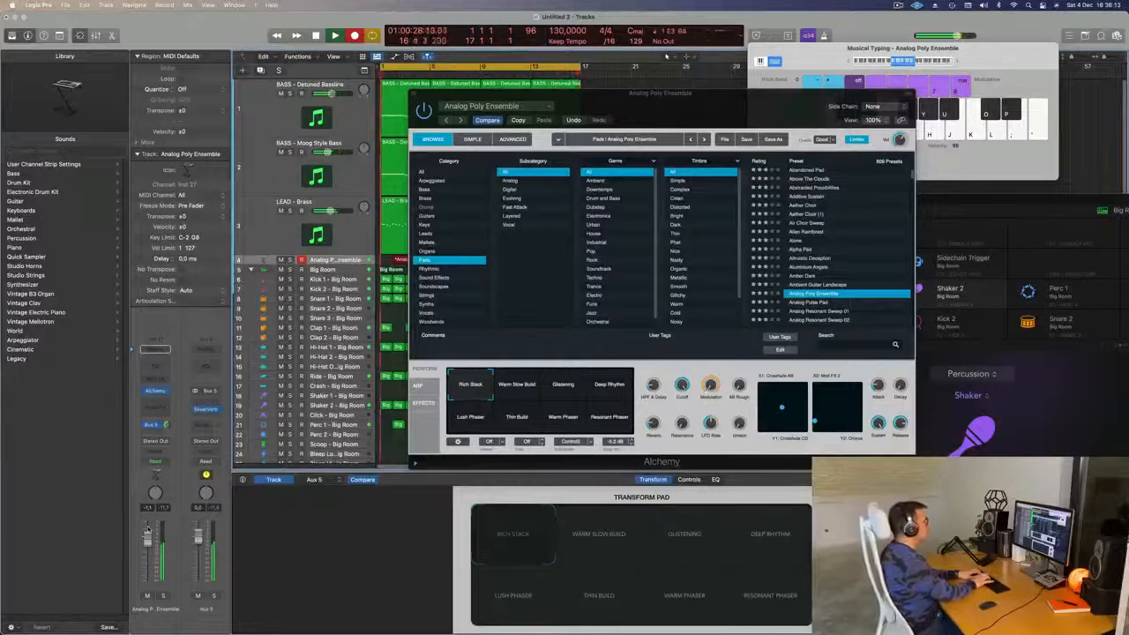
key(space)
Split the recorded region at bar 13, delete the earlier part and move the remaining four-bar part to bar 1.
drag(688, 94, 963, 105)
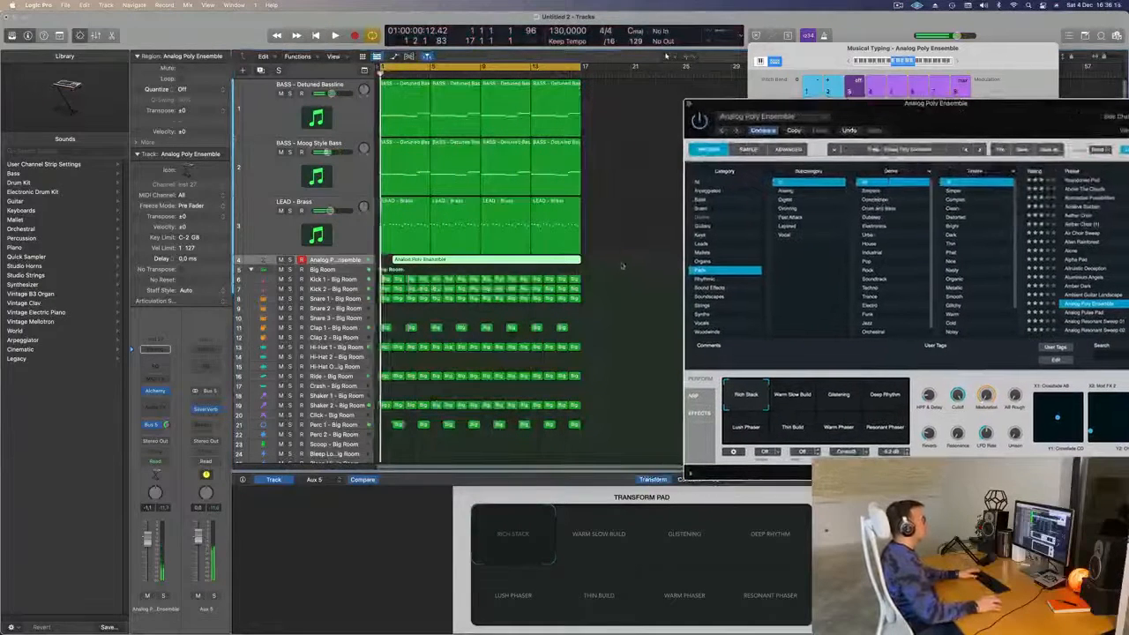
key(space)
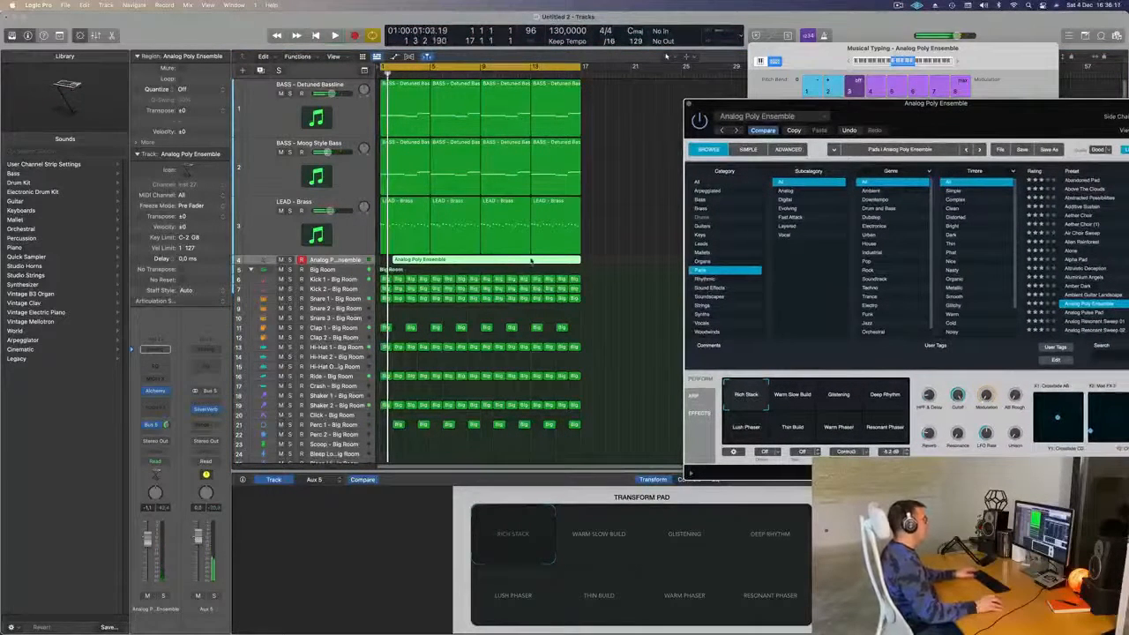
super+double_click(531, 260)
click(514, 259)
key(BackSpace)
drag(556, 259, 340, 258)
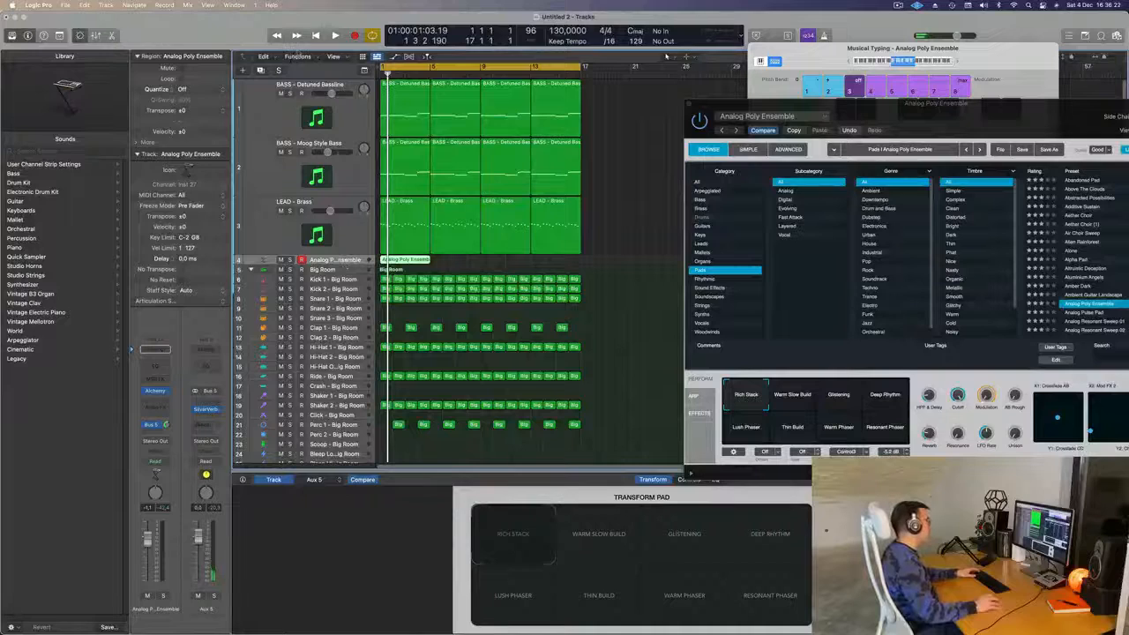
Show the toolbar, enlarge the Analog Poly Ensemble track with Track Zoom and briefly play the arrangement.
key(ctrl+alt+super+t)
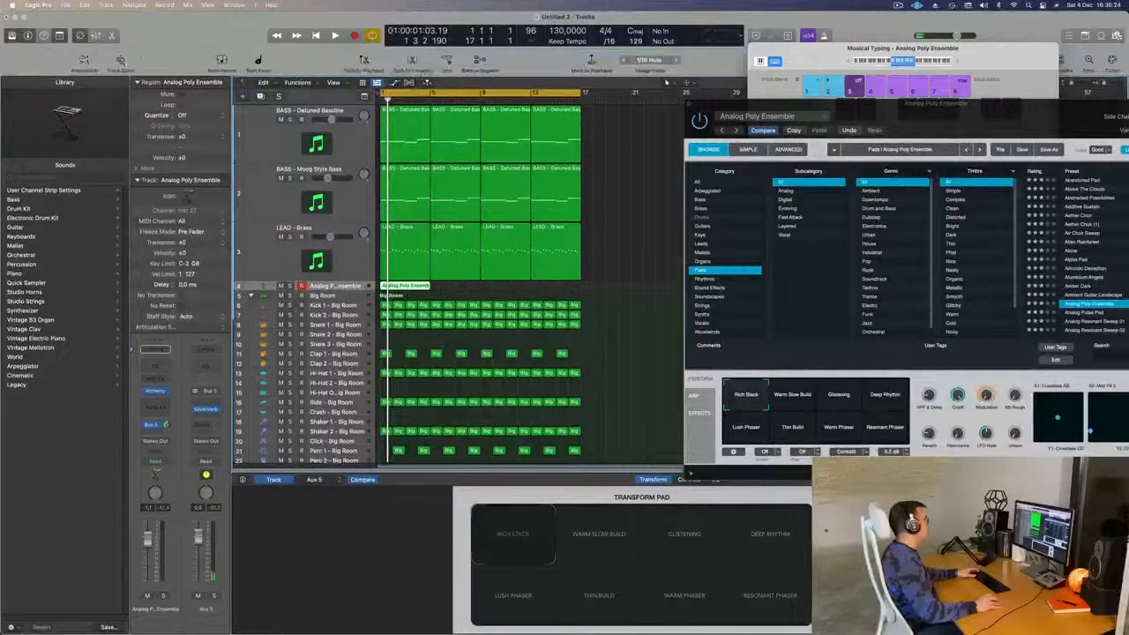
key(ctrl+z)
key(space)
click(482, 311)
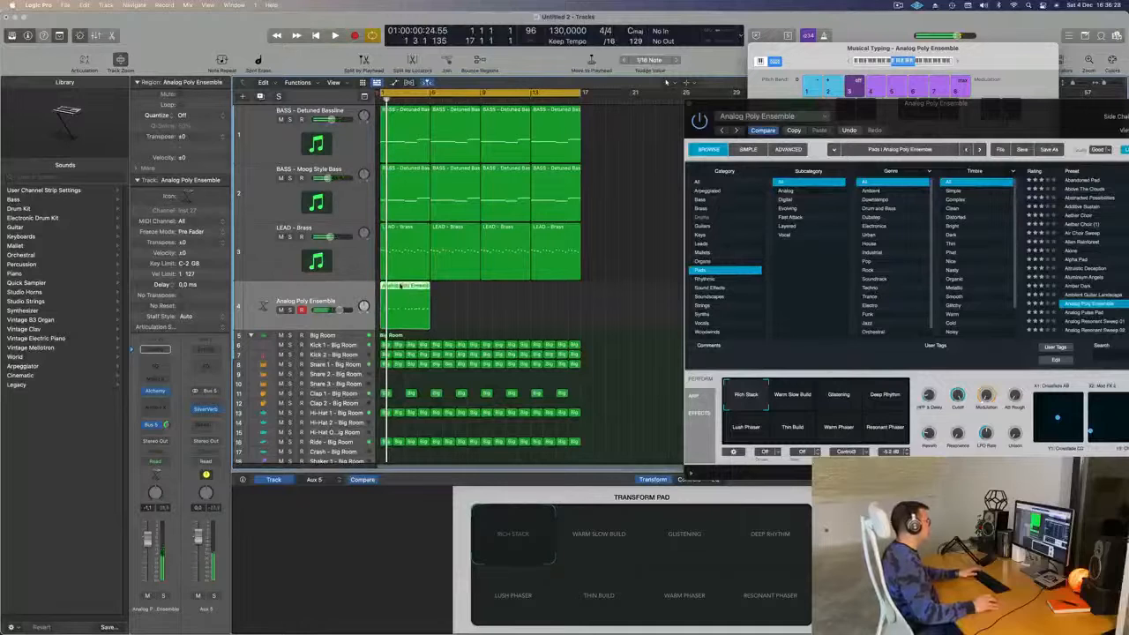
Quantize all notes of the Analog Poly Ensemble region to 1/16 notes in the Piano Roll and play them from the start.
double_click(400, 286)
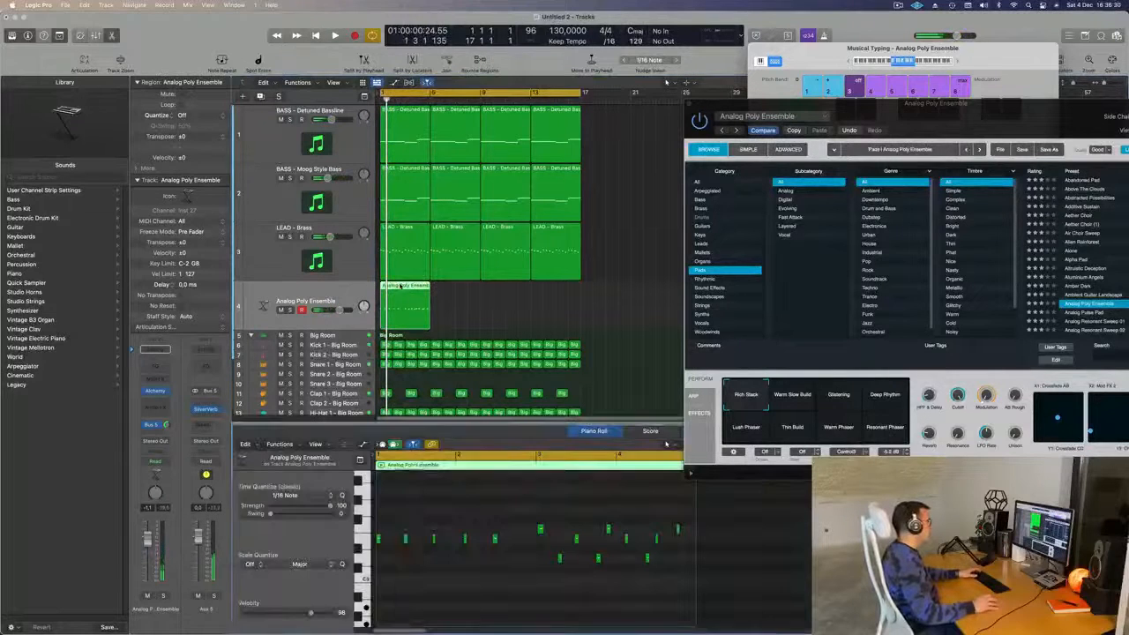
key(super+a)
click(458, 605)
key(space)
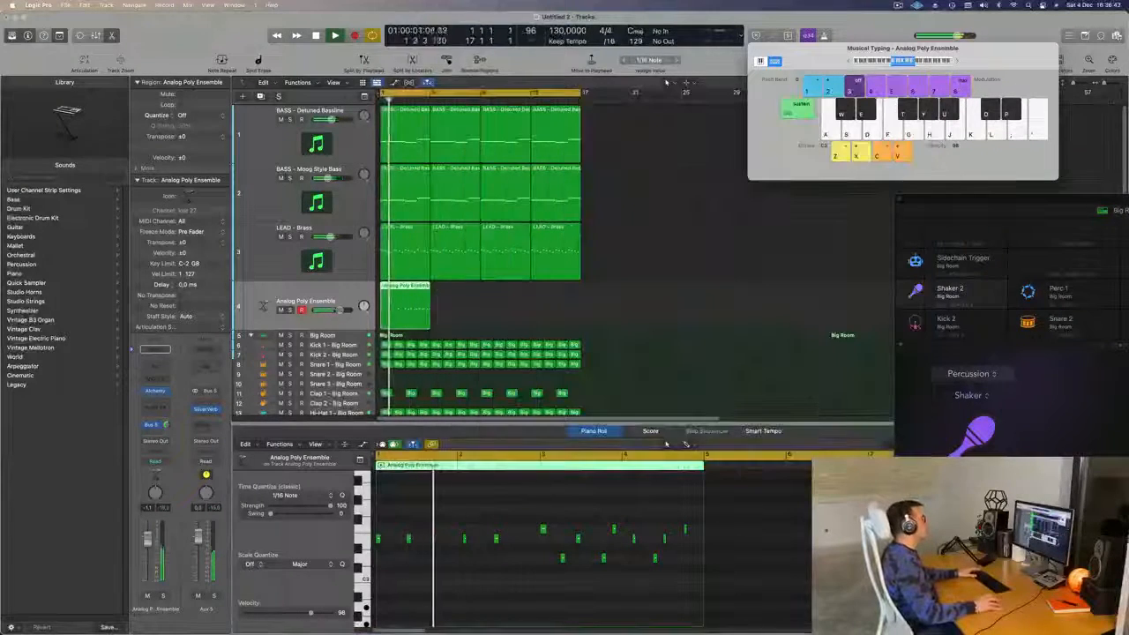
key(Return)
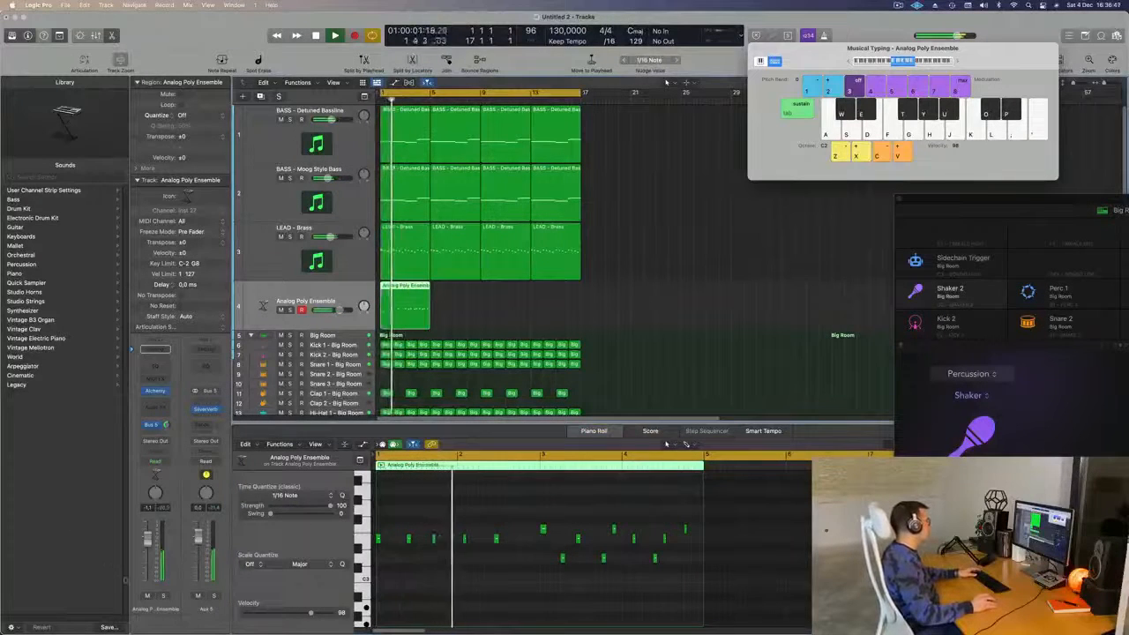
Add a Channel EQ to the Analog Poly Ensemble track with a low cut at 550 Hz, and close its window.
click(159, 368)
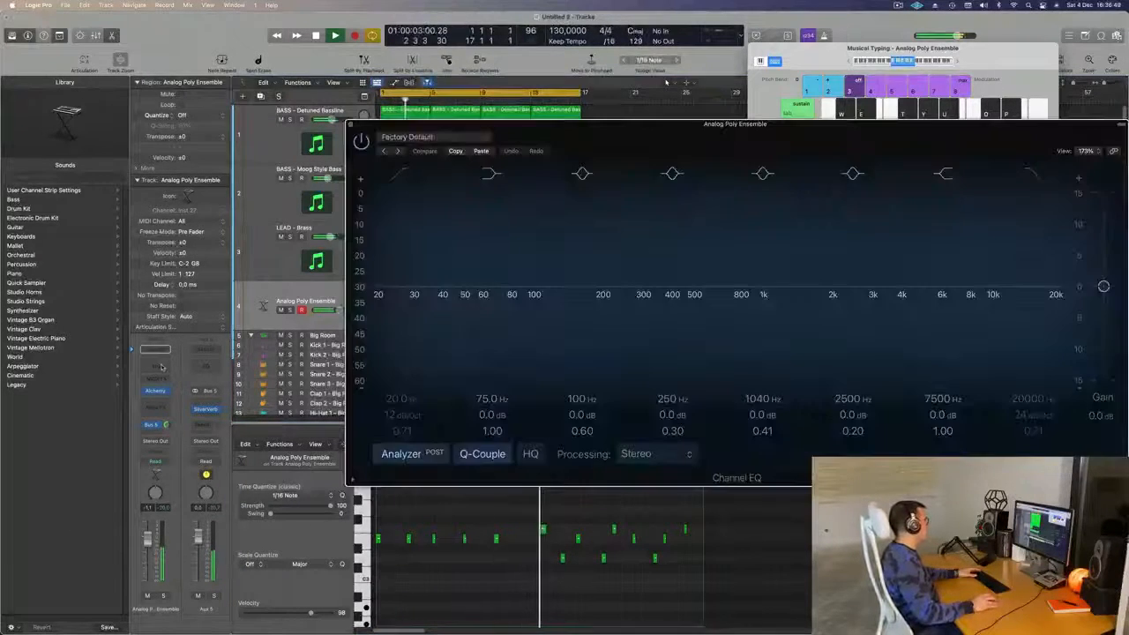
drag(638, 142, 496, 148)
click(265, 180)
drag(300, 275, 595, 219)
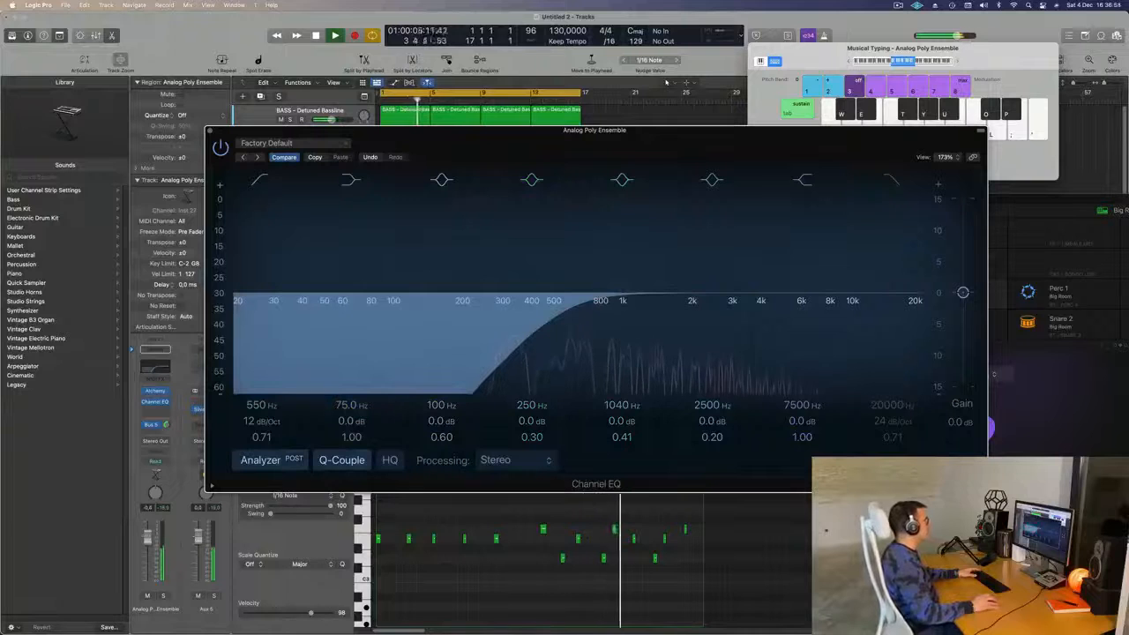
drag(211, 132, 245, 140)
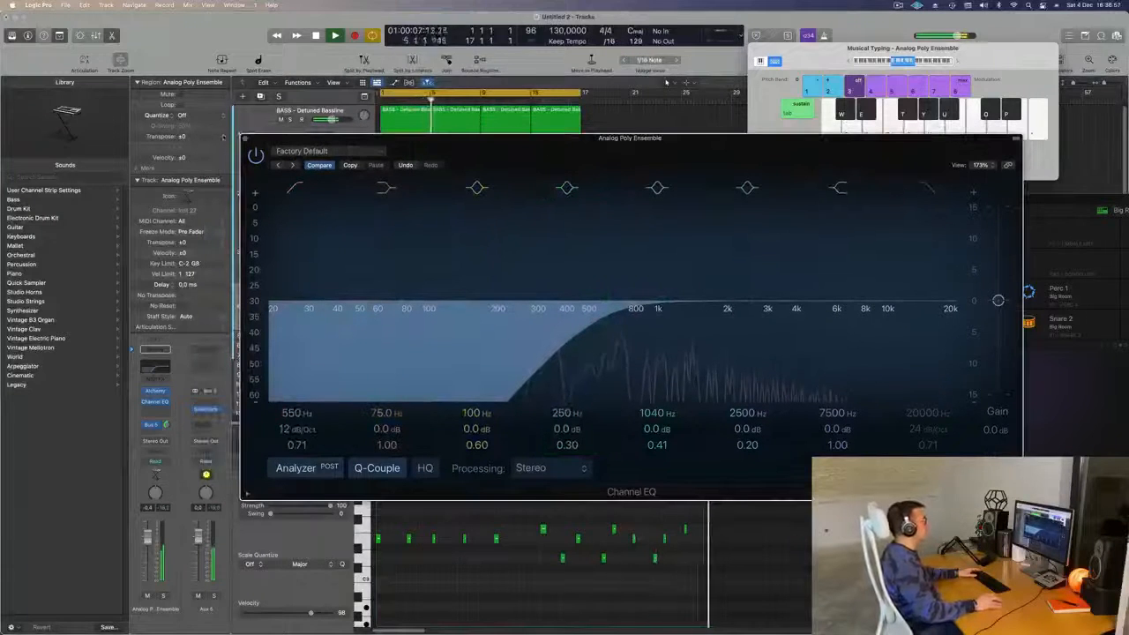
click(246, 138)
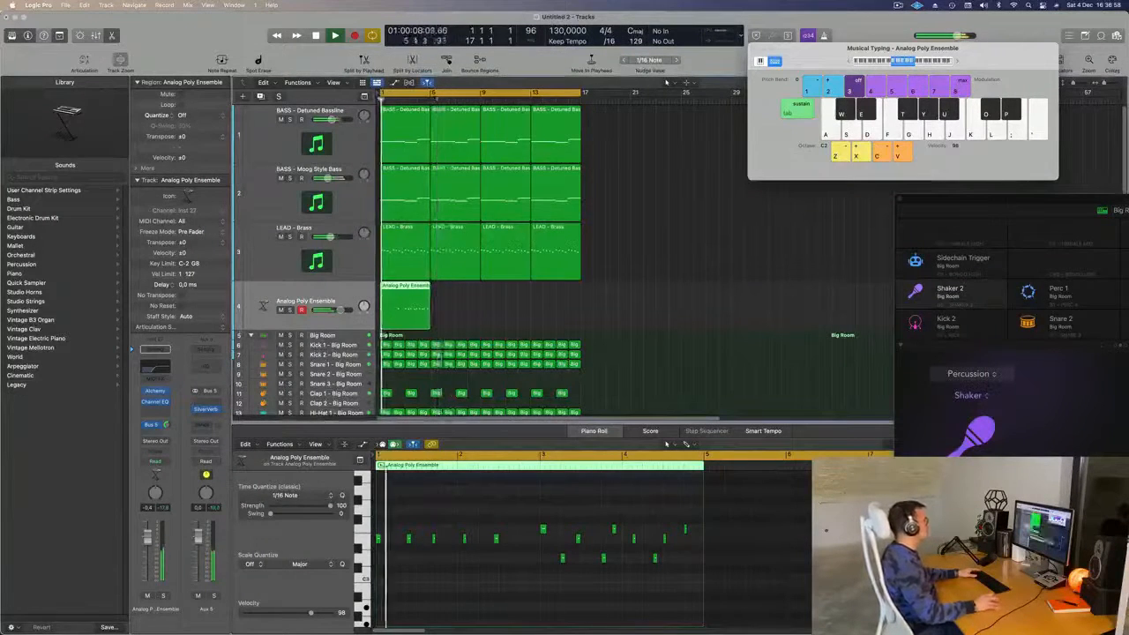
Copy the Analog Poly Ensemble region to bar 9 and reduce the track height in the arrangement.
drag(394, 289, 514, 269)
scroll(638, 325, down, 4)
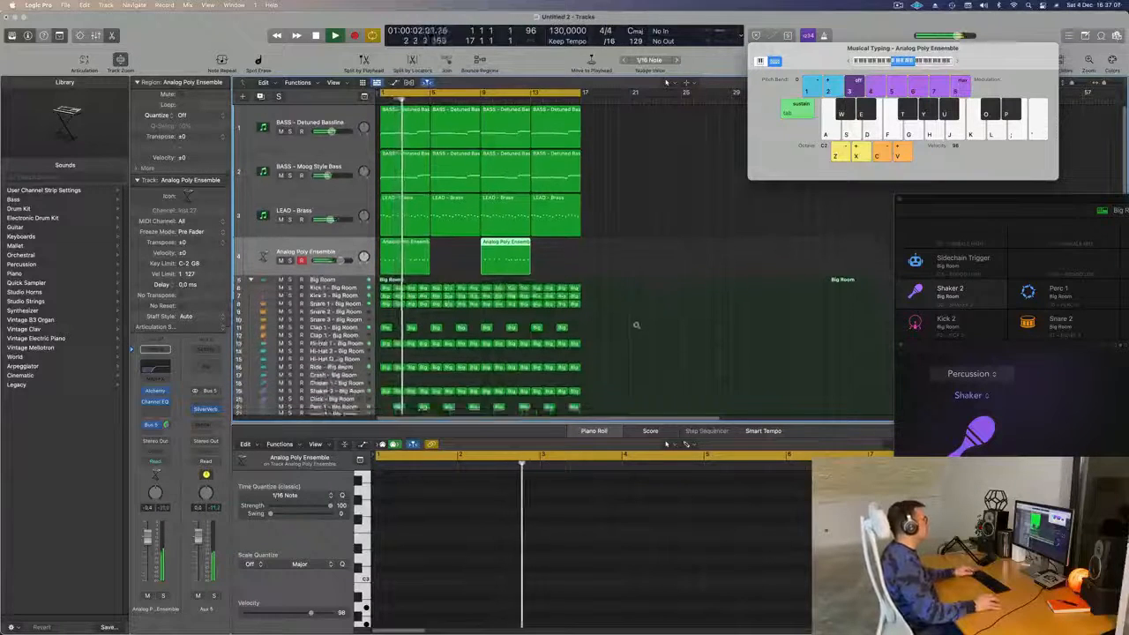
Play the arrangement to hear the Analog Poly Ensemble regions together with the other tracks.
scroll(639, 328, down, 3)
click(638, 328)
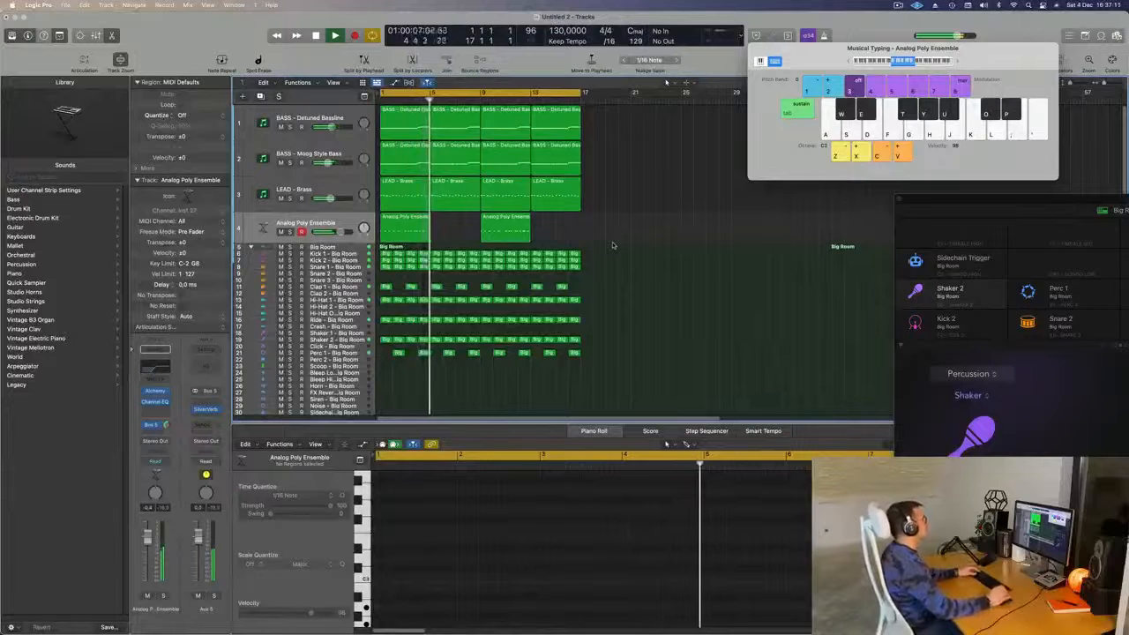
key(space)
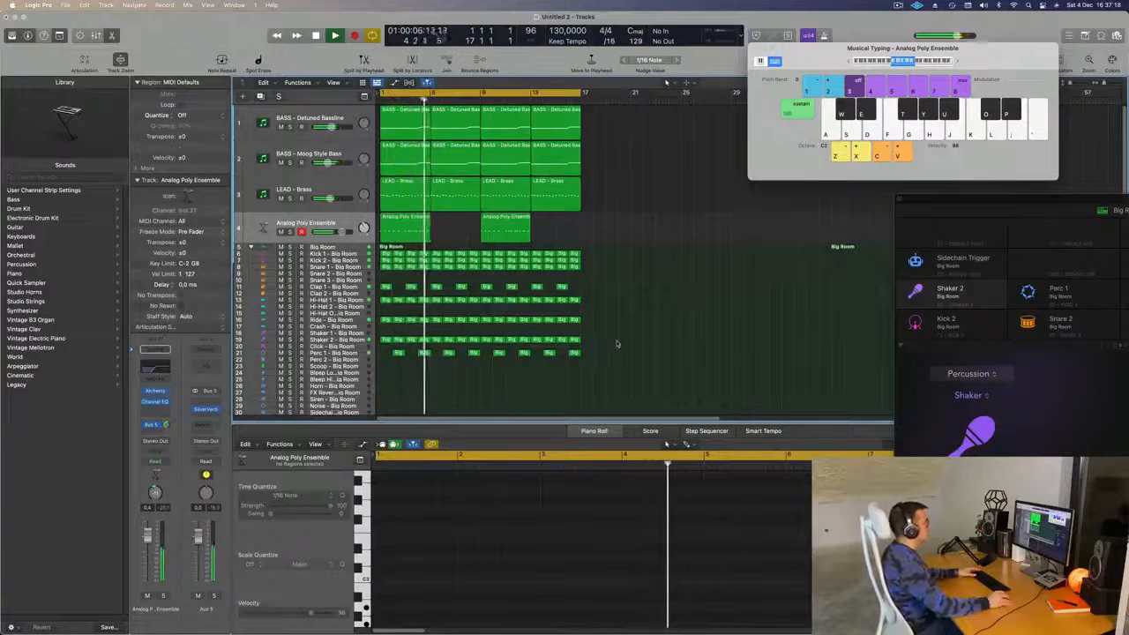
scroll(649, 300, down, 1)
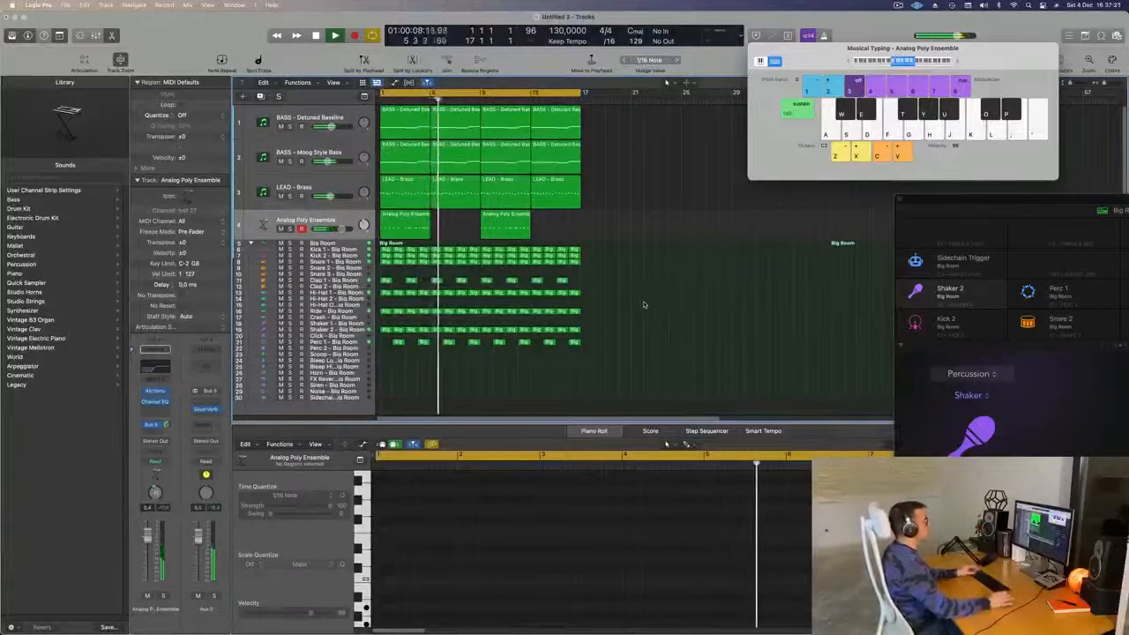
key(Return)
click(318, 220)
key(space)
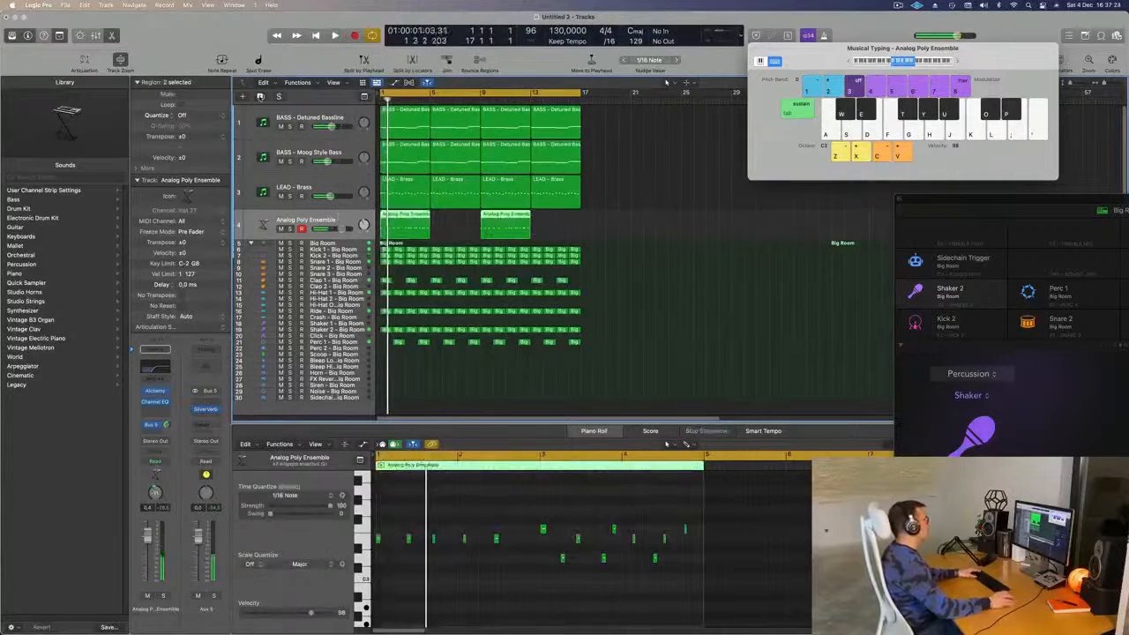
Duplicate the Analog Poly Ensemble track with its settings and move the bar 1 region to bar 5 on the new track.
click(260, 96)
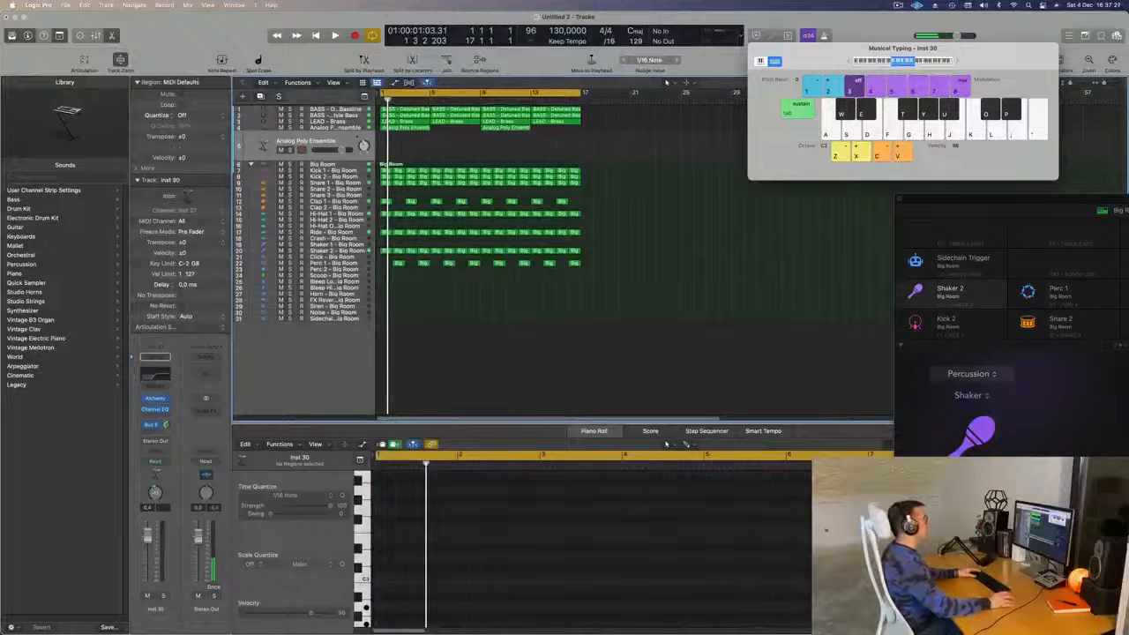
drag(345, 158, 346, 181)
scroll(431, 207, up, 5)
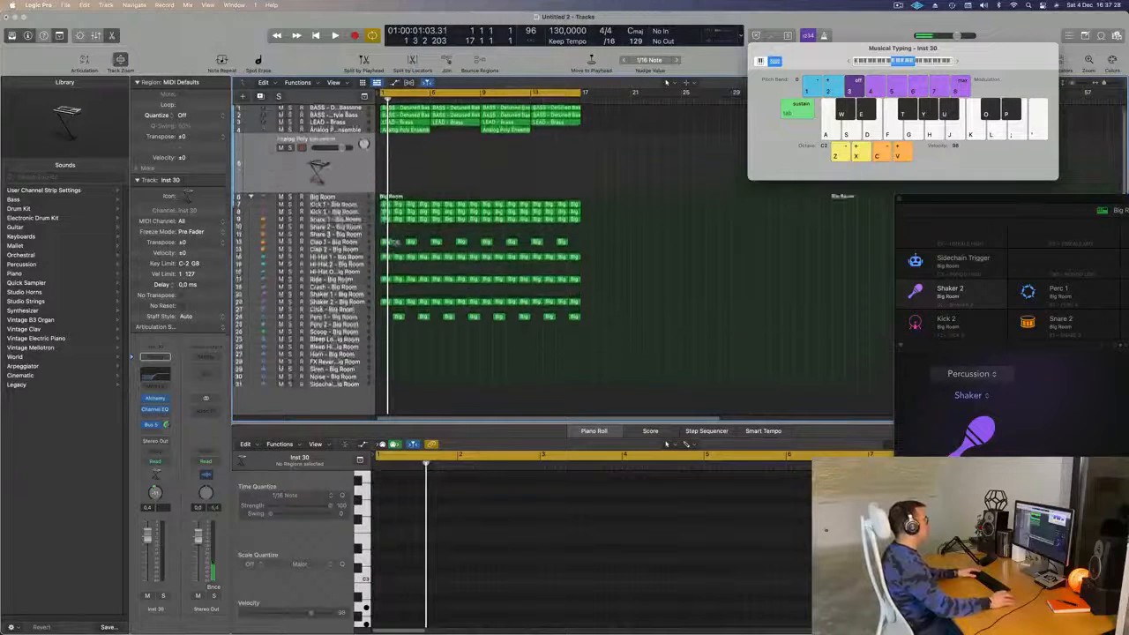
click(405, 150)
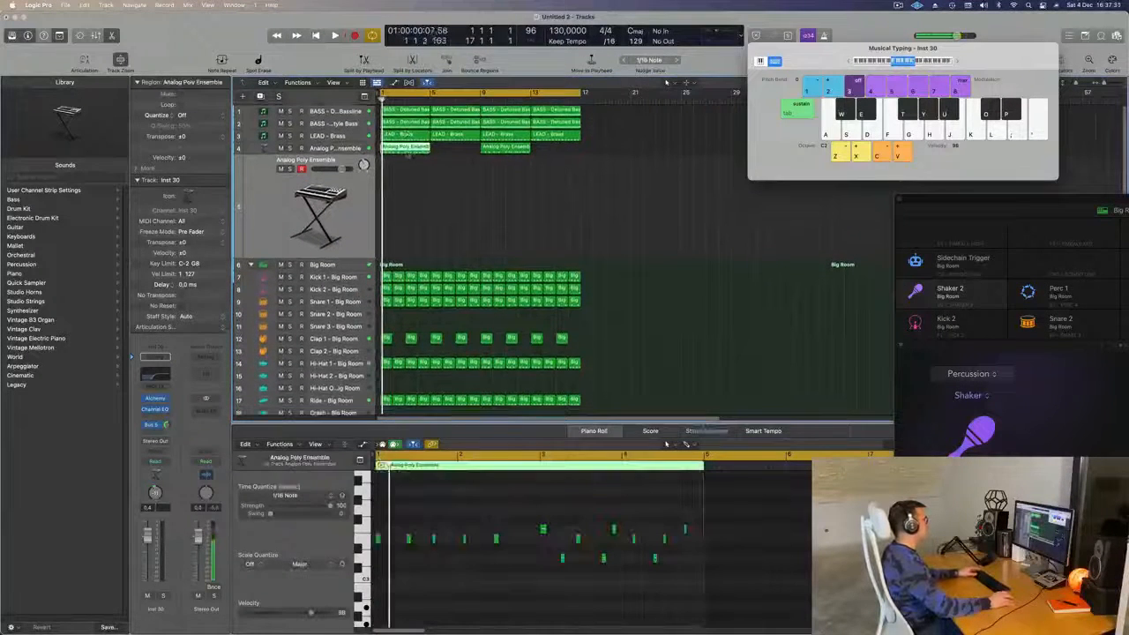
drag(412, 152, 460, 178)
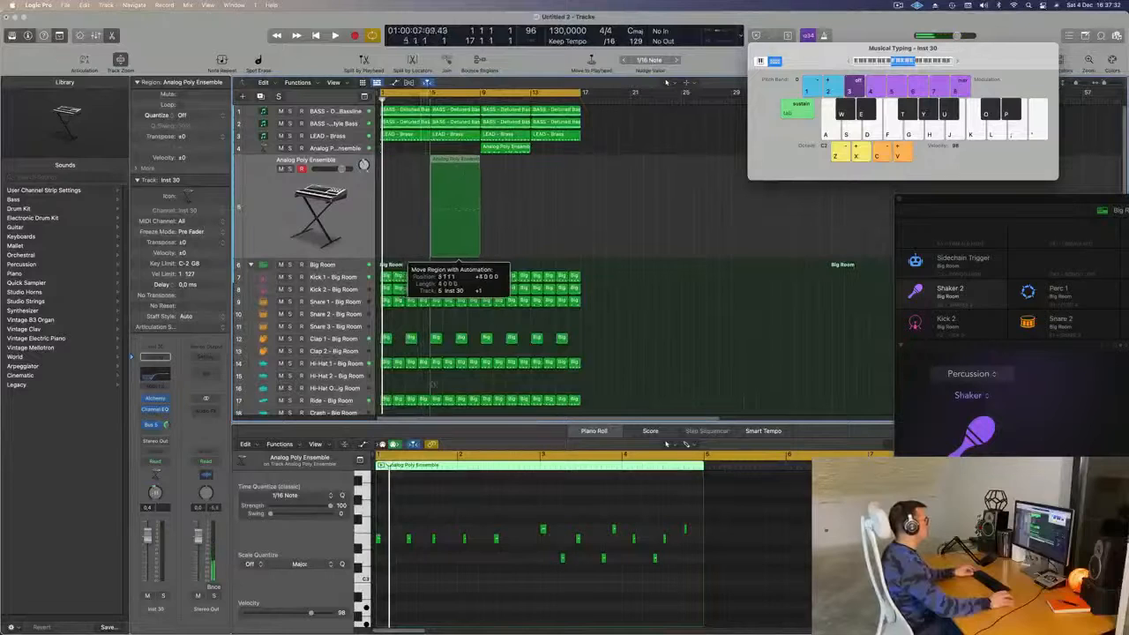
drag(448, 321, 449, 321)
Delete all notes except the first in the bar 5 region and lengthen the remaining note to end at bar 7.
scroll(743, 525, down, 3)
drag(643, 514, 816, 591)
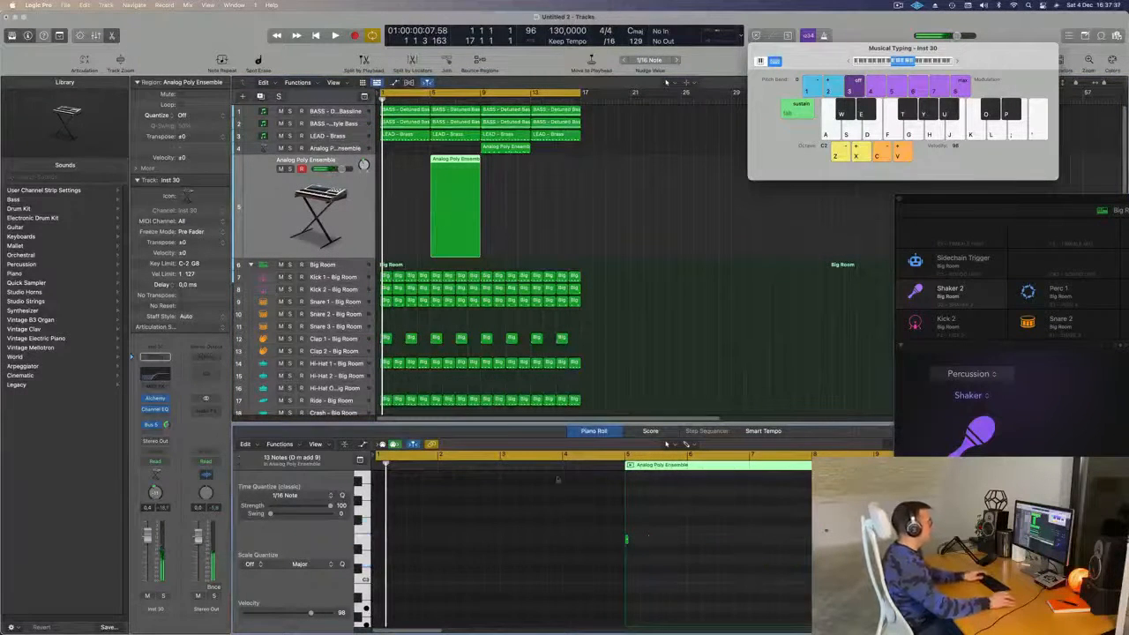
click(627, 540)
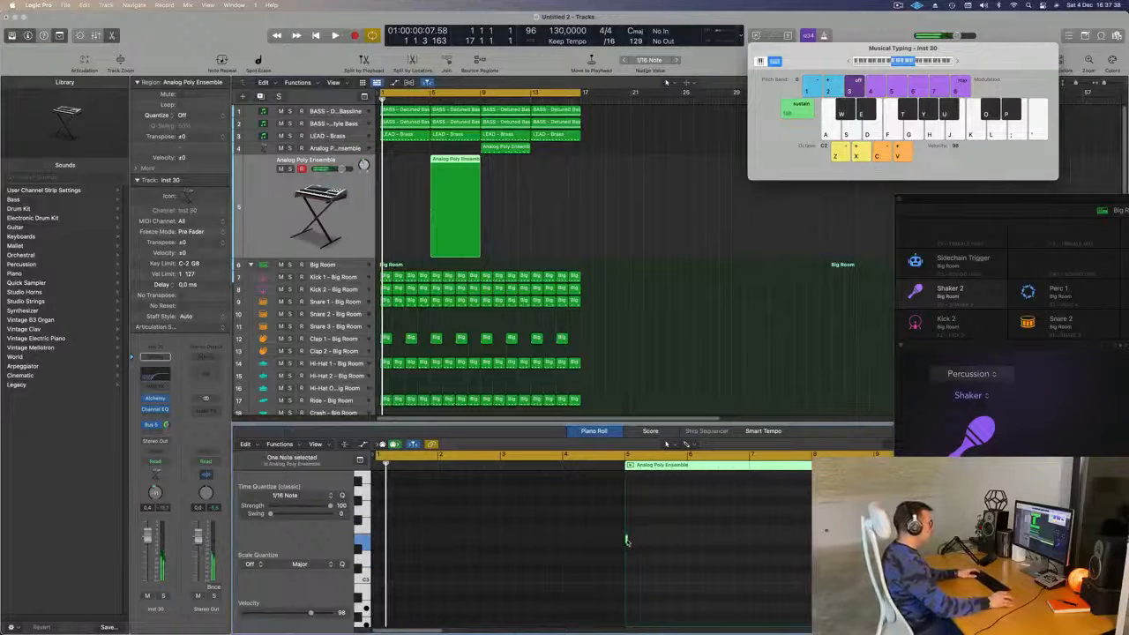
drag(627, 539, 746, 548)
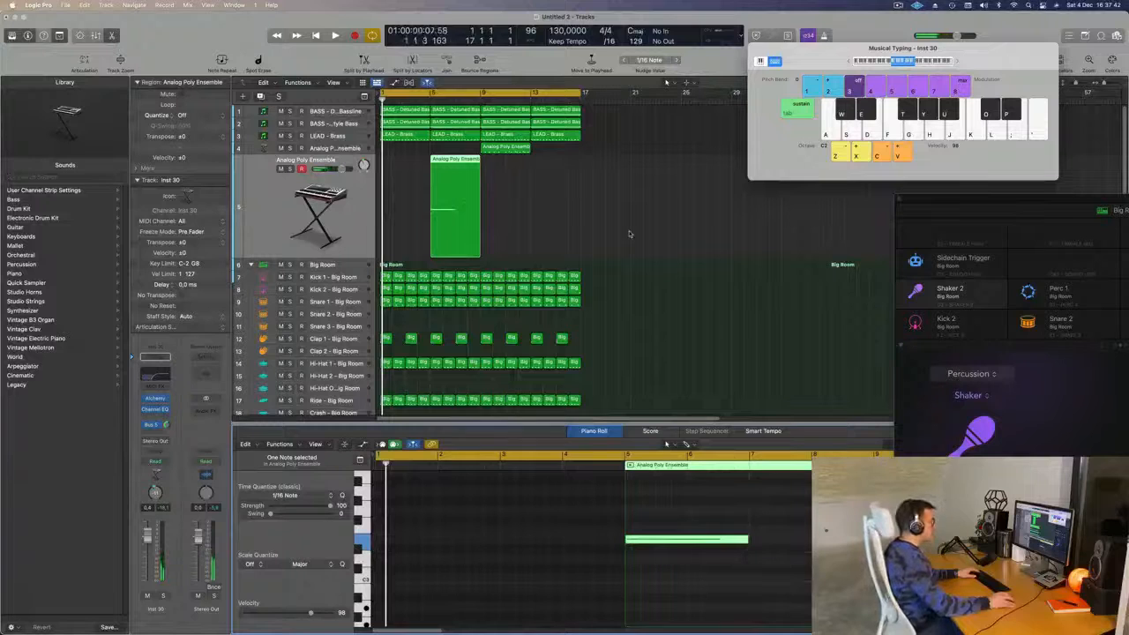
Copy the bar 9 Analog Poly Ensemble region to bar 1, and mute the LEAD - Brass track during playback.
drag(516, 147, 416, 149)
key(space)
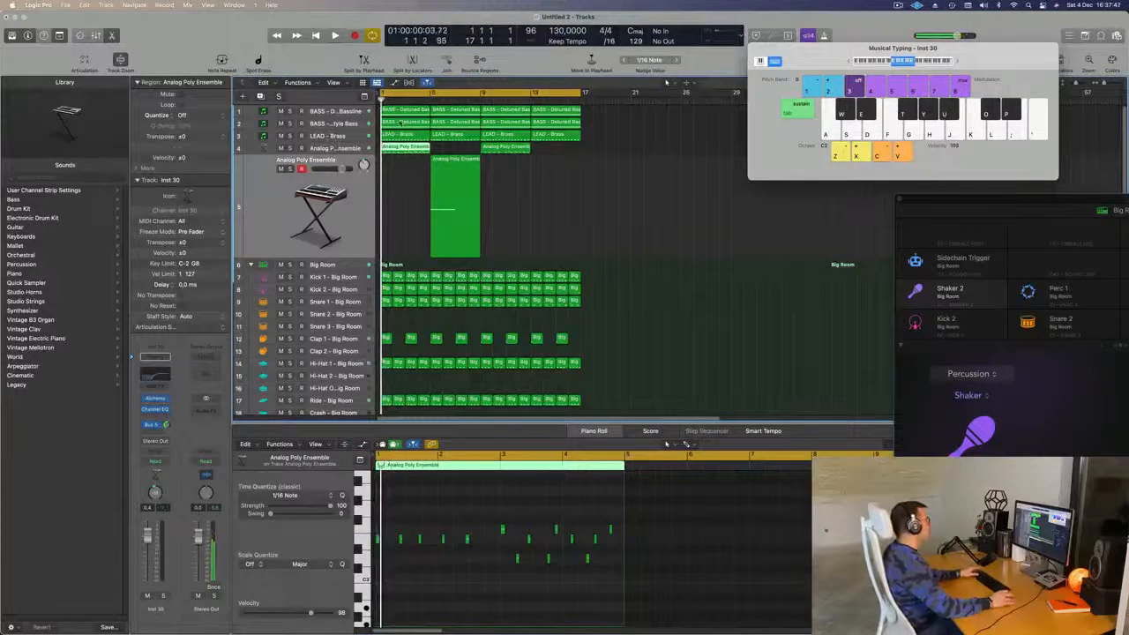
click(280, 135)
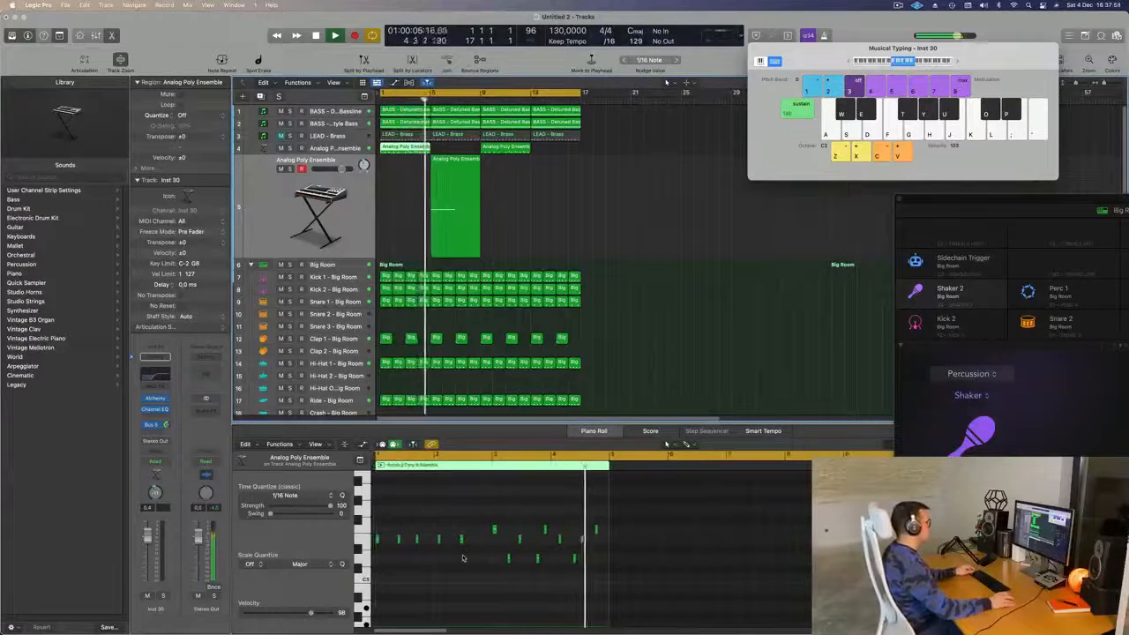
click(455, 203)
key(space)
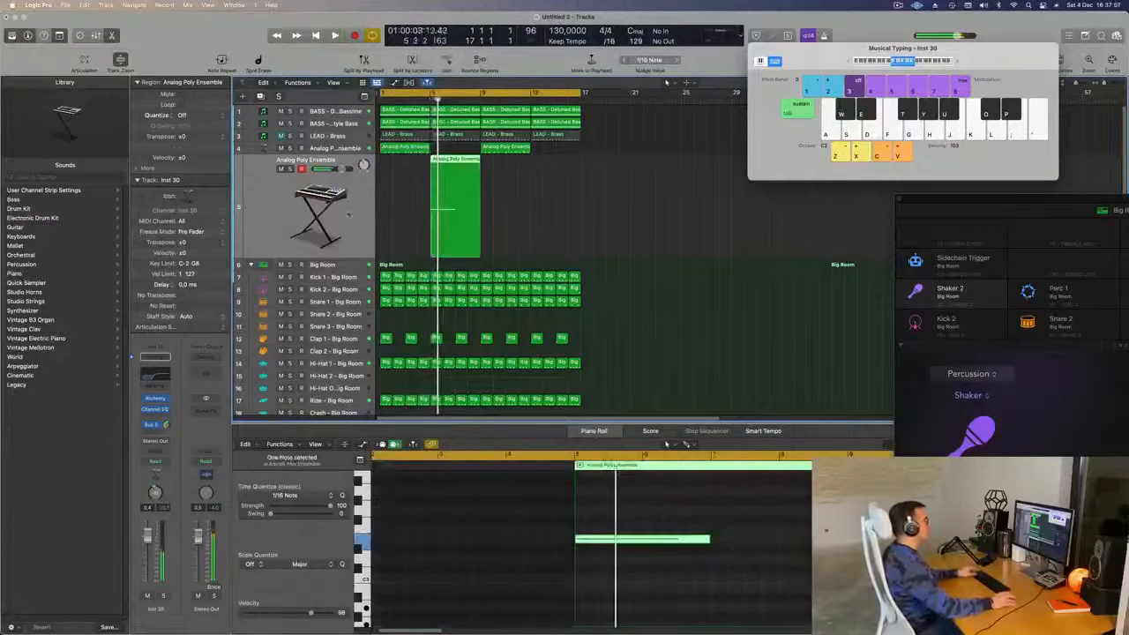
Lower the low cut frequency in the duplicated track's Channel EQ, leaving its Alchemy window open.
click(154, 399)
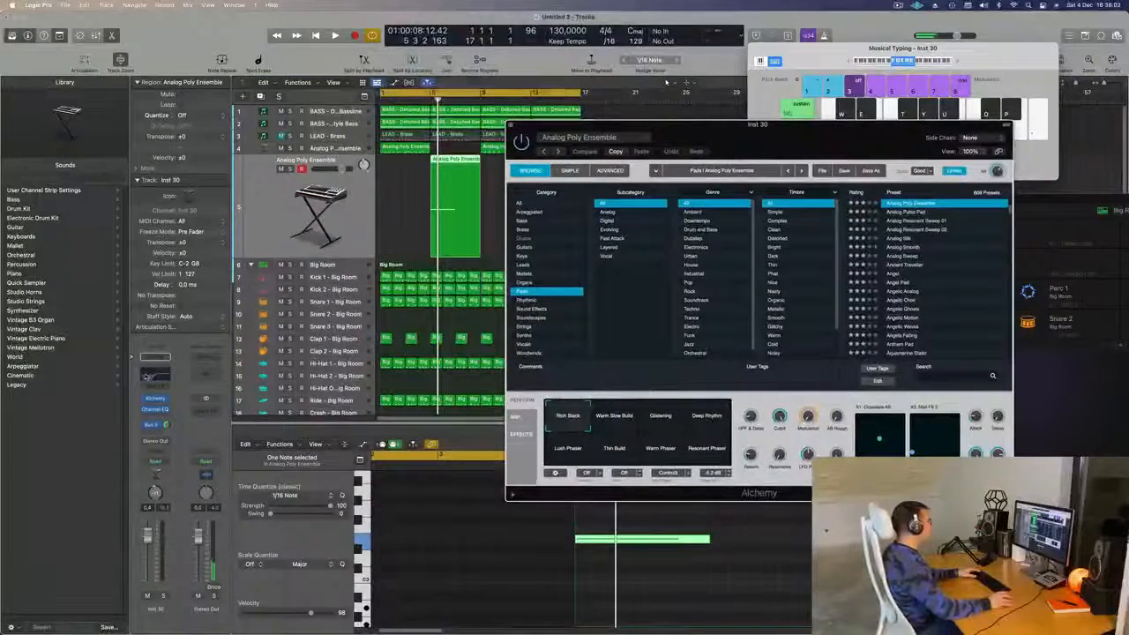
click(154, 409)
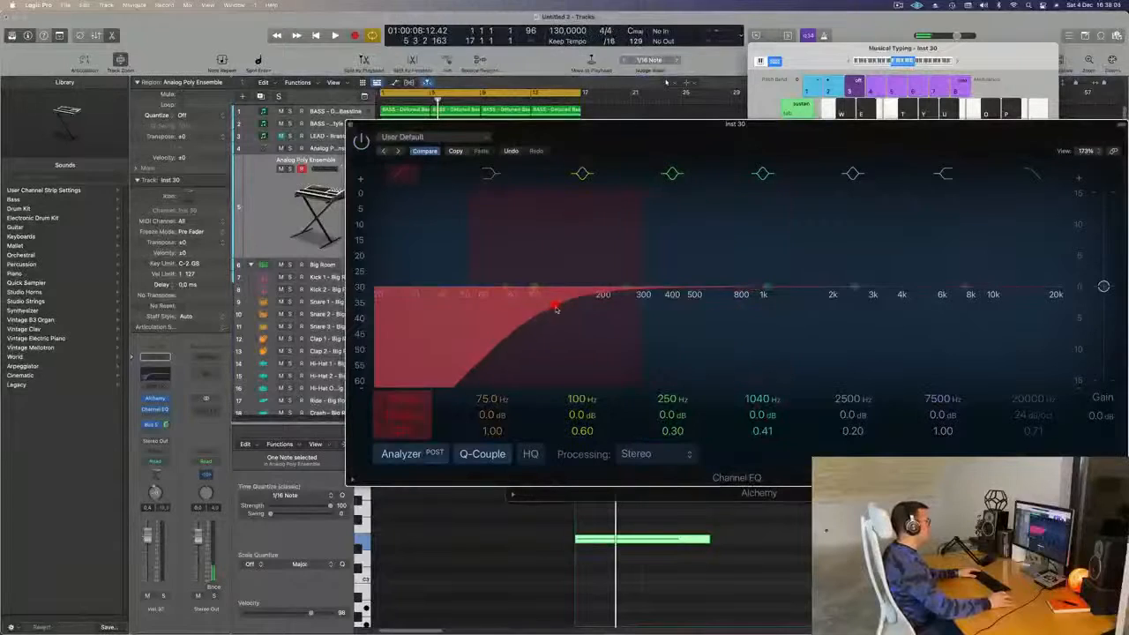
click(555, 308)
click(350, 126)
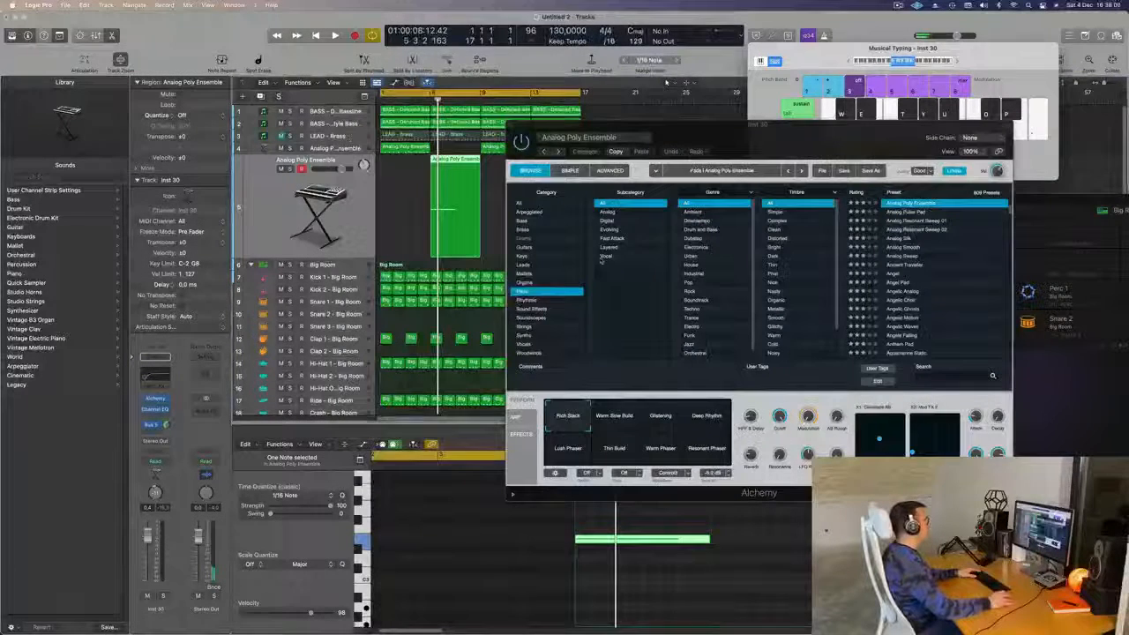
Load the Blueprint preset from Alchemy's Sound Effects category and audition it with the cycle range starting at bar 5.
click(525, 309)
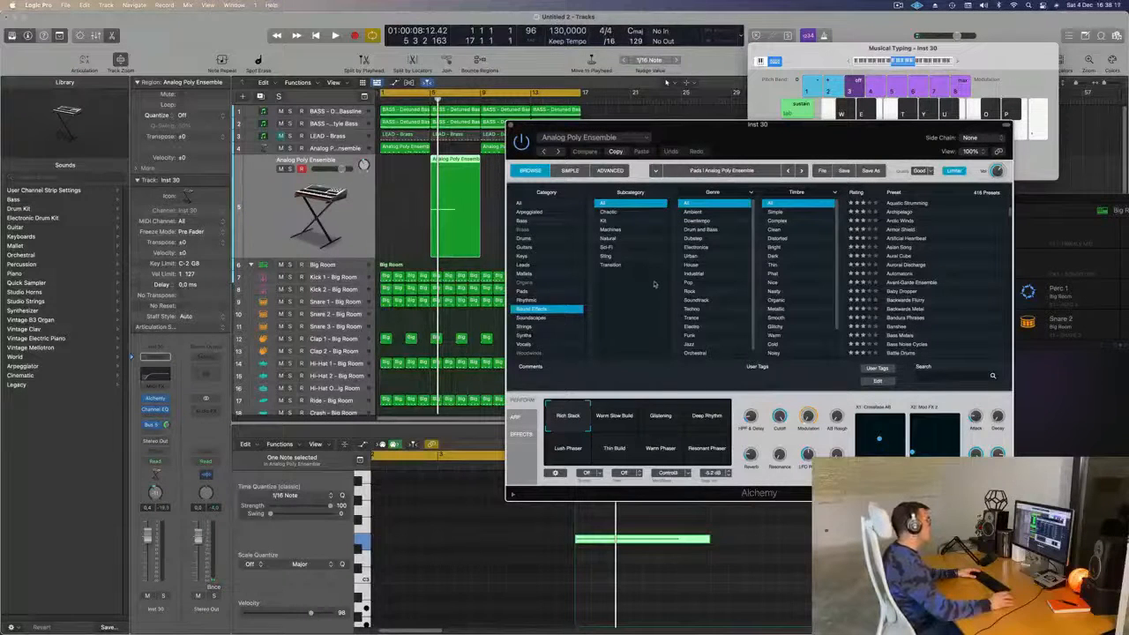
scroll(943, 289, down, 5)
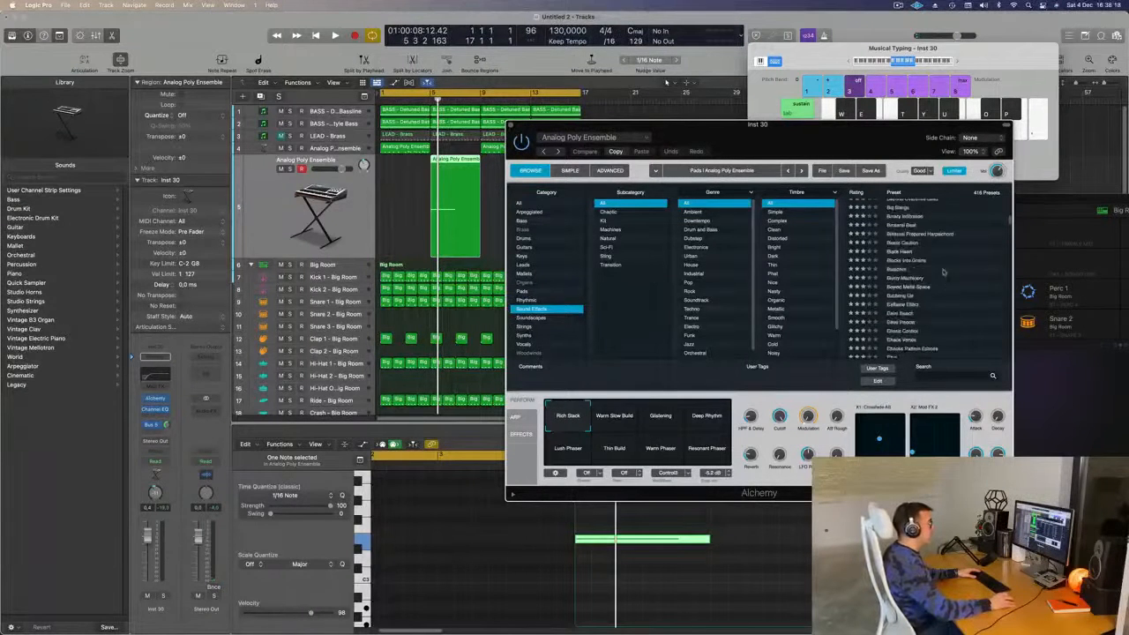
click(897, 269)
key(space)
drag(812, 125, 893, 128)
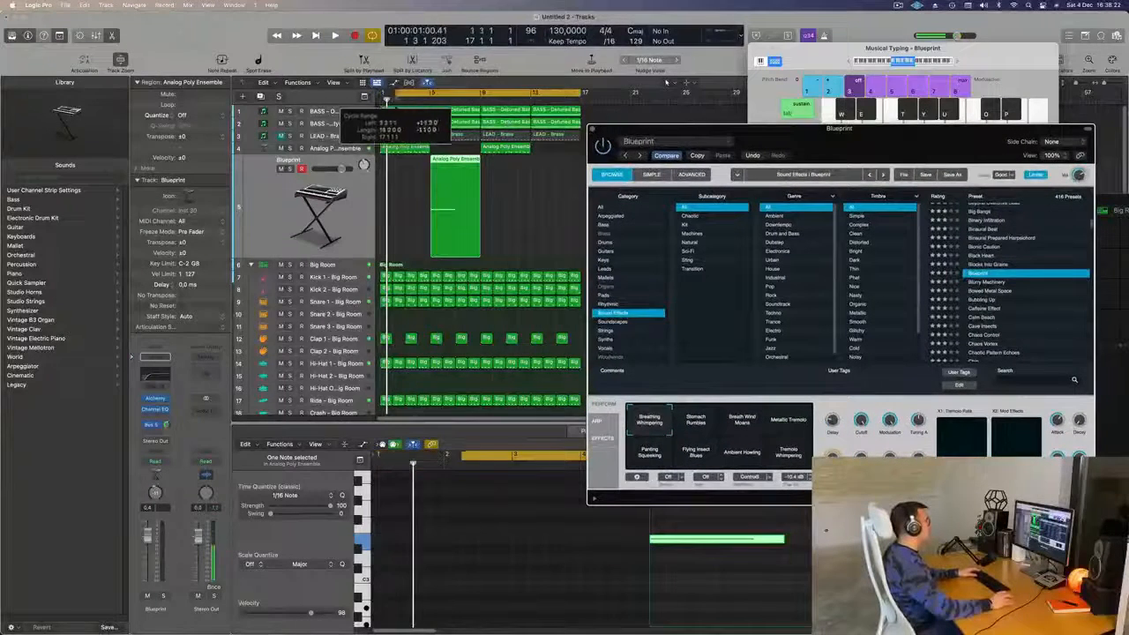
key(space)
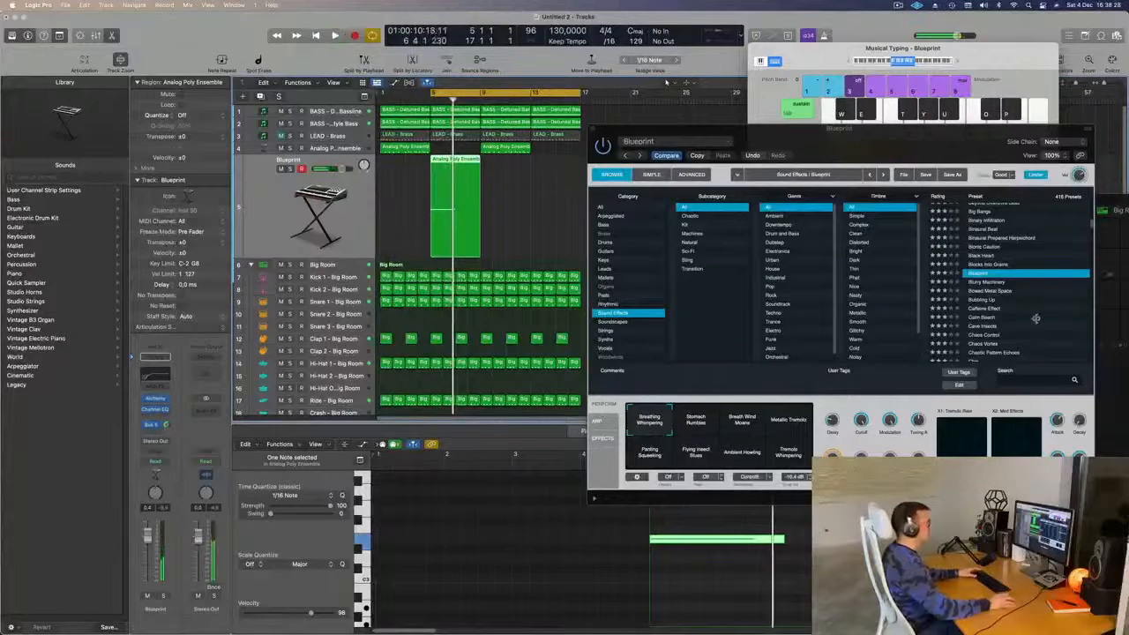
Load the Chaos Control preset, audition its performance snapshots during playback and select Moan Scream.
scroll(1036, 319, down, 3)
click(984, 268)
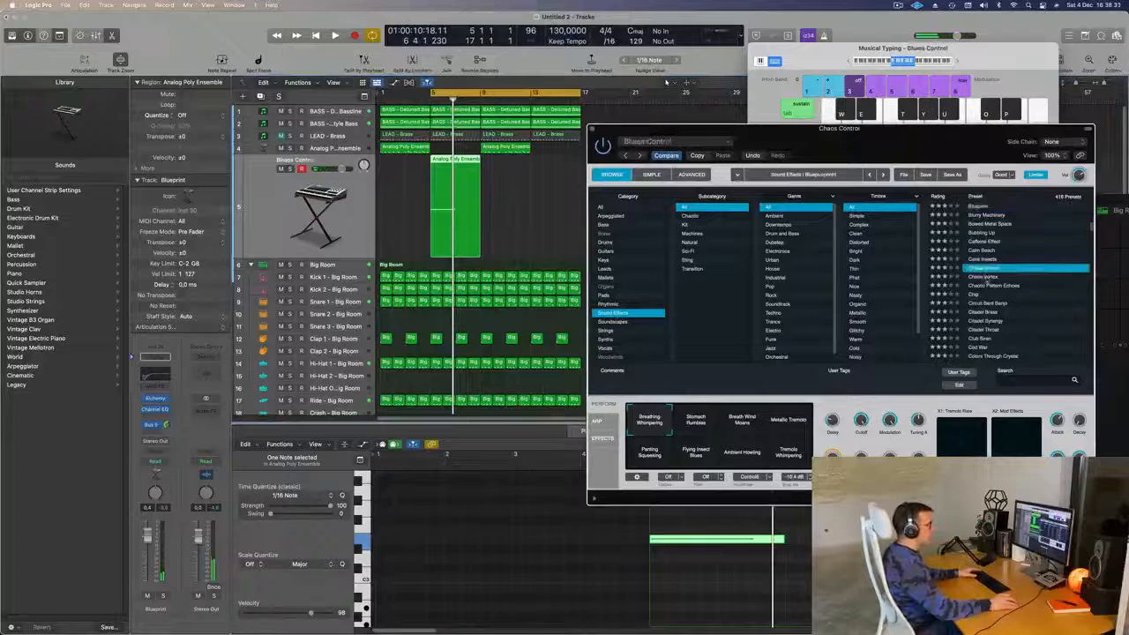
key(space)
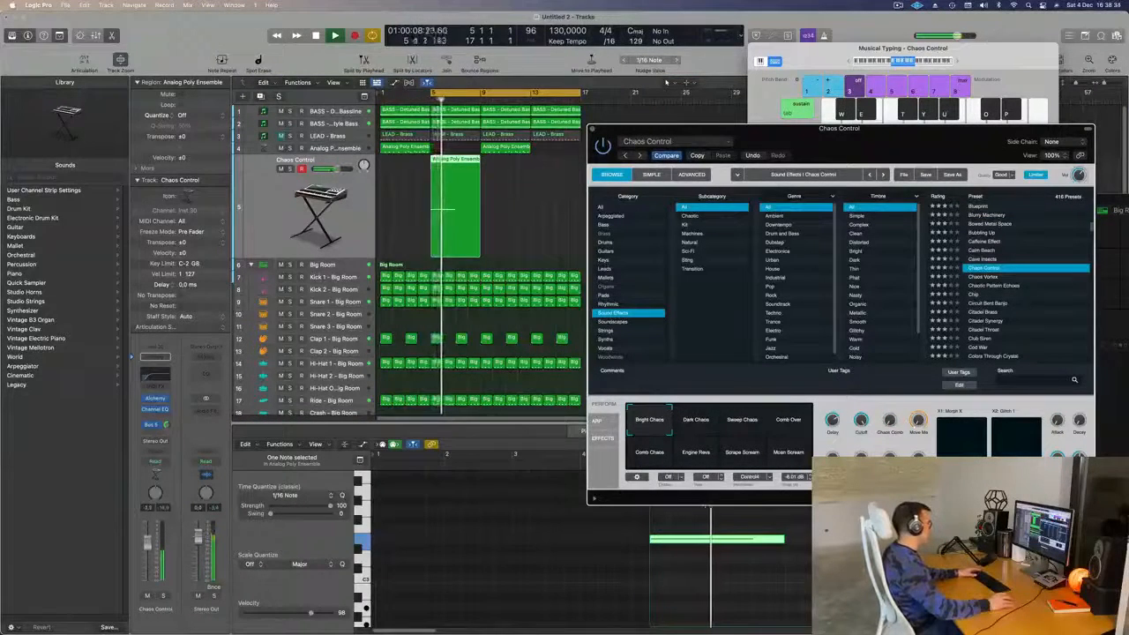
click(753, 430)
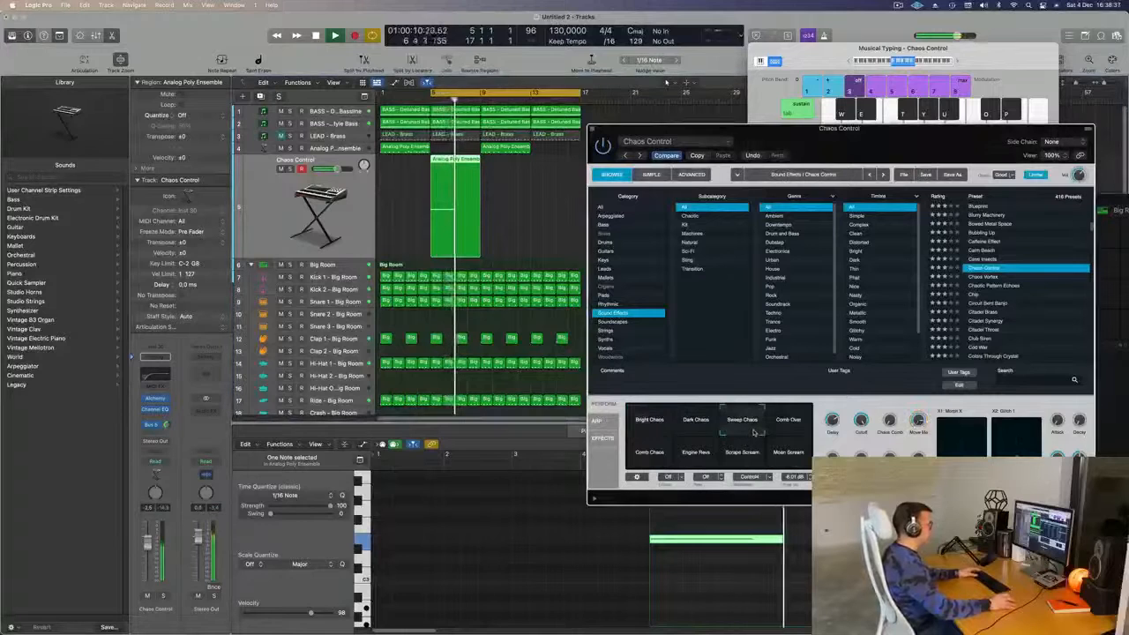
click(799, 424)
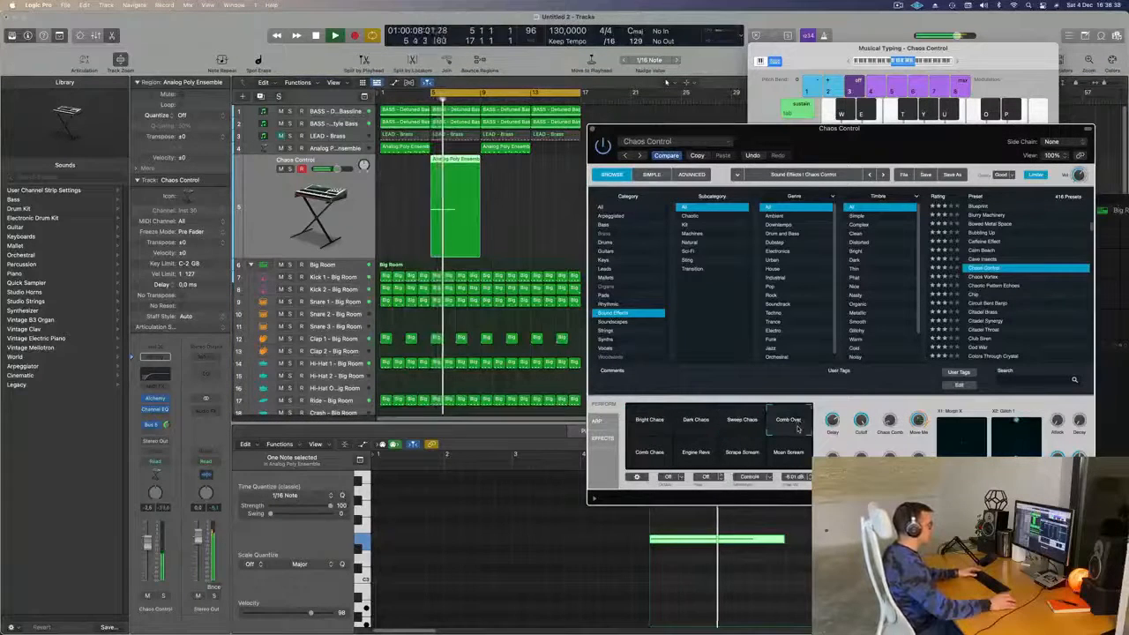
click(791, 453)
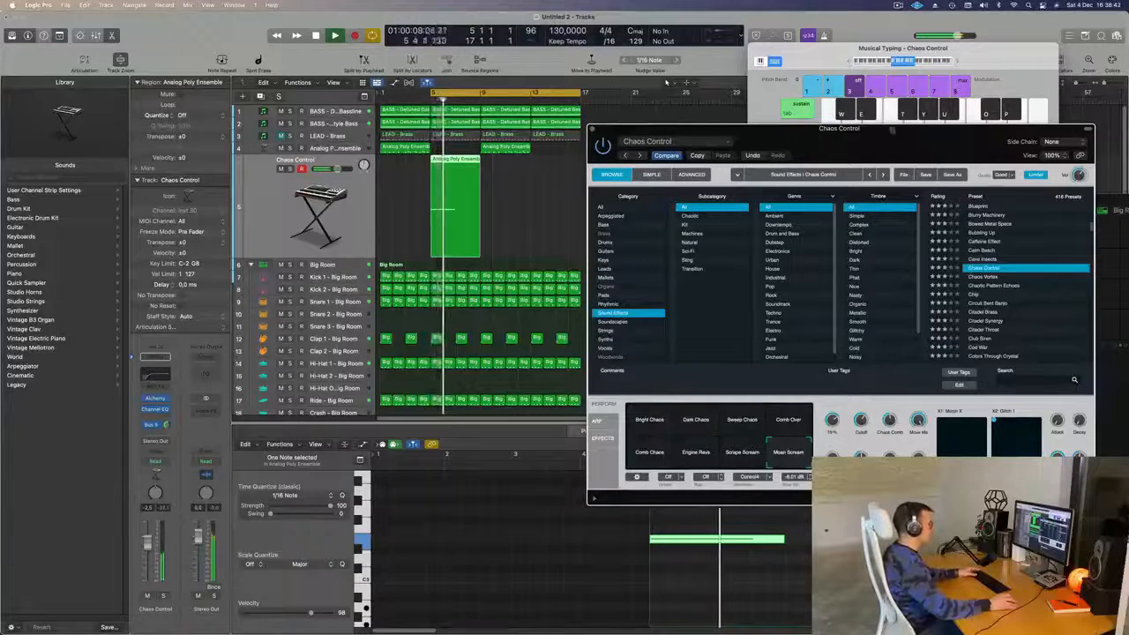
Lower the Chaos Control track's volume to -4.5 dB, close Alchemy and stop playback.
drag(892, 148, 839, 139)
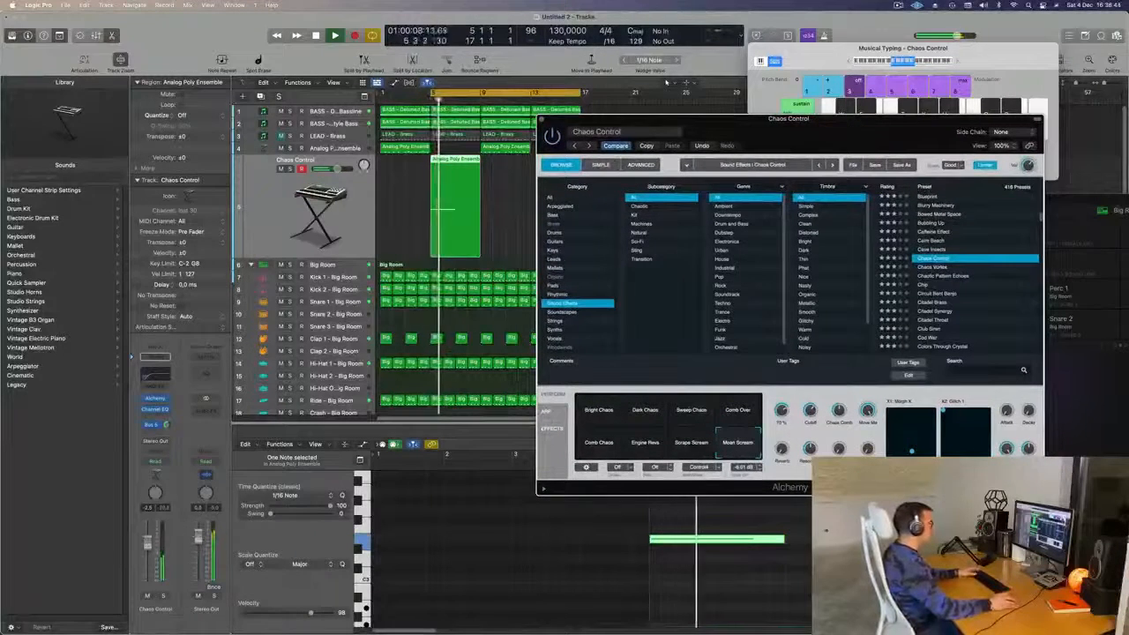
click(163, 596)
key(s)
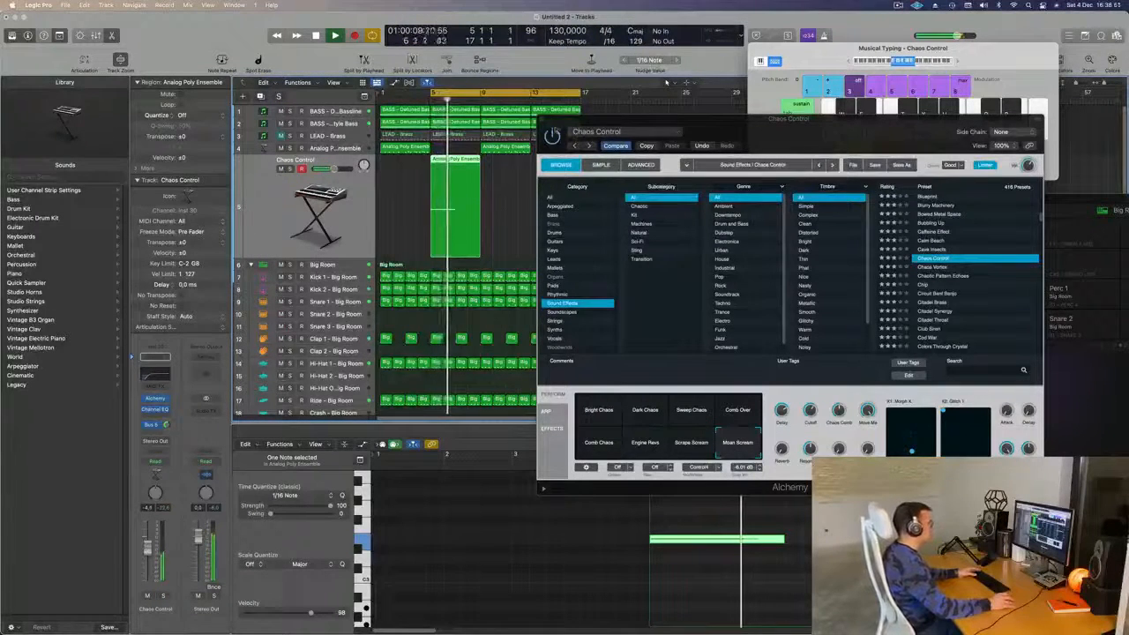
click(541, 120)
key(space)
Copy the Chaos Control track's bar 5 region to bar 13 and extend the cycle range back to bar 1.
click(506, 202)
click(460, 167)
drag(467, 162, 569, 176)
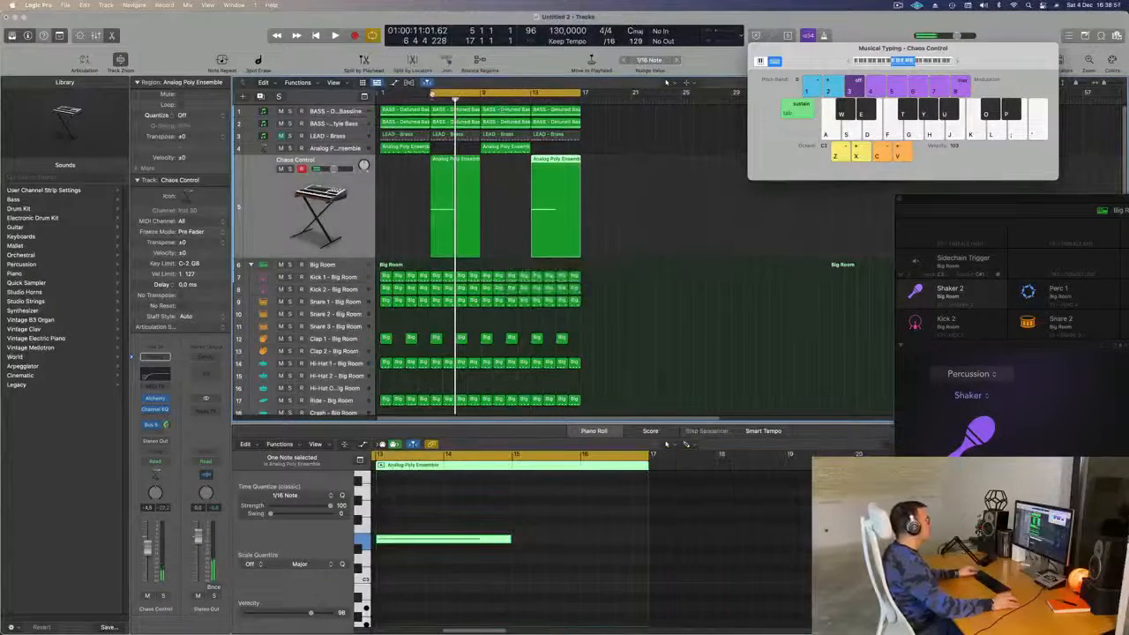
drag(432, 94, 372, 105)
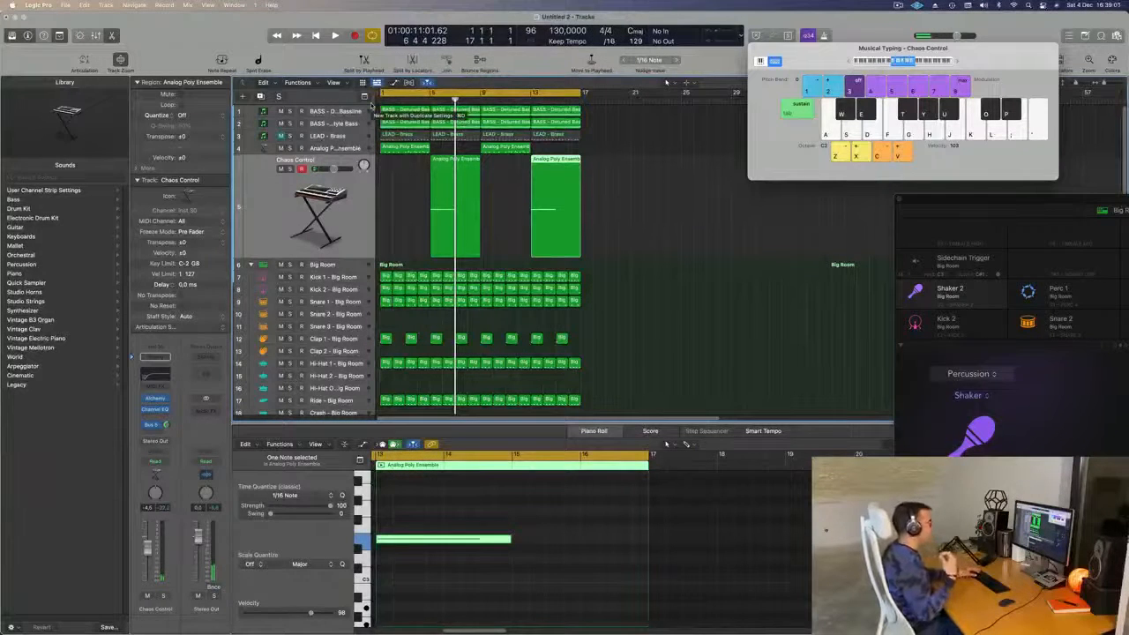
Play the arrangement from the start and lower the Chaos Control track's volume to -5.7 dB.
click(617, 212)
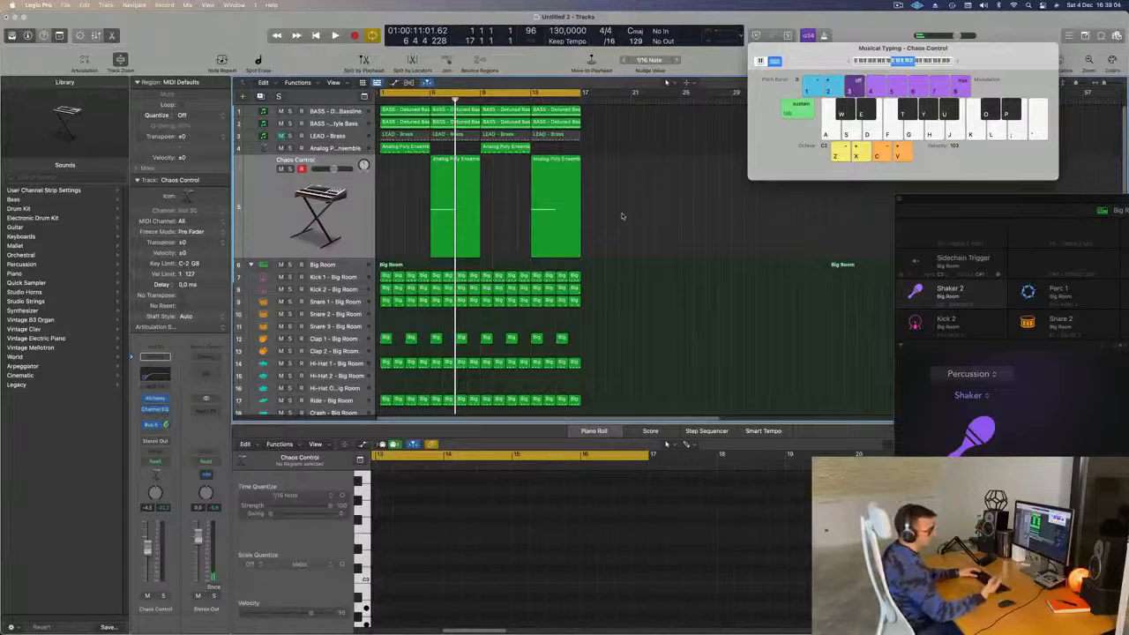
key(space)
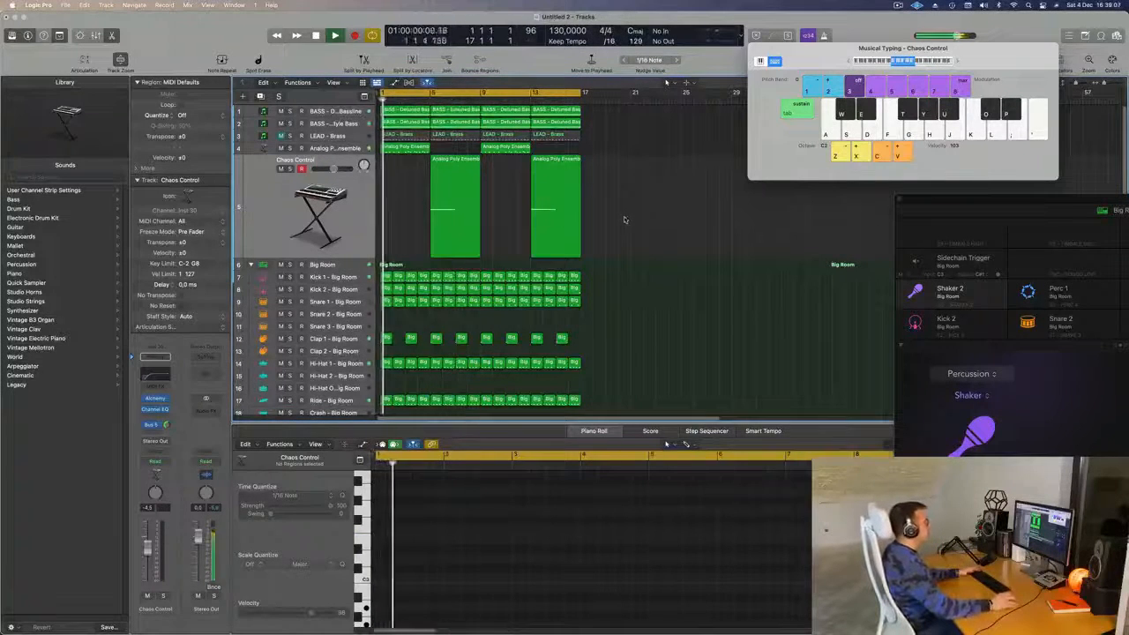
click(334, 217)
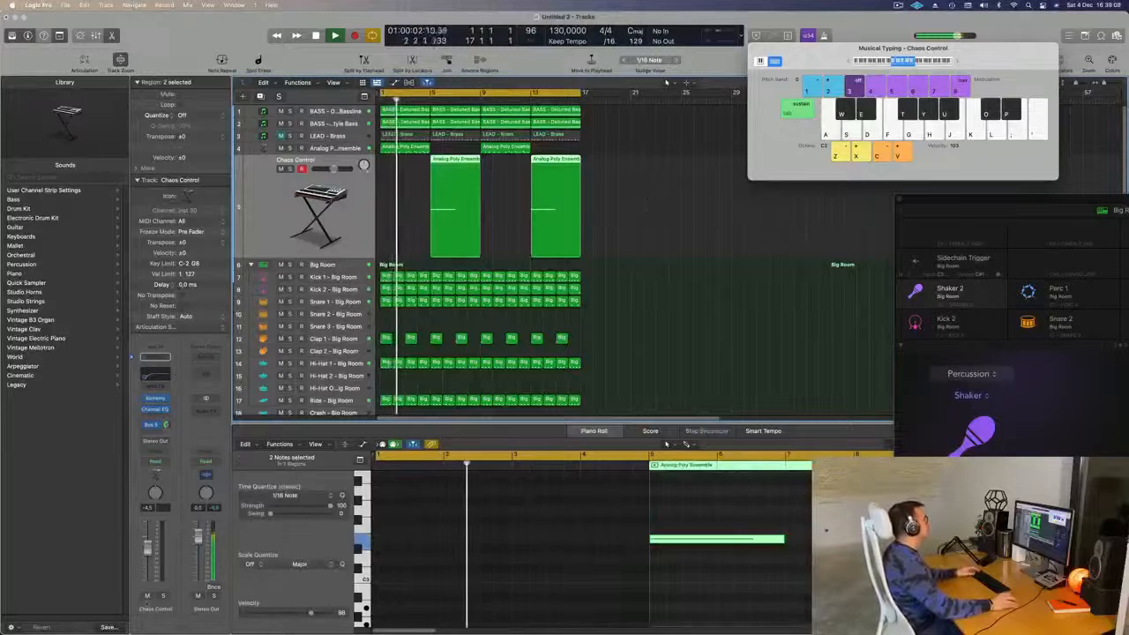
drag(149, 552, 149, 549)
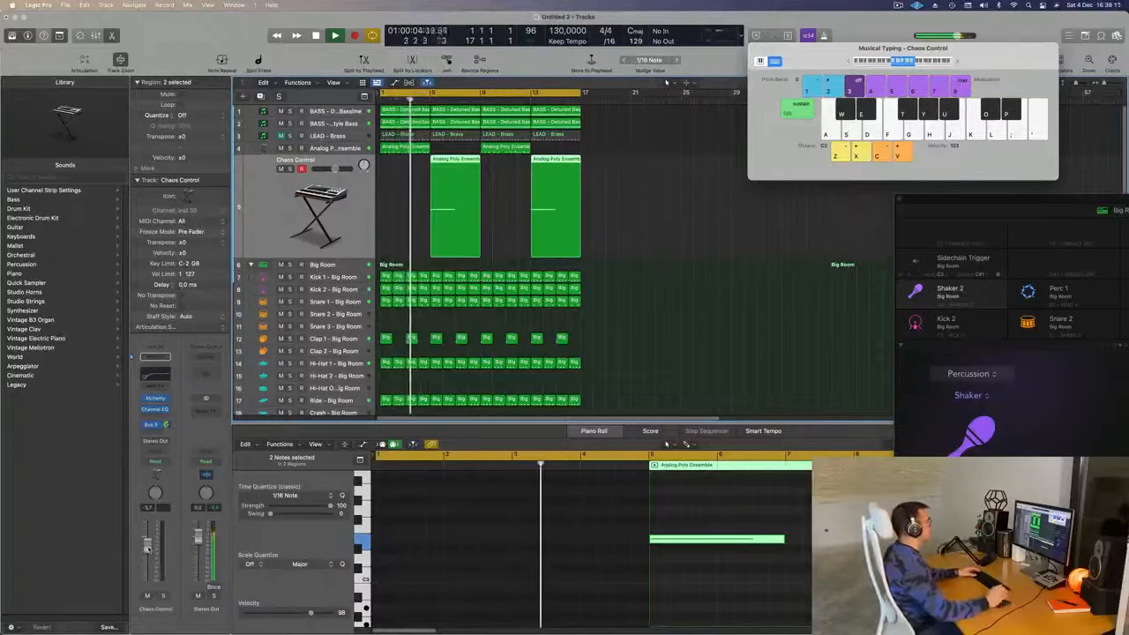
click(416, 150)
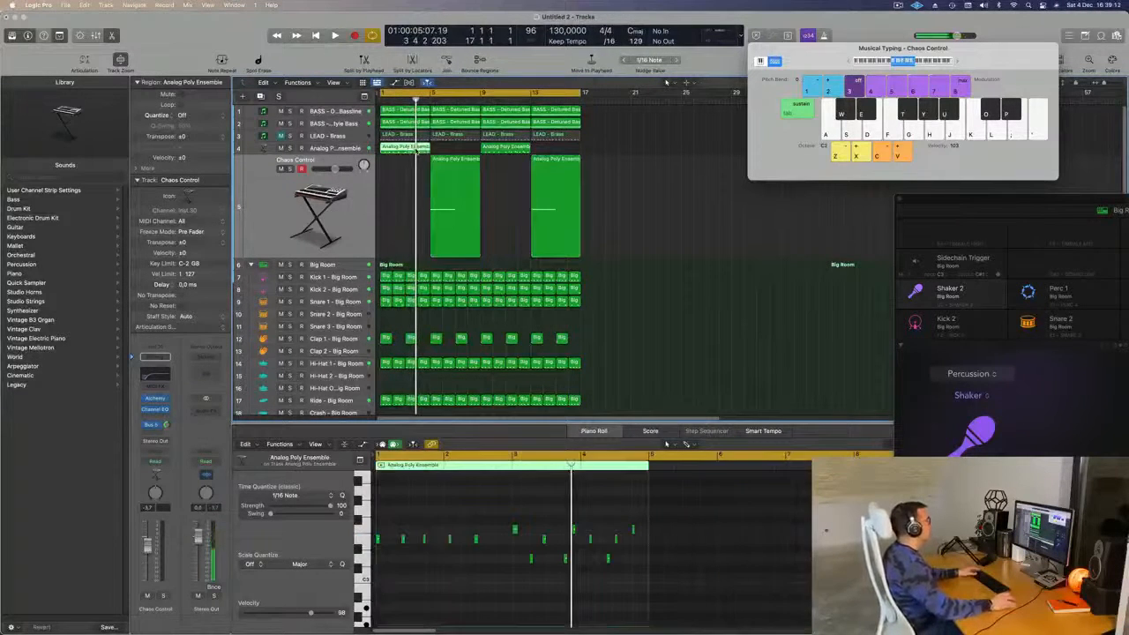
Play the first Analog Poly Ensemble region from the start and shift its fourth note slightly later, just after bar 2.
click(451, 575)
scroll(452, 576, right, 5)
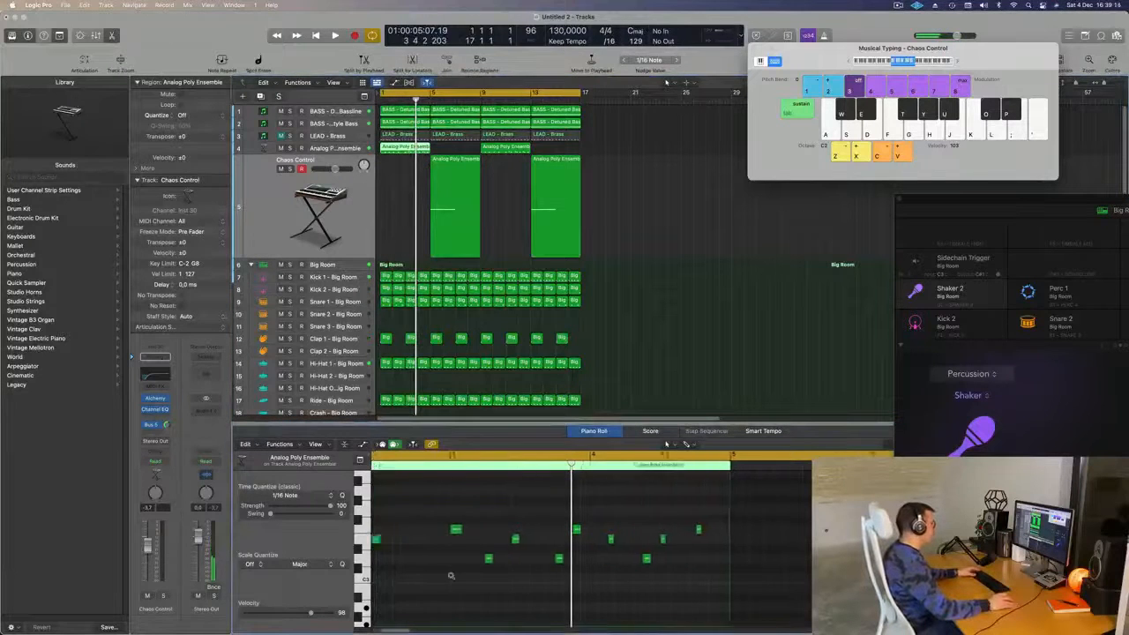
key(Return)
key(space)
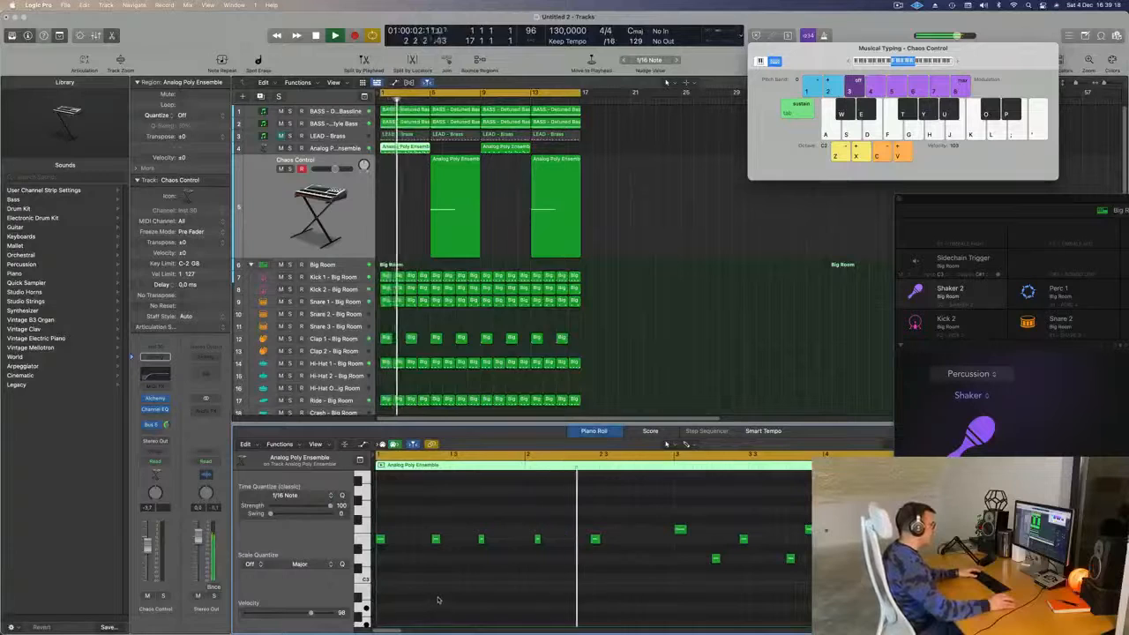
drag(528, 523, 567, 566)
key(Return)
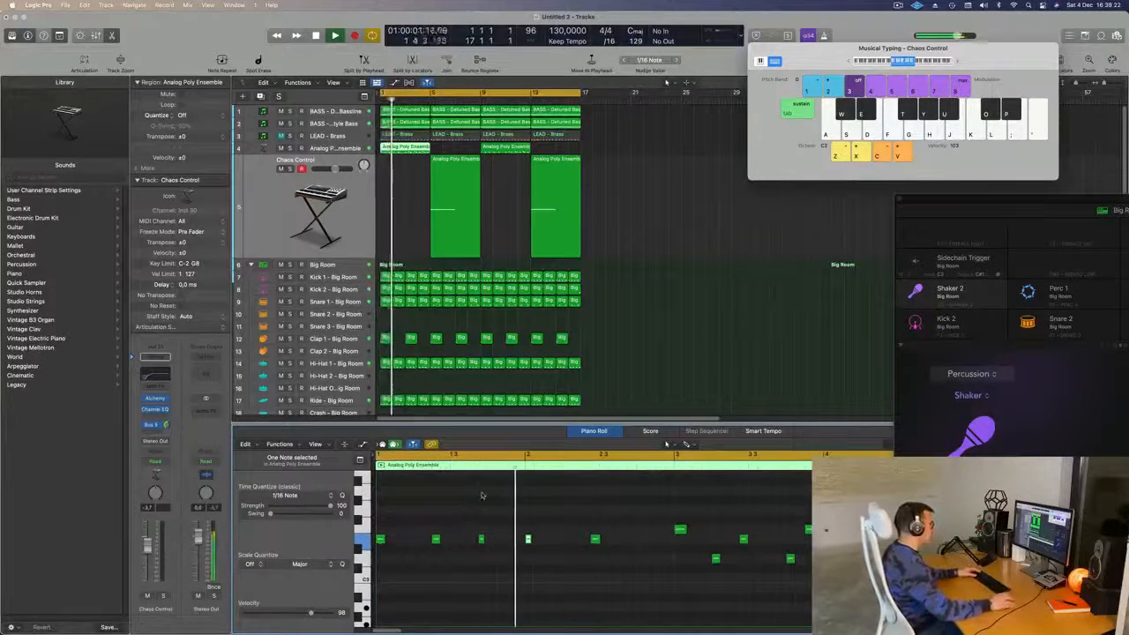
key(Return)
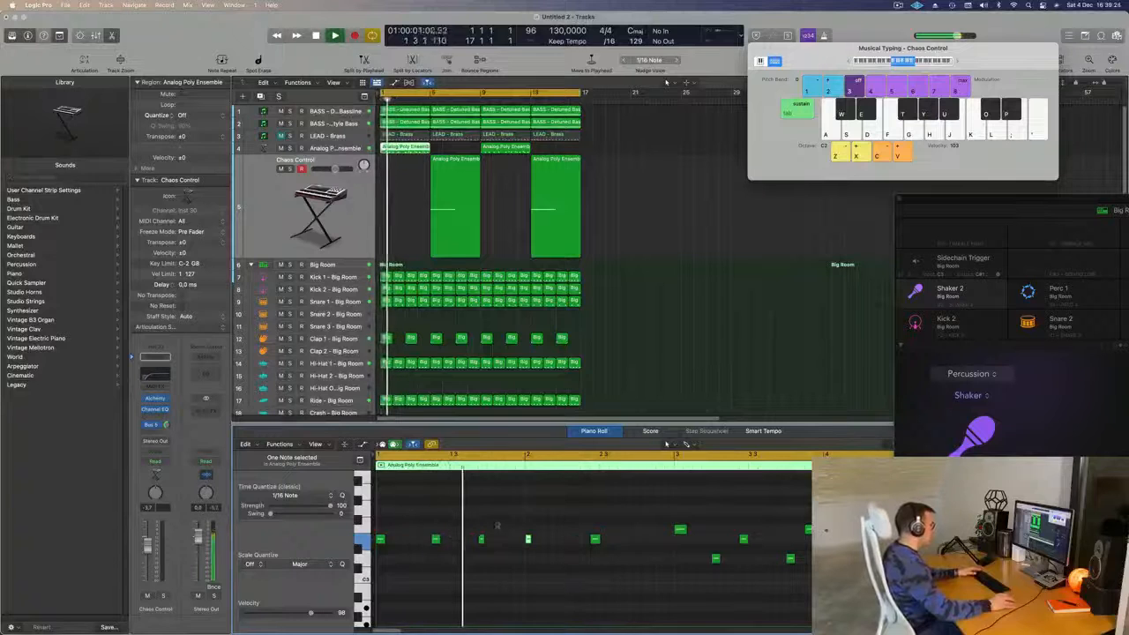
drag(528, 539, 546, 539)
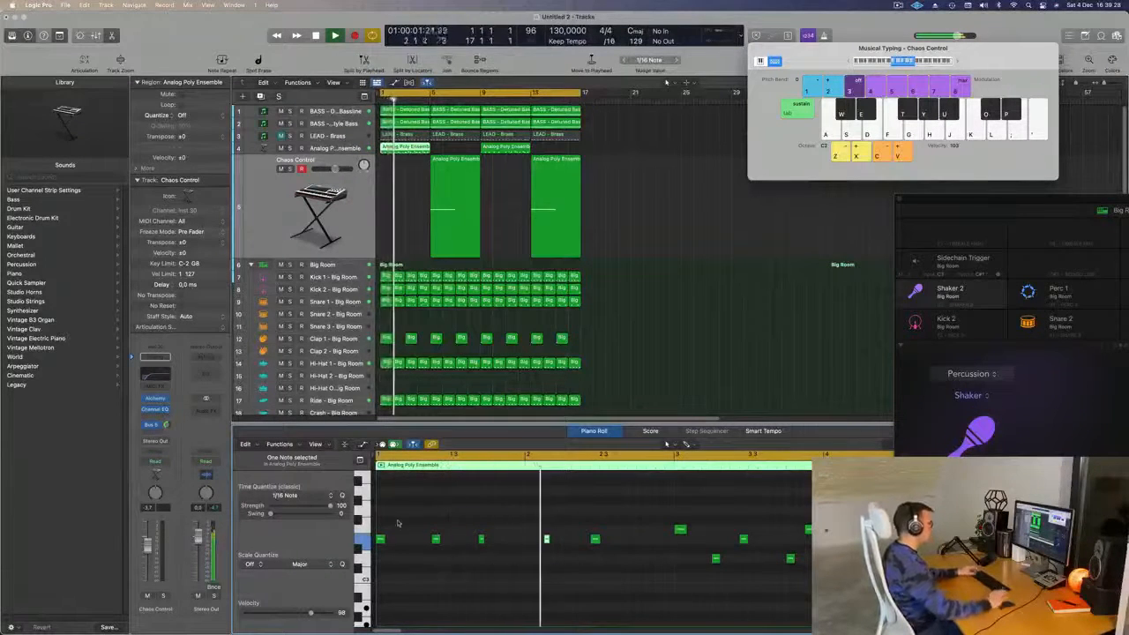
key(super+Left)
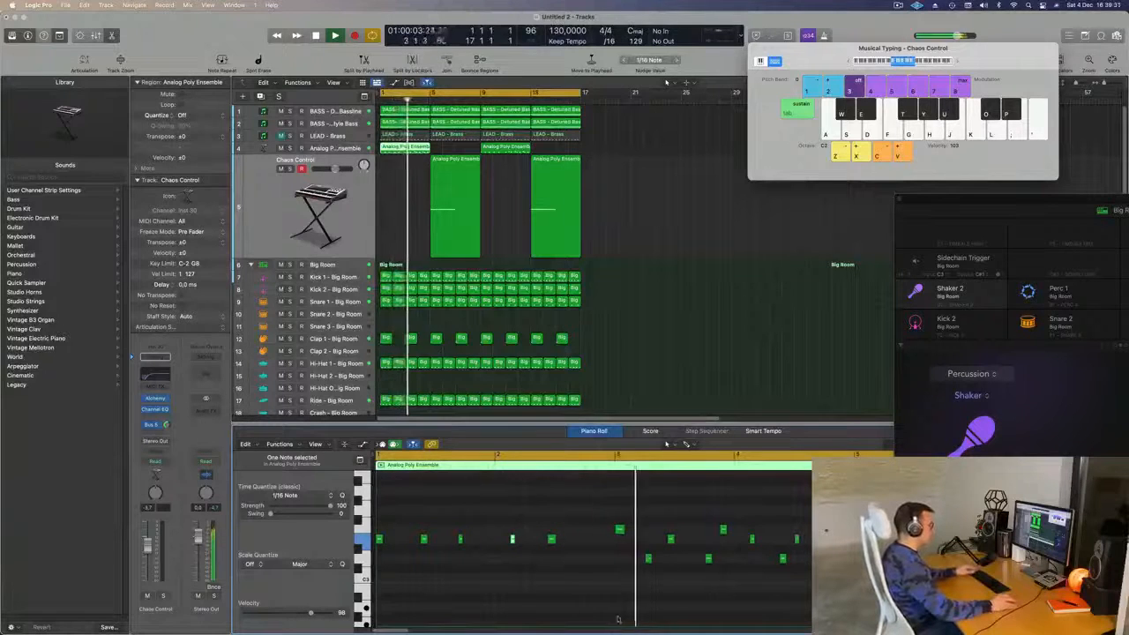
scroll(621, 618, right, 2)
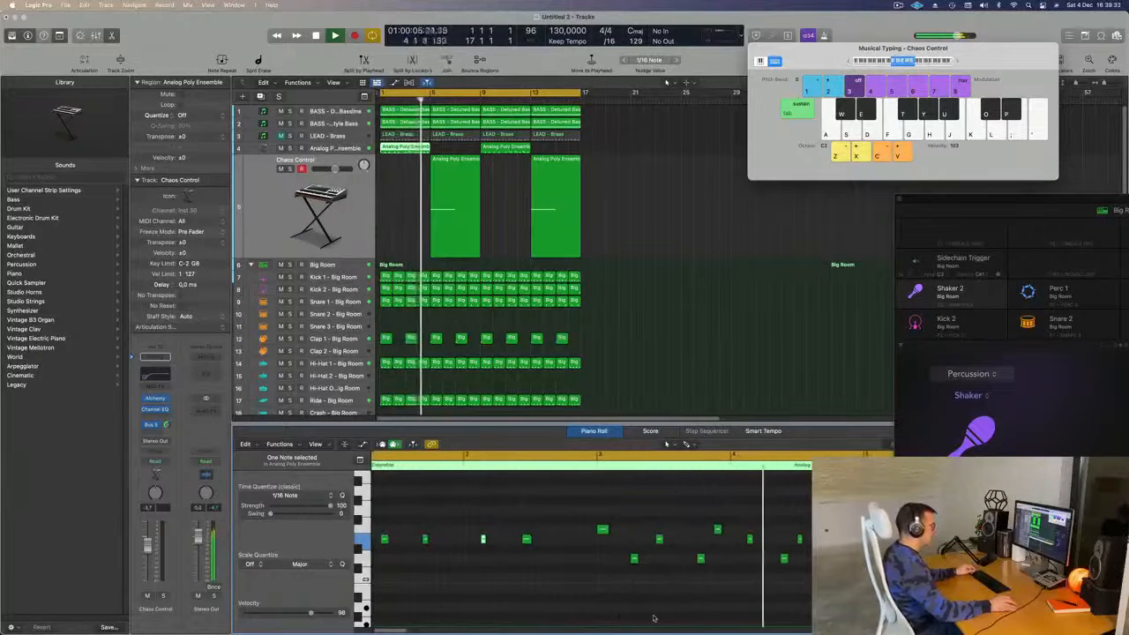
key(space)
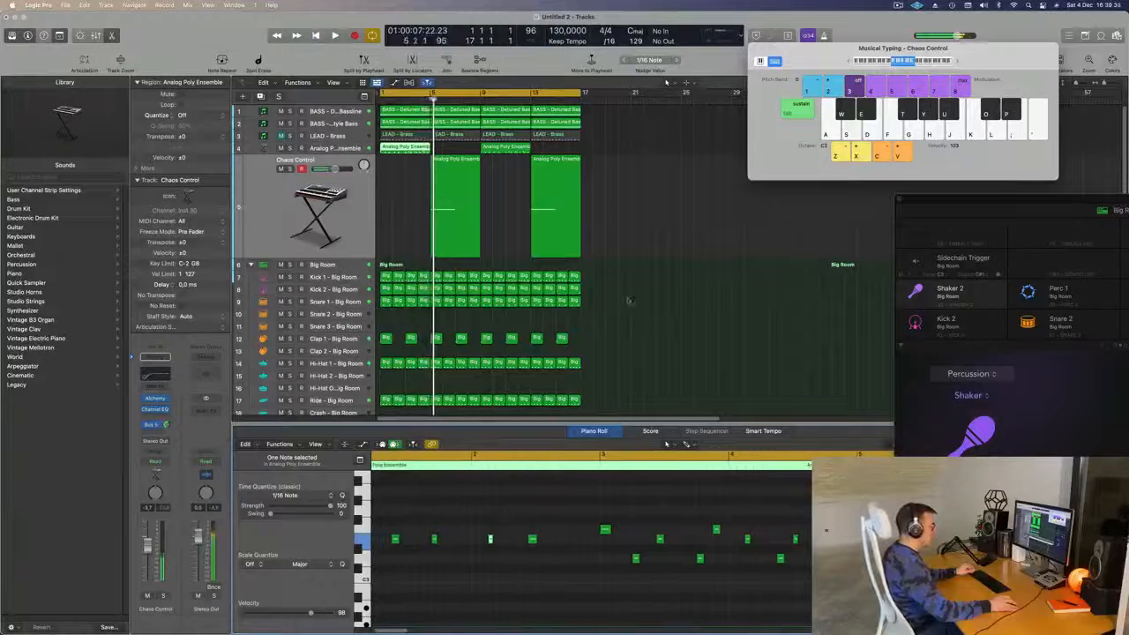
Play the arrangement and examine the notes of the Analog Poly Ensemble region at bar 9.
key(space)
click(523, 148)
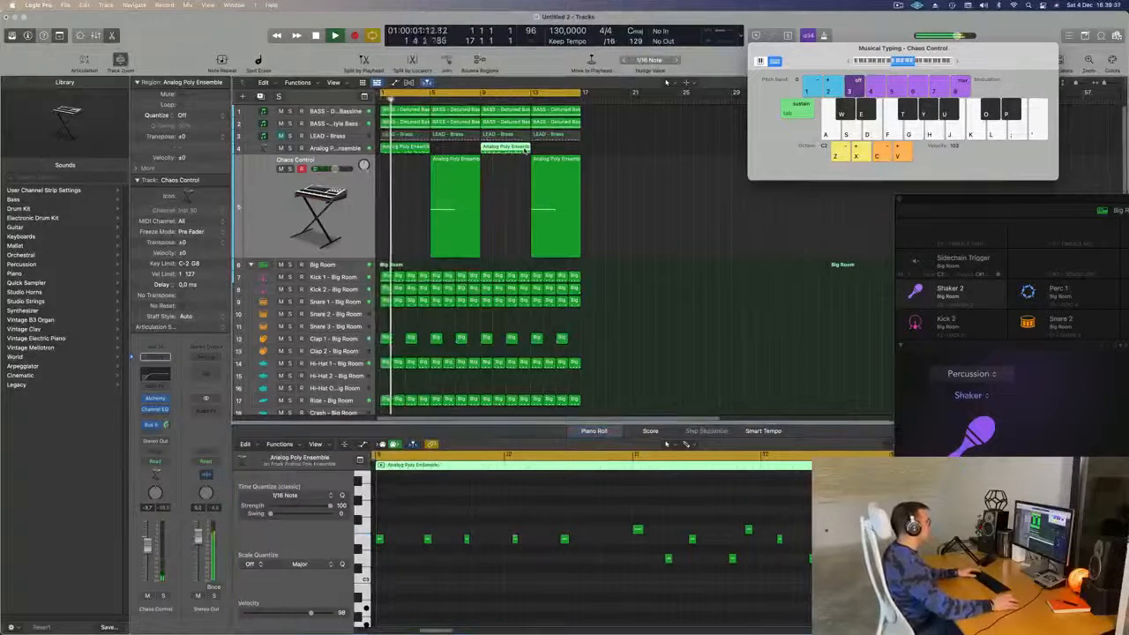
mouse_move(523, 148)
mouse_down()
mouse_move(450, 328)
mouse_move(509, 162)
mouse_up()
click(385, 223)
scroll(302, 232, down, 2)
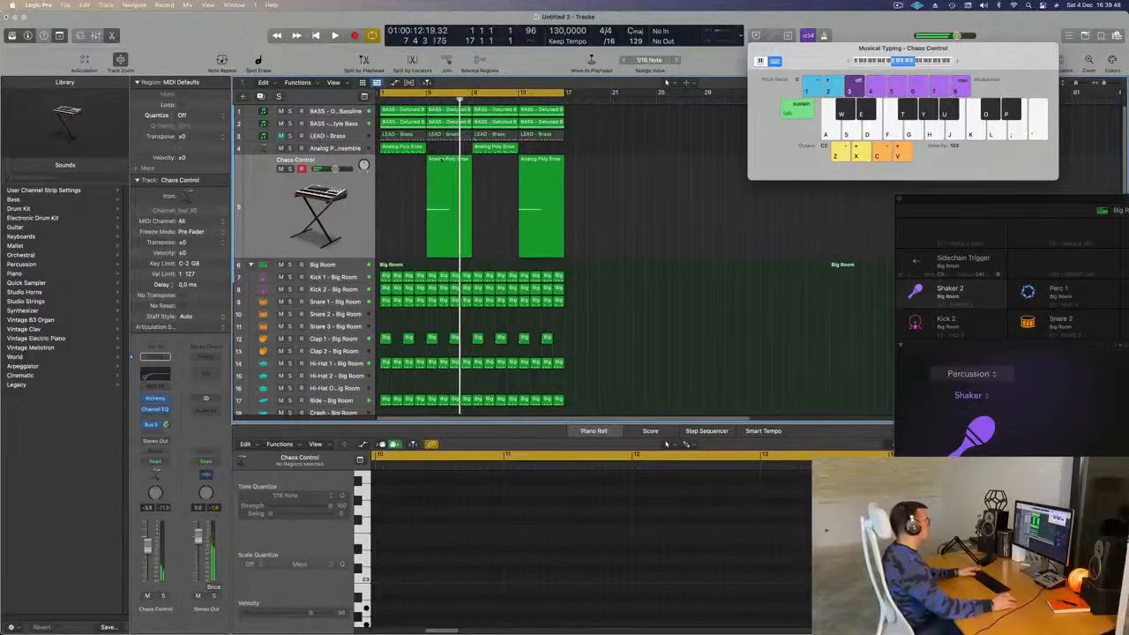
Shorten the long note in the Chaos Control track's bar 5 region by about a quarter bar and replay the arrangement from the start.
click(496, 582)
scroll(498, 556, left, 3)
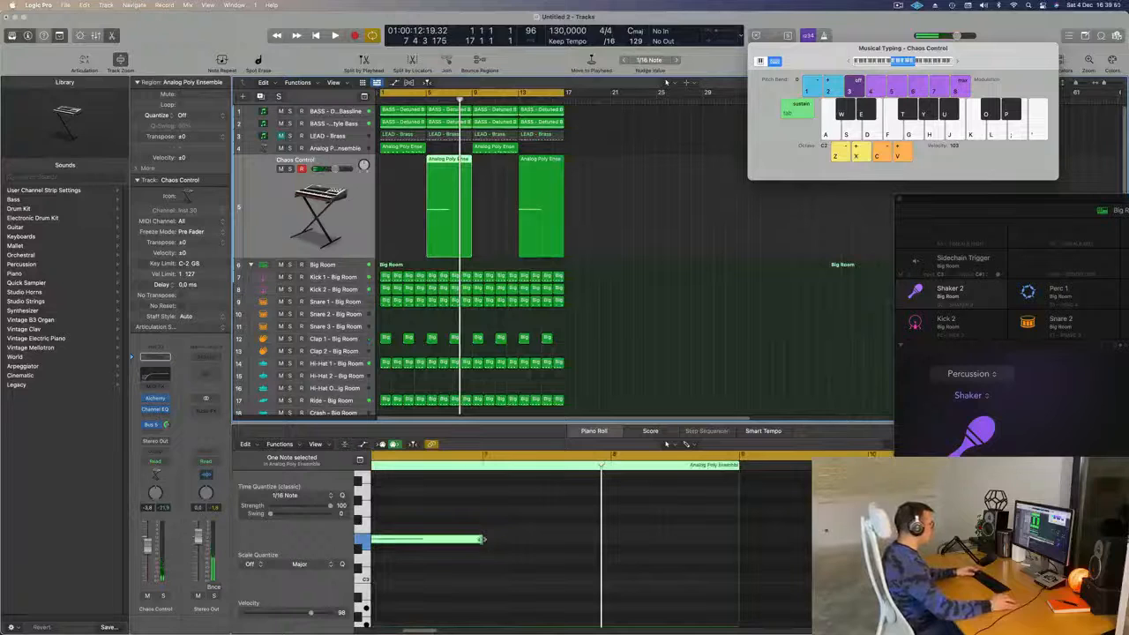
drag(481, 539, 448, 539)
key(Return)
key(space)
key(super+Left)
key(super+Up)
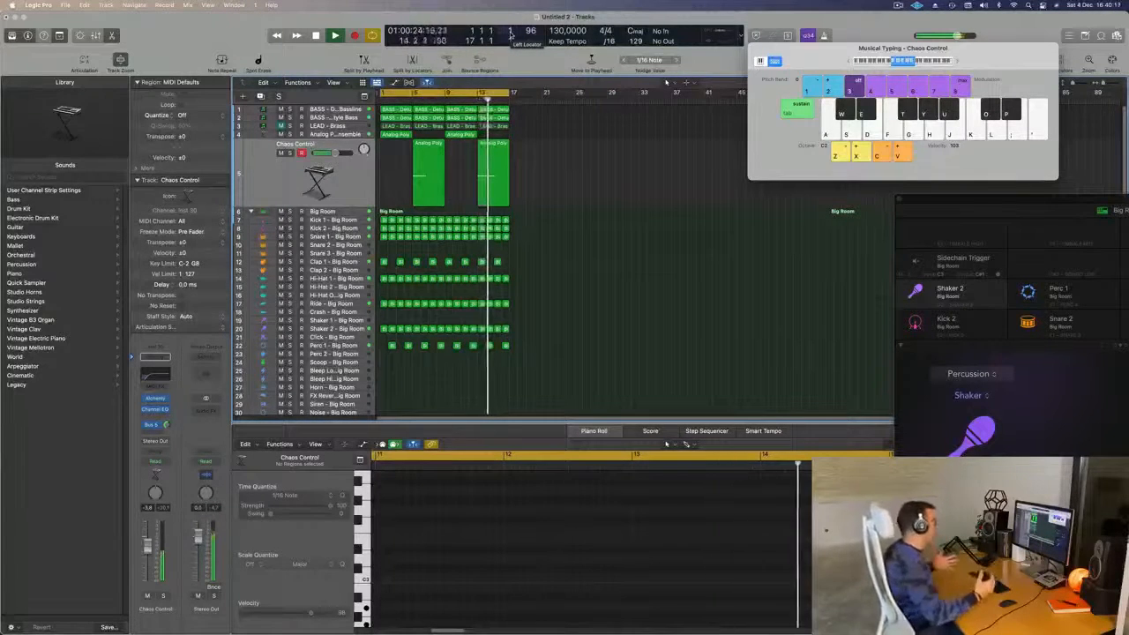
Unmute the LEAD - Brass track and play the arrangement from the start.
click(327, 126)
click(281, 136)
key(Return)
key(Return)
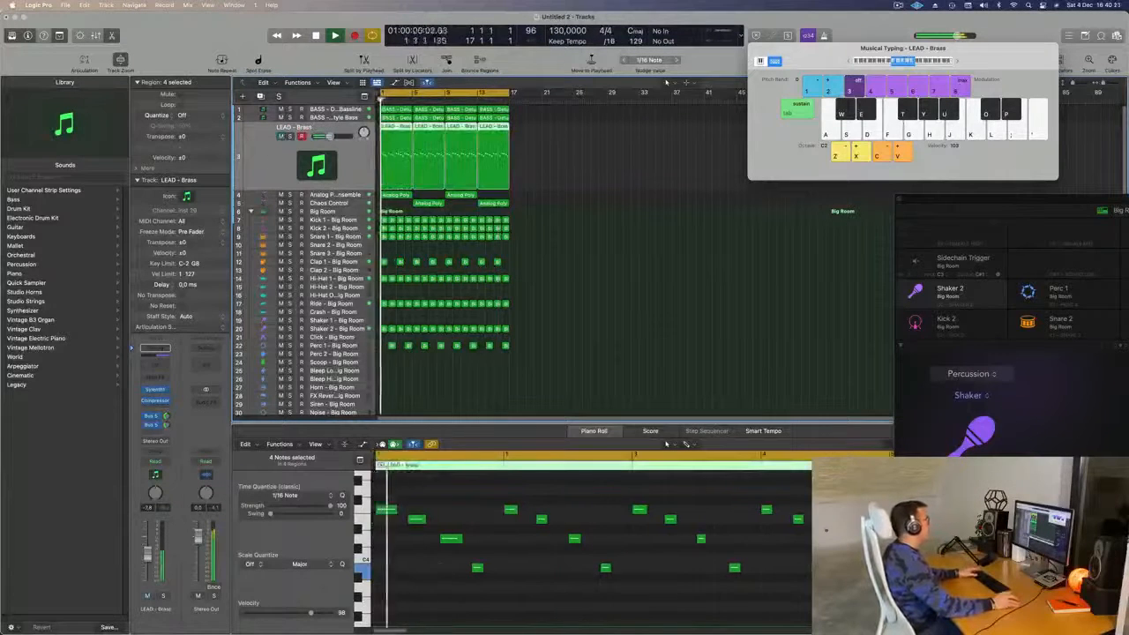
Lower the filter control cutoff of the LEAD - Brass sound in Sylenth1, reduce the track's volume and close the instrument.
click(156, 391)
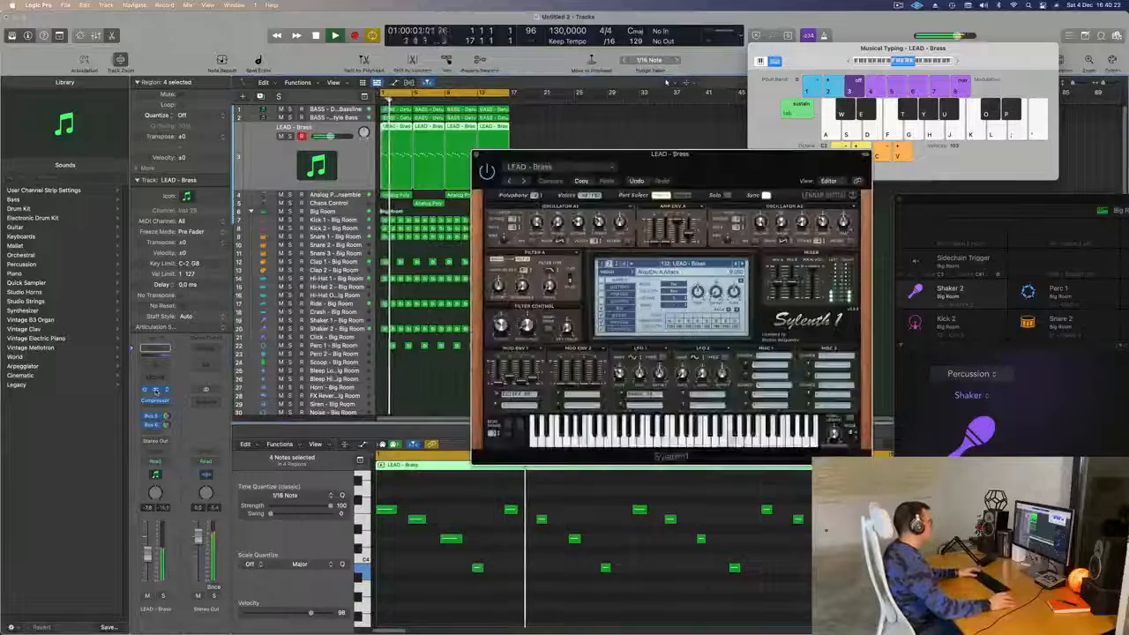
key(Return)
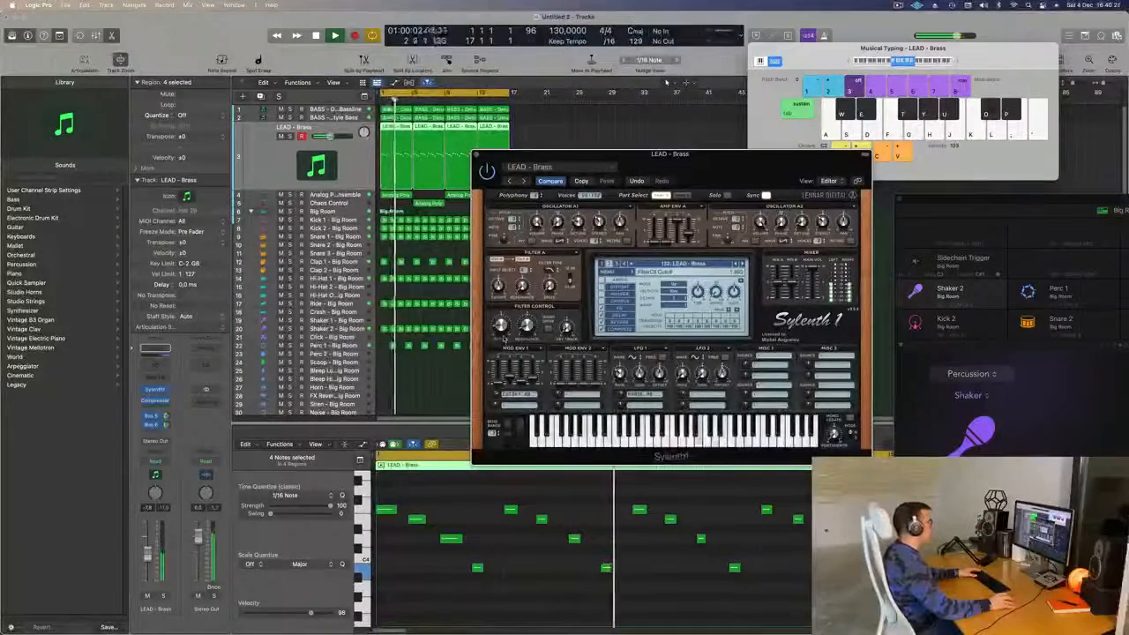
key(Return)
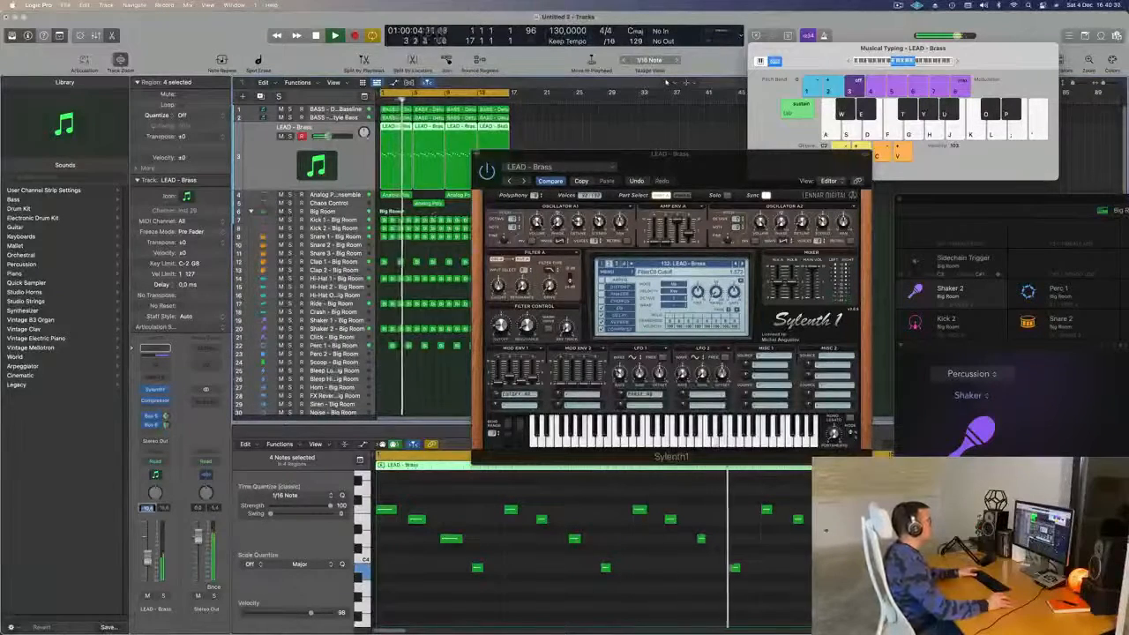
key(super+w)
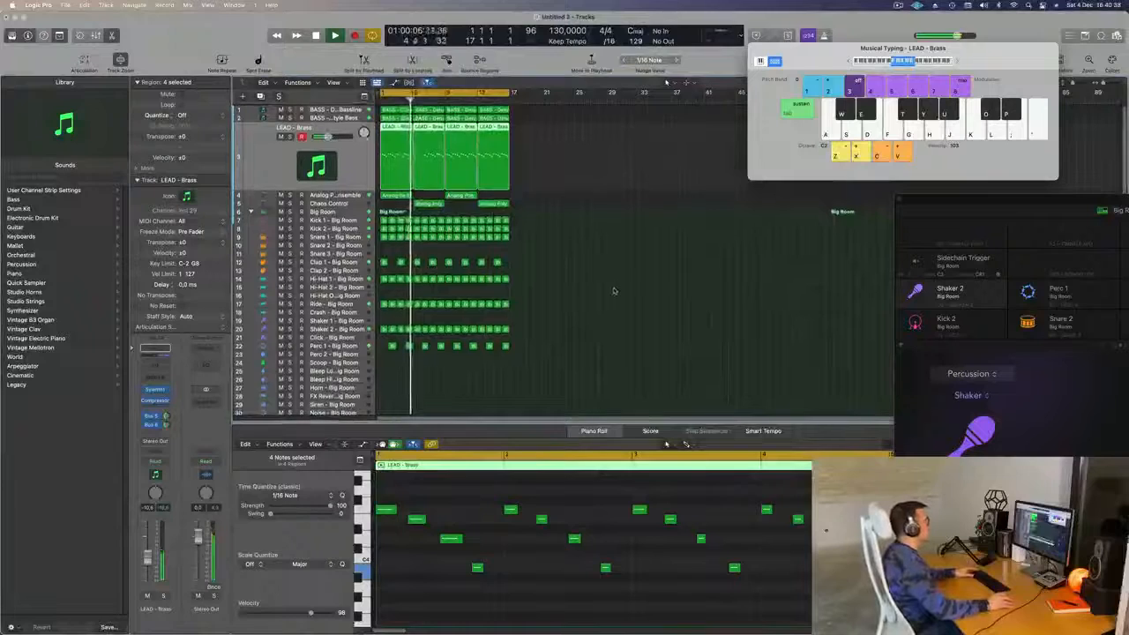
Duplicate the Chaos Control track and copy its bar 5 region to bar 1 of the new track.
scroll(615, 291, up, 5)
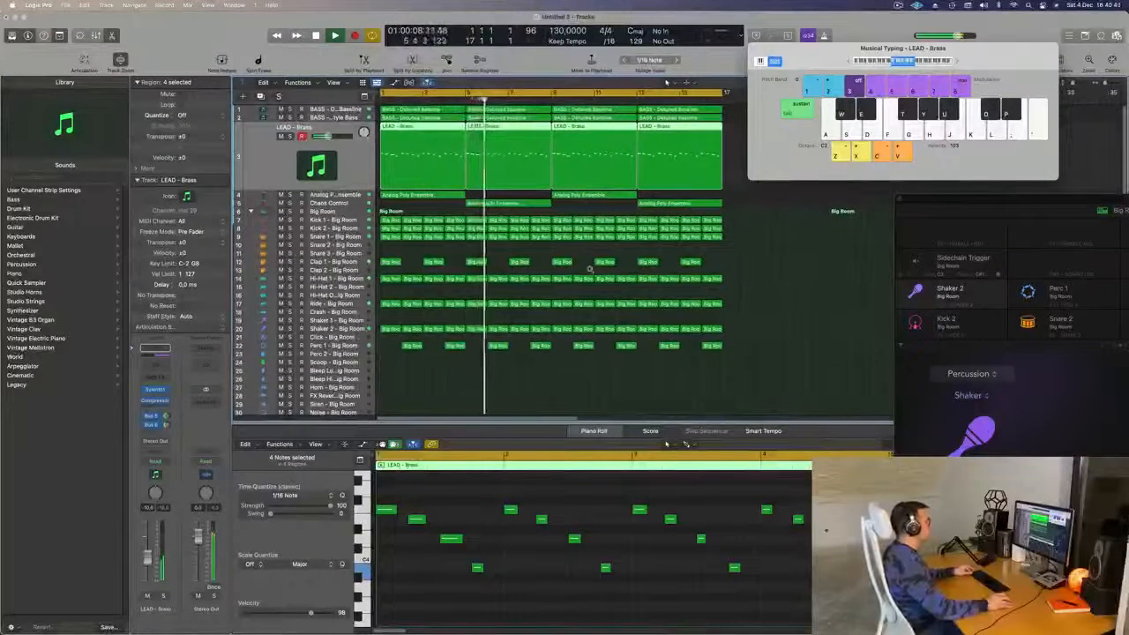
scroll(590, 268, down, 3)
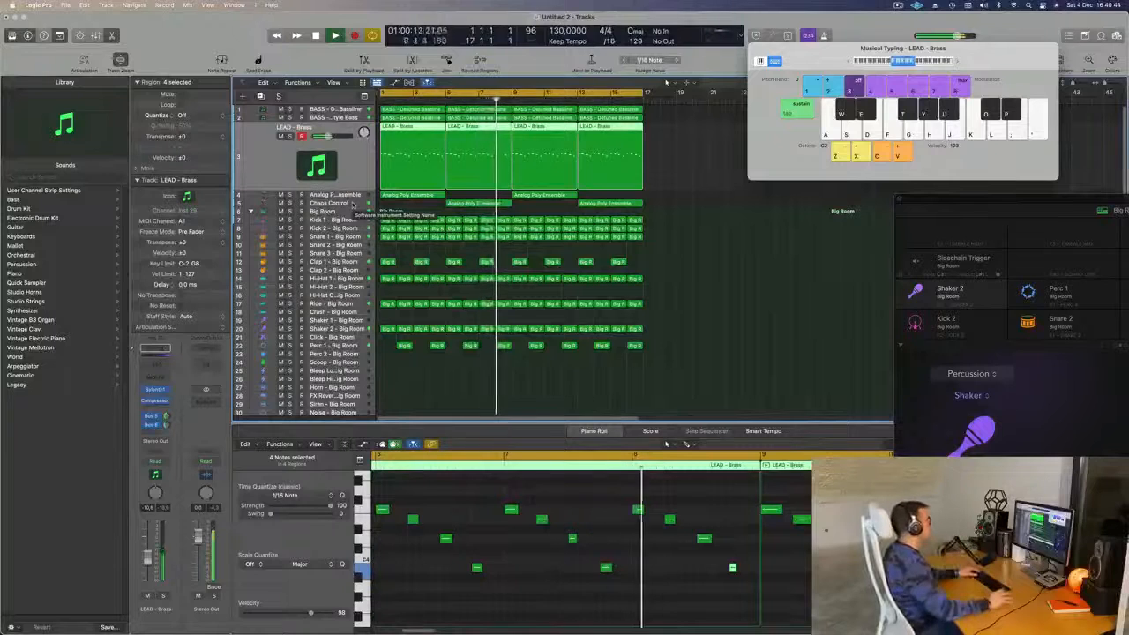
click(352, 203)
key(Return)
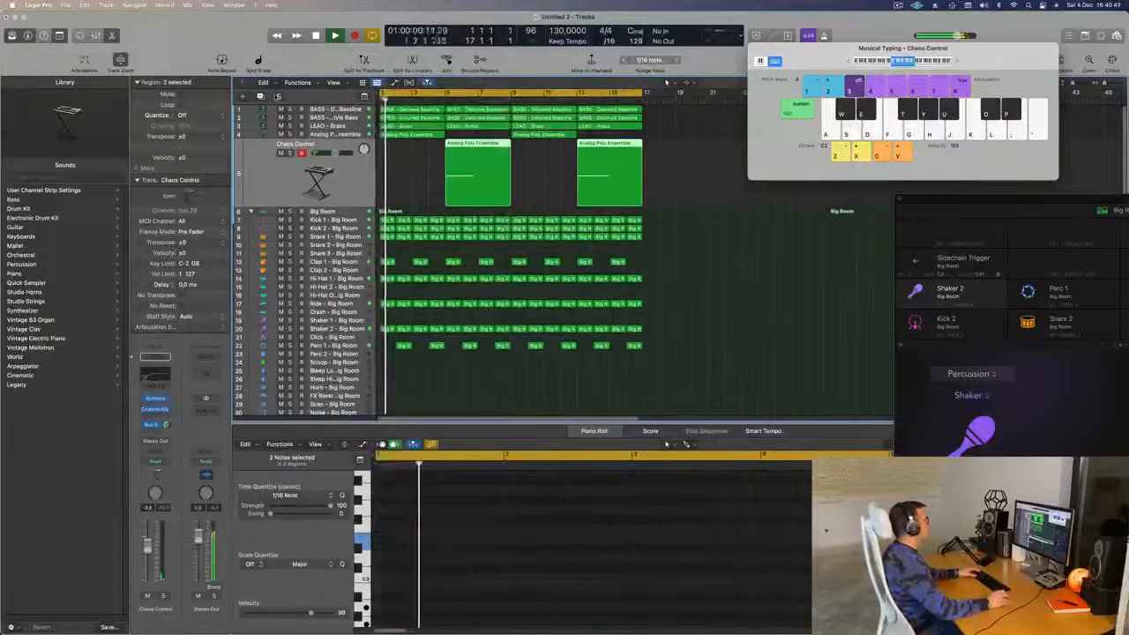
key(super+d)
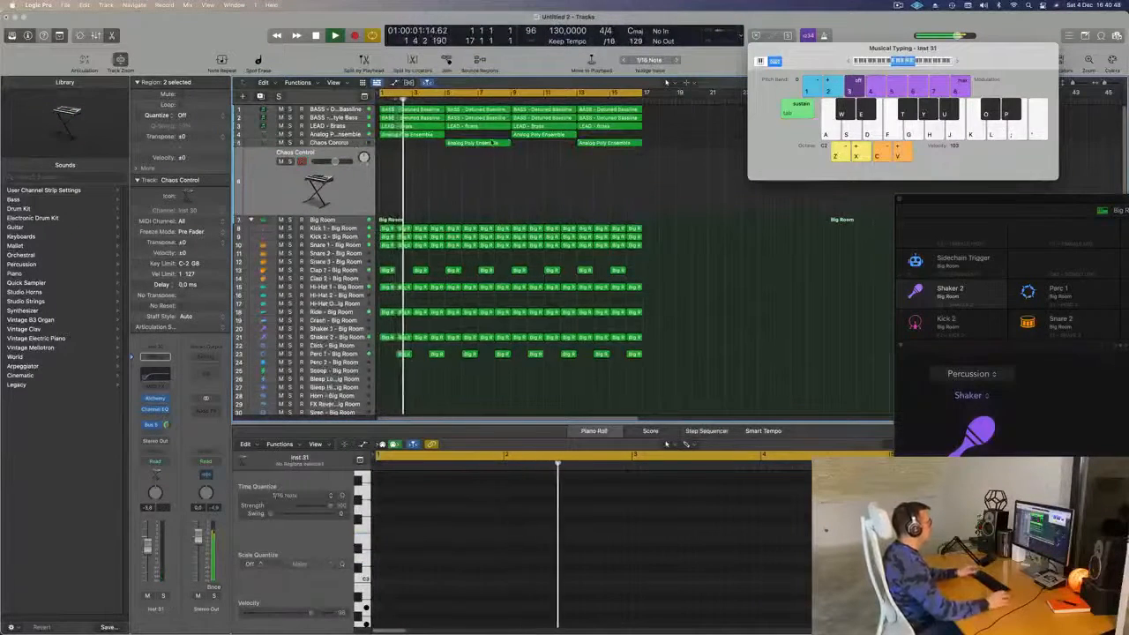
click(479, 145)
drag(479, 145, 409, 173)
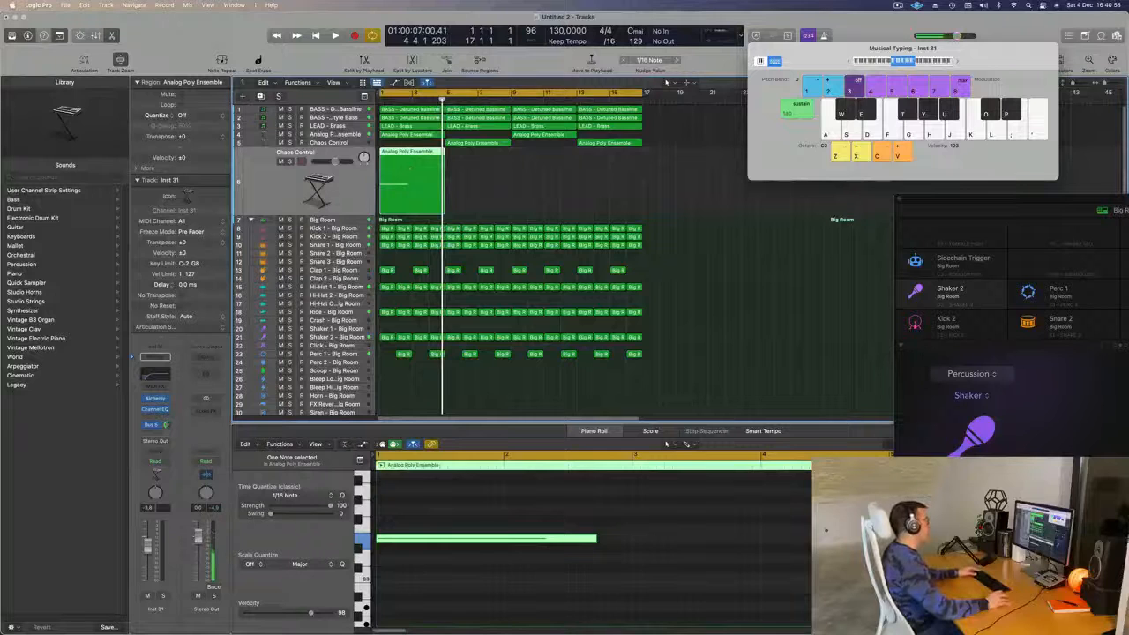
Open Alchemy on the duplicated track and load the Considered Response preset from the Rhythmic category.
click(155, 398)
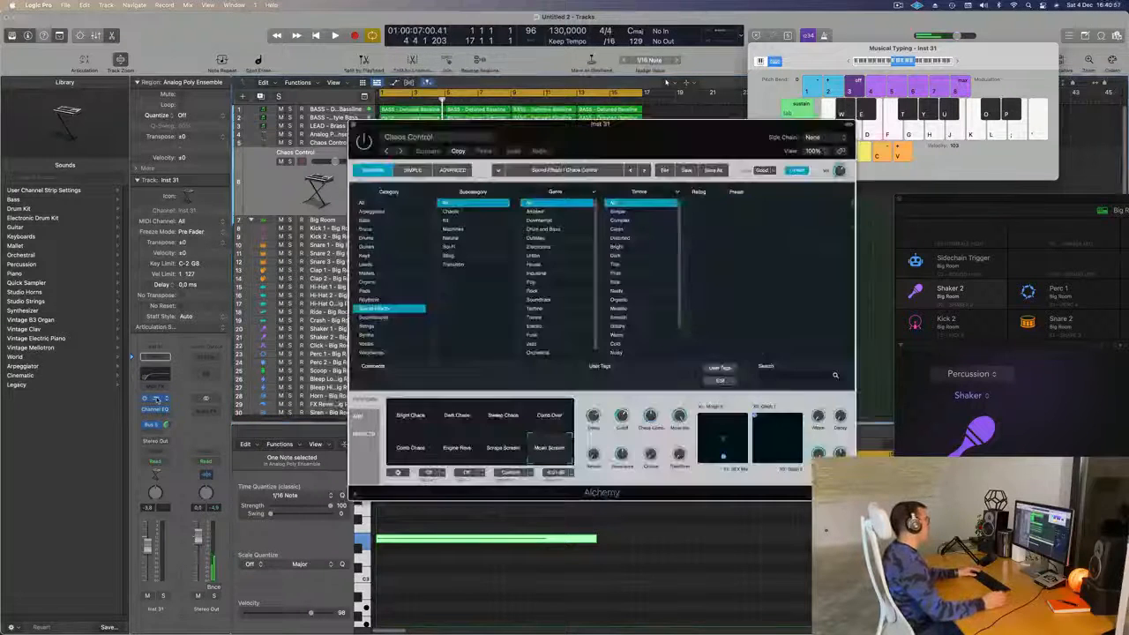
drag(553, 141, 580, 142)
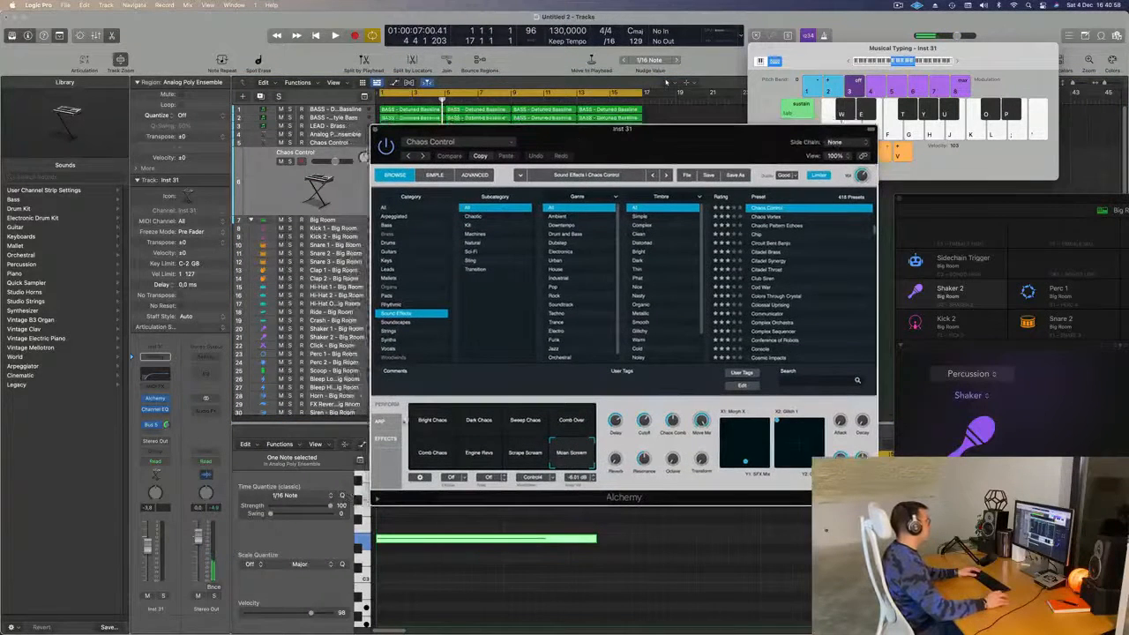
key(Up)
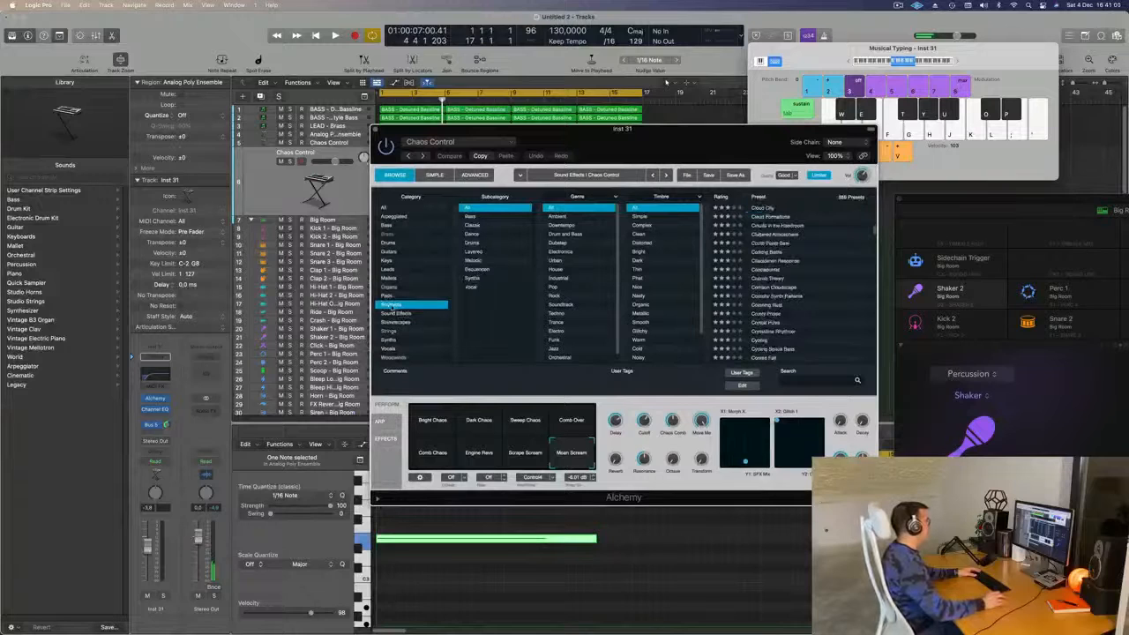
click(780, 266)
drag(681, 150, 820, 172)
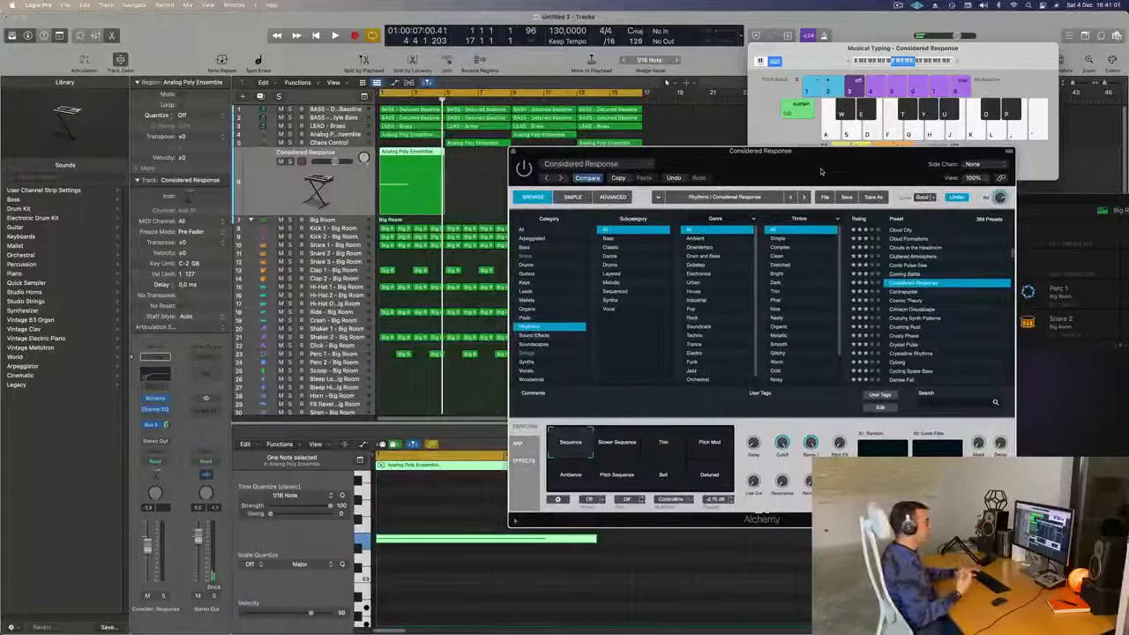
drag(827, 171, 761, 172)
Audition the Considered Response preset during playback and raise its track volume slightly.
key(space)
key(space)
key(space)
key(space)
key(space)
drag(147, 540, 147, 535)
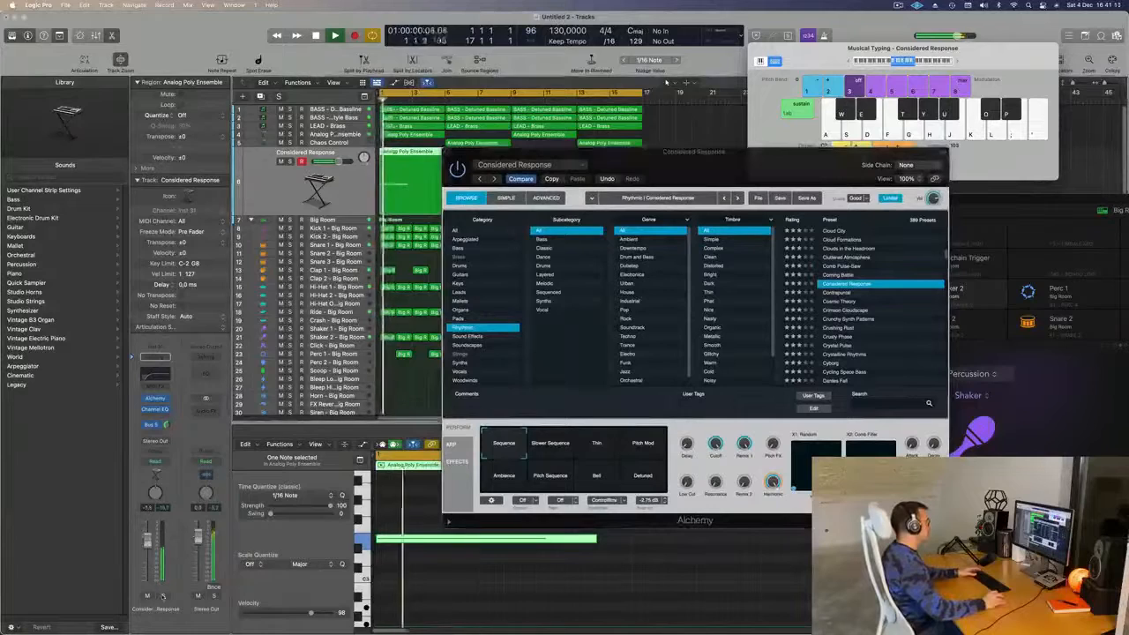
key(space)
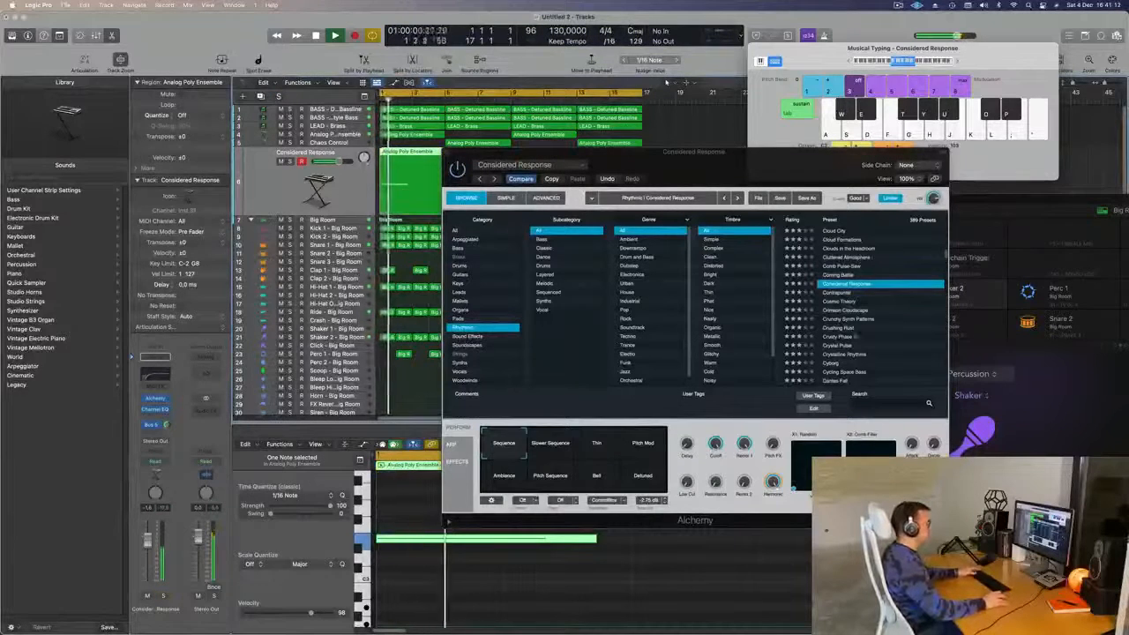
Narrow the Rhythmic presets to Drums and audition New Psychology, Minimal Acid Patterns and Private Groove.
click(555, 267)
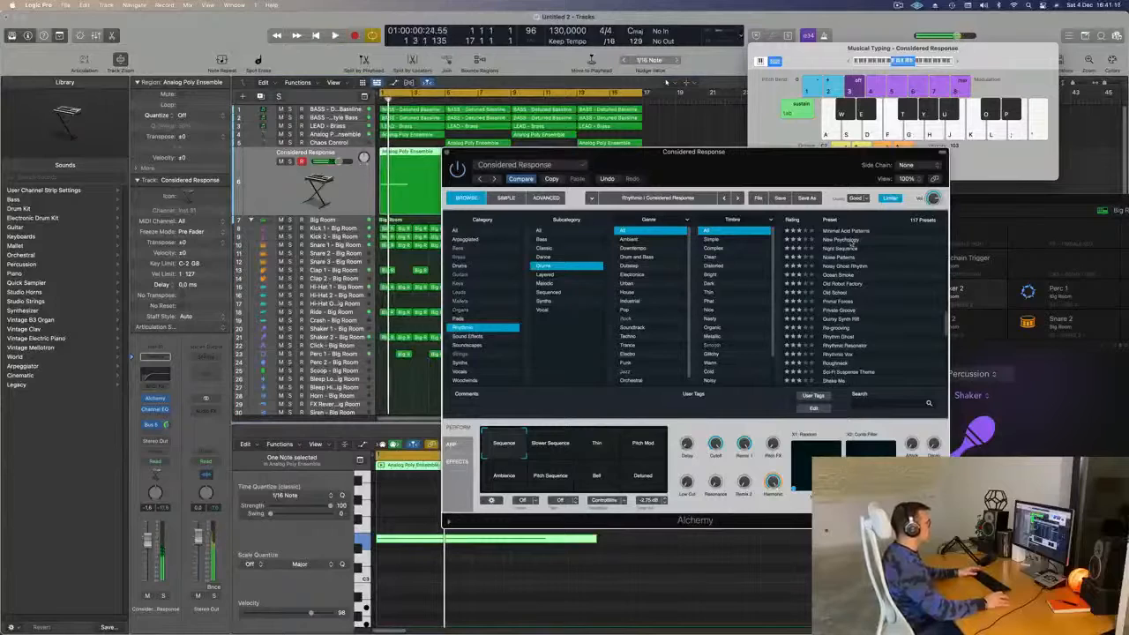
click(849, 240)
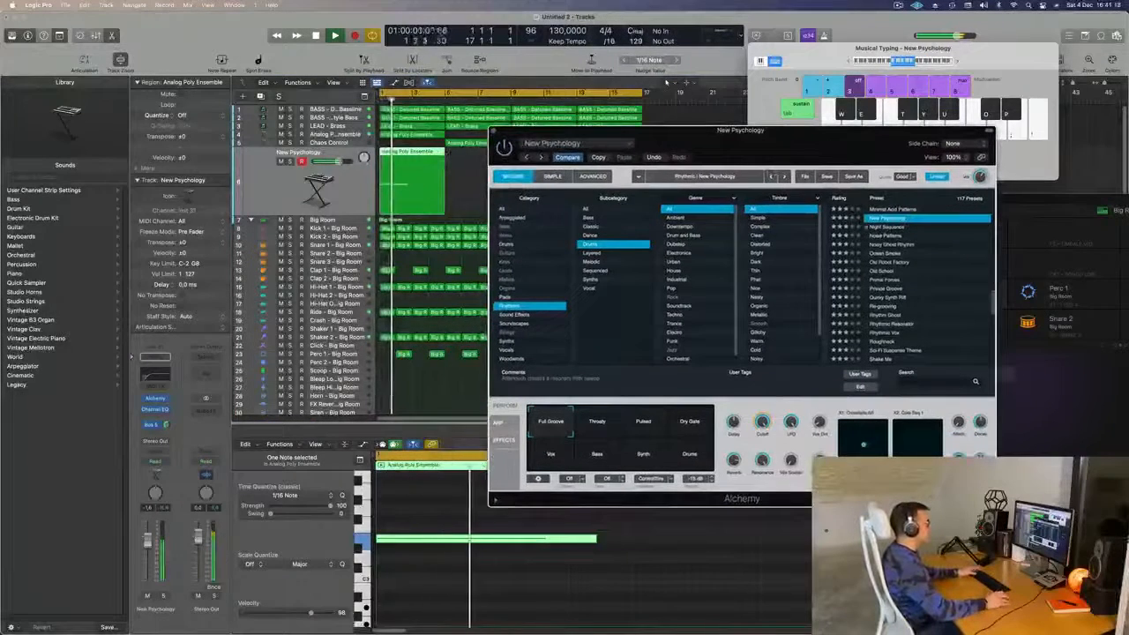
click(889, 210)
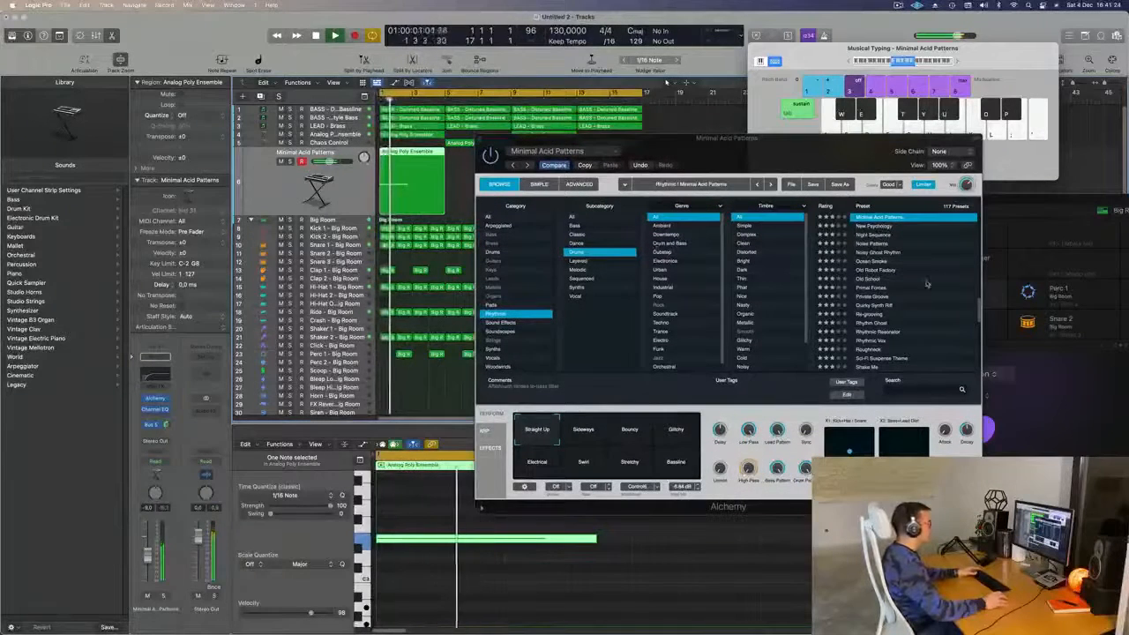
scroll(927, 284, down, 3)
click(873, 267)
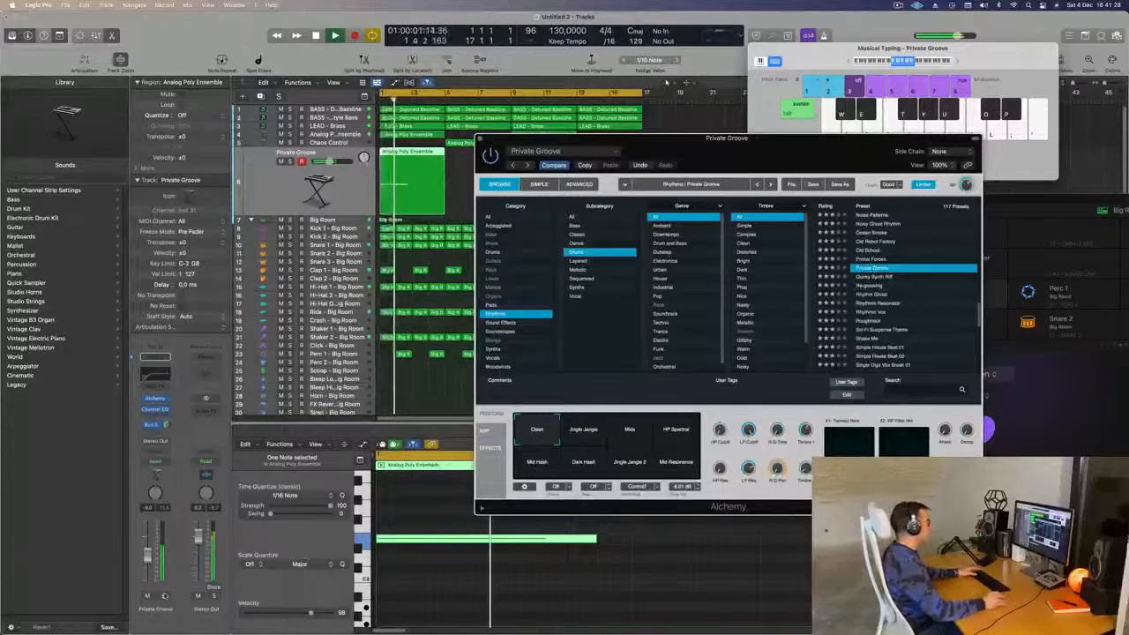
Audition the Private Groove preset with its track soloed and within the full arrangement.
click(165, 595)
key(space)
key(space)
key(space)
key(space)
key(s)
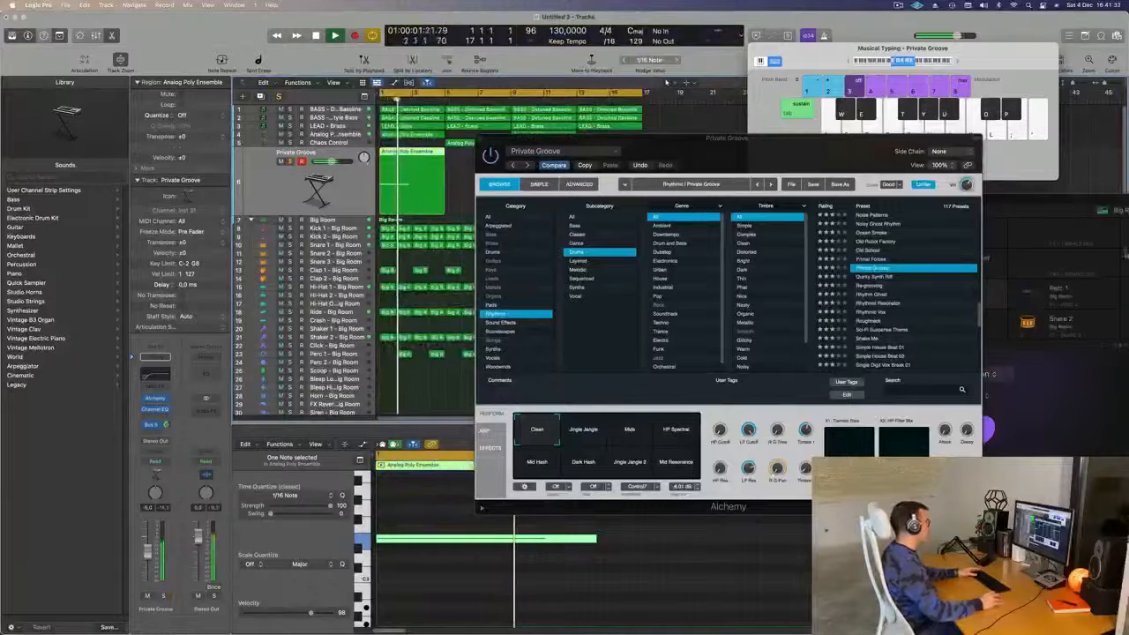
Load the Re-grooving preset on the duplicated track and replay the arrangement.
click(867, 286)
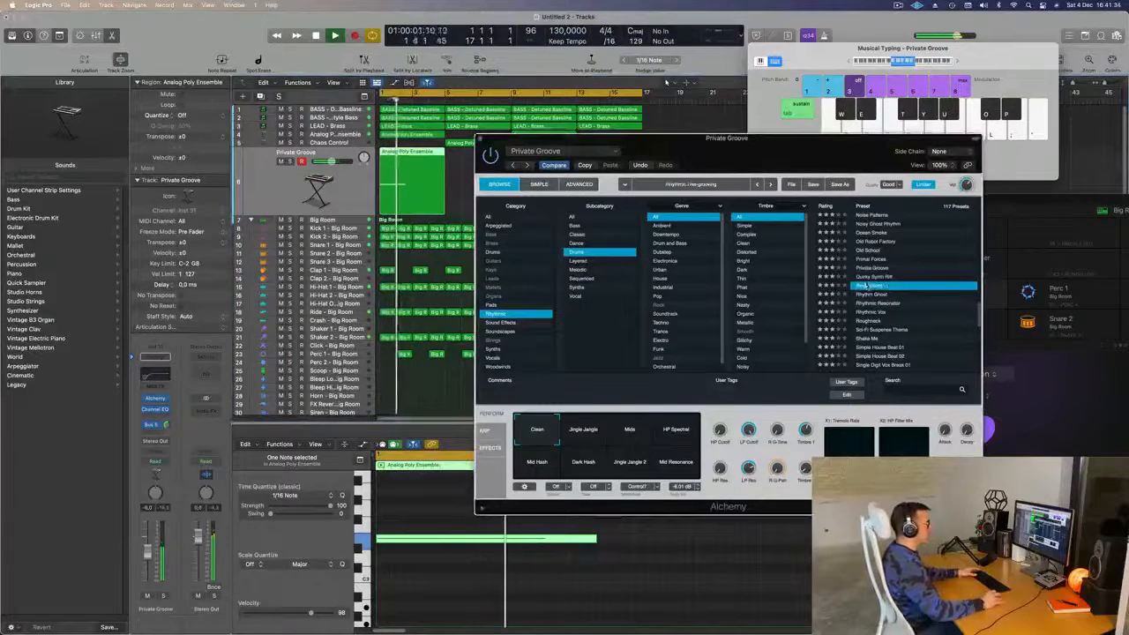
key(space)
key(space)
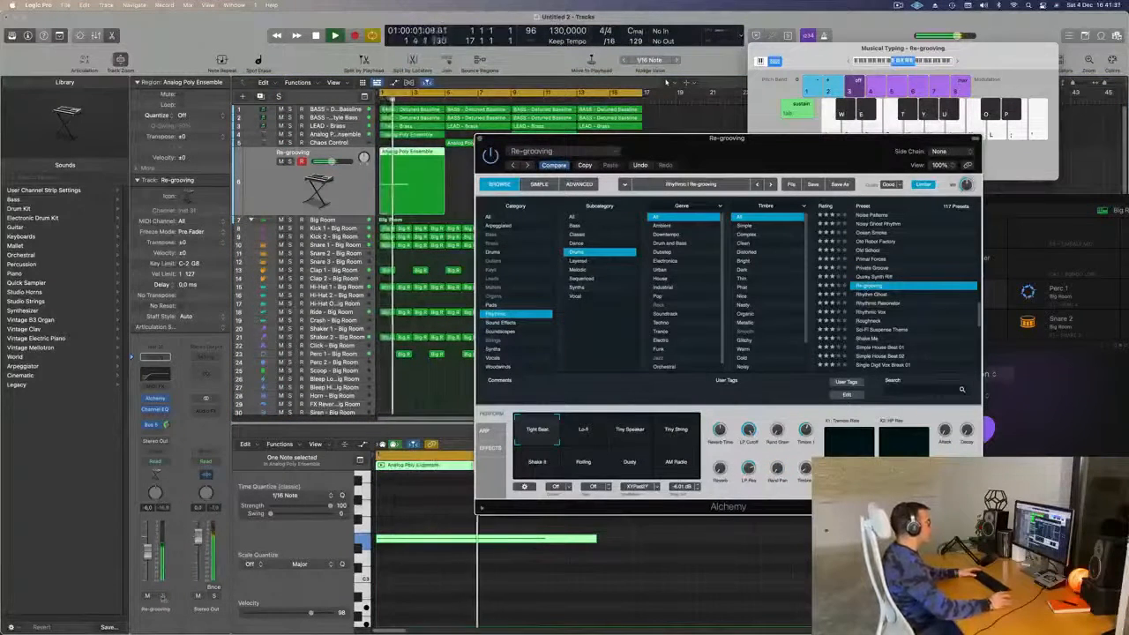
Listen to the Re-grooving track soloed and within the mix, restarting the arrangement playback.
click(162, 596)
click(162, 596)
key(space)
key(space)
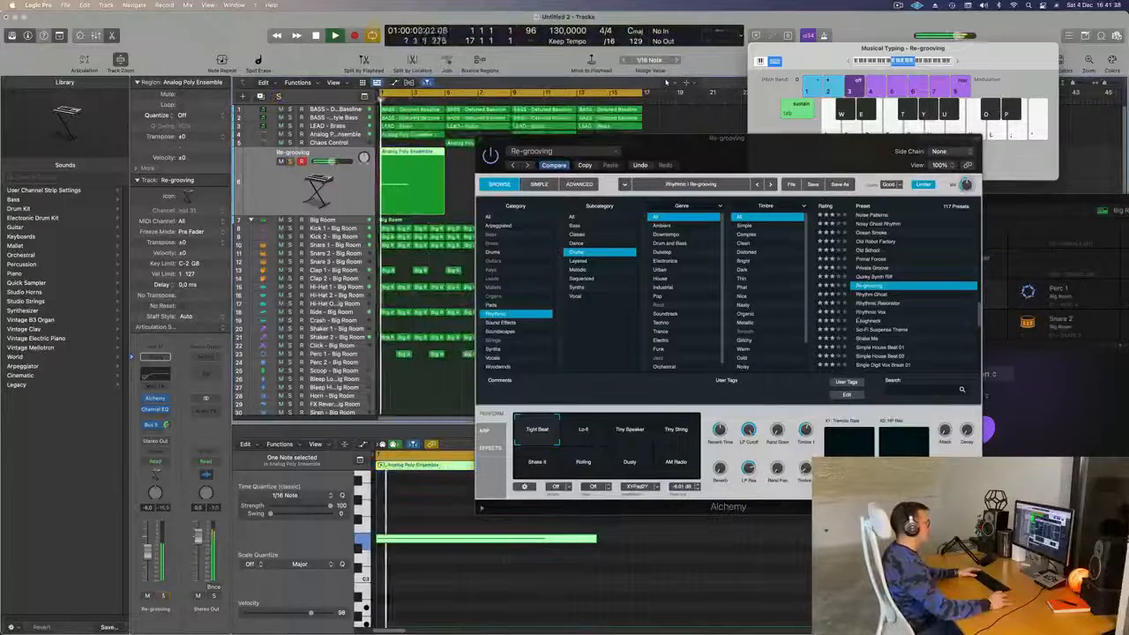
Try the Rhythmic Resonator and Shake Me presets against the arrangement, restarting playback for each.
click(885, 303)
key(space)
key(space)
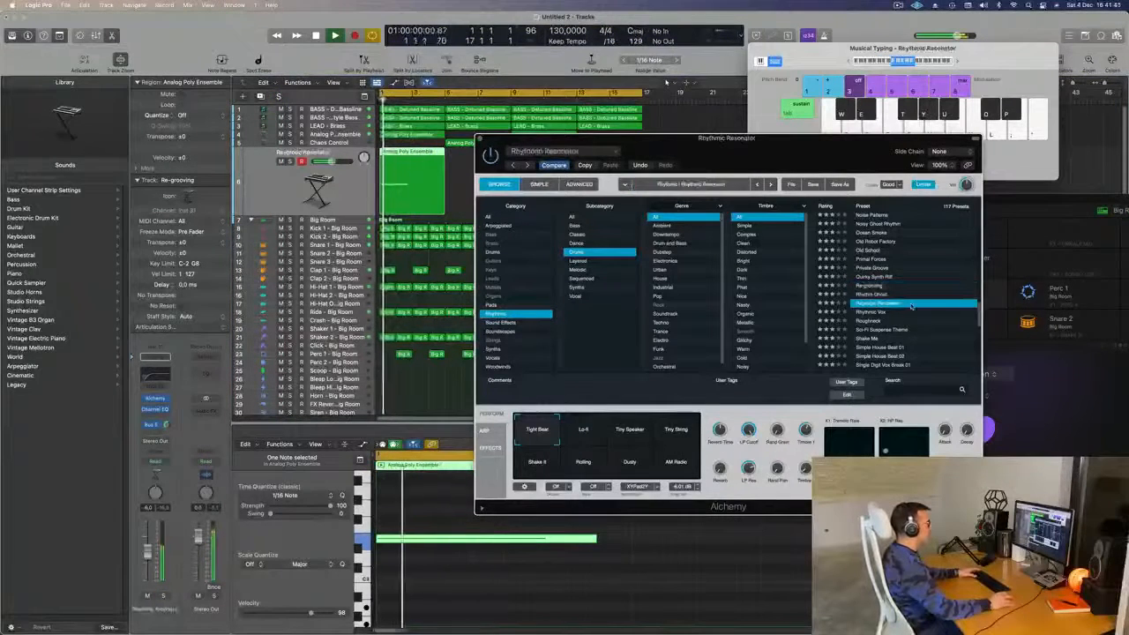
scroll(939, 283, down, 3)
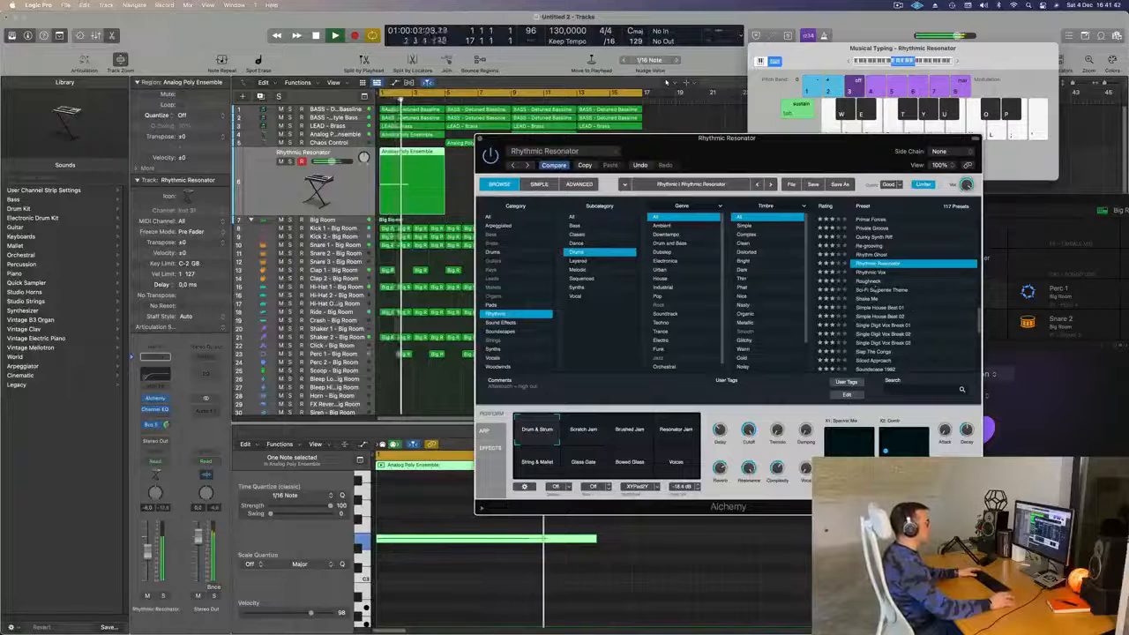
click(869, 300)
key(space)
key(space)
scroll(932, 308, down, 2)
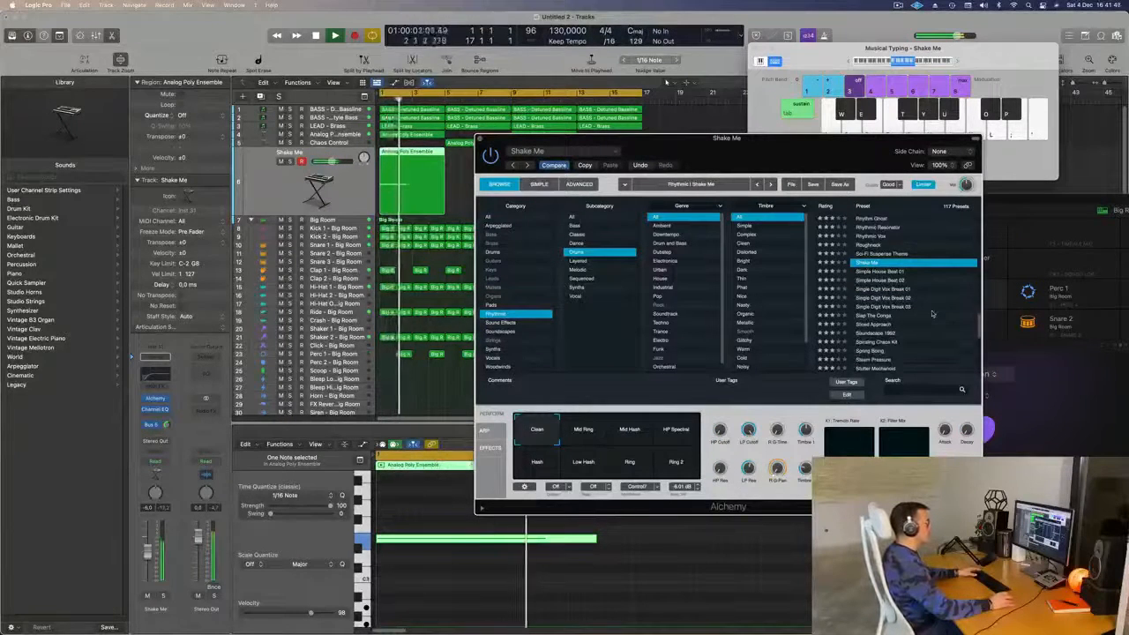
Load the Slap The Conga preset and replay the arrangement with it.
click(873, 314)
key(space)
key(space)
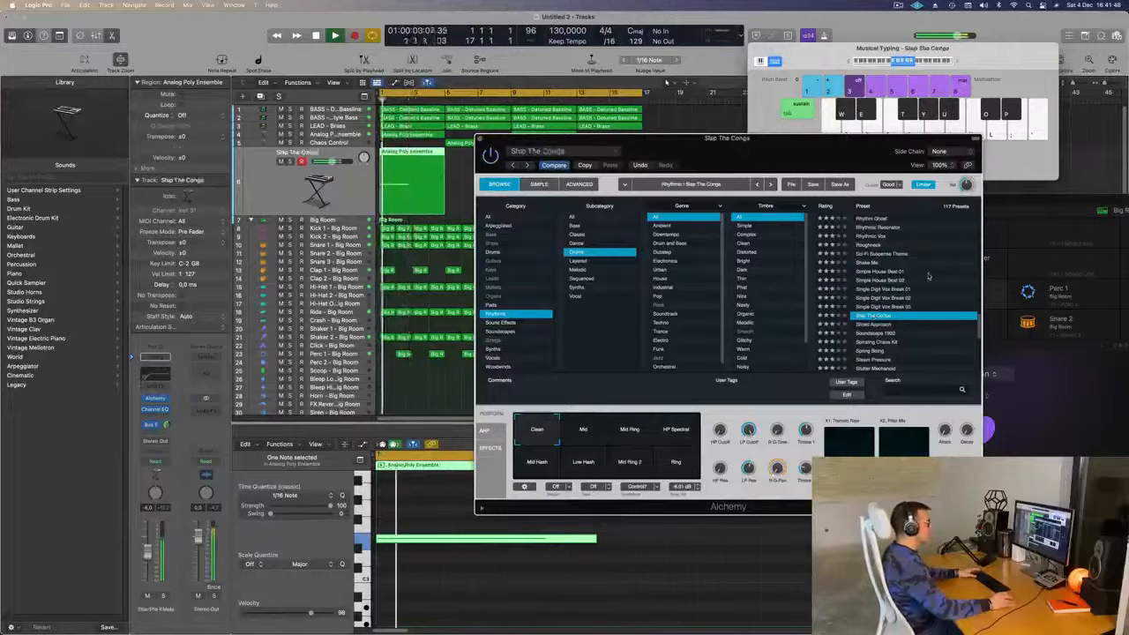
scroll(934, 275, down, 2)
scroll(934, 276, up, 1)
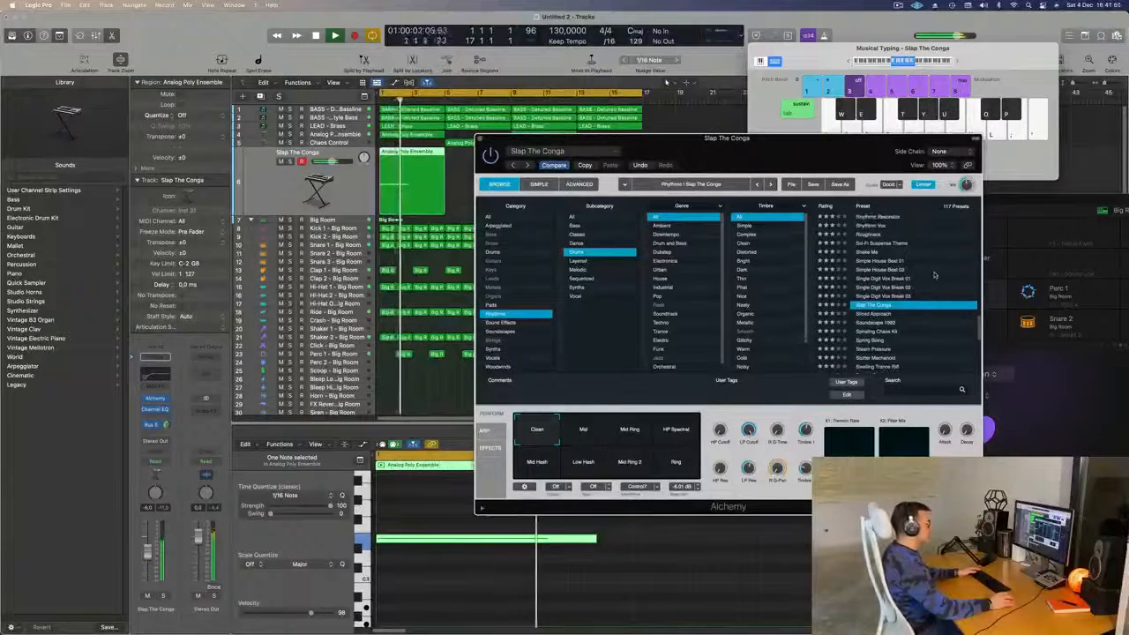
Audition the Slap The Conga performance variations, including HP Spectral, Mid Ring 2, Low Hash and Mid Hash, and settle on Mid Ring.
click(631, 431)
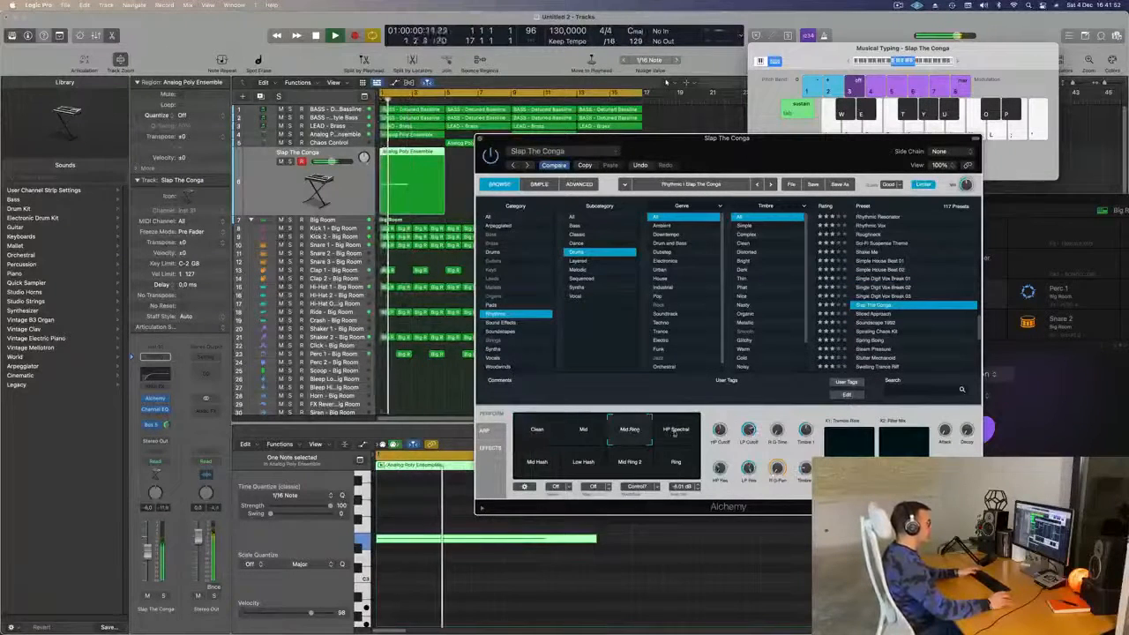
click(673, 428)
click(592, 431)
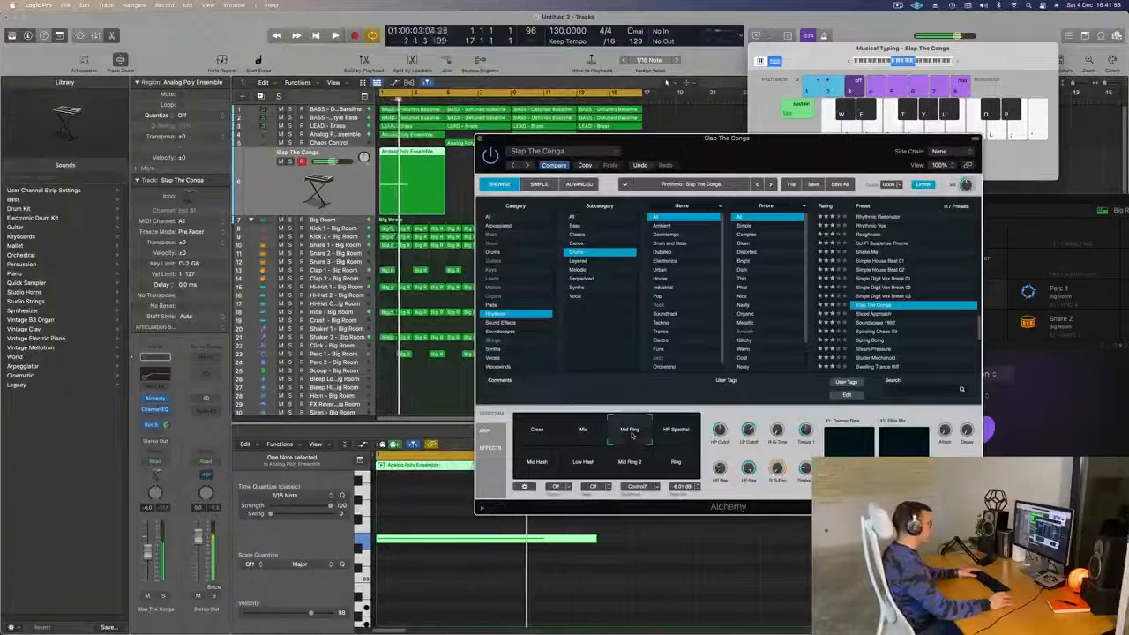
click(628, 464)
click(582, 465)
click(534, 465)
click(630, 465)
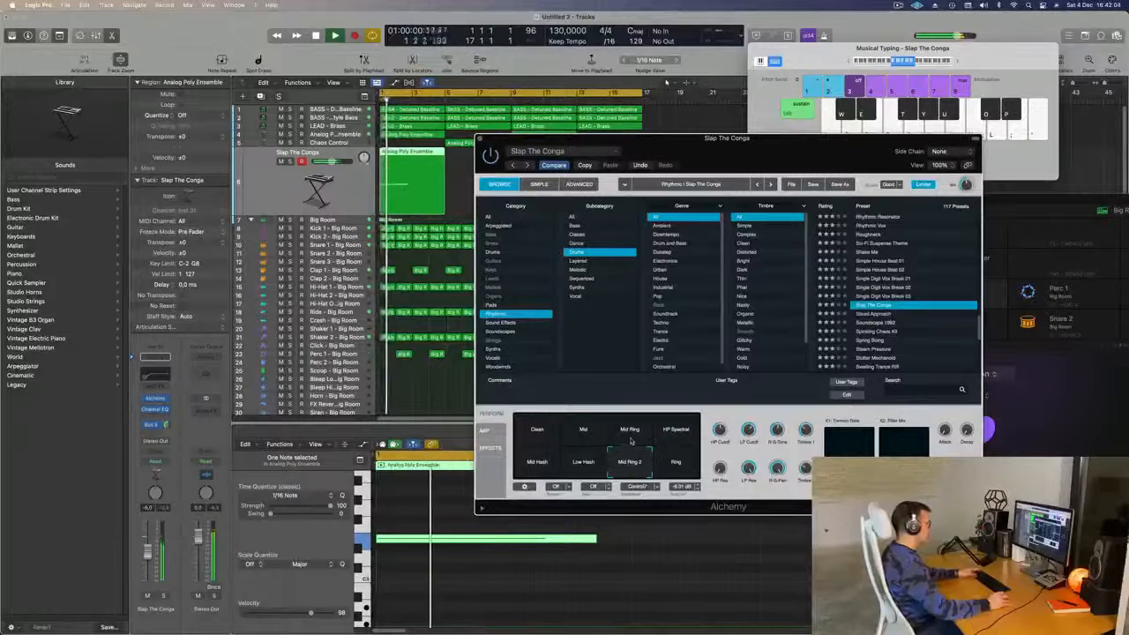
click(630, 430)
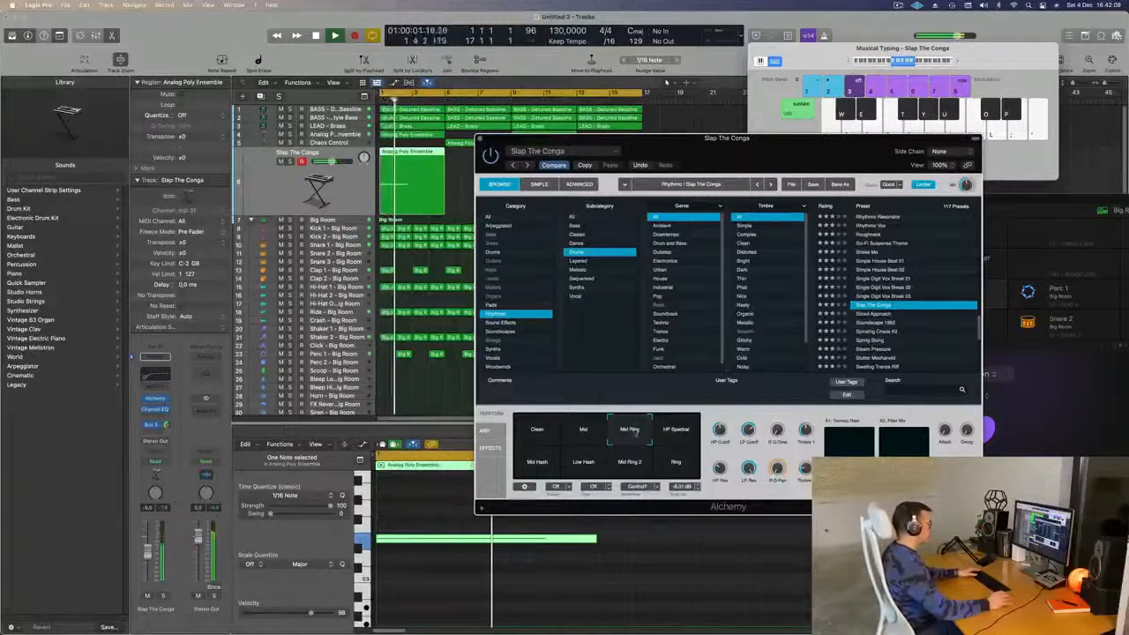
Compare the Mid Ring, Mid Ring 2 and Mid Hash variations with the track soloed, ending on Mid Ring in the full mix.
click(164, 597)
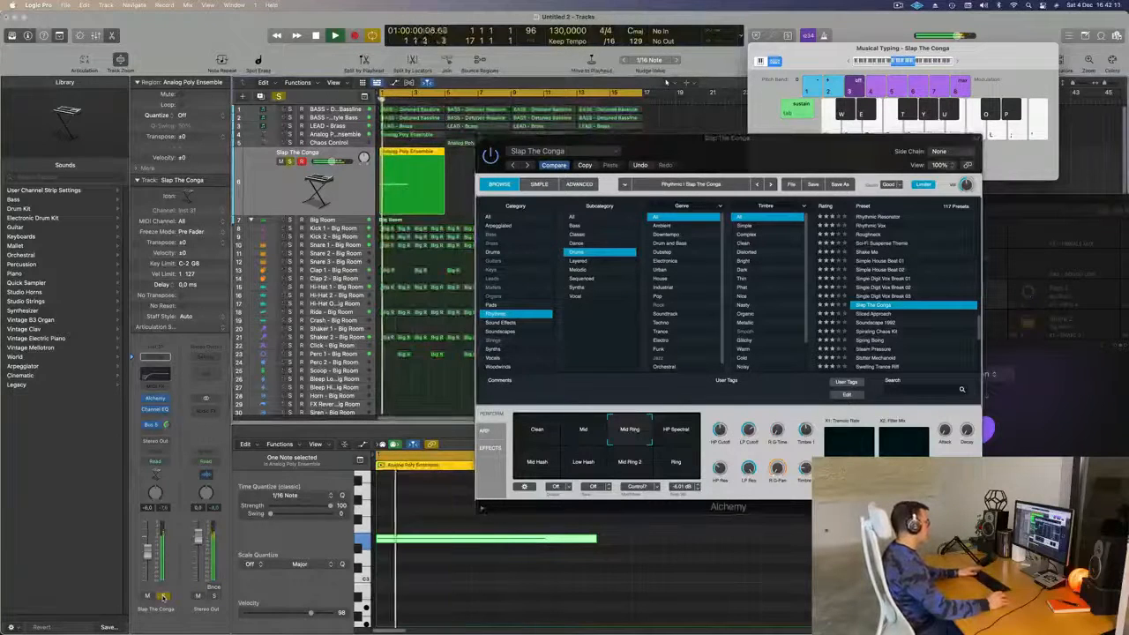
click(163, 598)
click(630, 466)
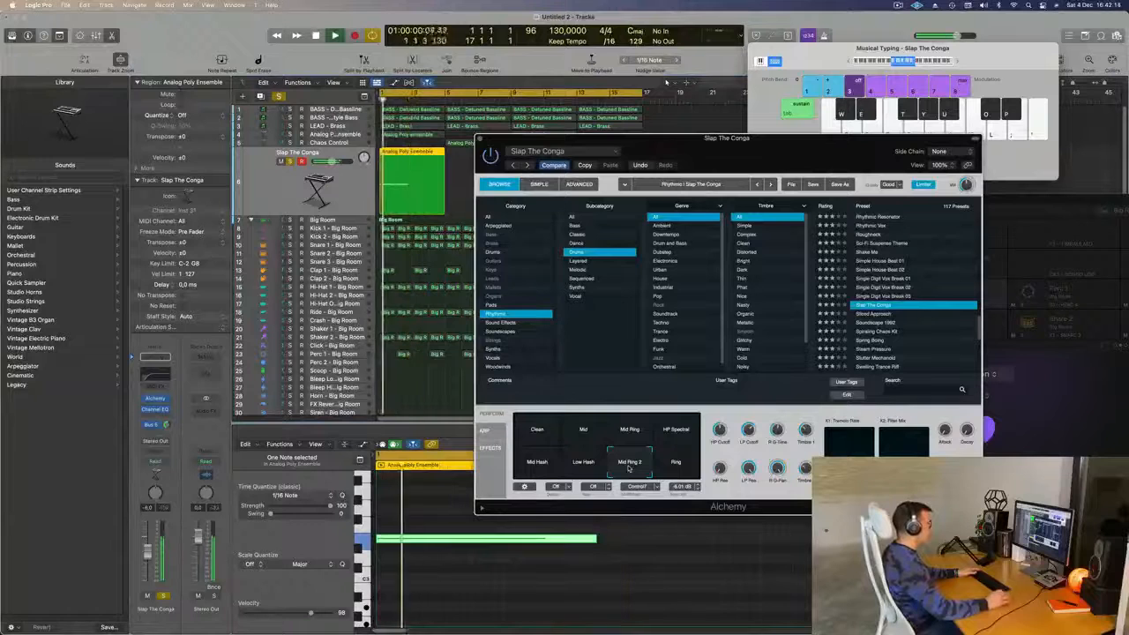
click(632, 429)
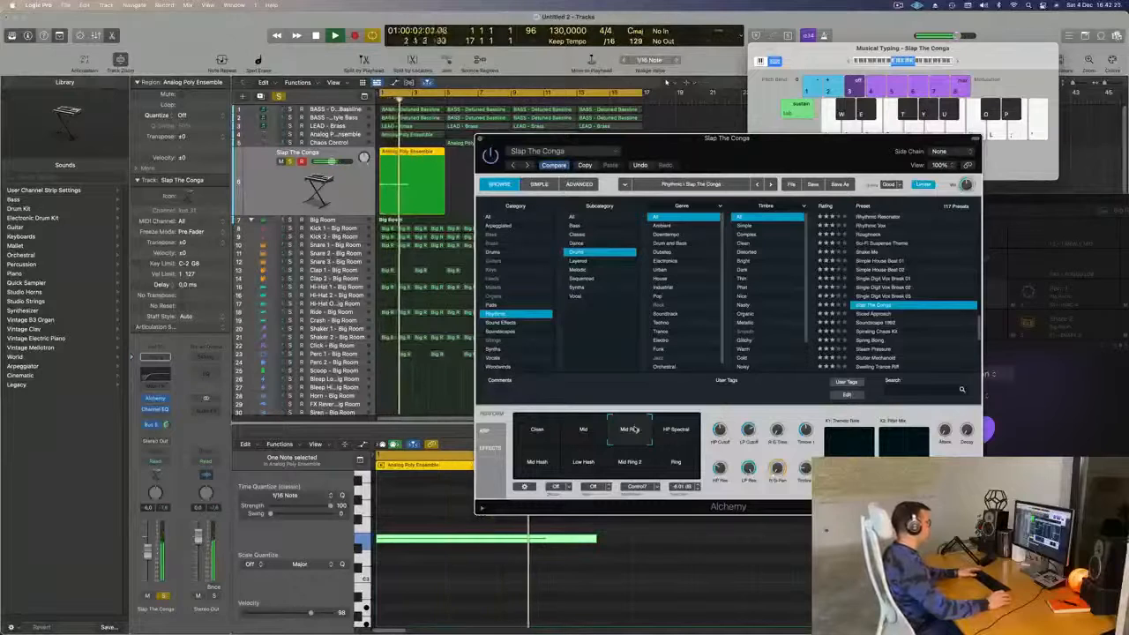
click(544, 468)
click(632, 429)
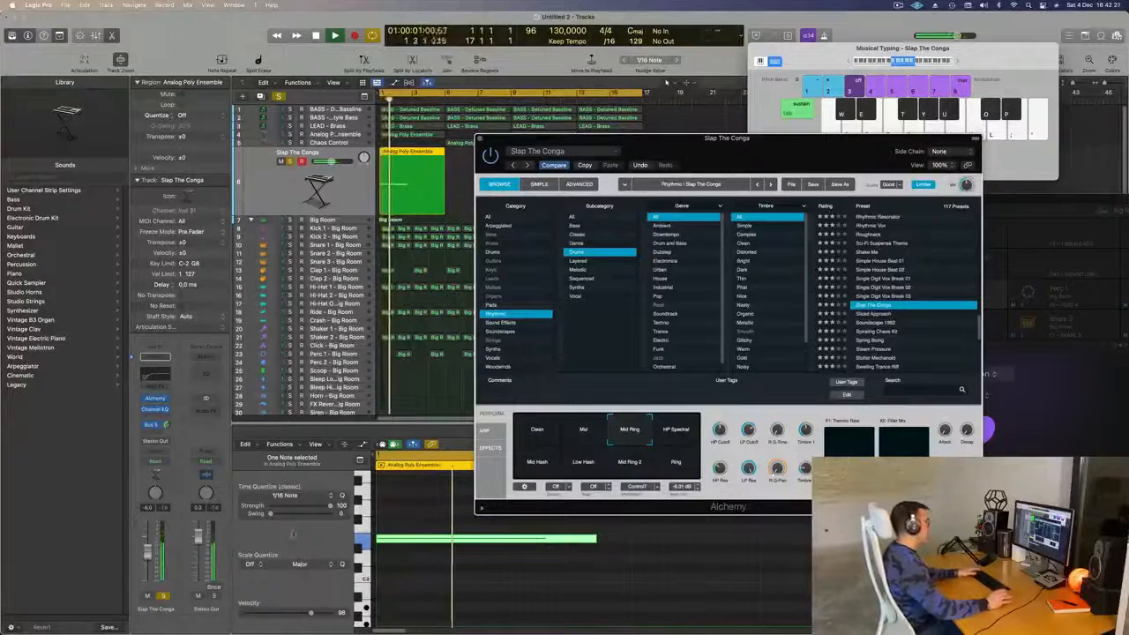
click(163, 598)
key(Return)
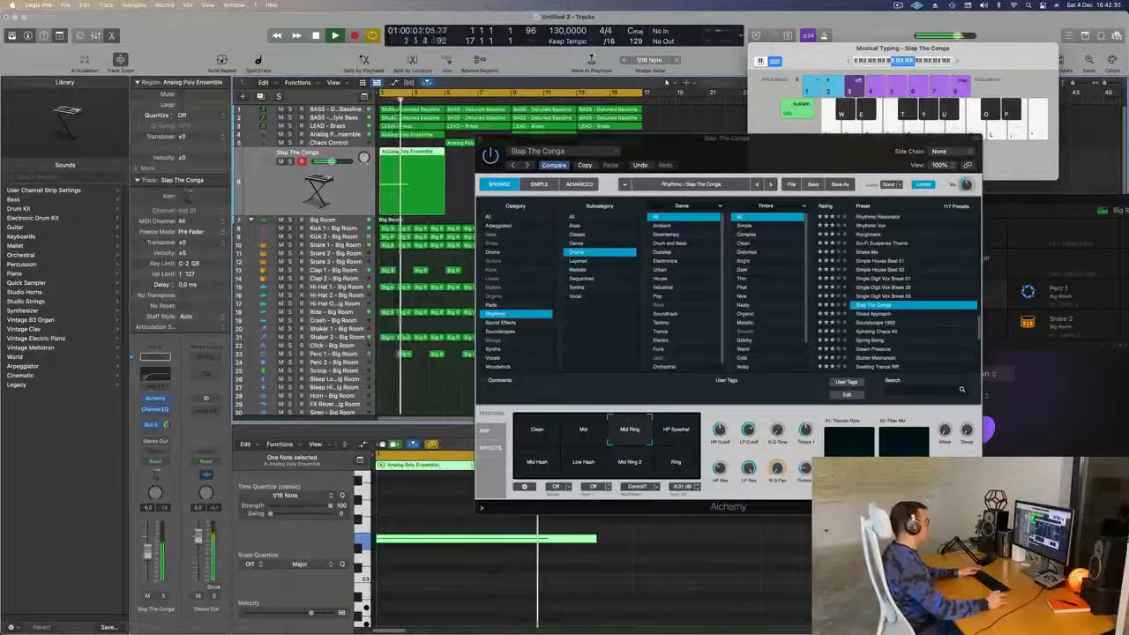
Adjust the Slap The Conga track's Bus 5 send, add a send to Bus 6 and resume playback.
click(166, 426)
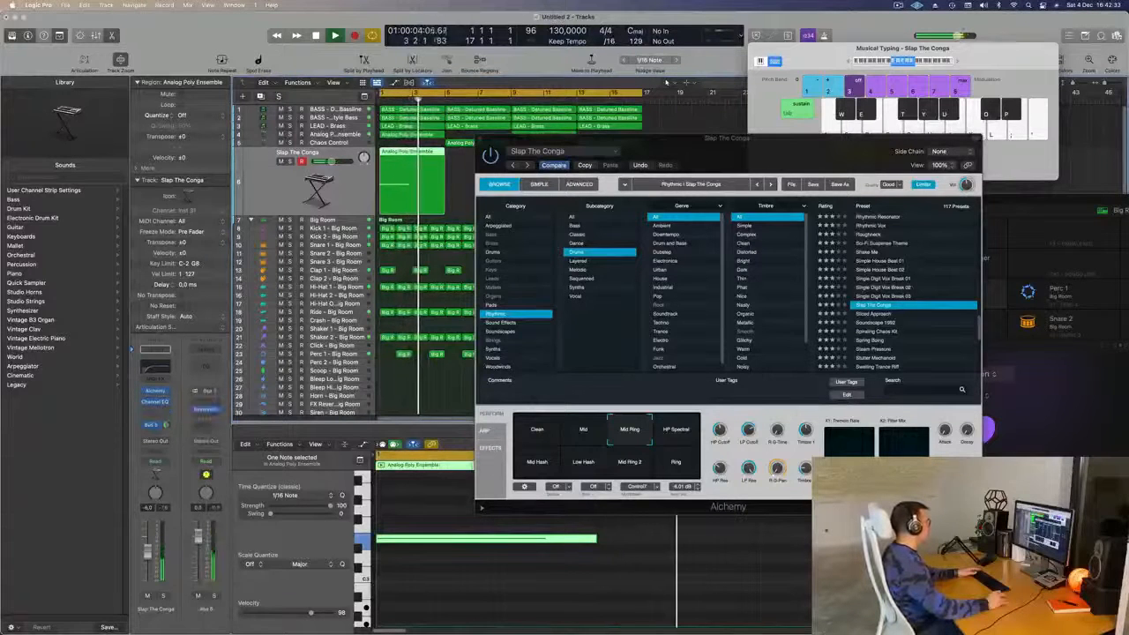
key(Return)
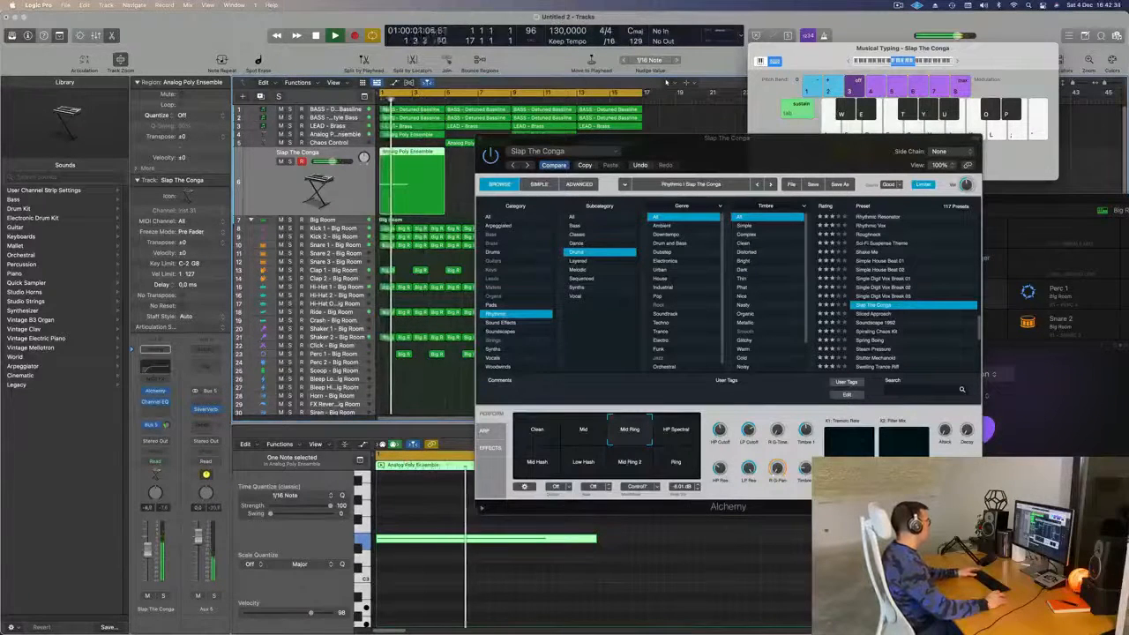
key(Return)
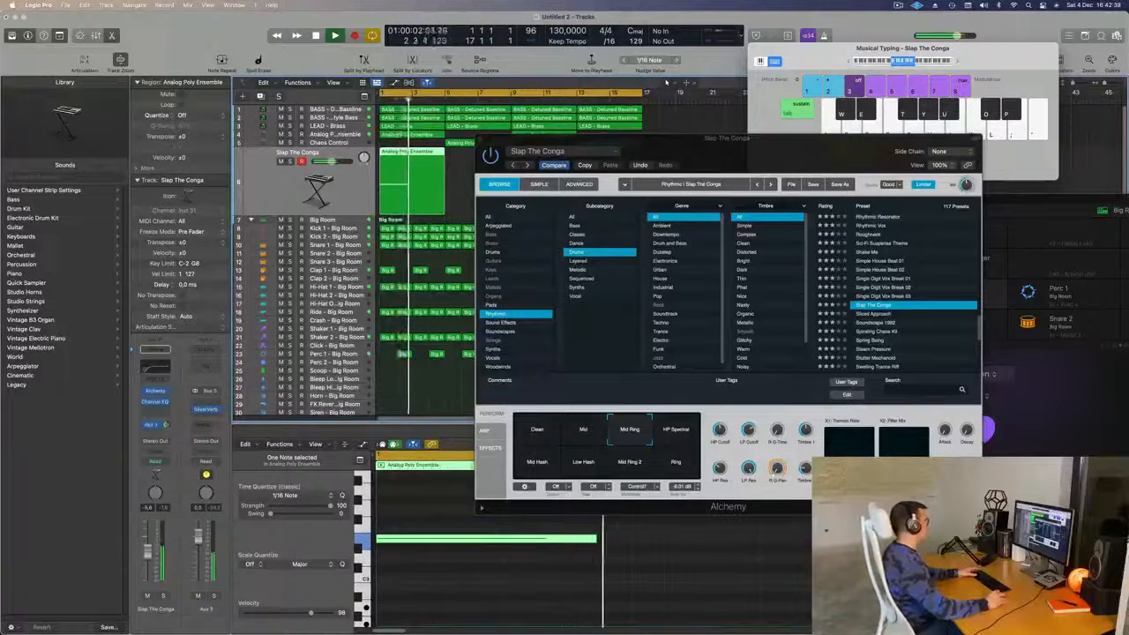
click(153, 427)
mouse_move(201, 446)
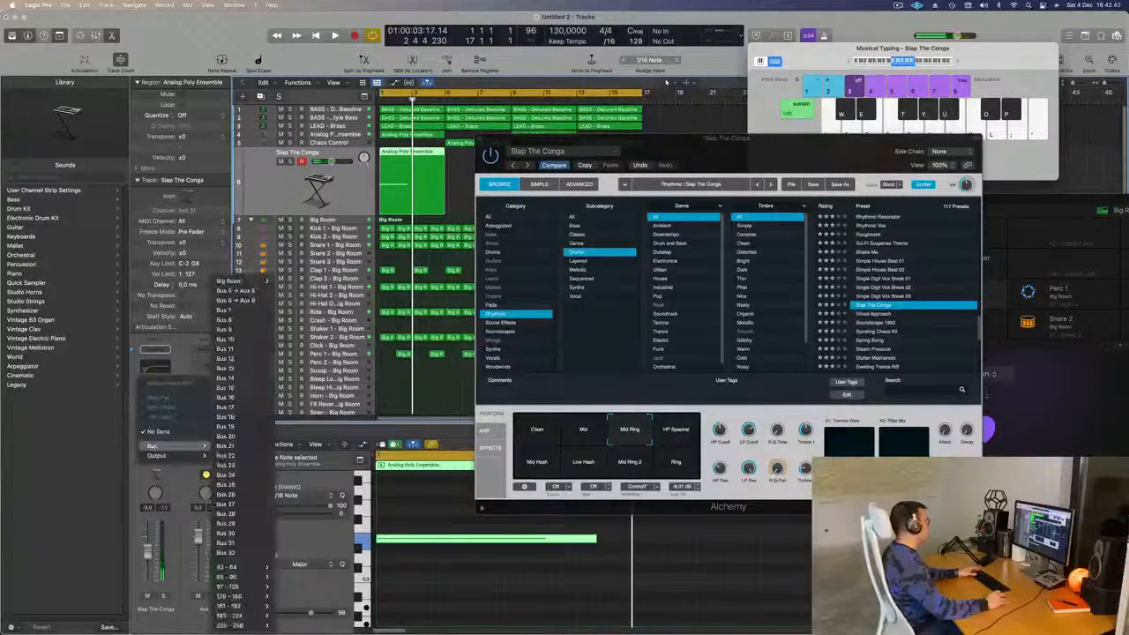
click(234, 300)
key(space)
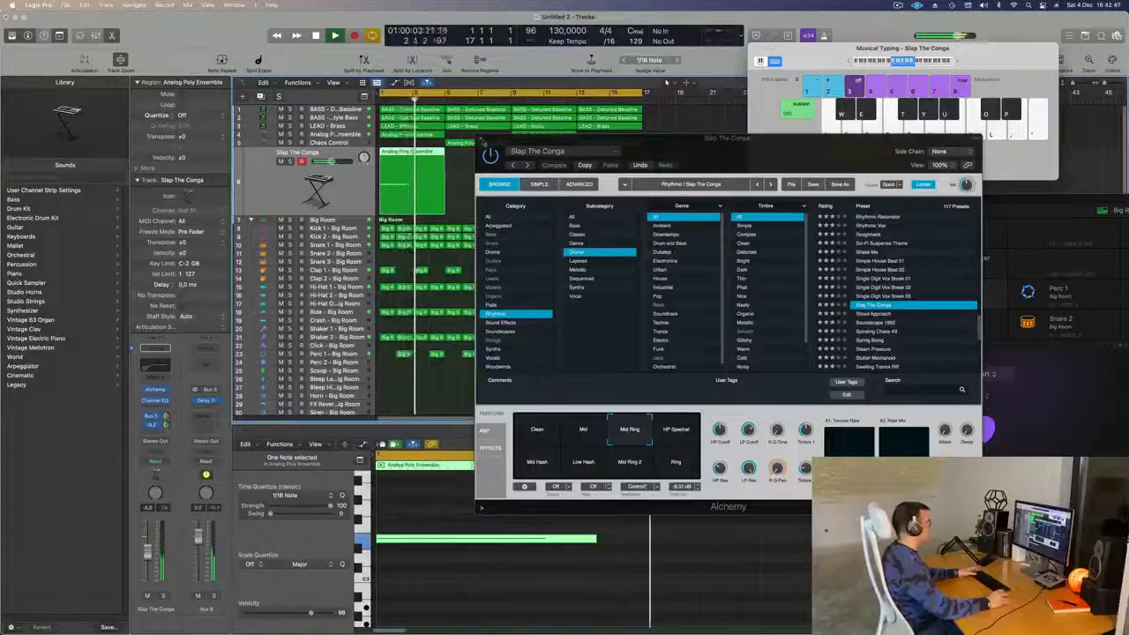
Close the Alchemy window, shorten the Slap The Conga region to two bars and stretch its note to the region's end.
click(481, 141)
key(space)
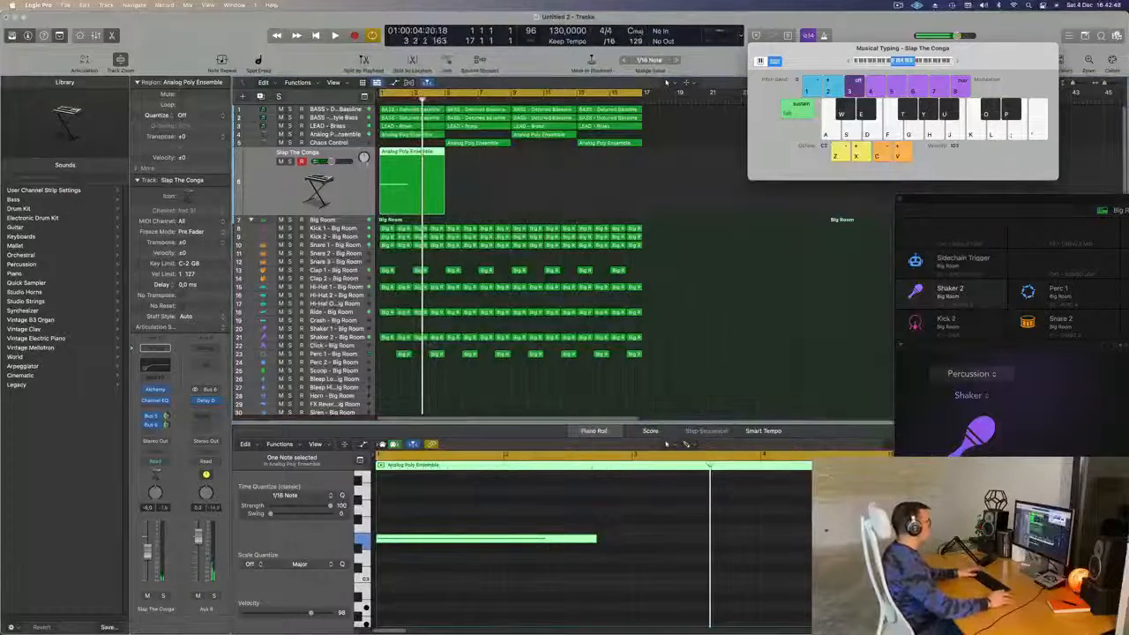
drag(445, 192, 412, 192)
click(429, 192)
key(Delete)
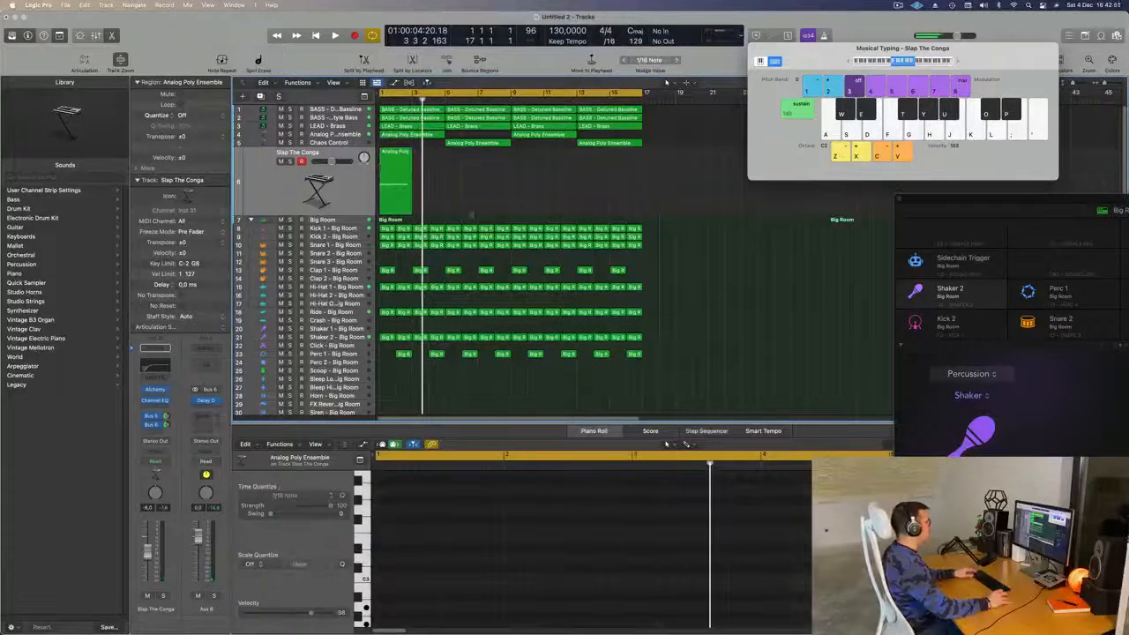
drag(597, 538, 624, 554)
key(space)
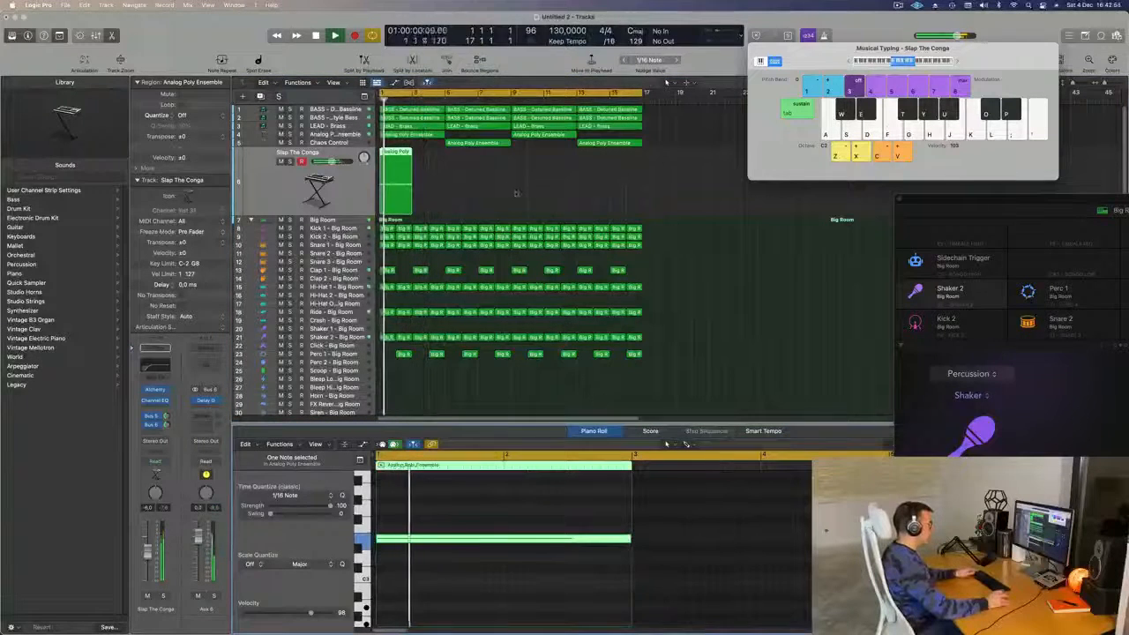
Repeat the two-bar region seven times to fill the track up to bar 17 and select all its regions.
key(super+r)
key(super+r)
key(super+r)
key(super+r)
key(super+r)
key(super+r)
key(super+r)
key(super+r)
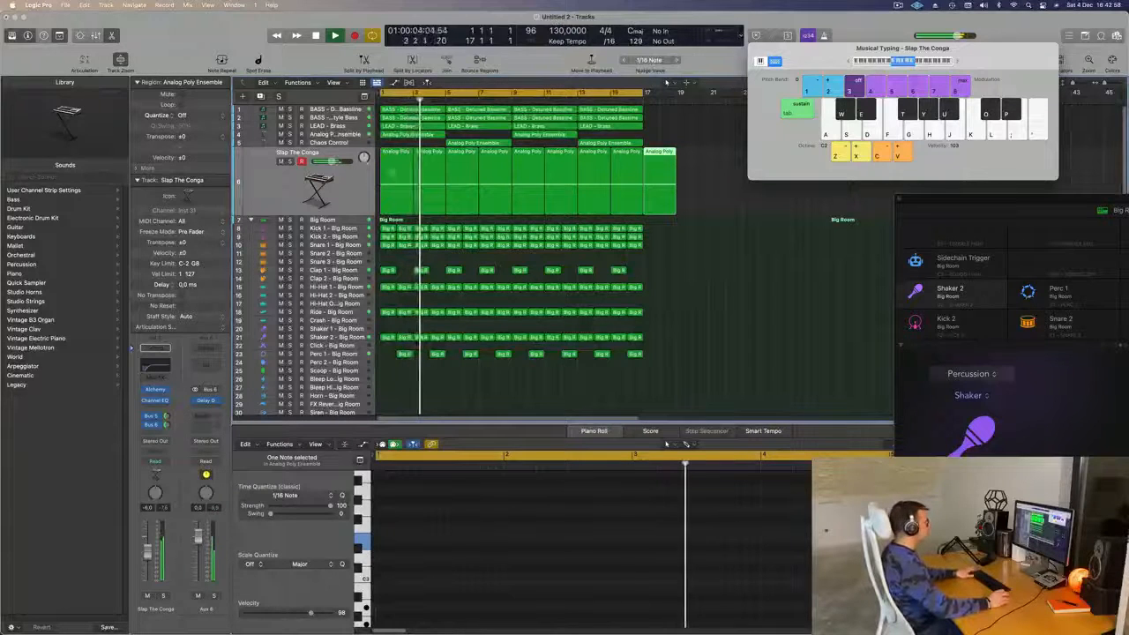
key(super+z)
key(space)
click(340, 190)
key(space)
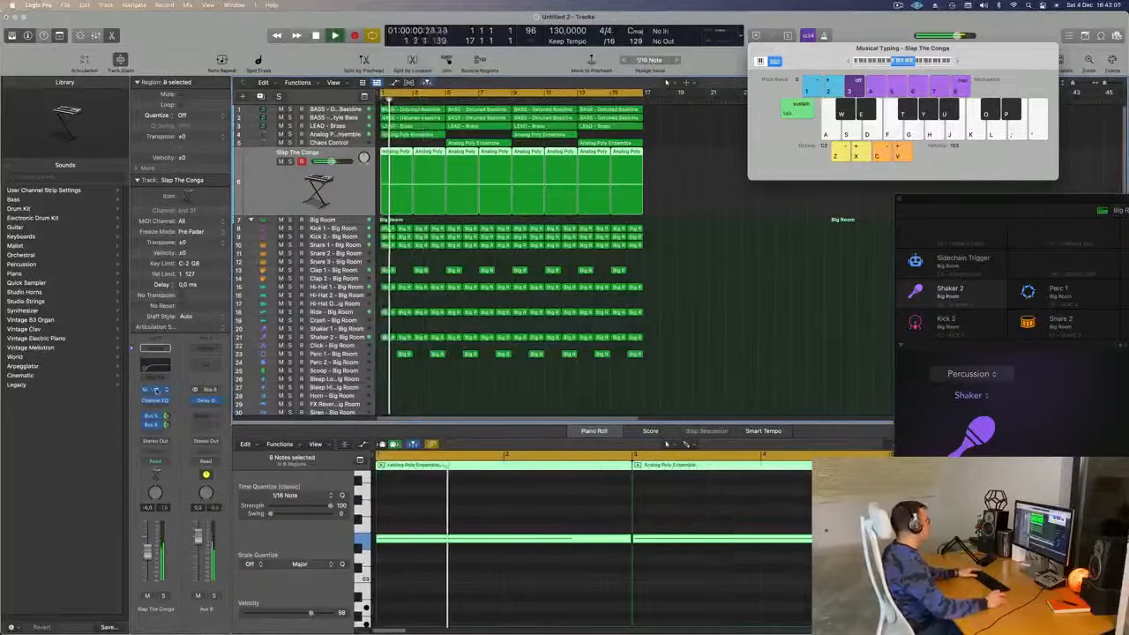
Reopen Alchemy and audition Sliced Approach and Soundscape 1992 before loading the Spring Boing preset.
click(155, 389)
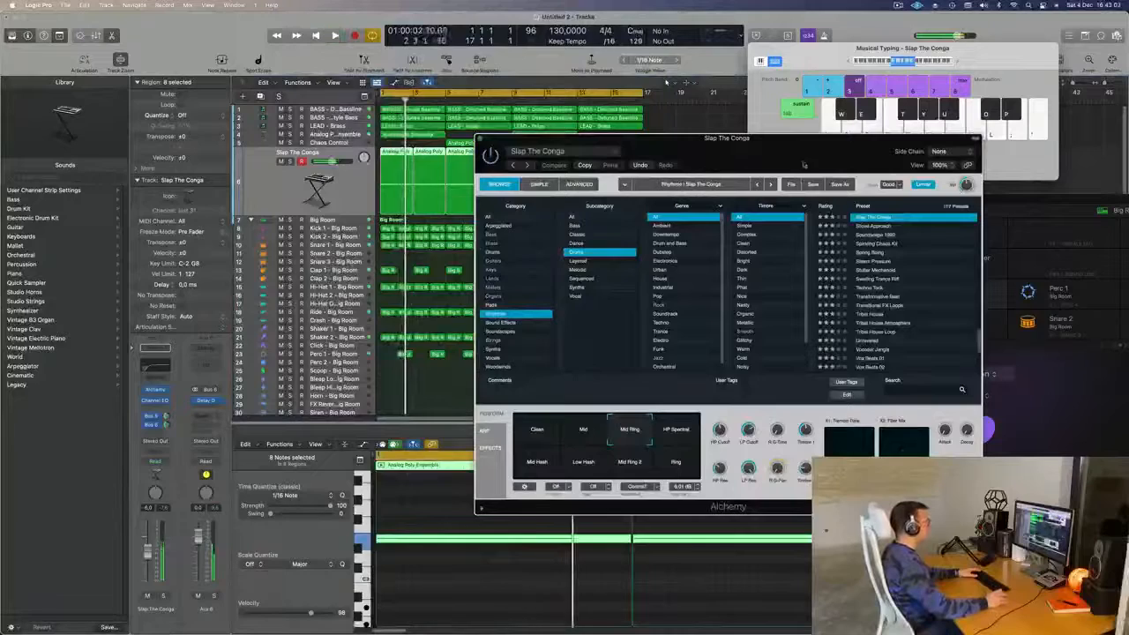
drag(807, 154, 620, 161)
click(685, 234)
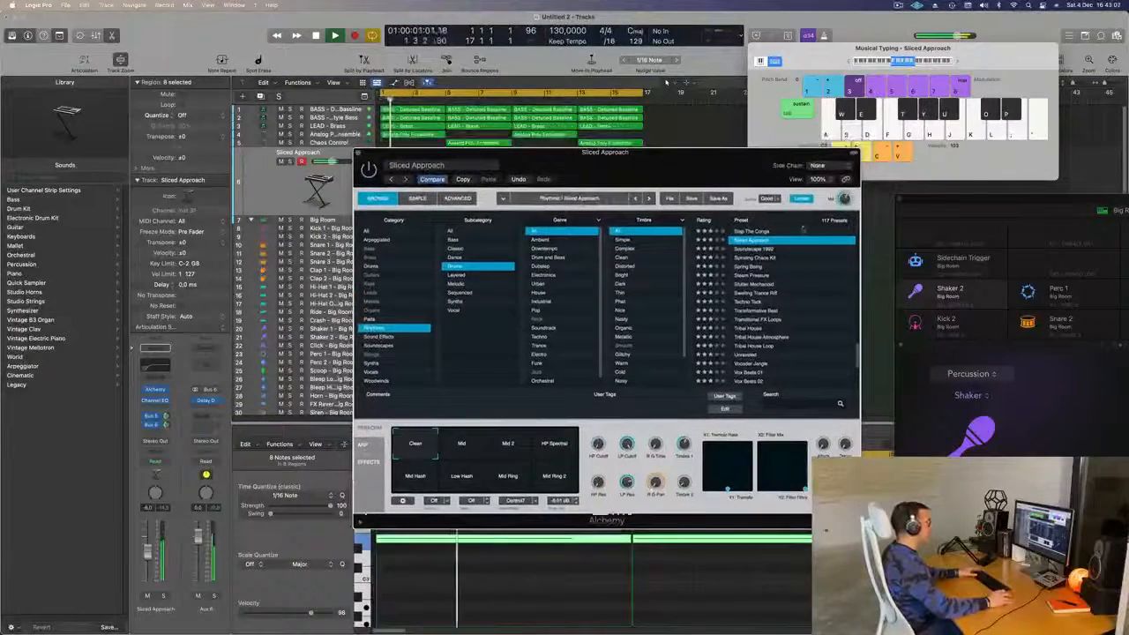
click(736, 249)
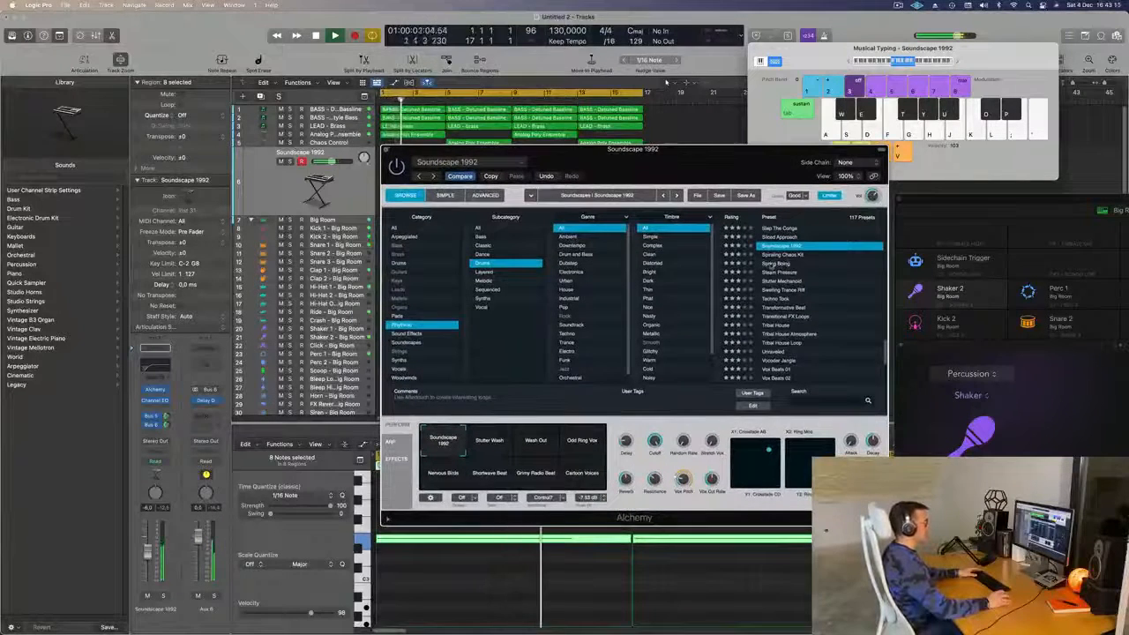
click(772, 263)
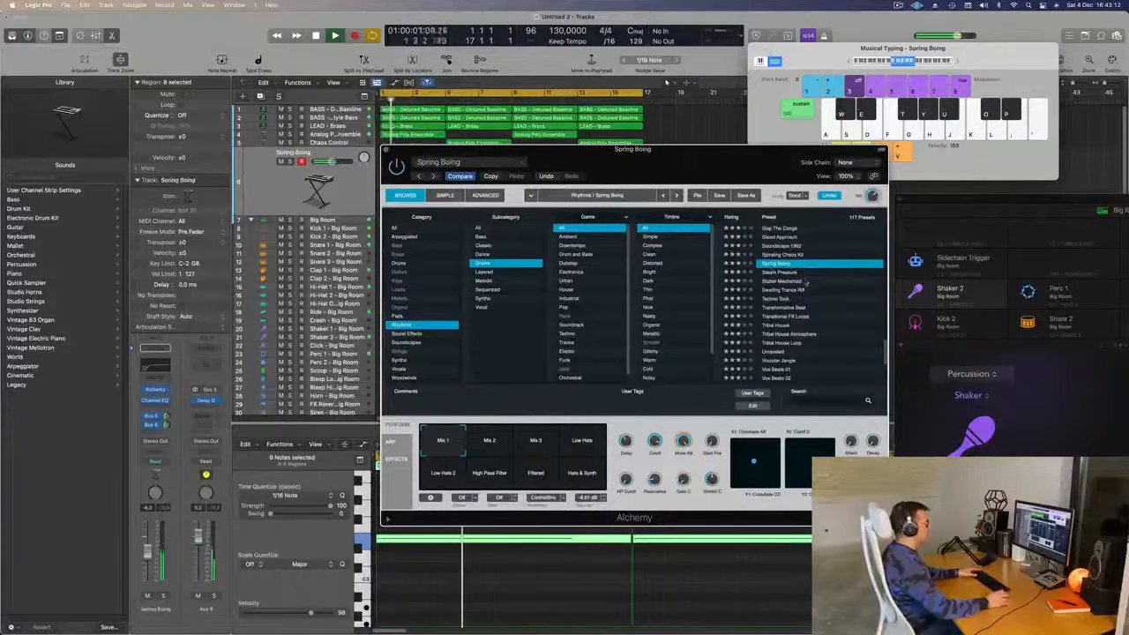
Lower the Spring Boing track's volume while comparing it soloed and within the full mix.
click(163, 596)
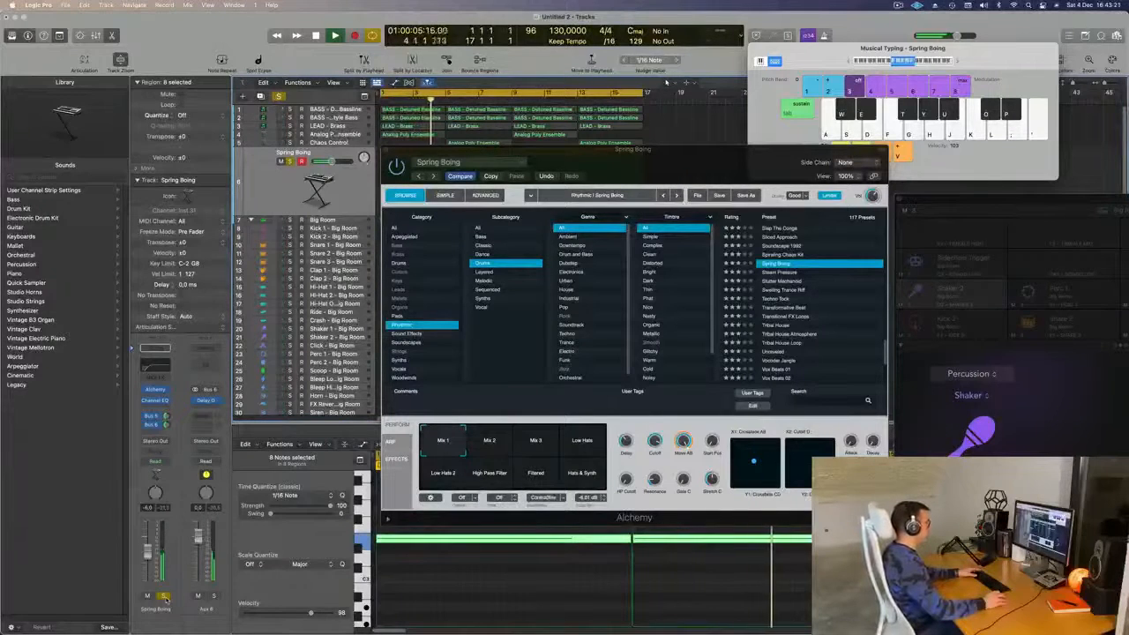
click(163, 596)
drag(750, 167, 978, 170)
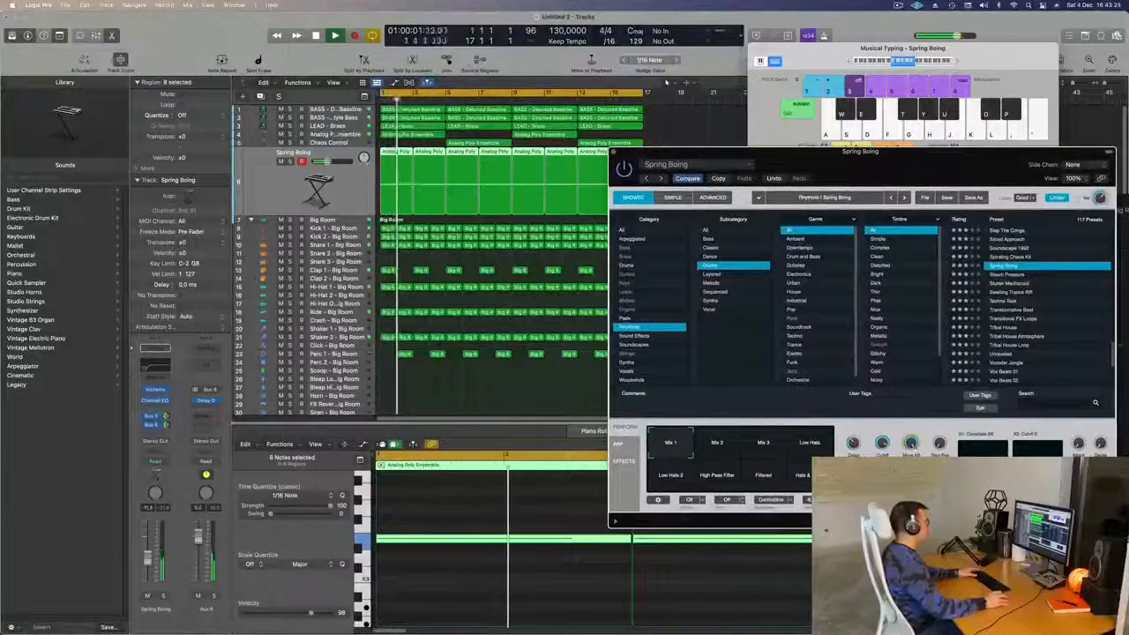
click(161, 597)
click(161, 597)
click(162, 597)
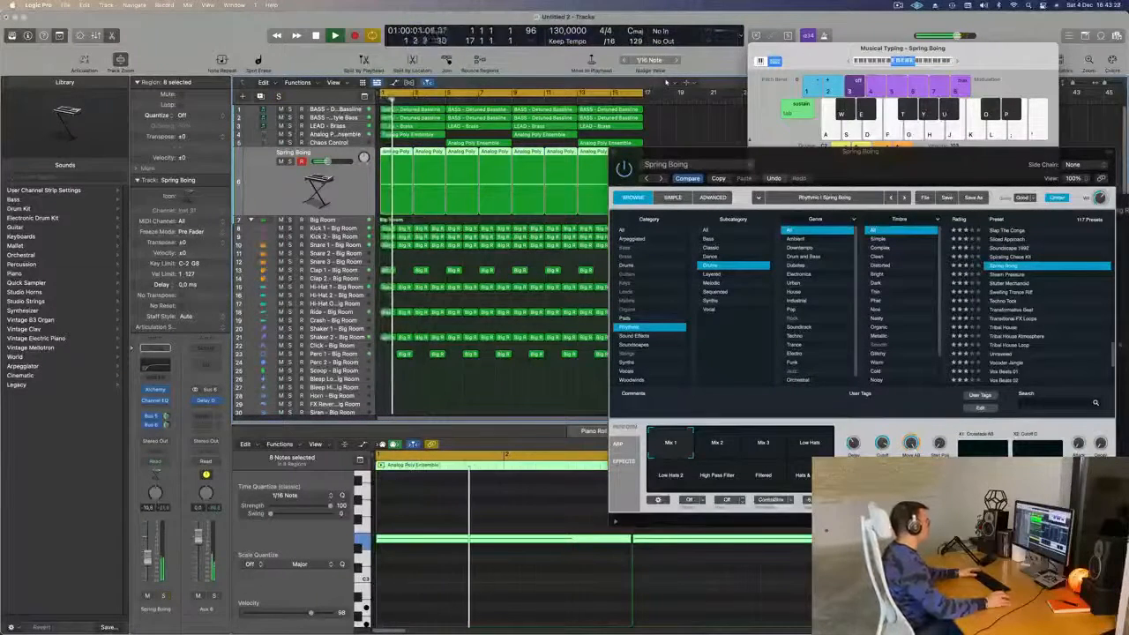
Move the Alchemy window aside, deselect the regions and hide the Musical Typing keyboard.
drag(741, 170, 754, 172)
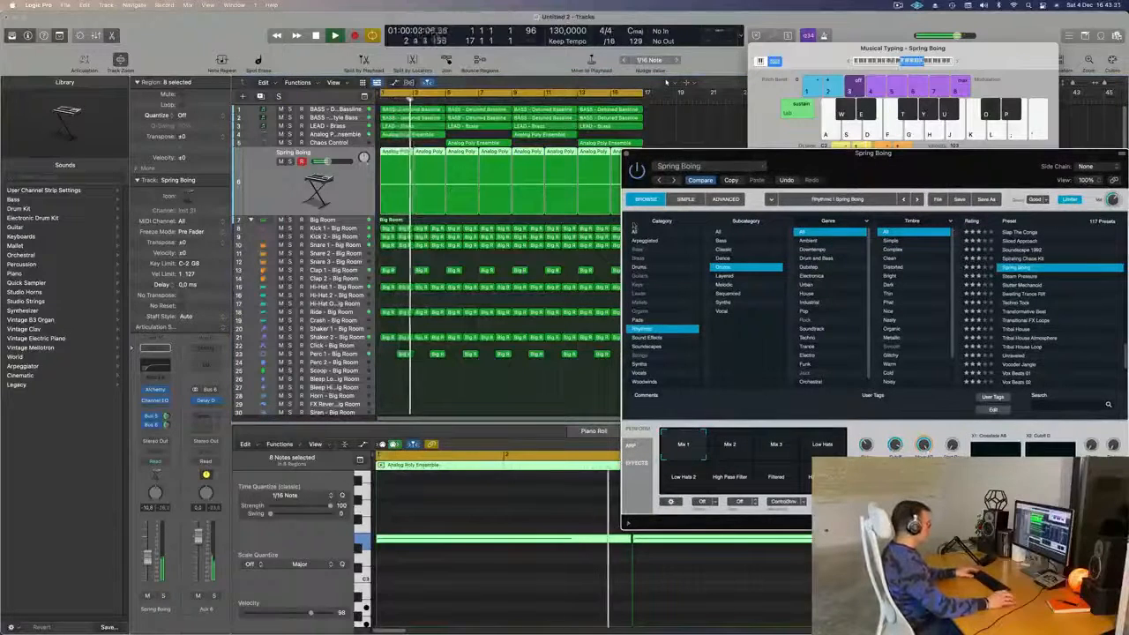
click(527, 404)
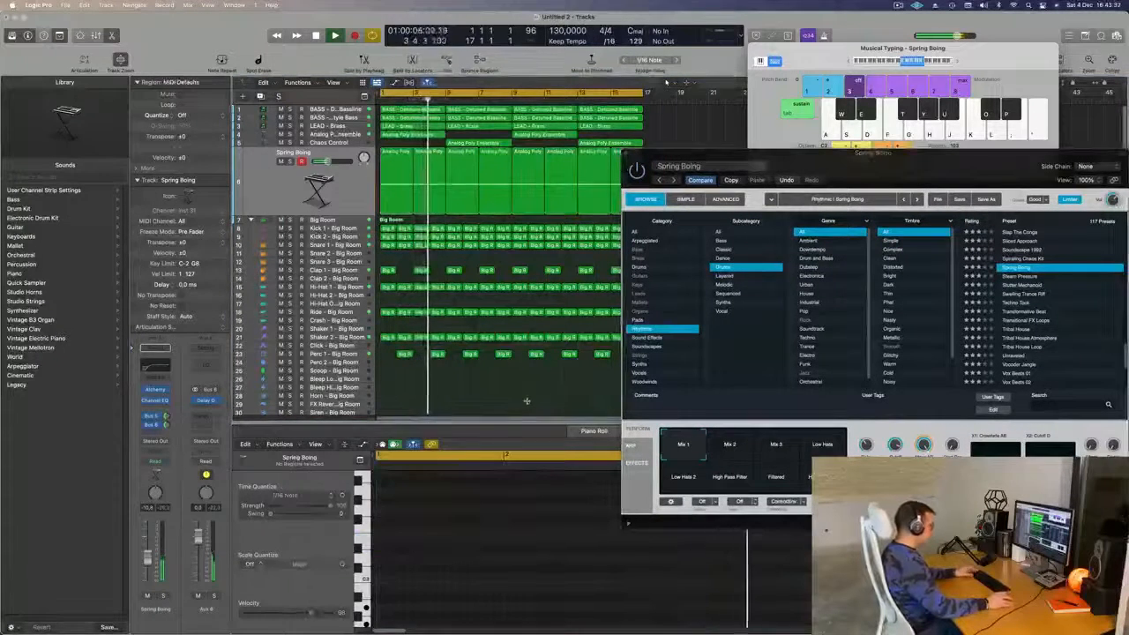
key(super+k)
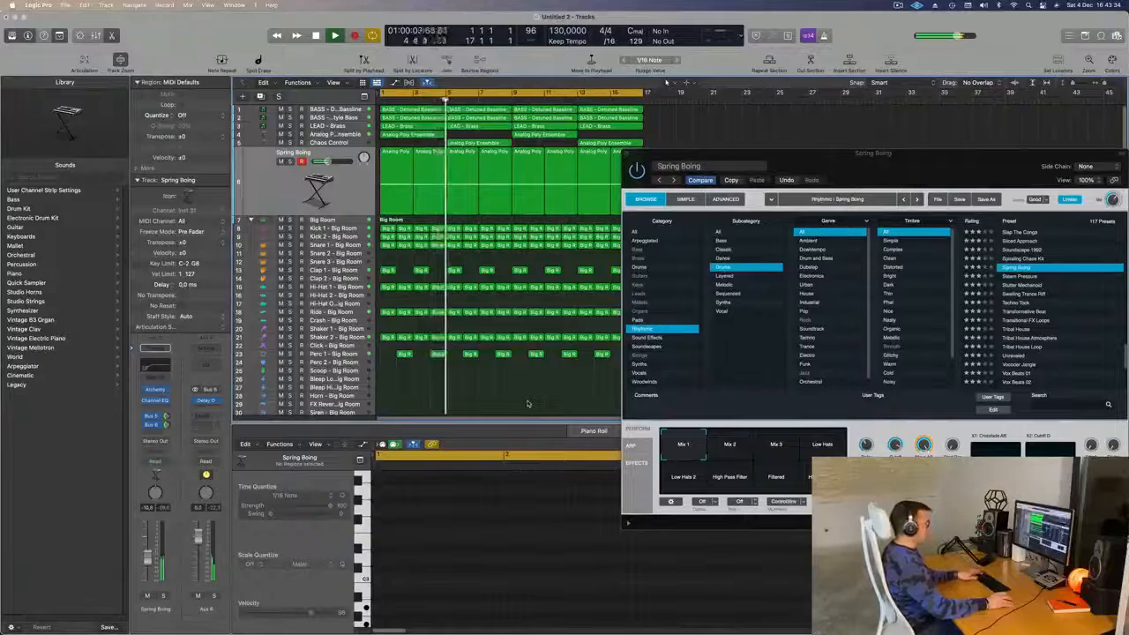
Open the mixer, compare the Spring Boing track soloed and in the full mix, and move the Alchemy window aside.
key(x)
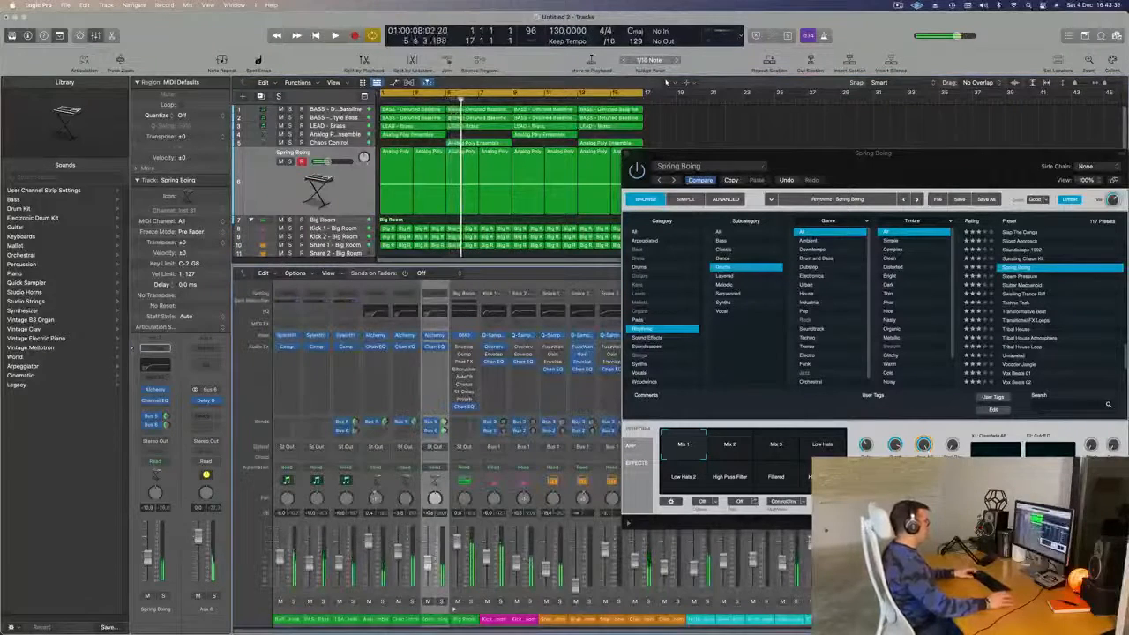
click(708, 166)
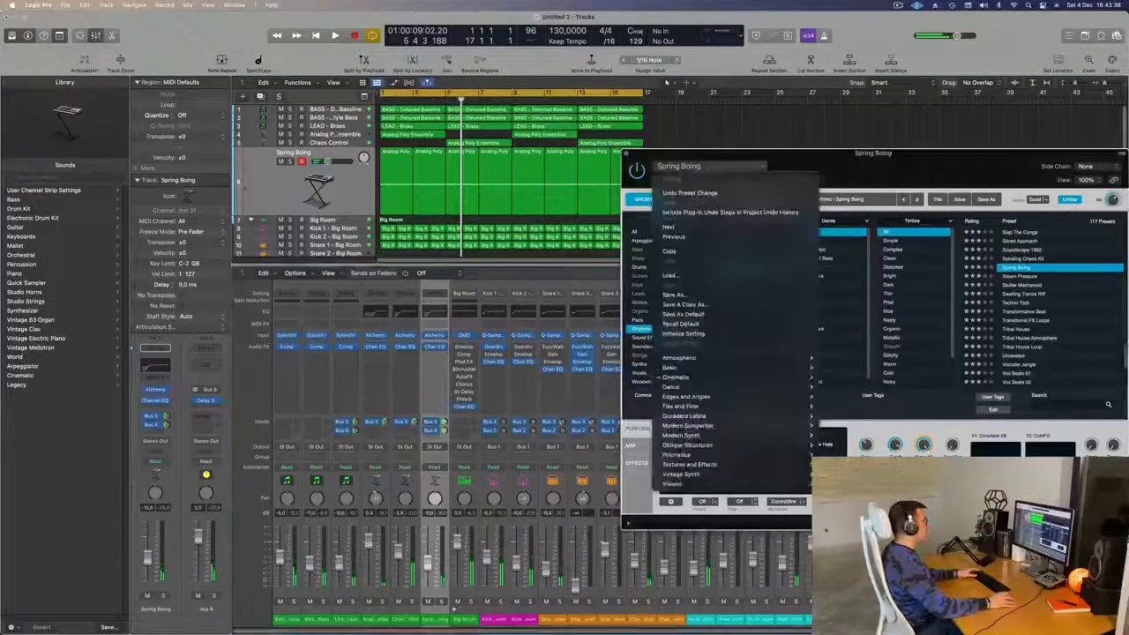
click(289, 162)
key(space)
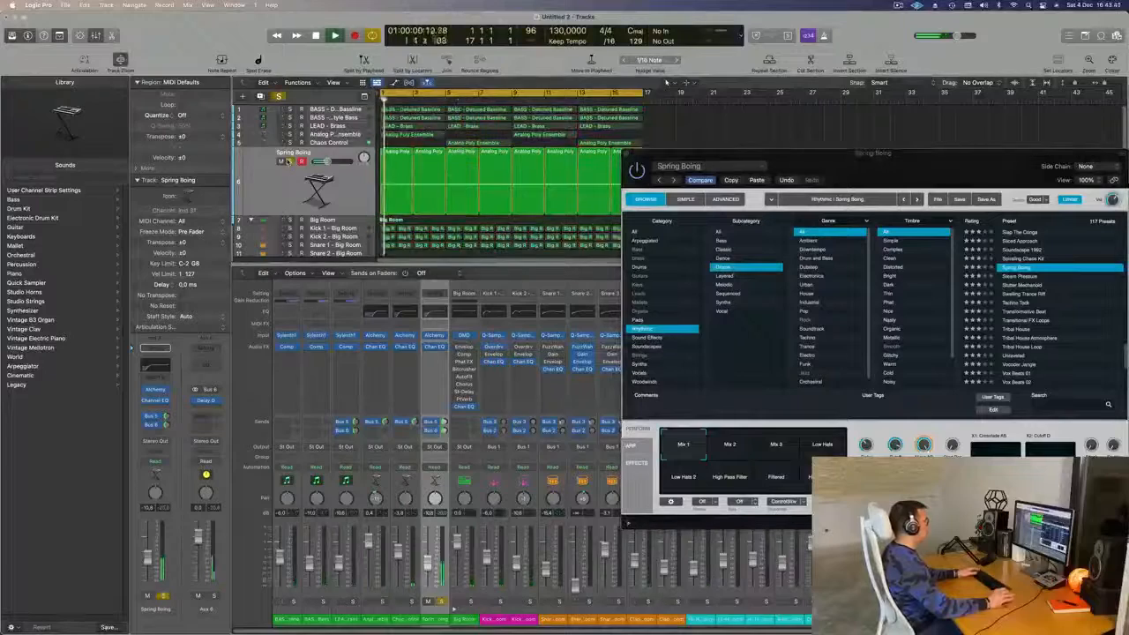
click(289, 161)
drag(766, 160, 727, 210)
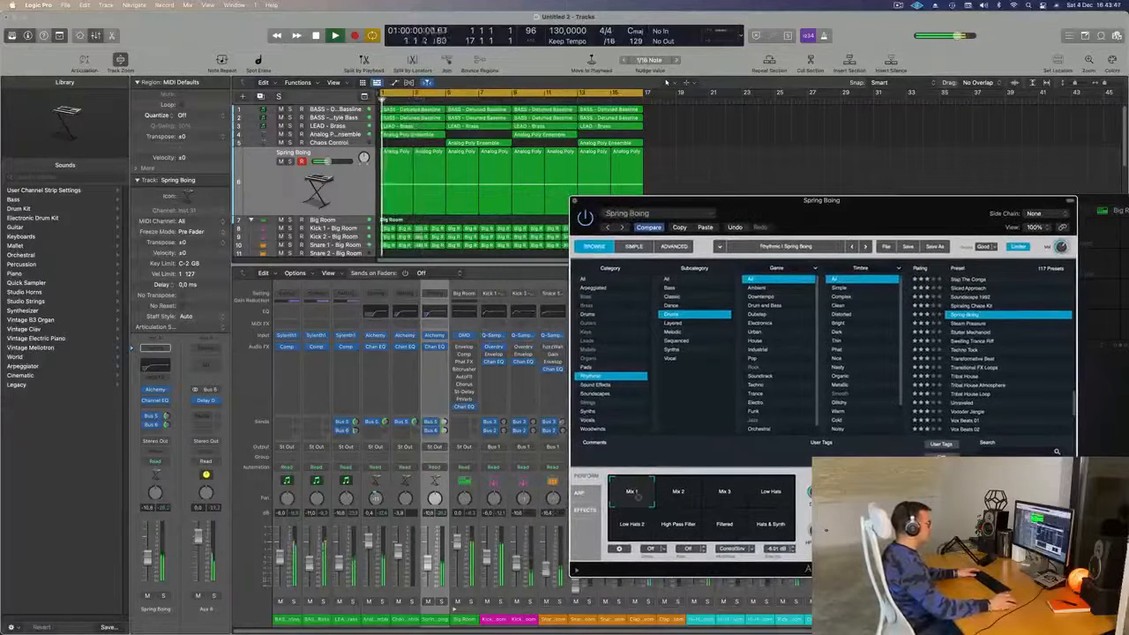
Audition Mix 2, Low Hats and Low Hats 2, return to Mix 1, and raise Spring Boing's volume to about -6.2 dB.
click(678, 492)
click(763, 496)
click(162, 597)
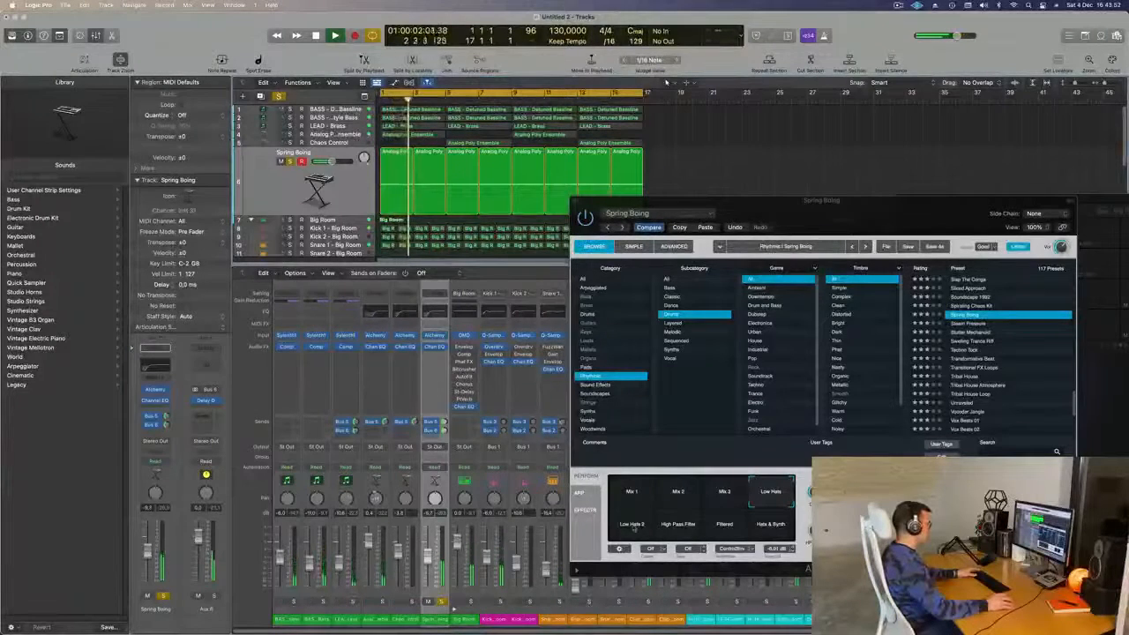
click(633, 528)
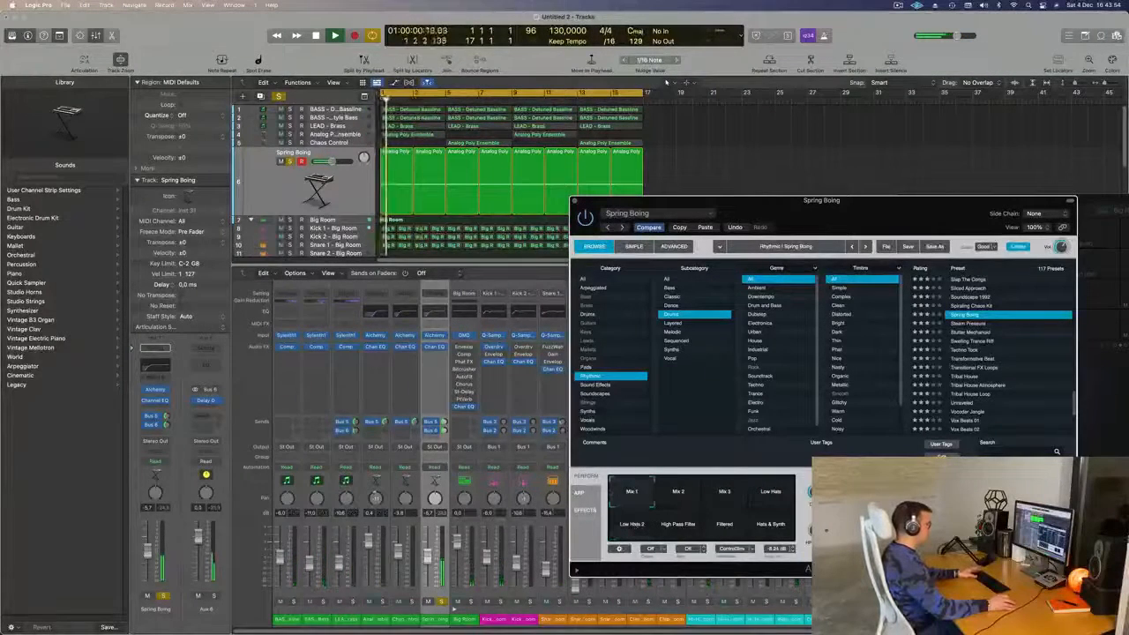
click(161, 596)
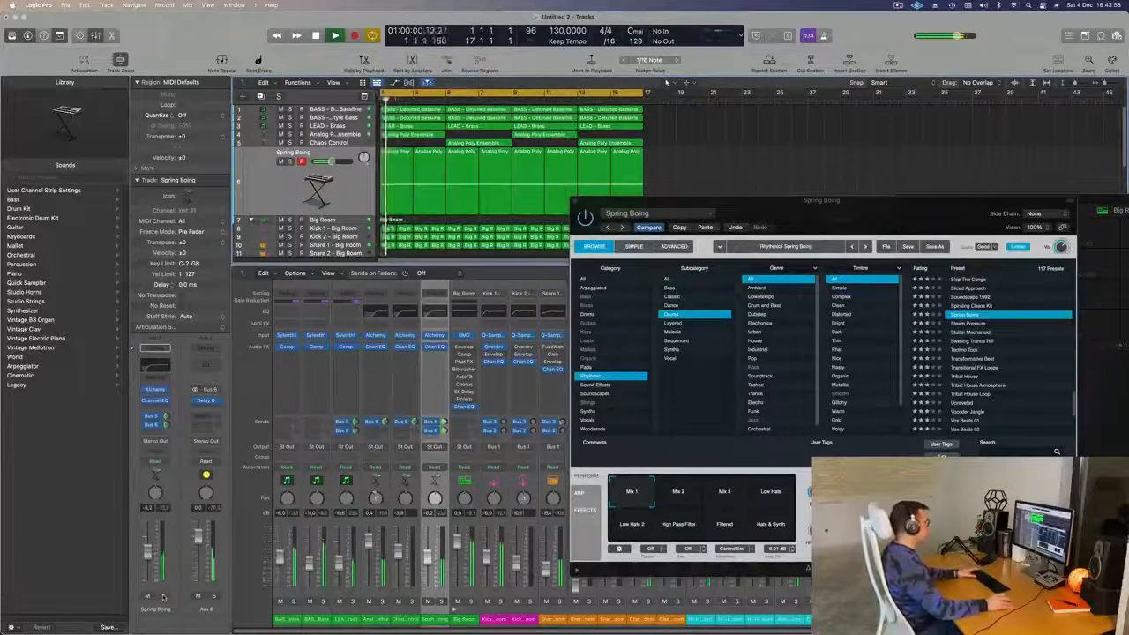
key(space)
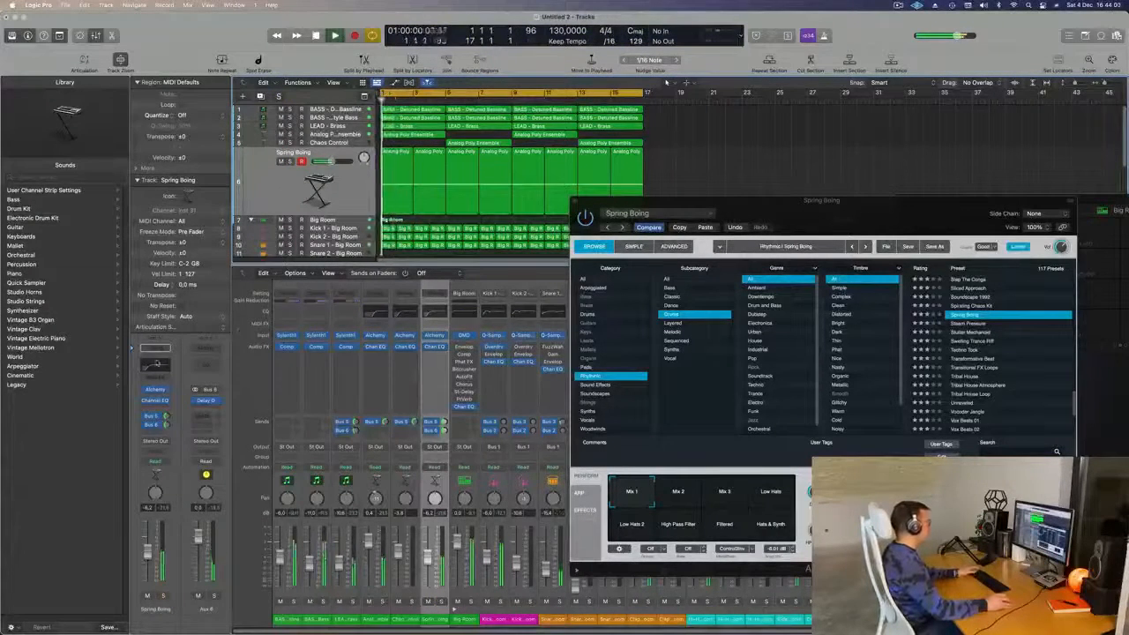
Adjust a band in the Spring Boing track's Channel EQ, then close the EQ and Alchemy windows.
click(157, 364)
drag(570, 291, 664, 300)
click(351, 125)
drag(823, 204, 860, 181)
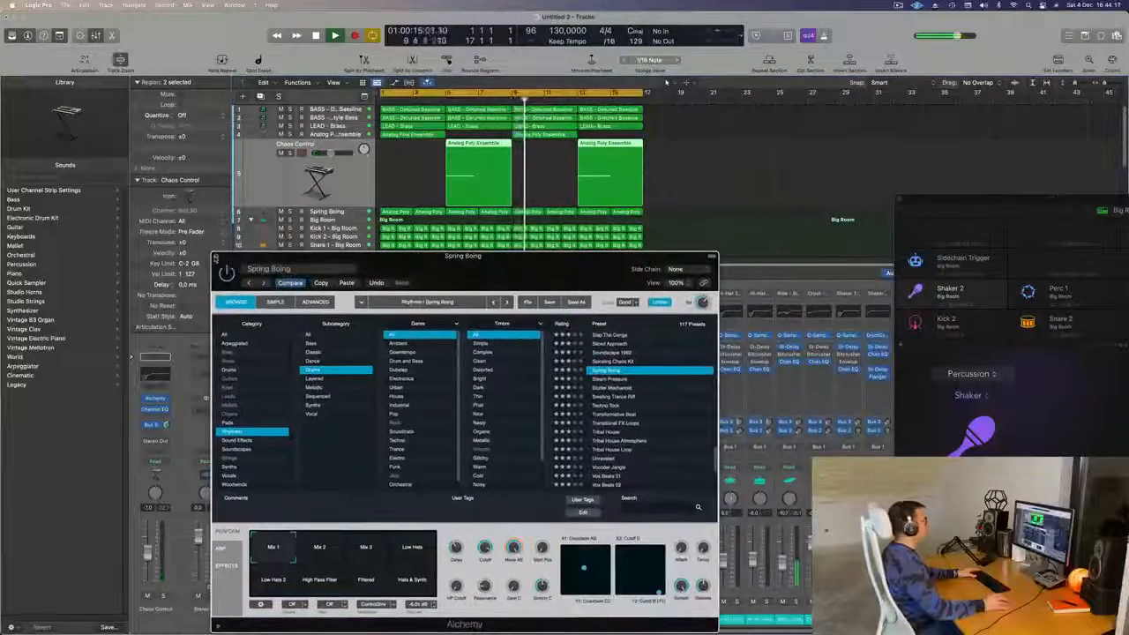
click(216, 257)
Close the mixer, return playback to the start and compare the Spring Boing track soloed and in the full mix.
key(x)
key(Return)
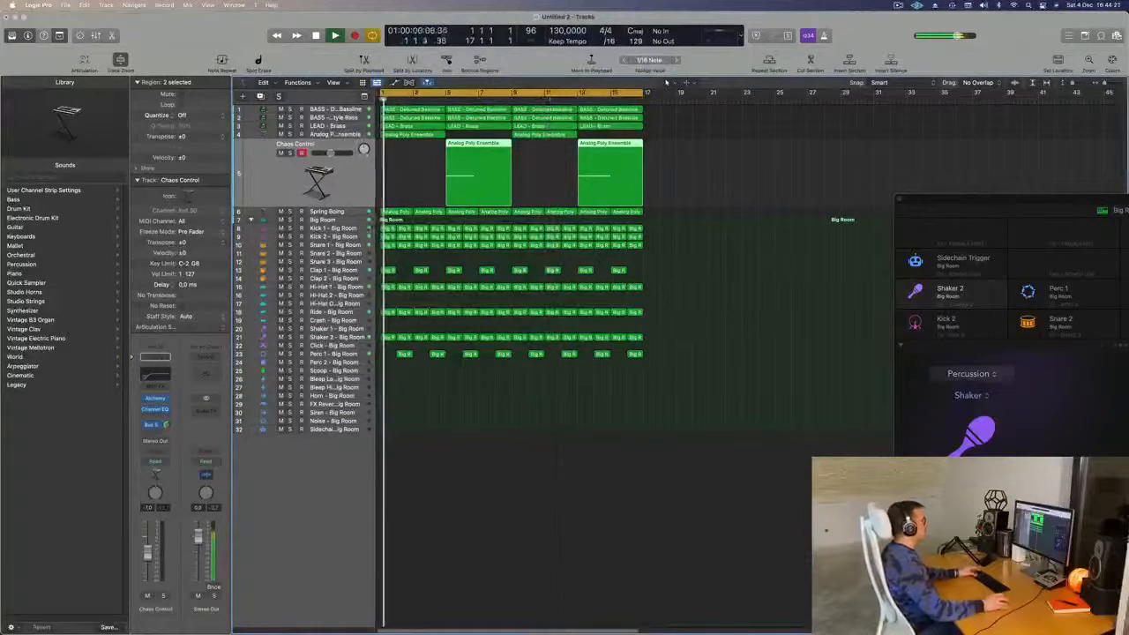
key(Down)
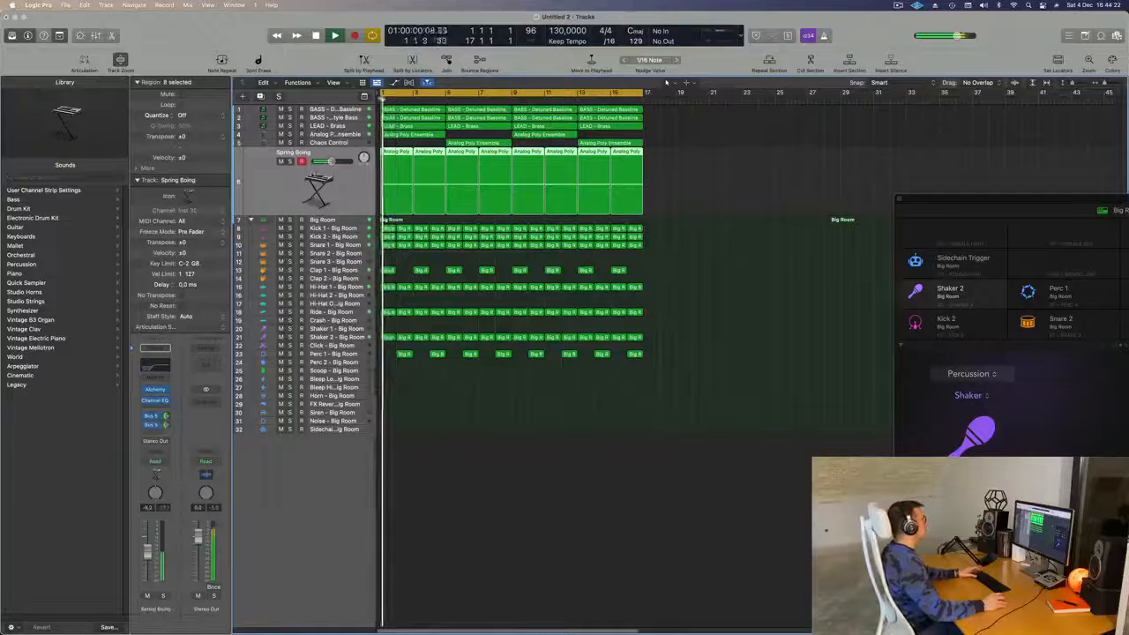
key(s)
key(s)
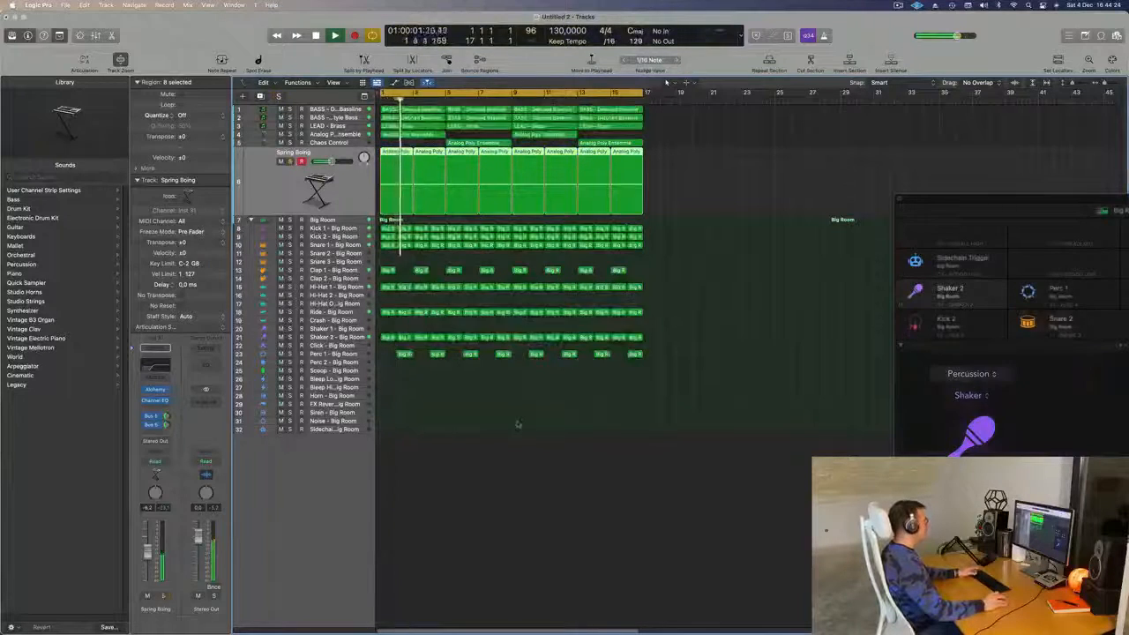
Insert a Compressor side-chained to Inst 2 after the Channel EQ on the Spring Boing channel and move its window aside.
key(x)
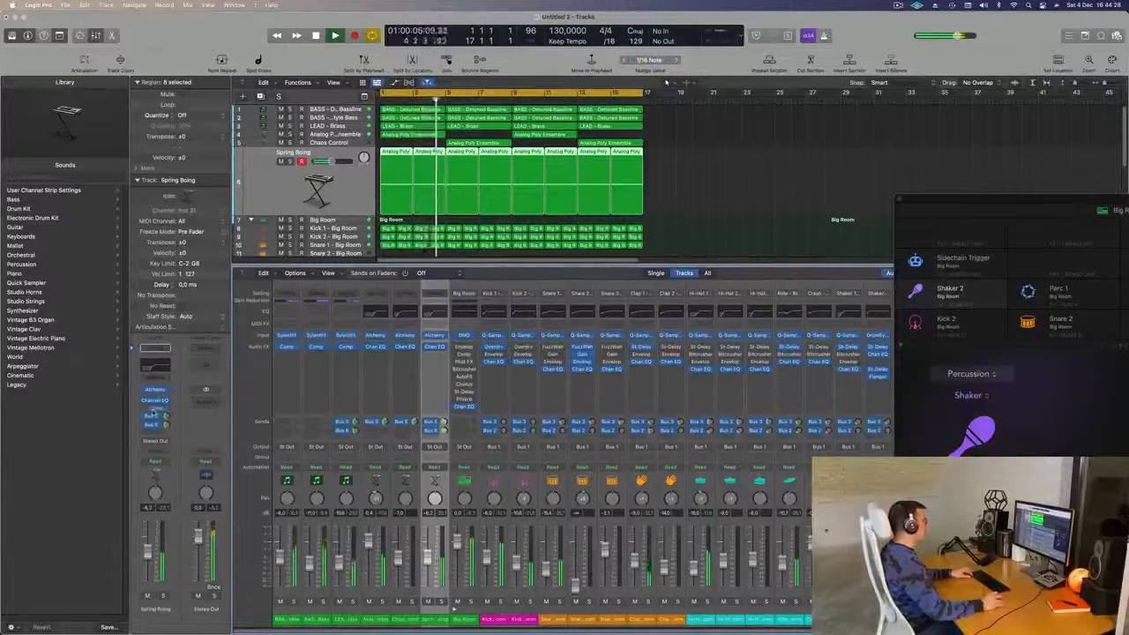
drag(159, 407, 164, 405)
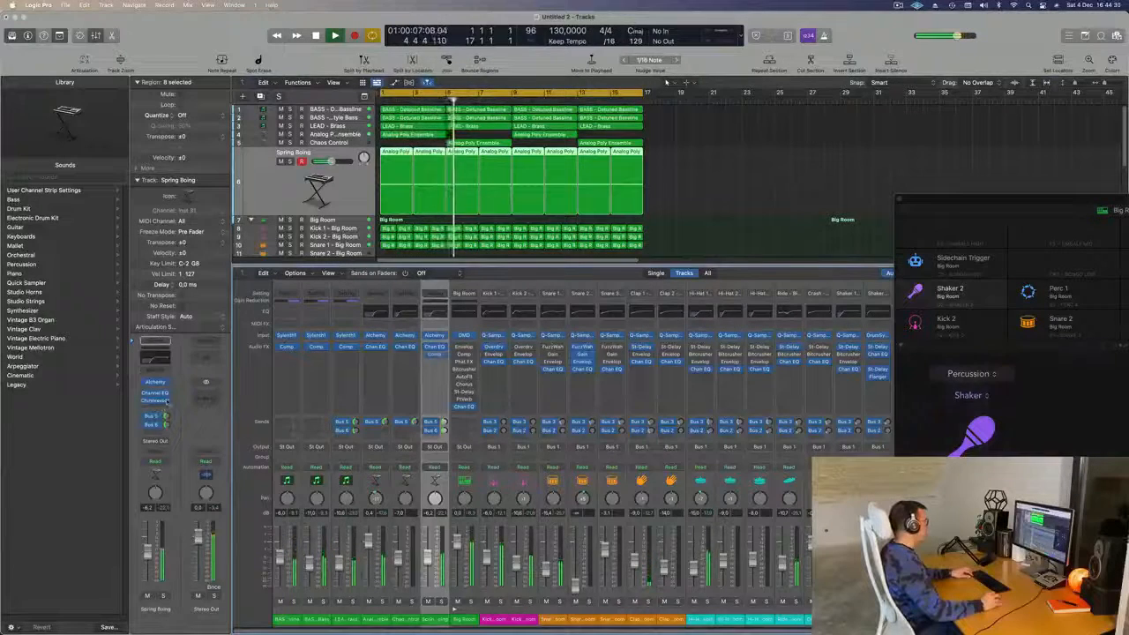
key(space)
click(155, 401)
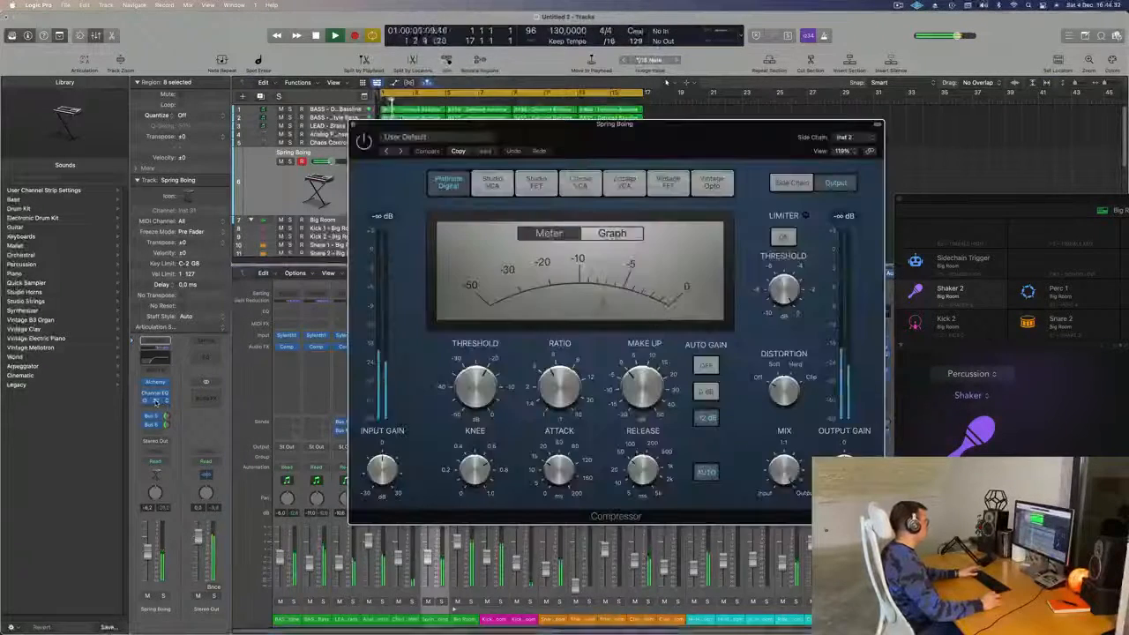
drag(685, 147, 992, 259)
key(space)
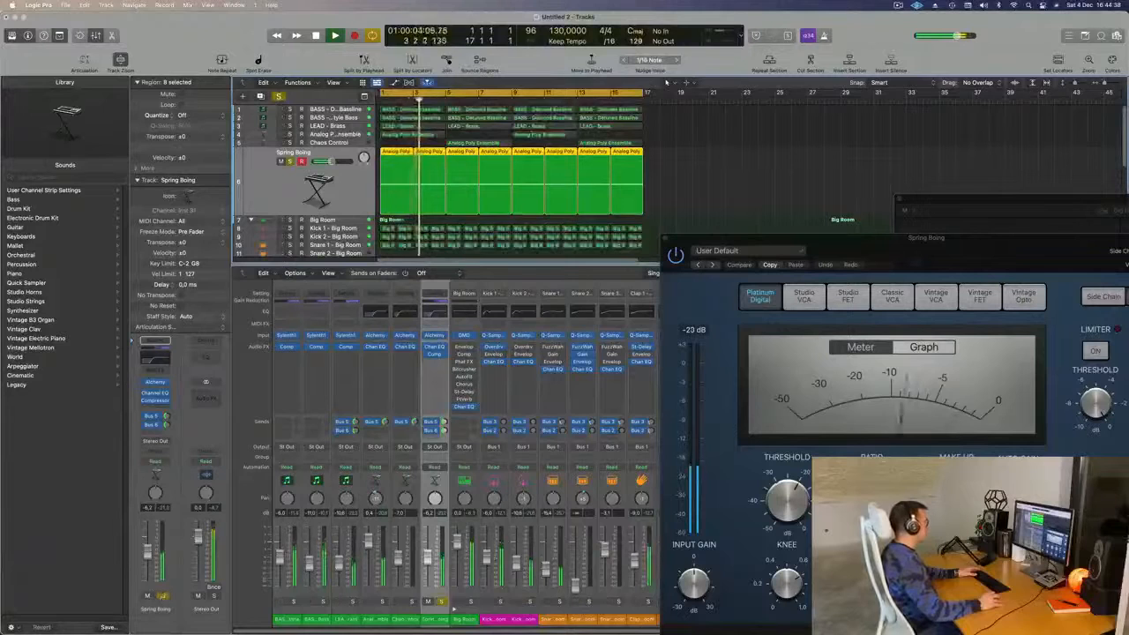
Adjust the Spring Boing track's effect sends while comparing it soloed and in the mix, then hide the plug-in windows and mixer.
click(167, 419)
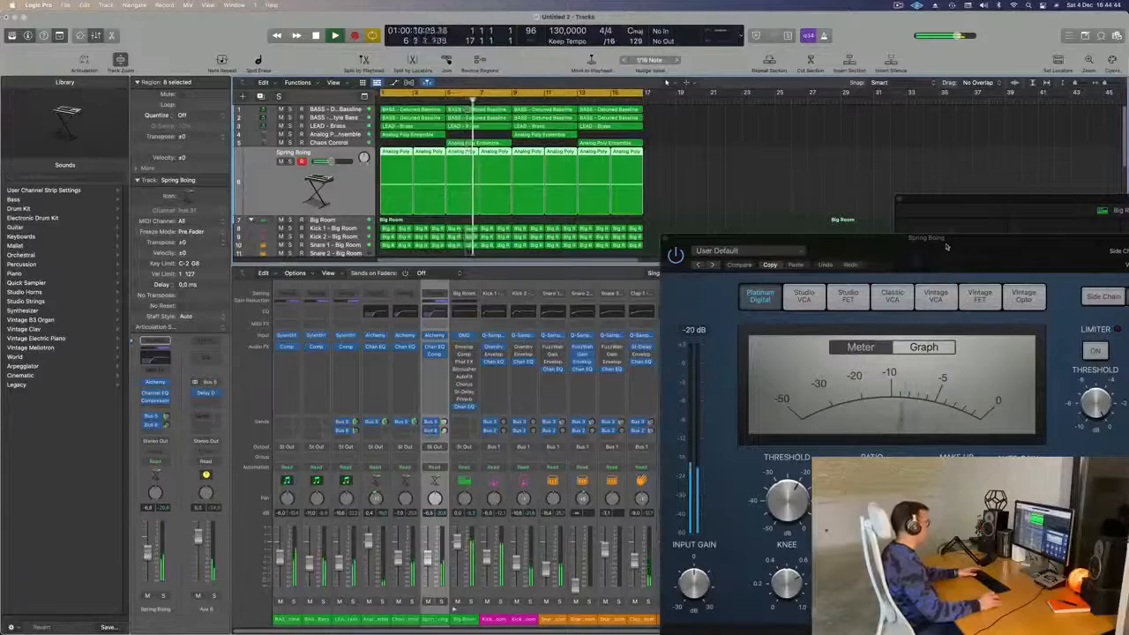
drag(946, 246, 745, 147)
click(162, 596)
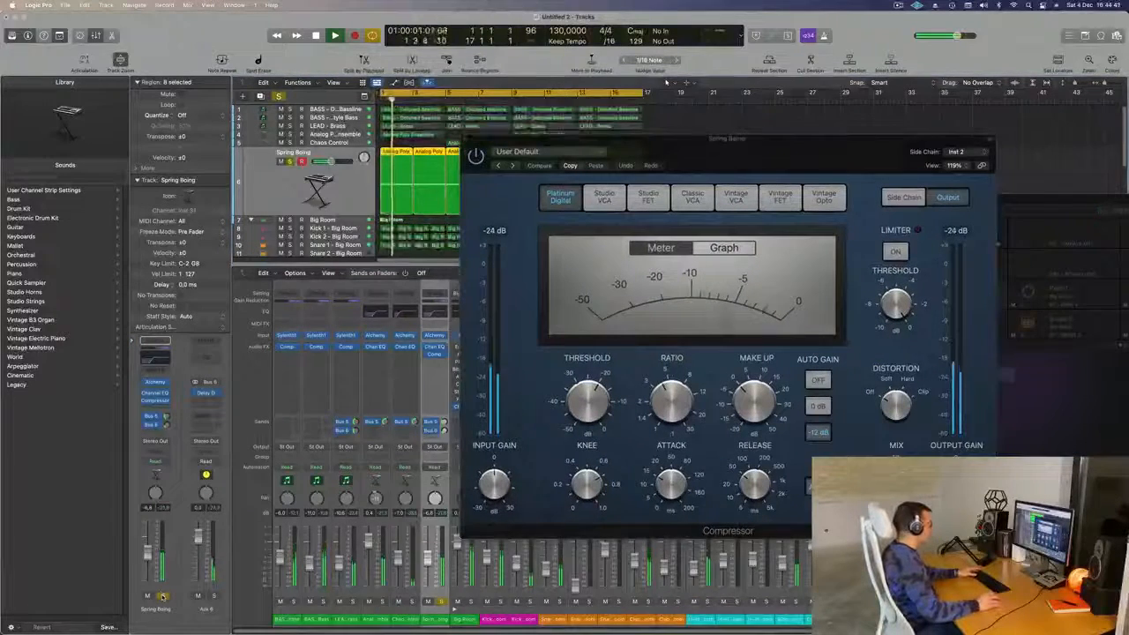
click(162, 597)
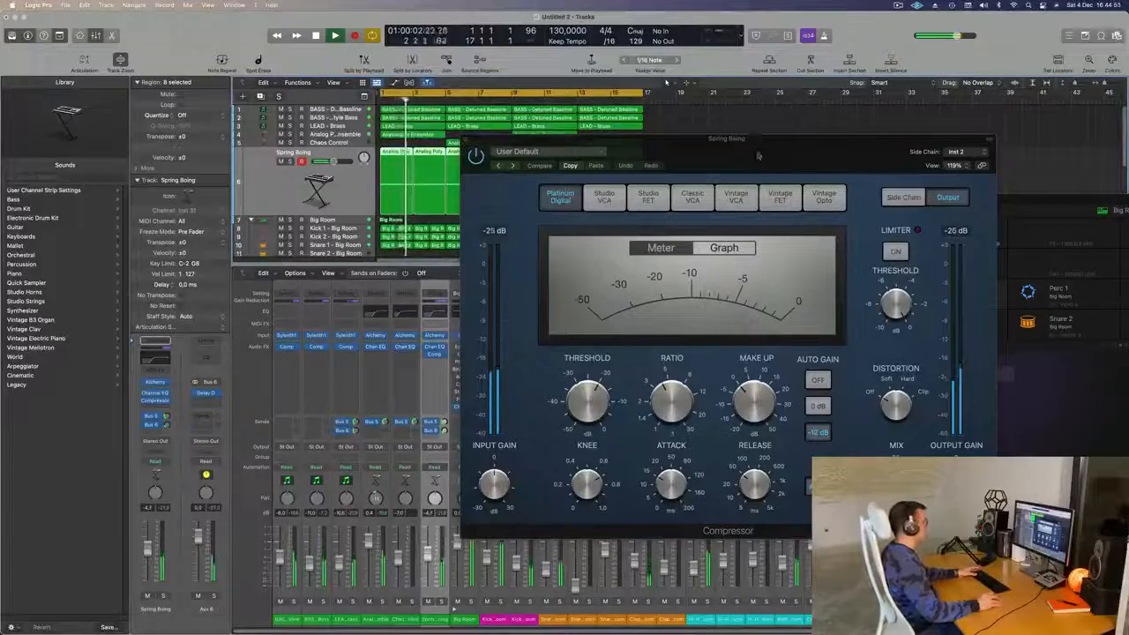
drag(759, 149, 587, 170)
key(v)
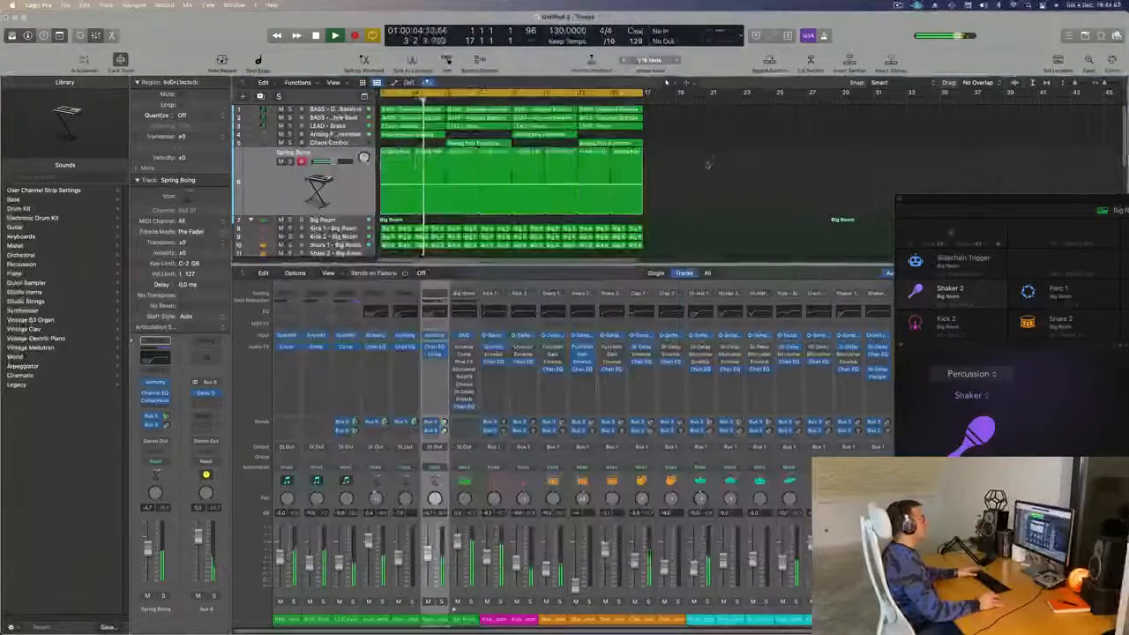
key(x)
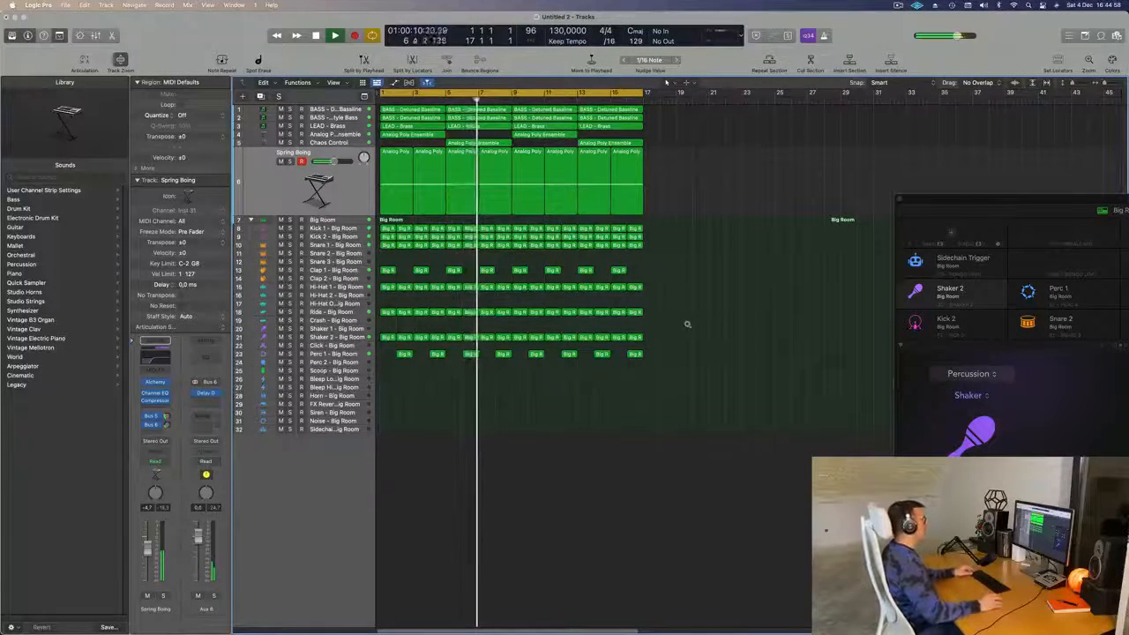
Solo the two bass tracks and play them together from the start.
scroll(682, 325, up, 2)
scroll(684, 326, left, 3)
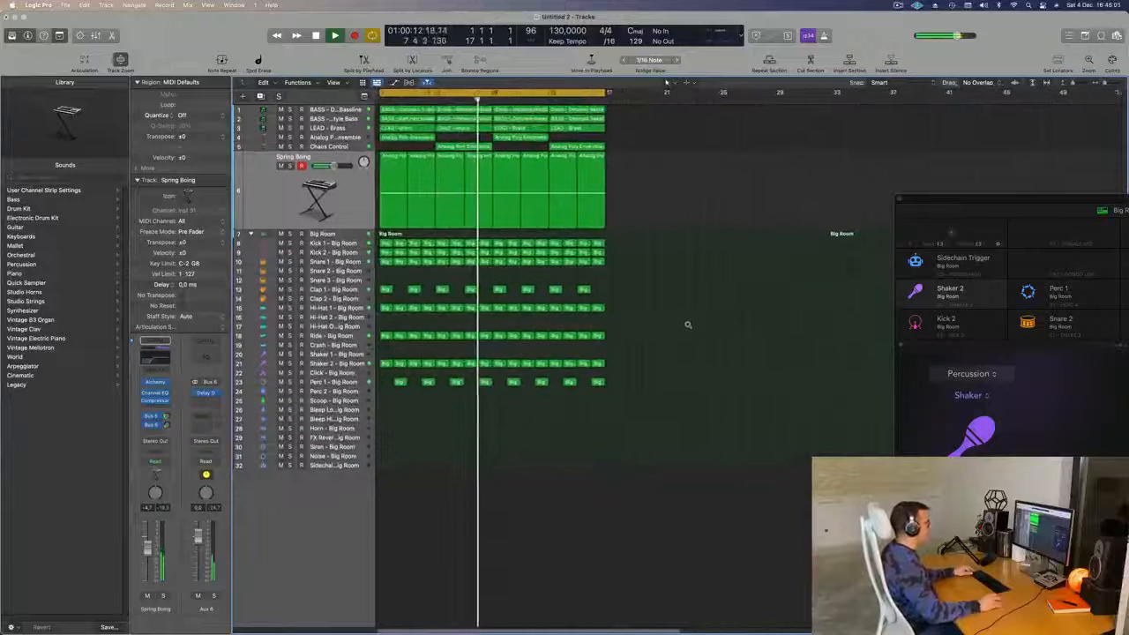
scroll(690, 324, up, 2)
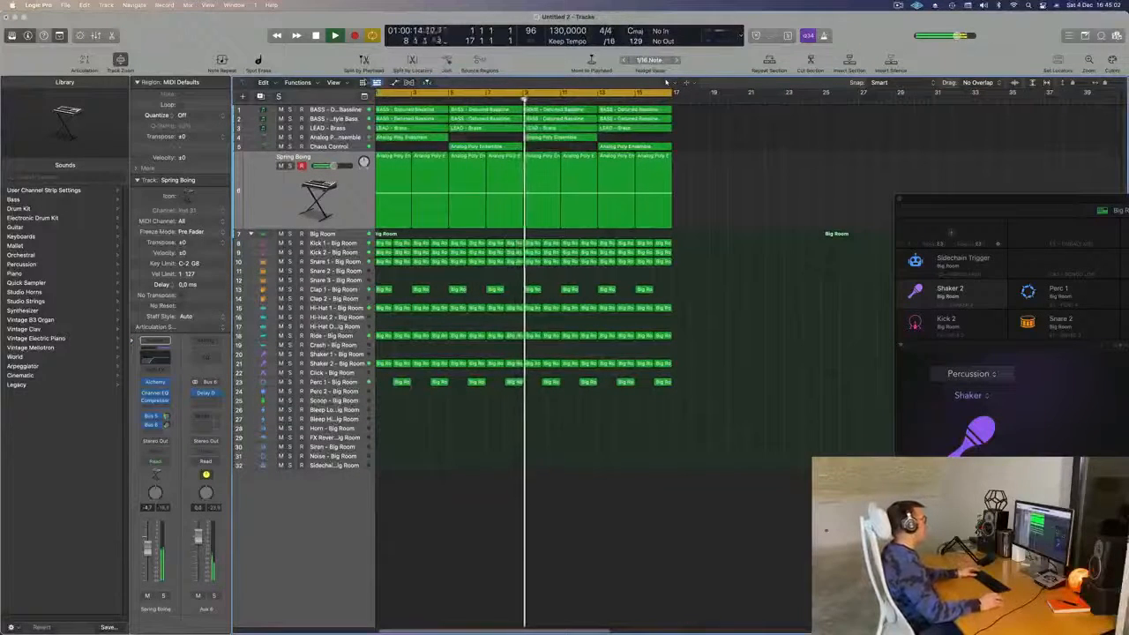
click(290, 109)
click(289, 118)
key(space)
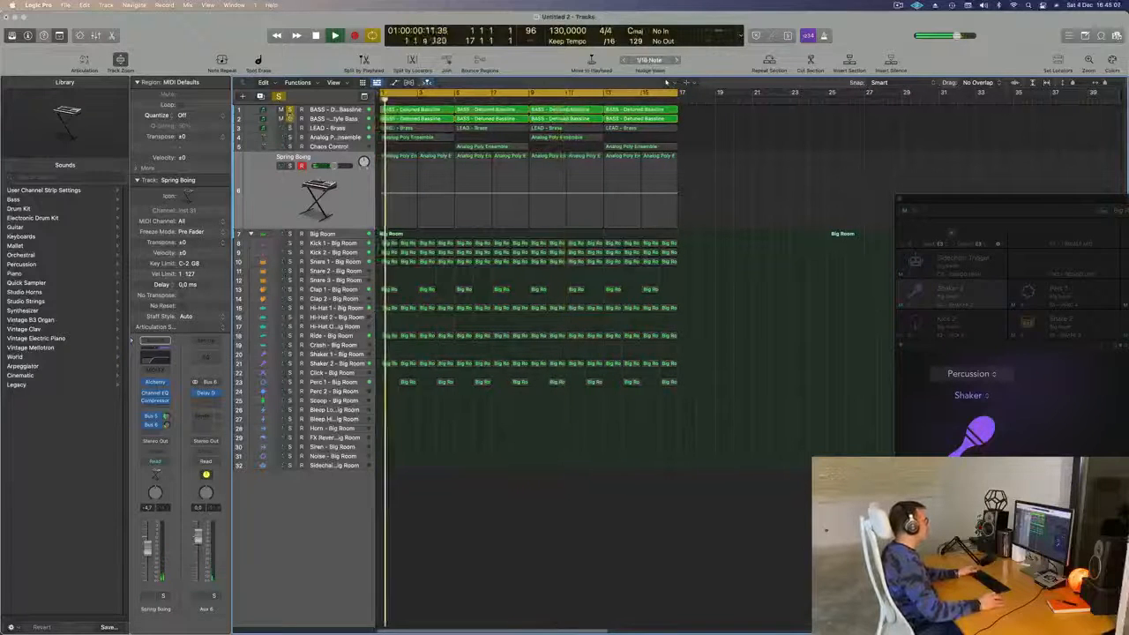
Audition BASS - Detuned Bassline alone, select its track, and solo the second bass track alongside it.
click(290, 110)
click(289, 119)
key(space)
click(289, 109)
key(space)
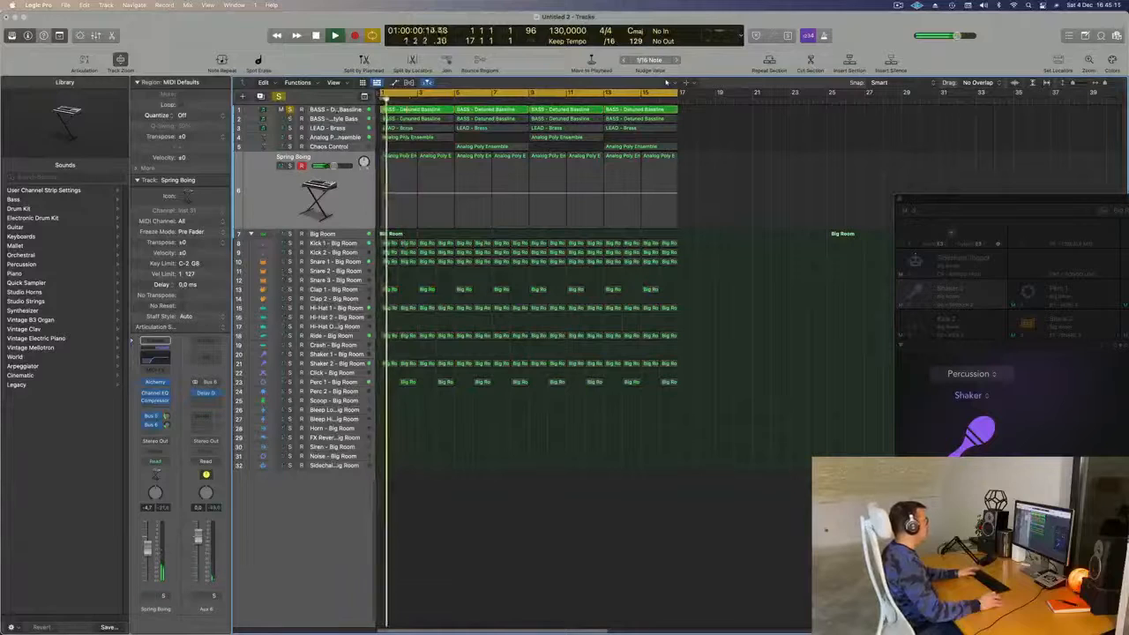
click(319, 111)
click(289, 188)
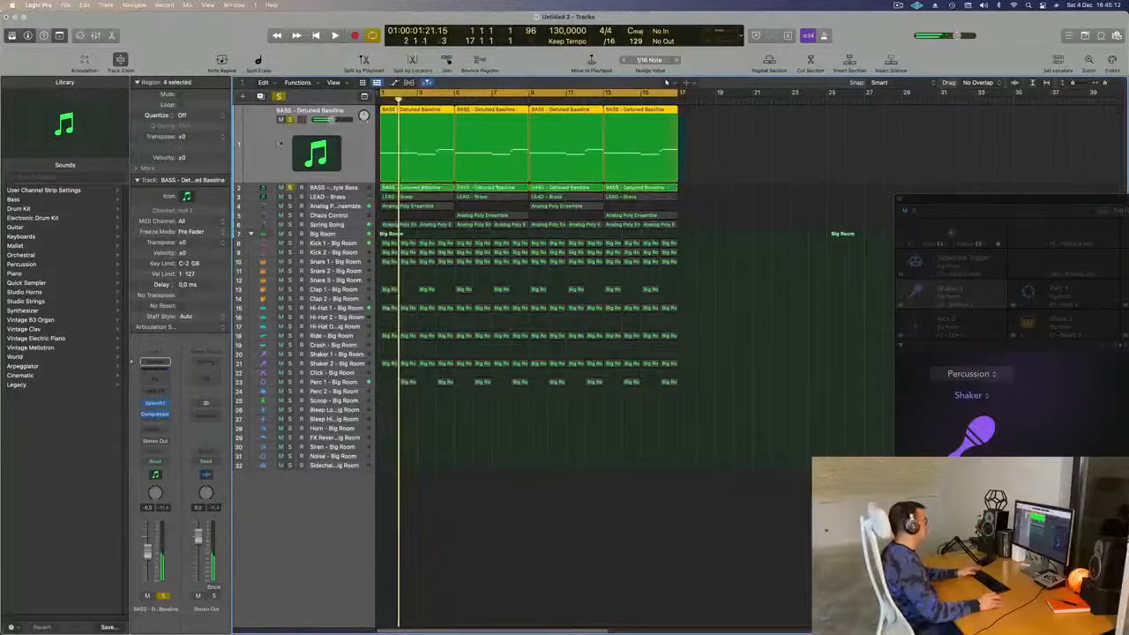
key(space)
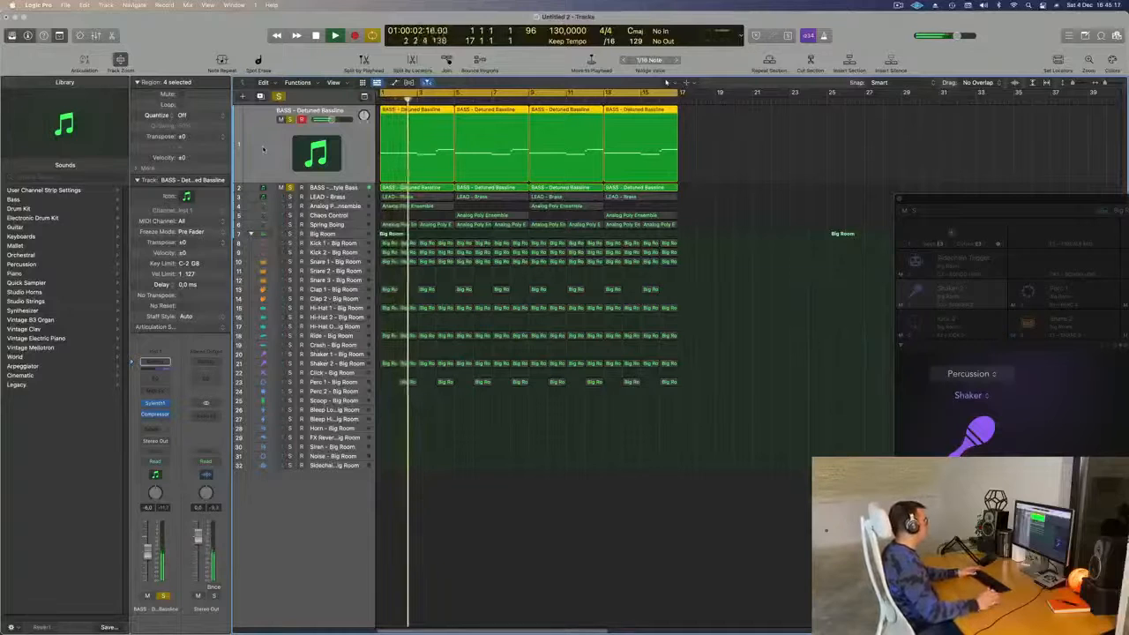
Select the LEAD - Brass track, play it soloed with both basses, then turn off the solos to hear the full mix.
key(Down)
key(Down)
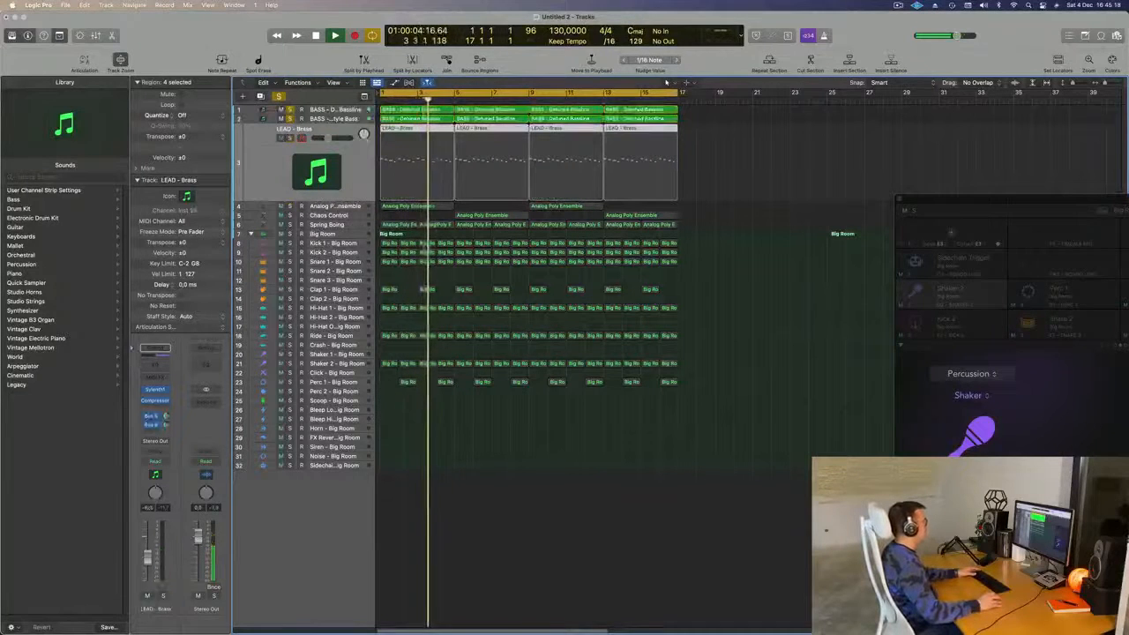
key(Down)
key(Up)
key(Return)
click(290, 138)
key(Return)
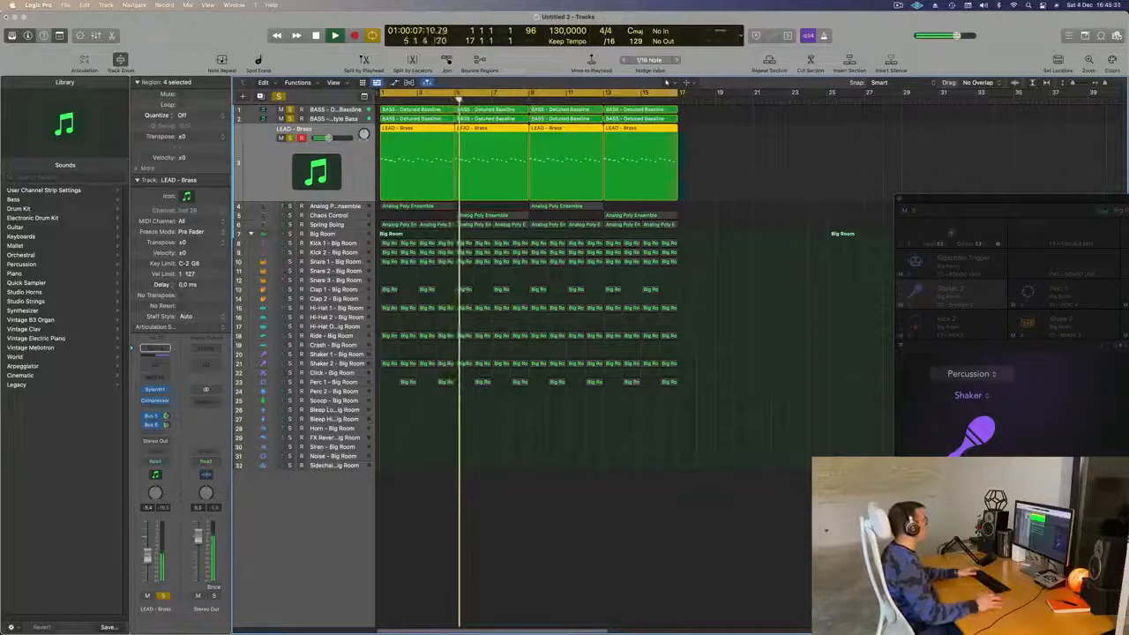
key(Return)
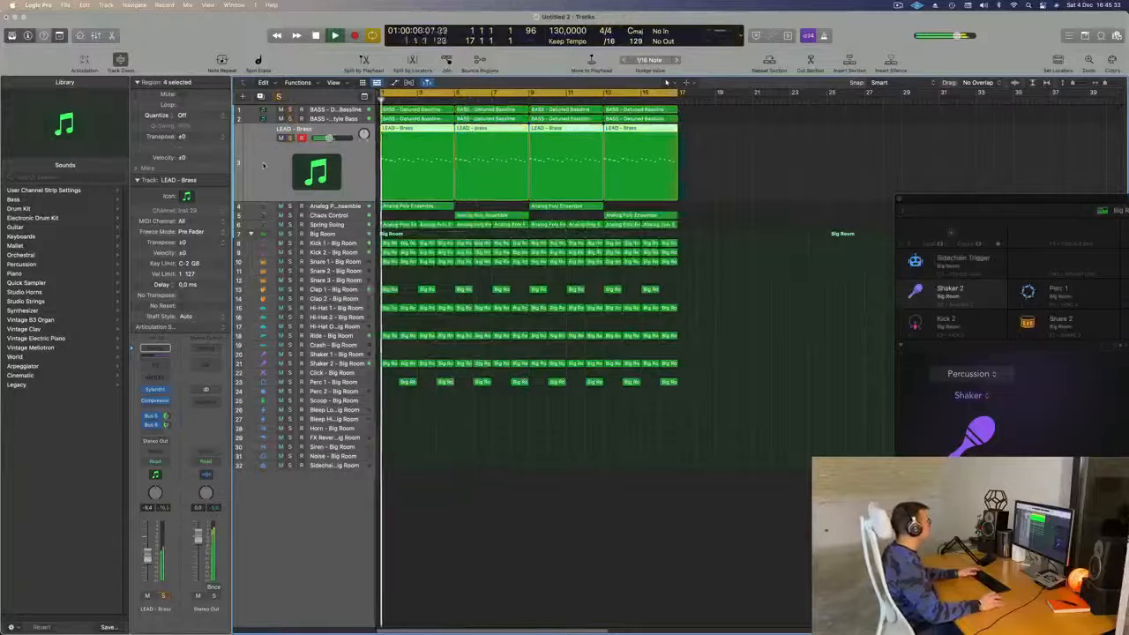
Replace the Chaos Control track's Alchemy preset with Chaos Vortex from the Sound Effects category.
scroll(510, 480, right, 2)
scroll(509, 480, left, 3)
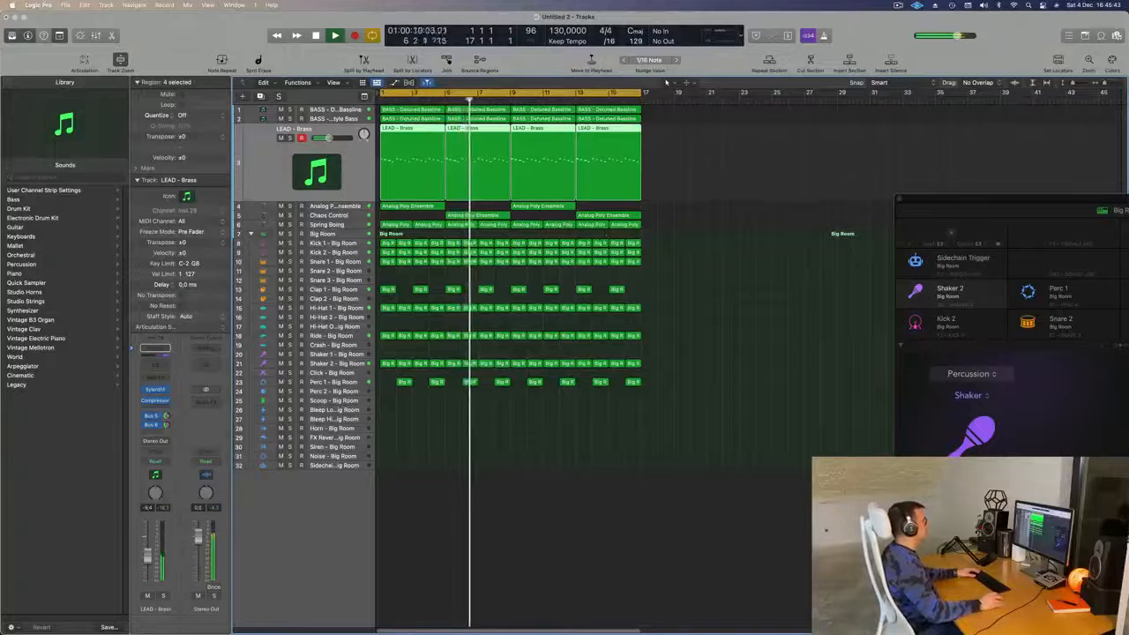
click(328, 215)
key(space)
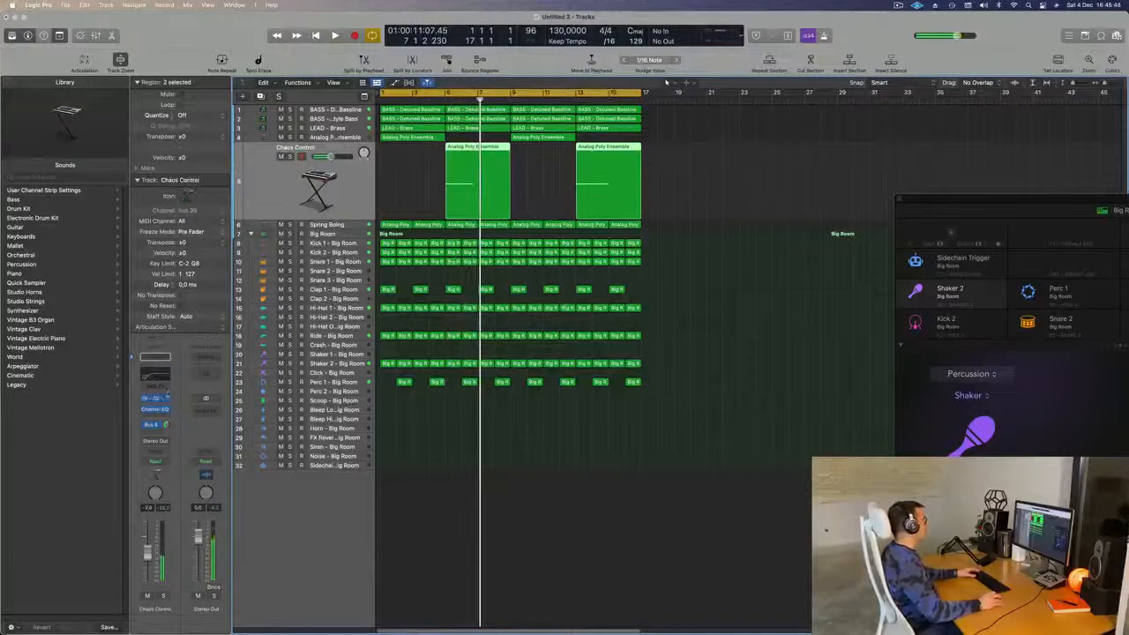
click(155, 398)
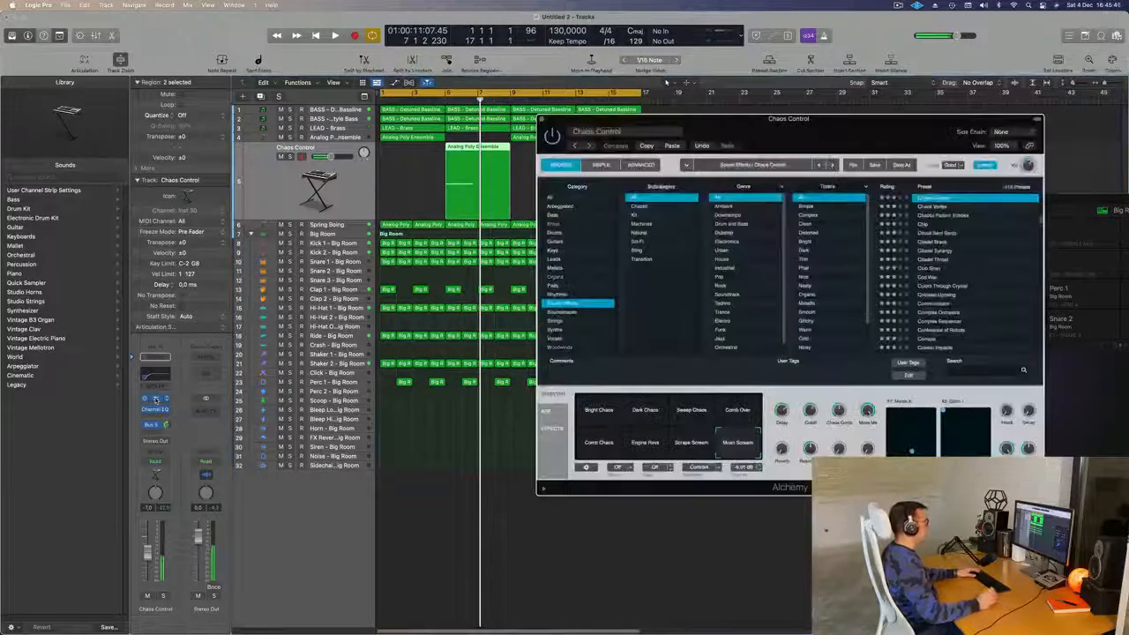
drag(865, 133, 869, 157)
key(space)
key(space)
Set the cycle range from bar 5 to bar 17, move the Alchemy window lower and start playback.
drag(388, 92, 445, 91)
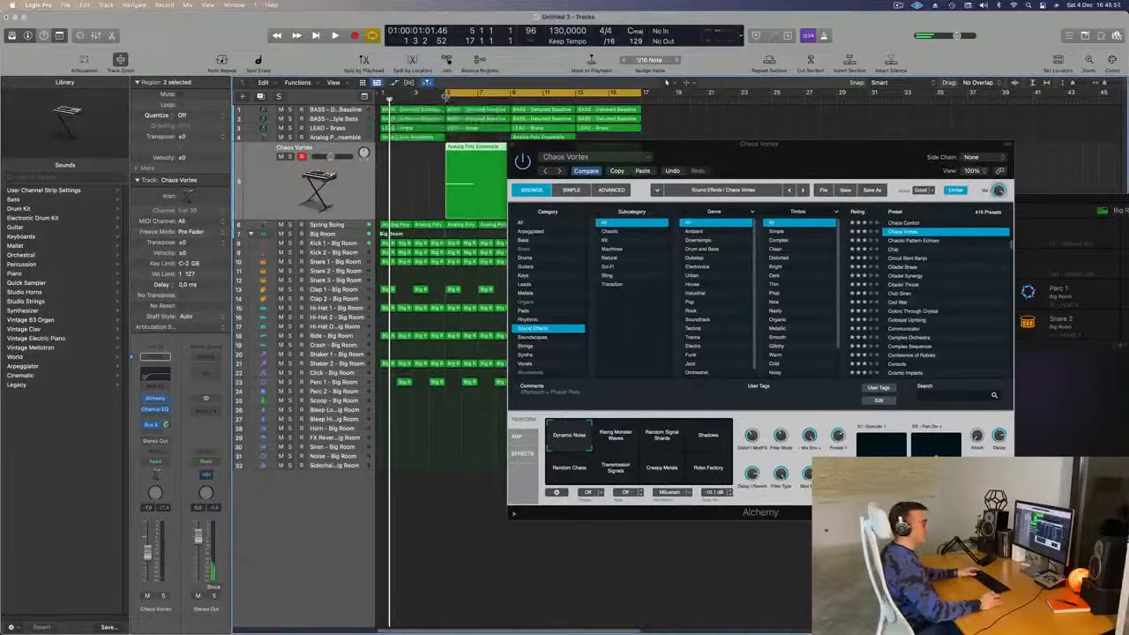
drag(856, 160, 825, 198)
key(space)
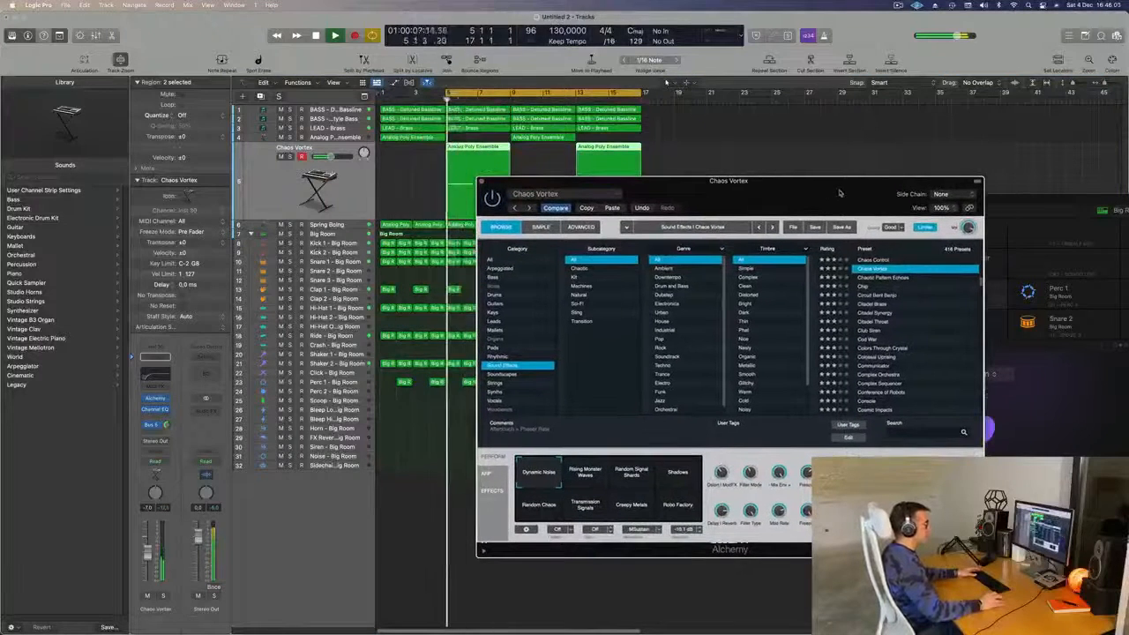
Audition the Circuit Bent Banjo preset, checking the track's solo, and the Citadel Throat preset with restarted playback.
click(879, 296)
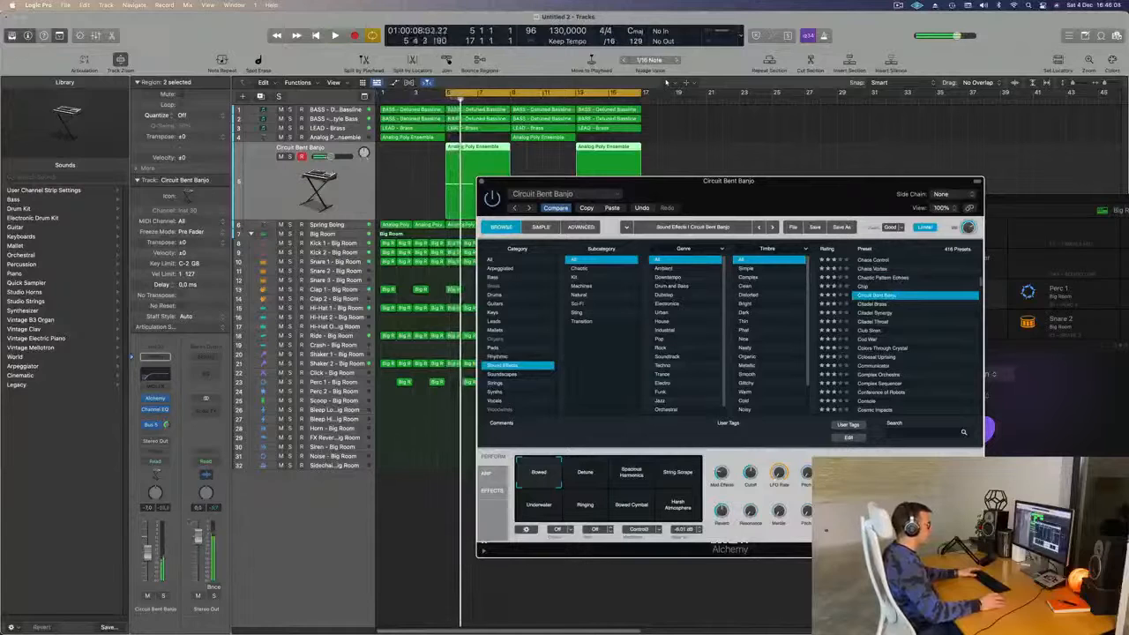
click(163, 596)
click(163, 596)
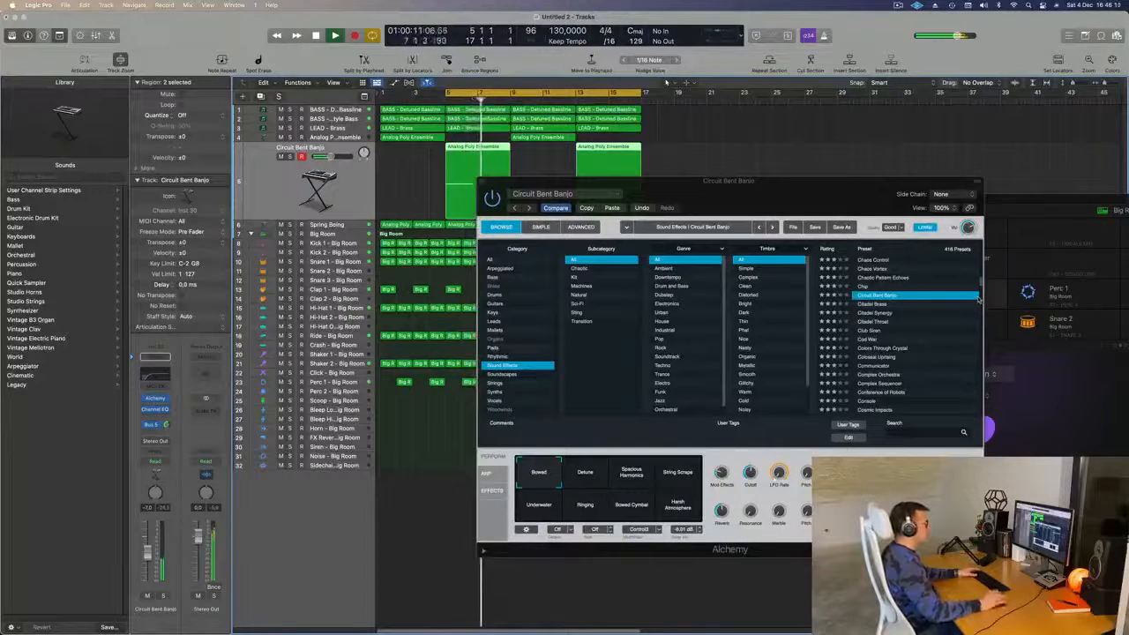
click(873, 322)
key(space)
key(space)
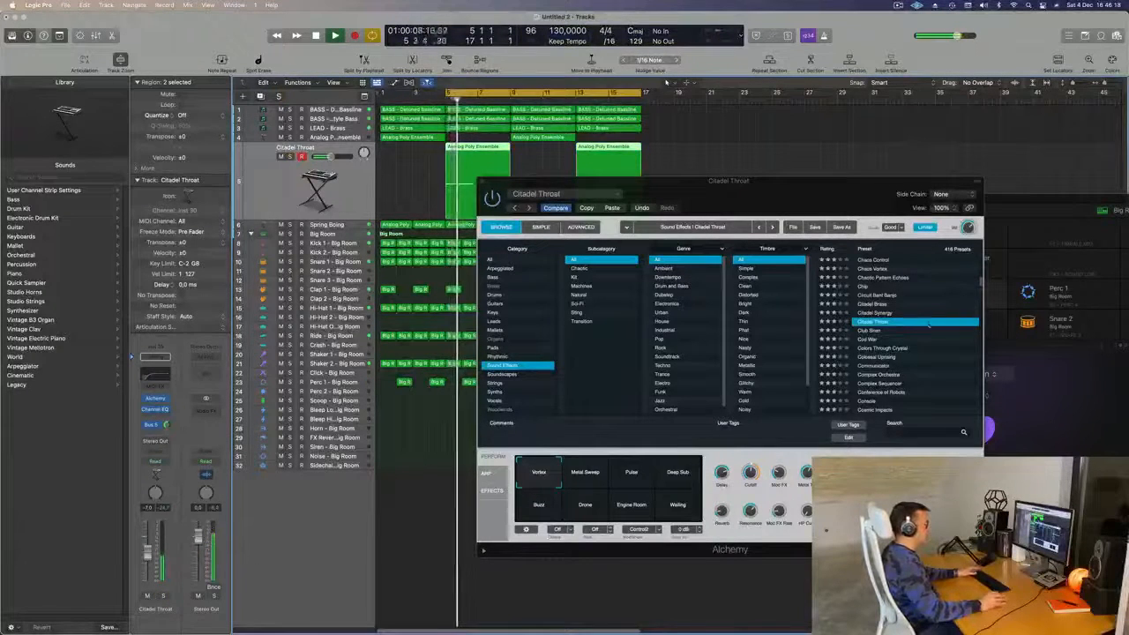
Load the Club Siren preset and restart playback to hear it in the mix.
click(873, 331)
key(space)
key(space)
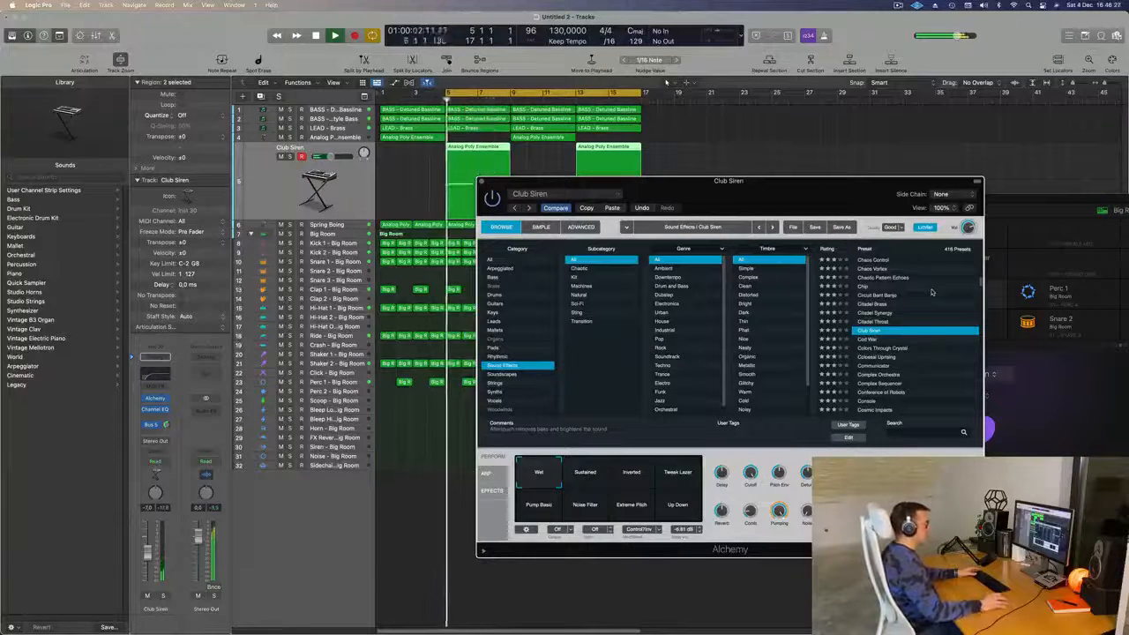
Compare Club Siren's performance variations from Sustained through Up Down during playback, and return to Wet.
click(586, 475)
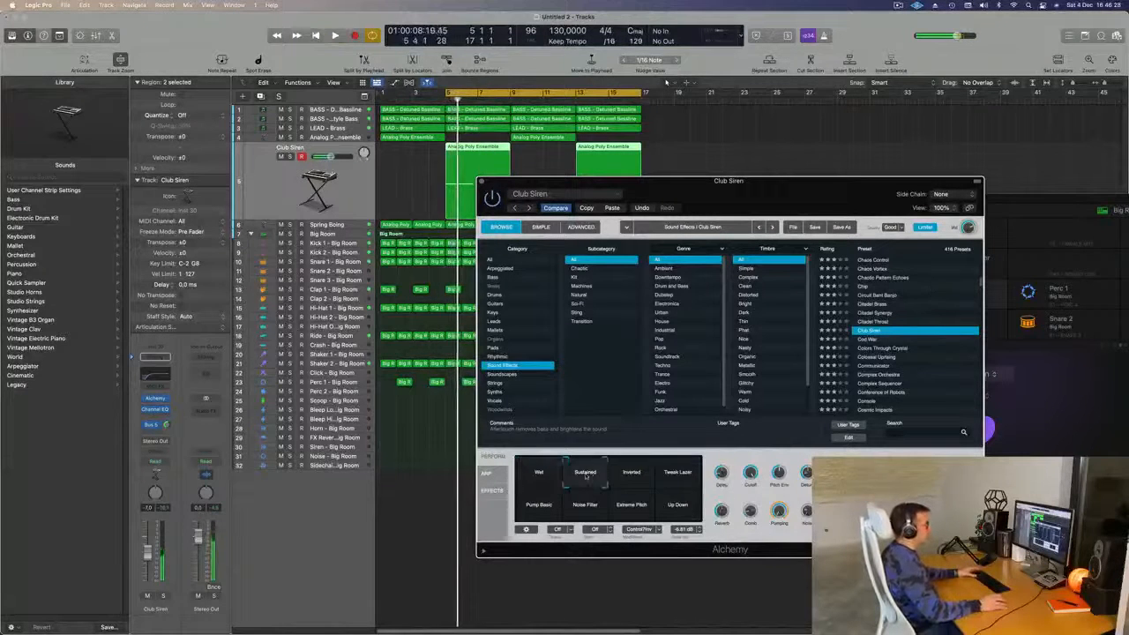
click(633, 480)
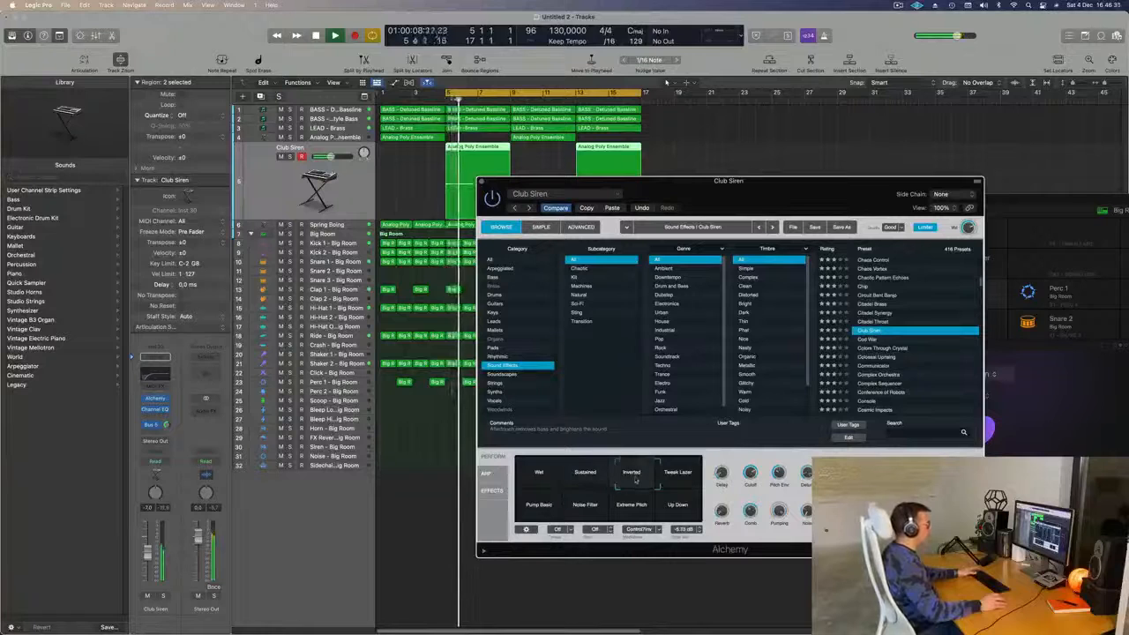
click(679, 480)
click(536, 509)
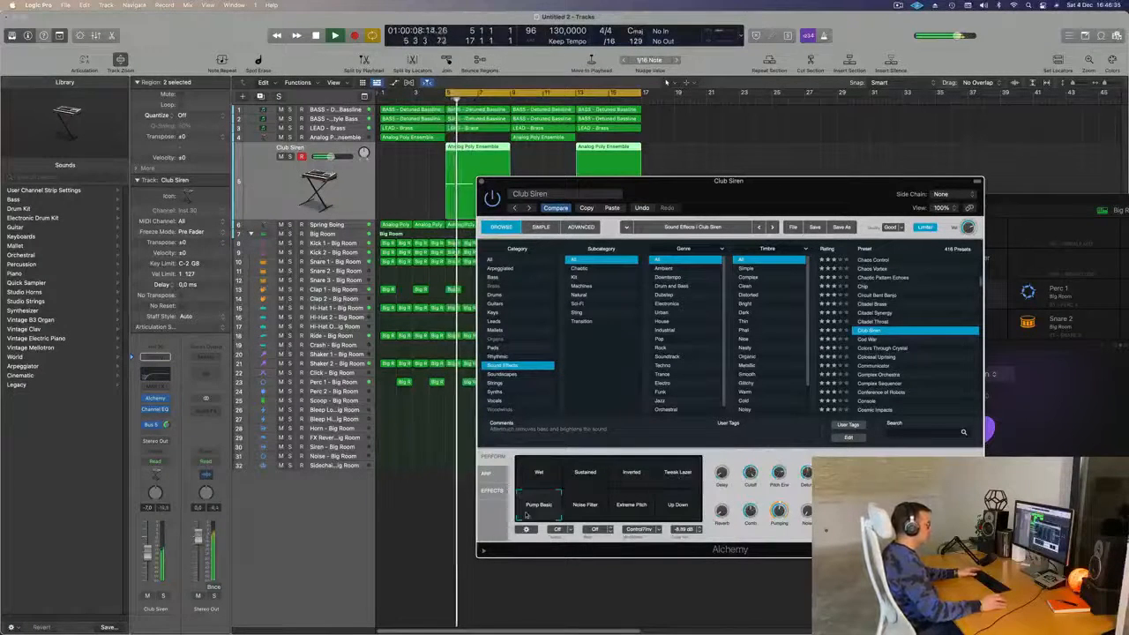
click(595, 509)
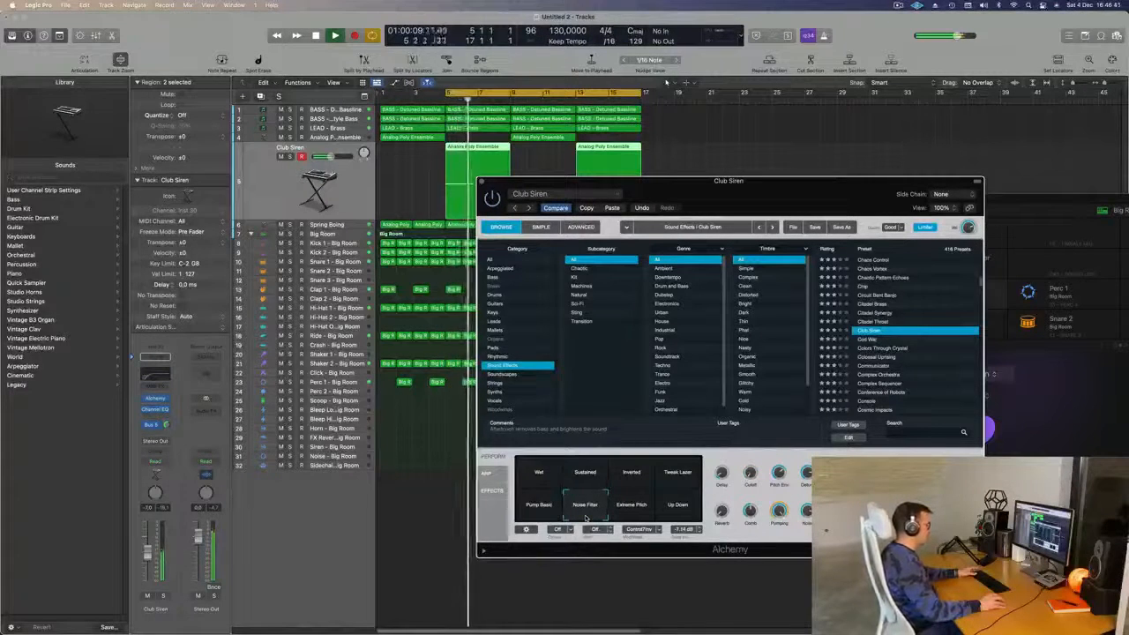
click(635, 516)
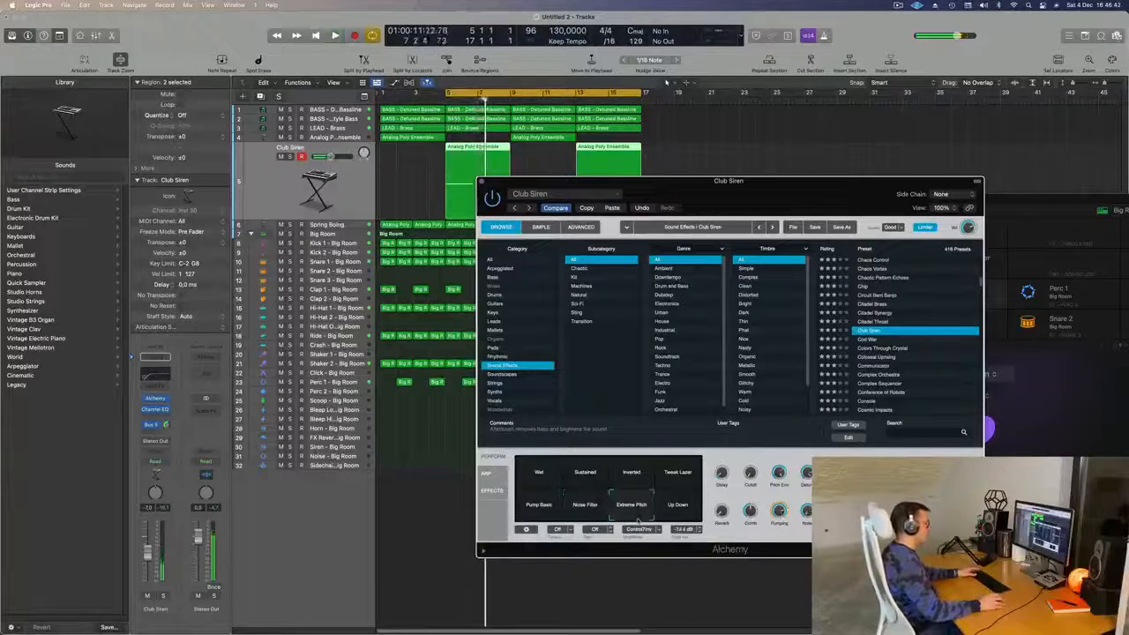
click(686, 509)
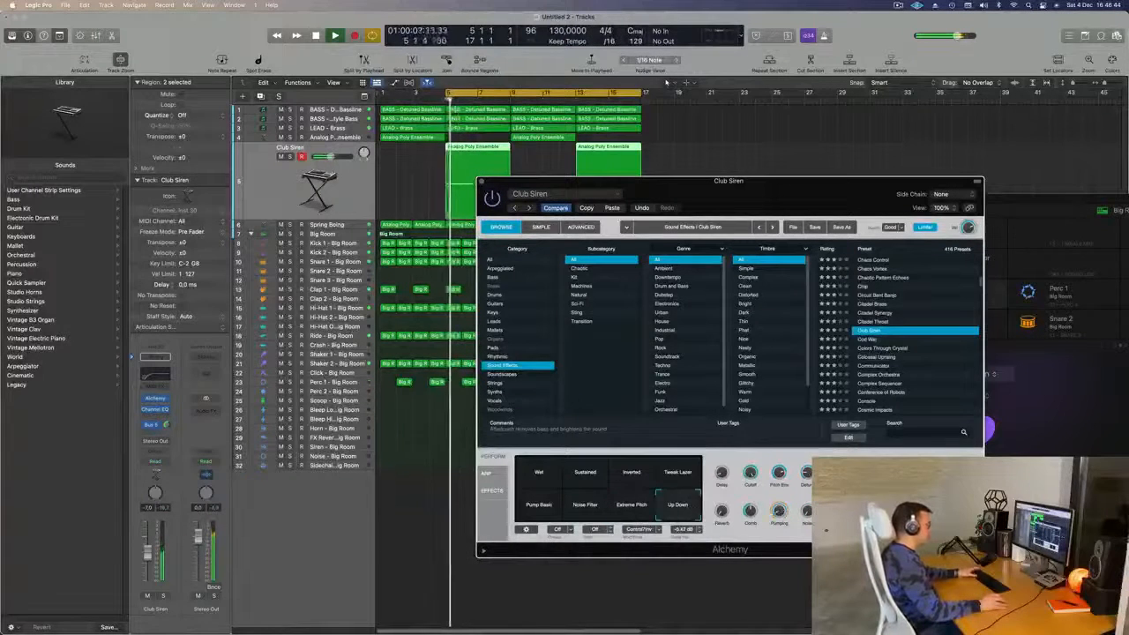
click(538, 472)
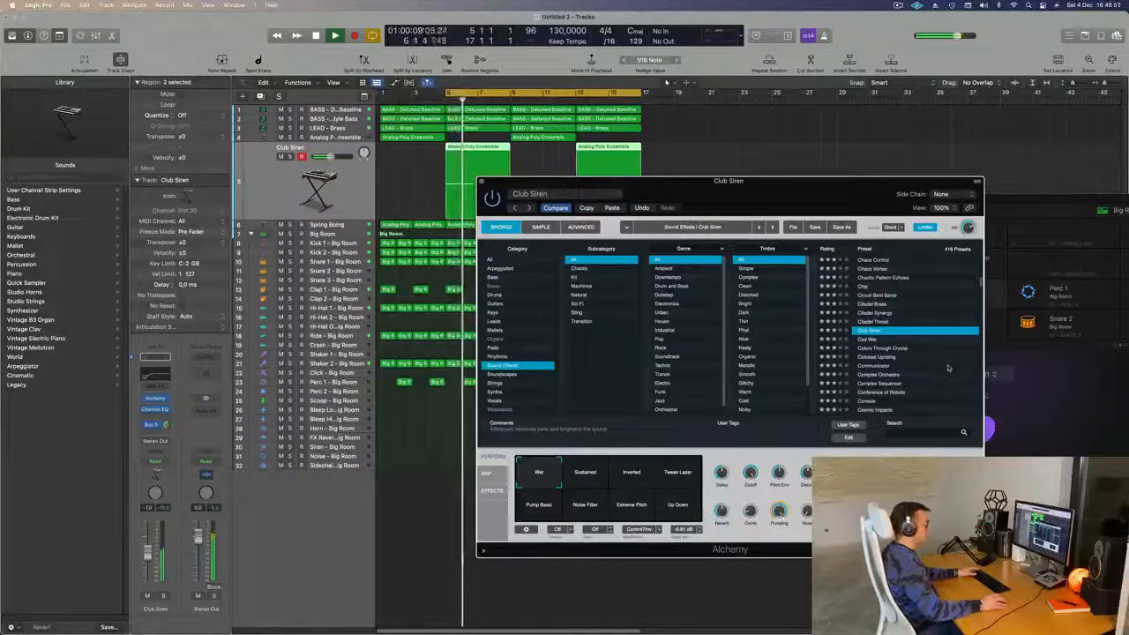
Audition the Cod War and Colors Through Crystal presets, restarting playback for each.
drag(825, 208, 837, 173)
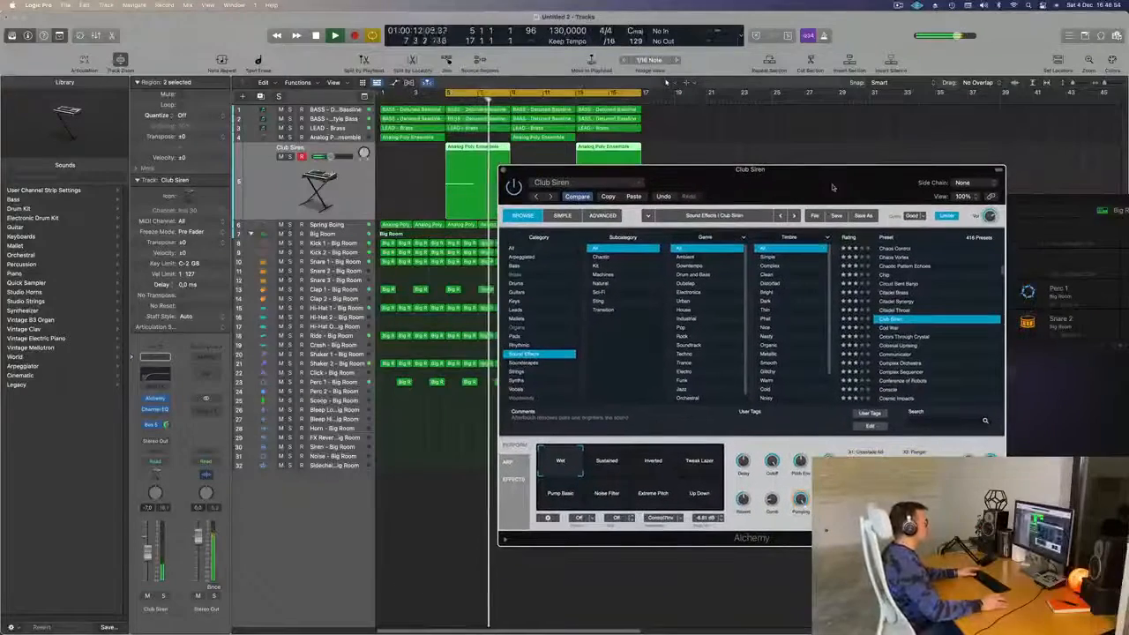
click(889, 328)
key(space)
key(space)
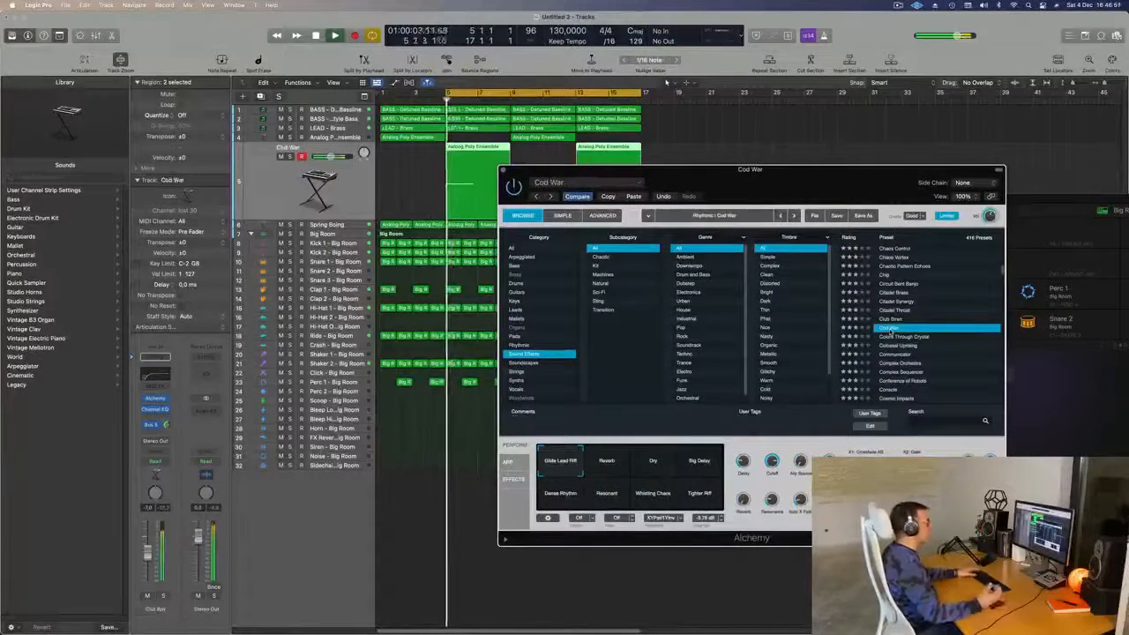
click(898, 337)
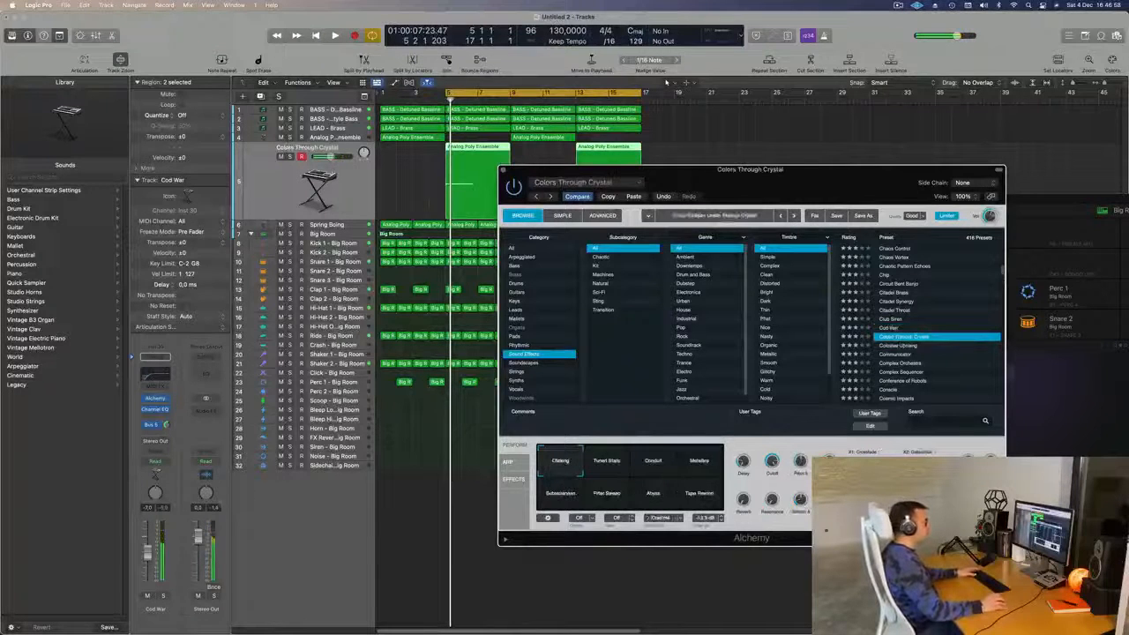
key(space)
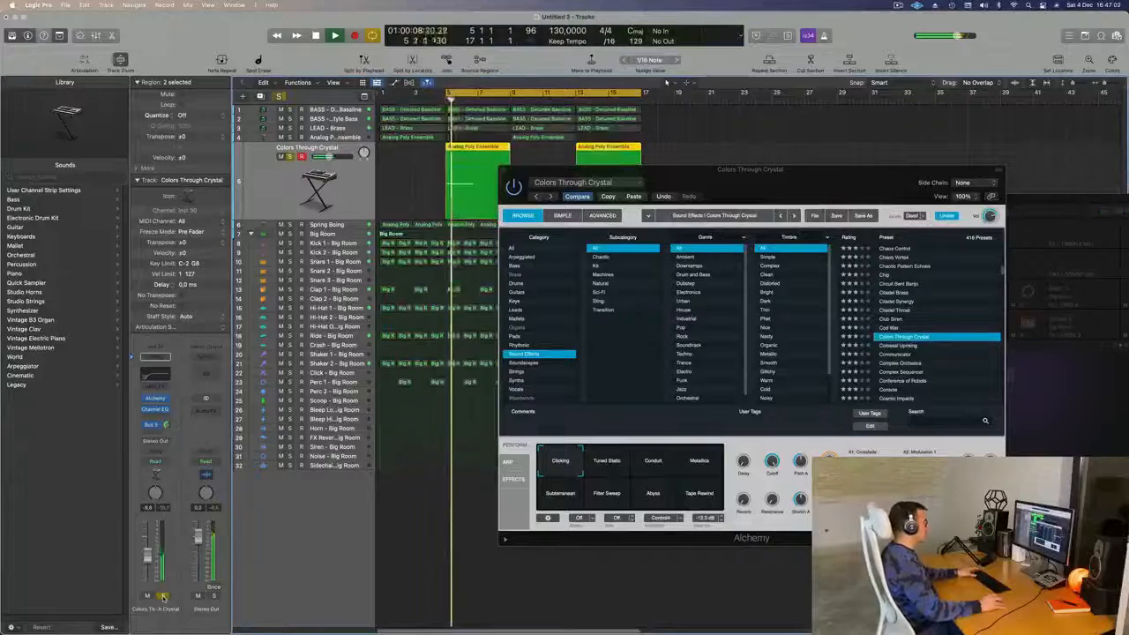
Try the Communicator and Complex Orchestra presets, listening to Complex Orchestra soloed and back in the full mix.
click(904, 355)
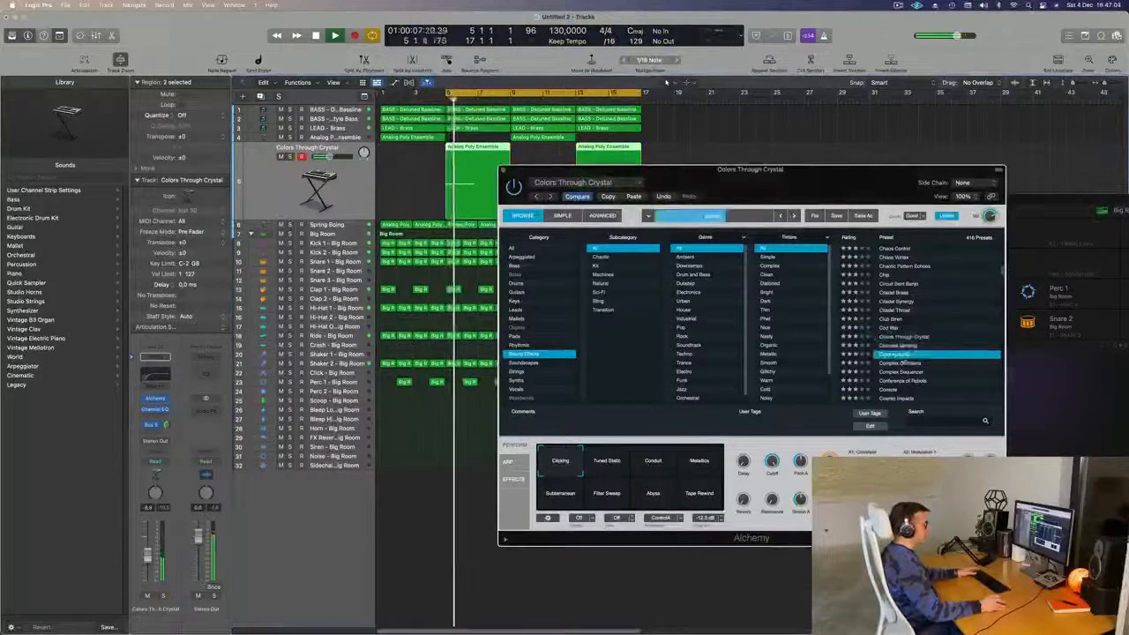
click(900, 363)
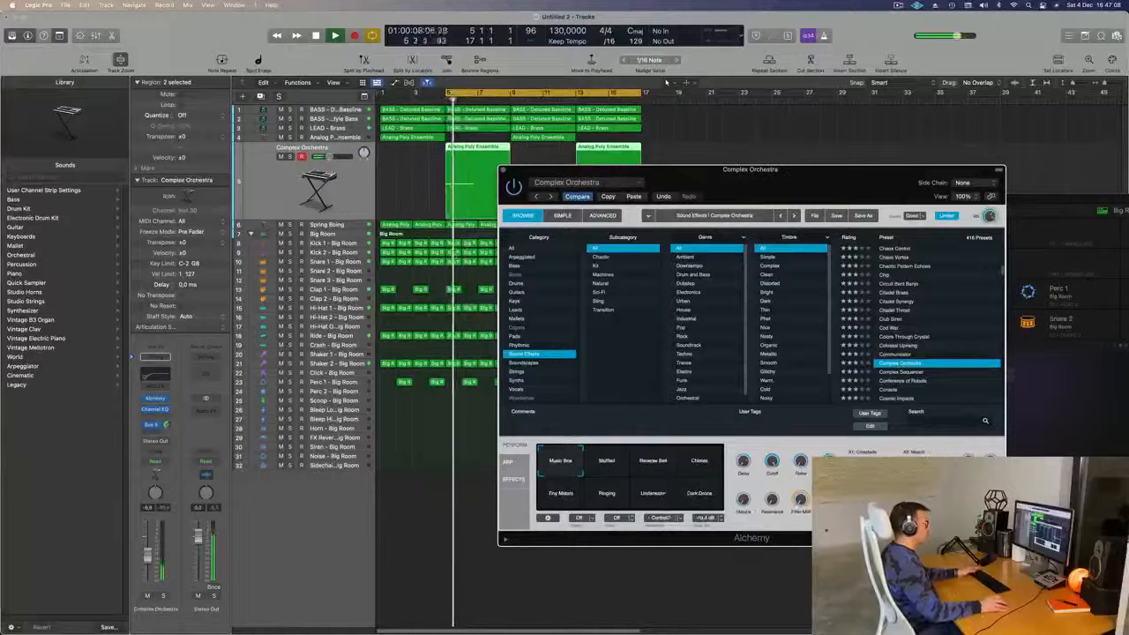
click(162, 597)
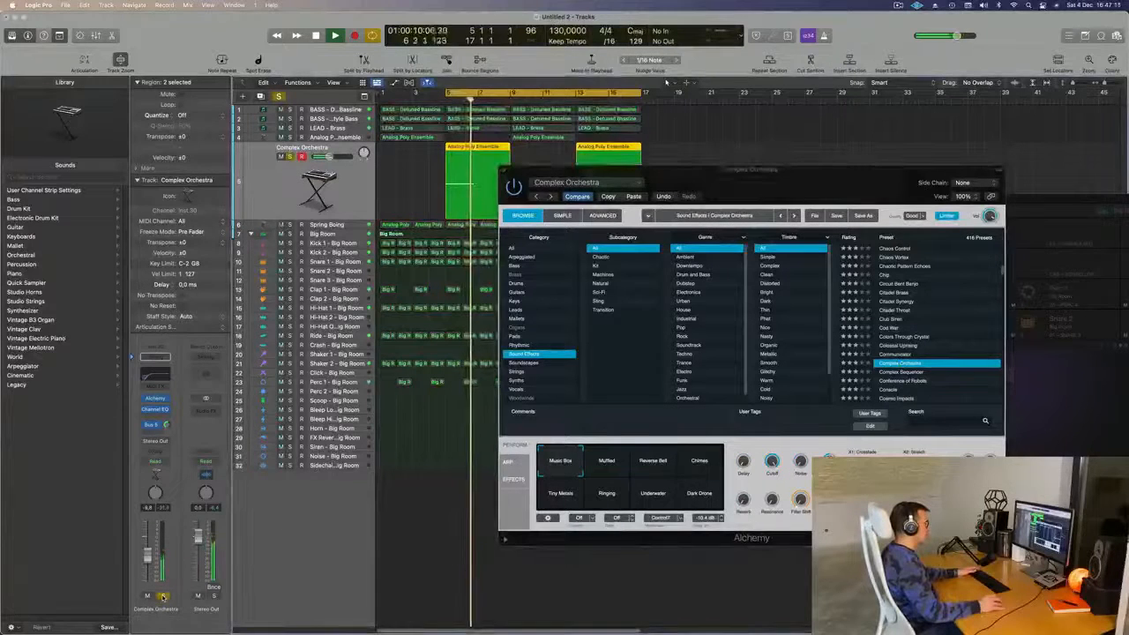
click(163, 597)
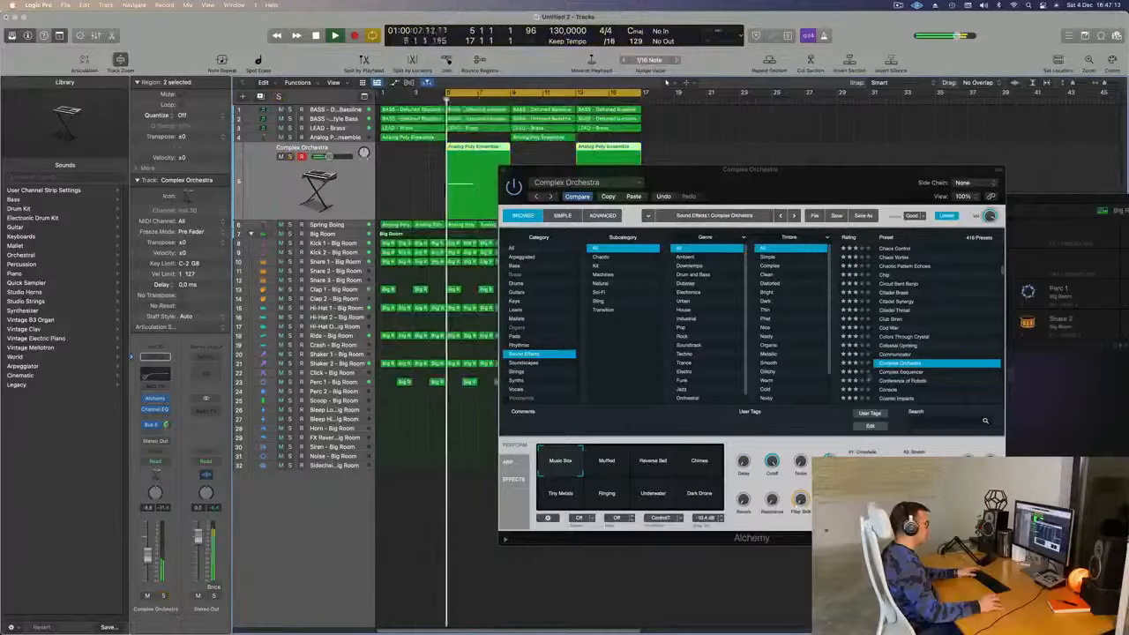
Audition the Complex Sequencer, Conference of Robots and Cosmic Impacts presets against the mix.
click(904, 373)
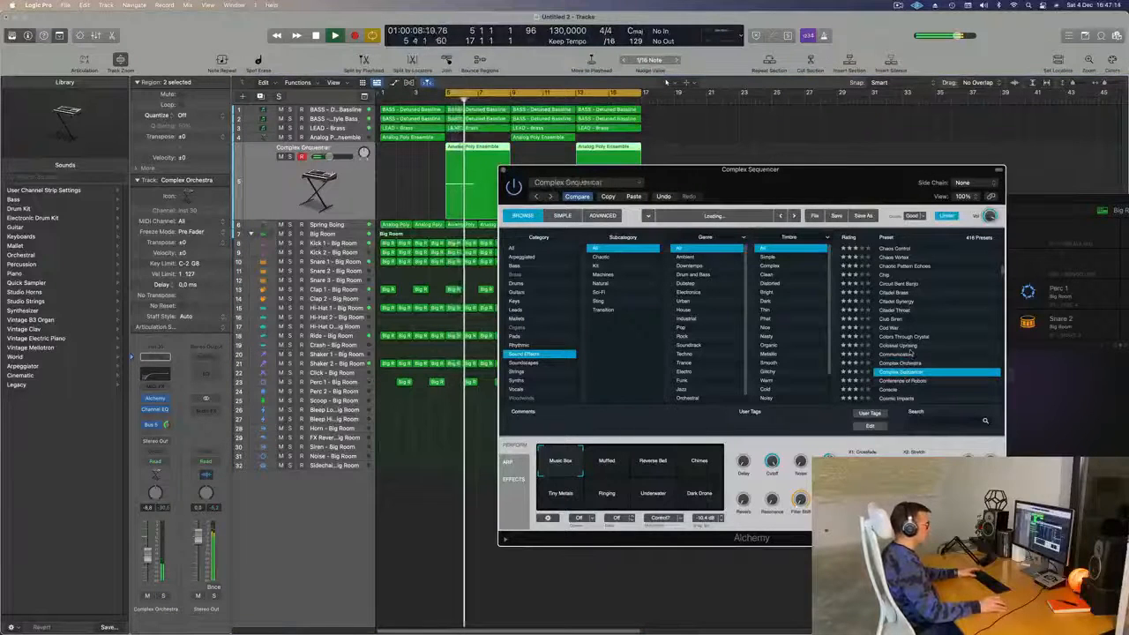
click(907, 379)
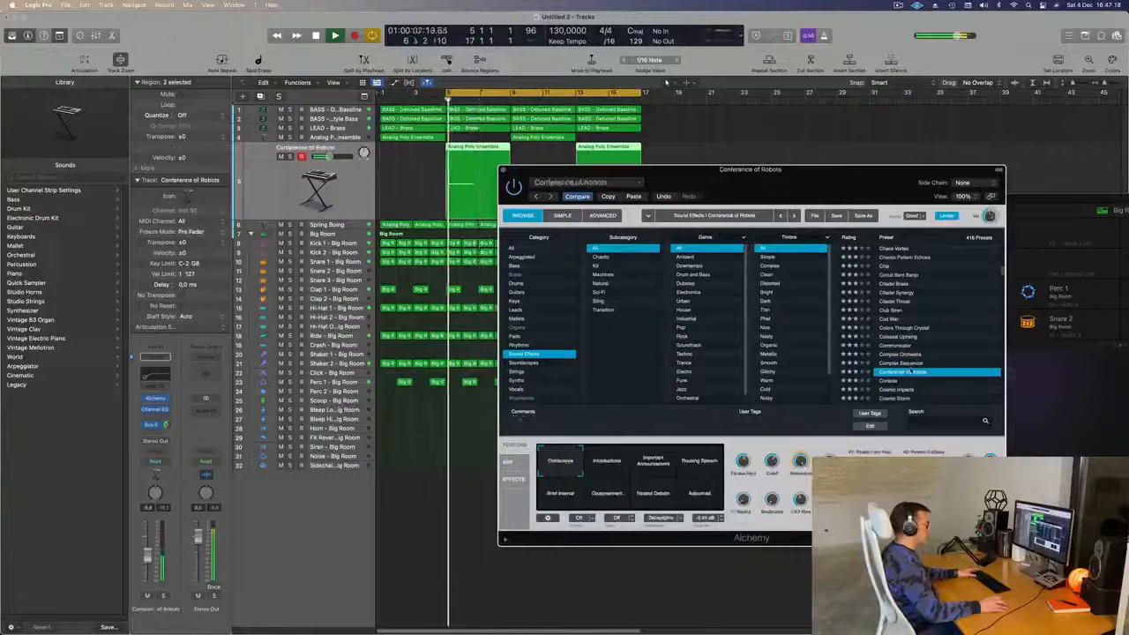
scroll(951, 340, down, 3)
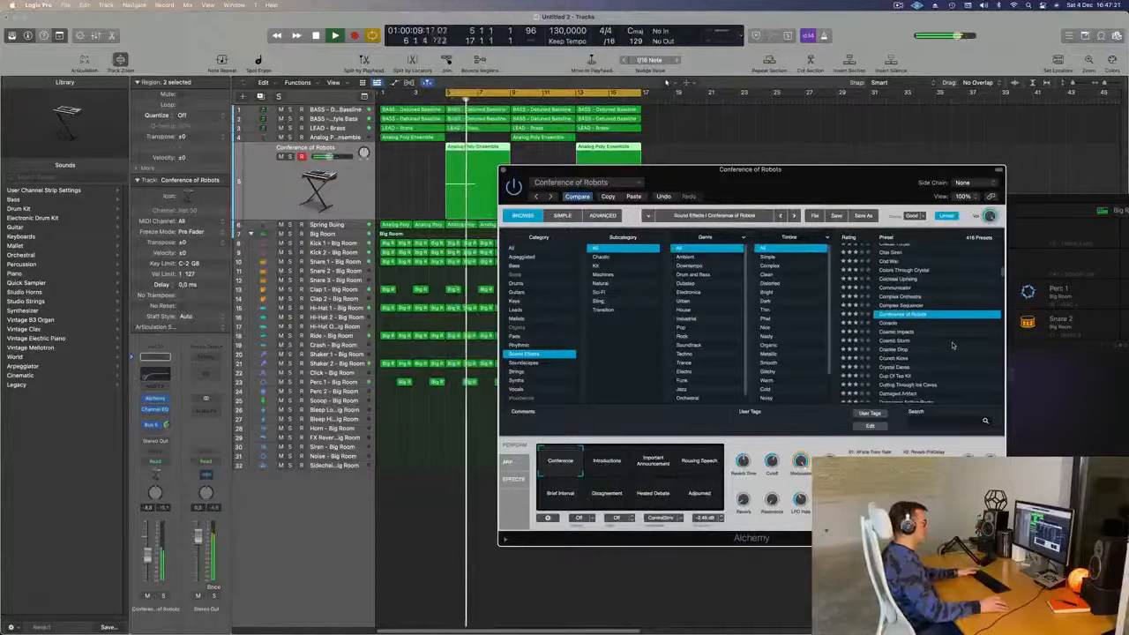
click(899, 332)
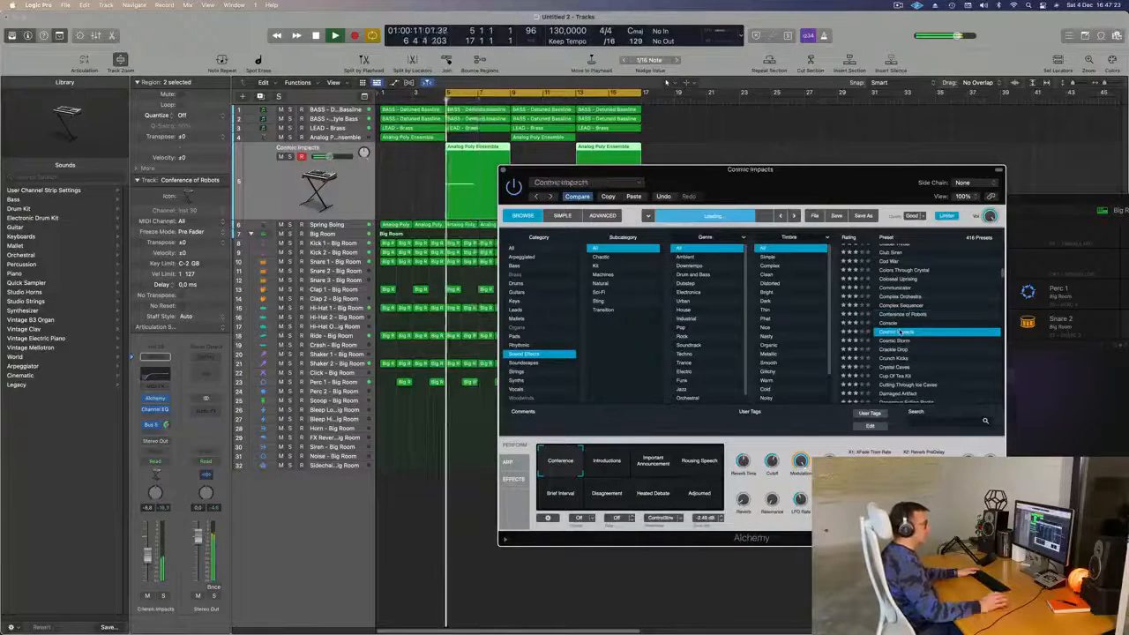
Audition the Cosmic Storm and Dark Eruption presets against the mix.
scroll(926, 340, down, 1)
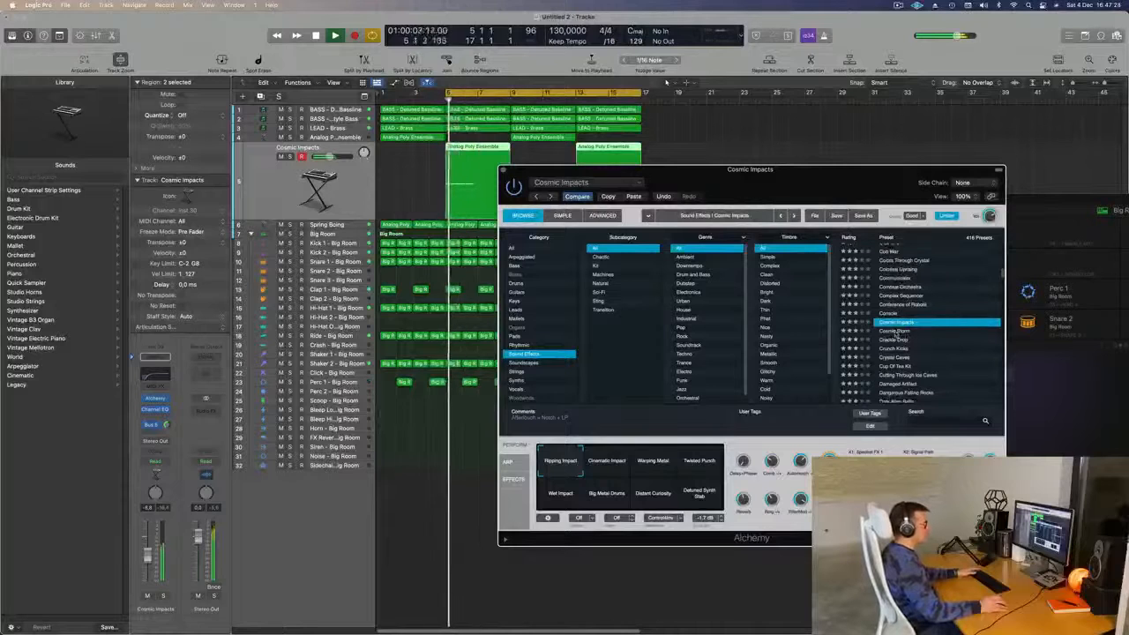
click(896, 333)
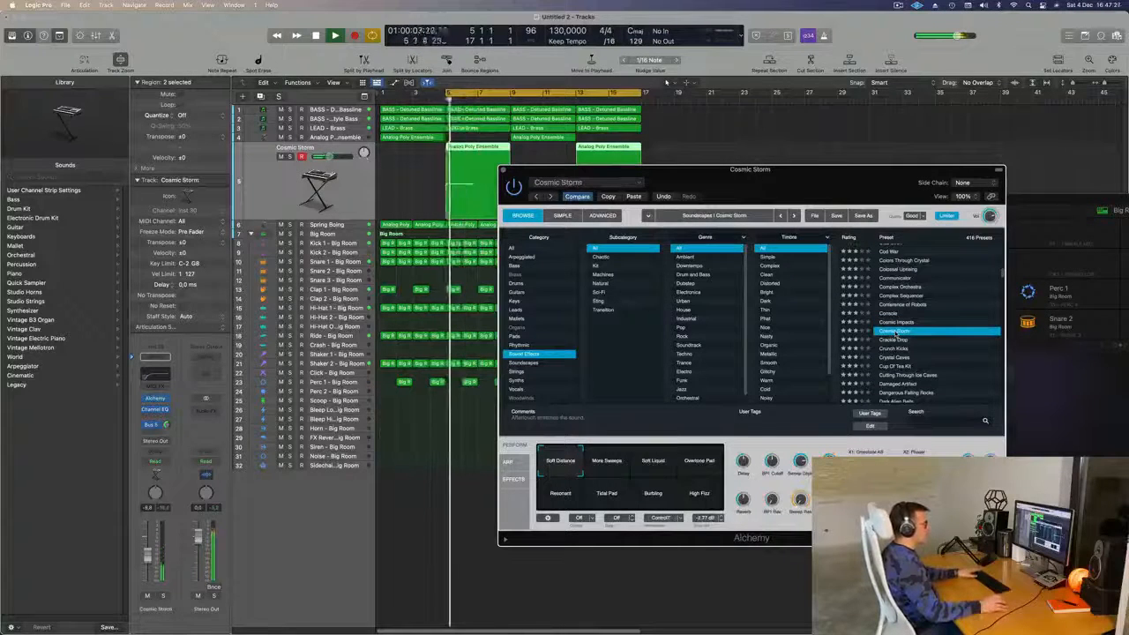
scroll(948, 336, down, 6)
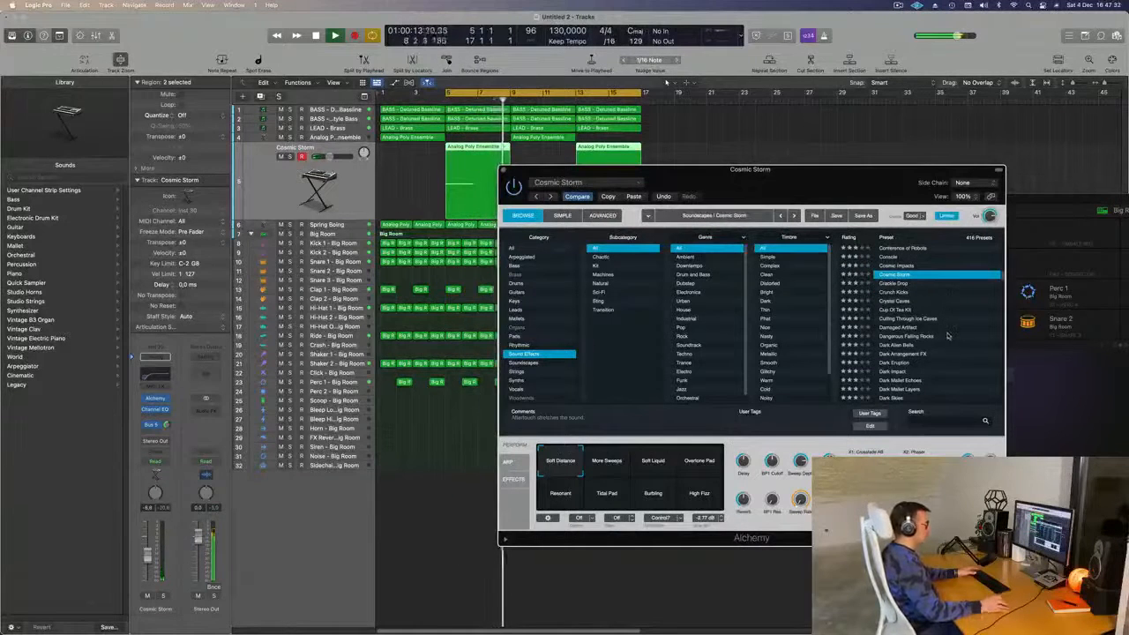
click(897, 363)
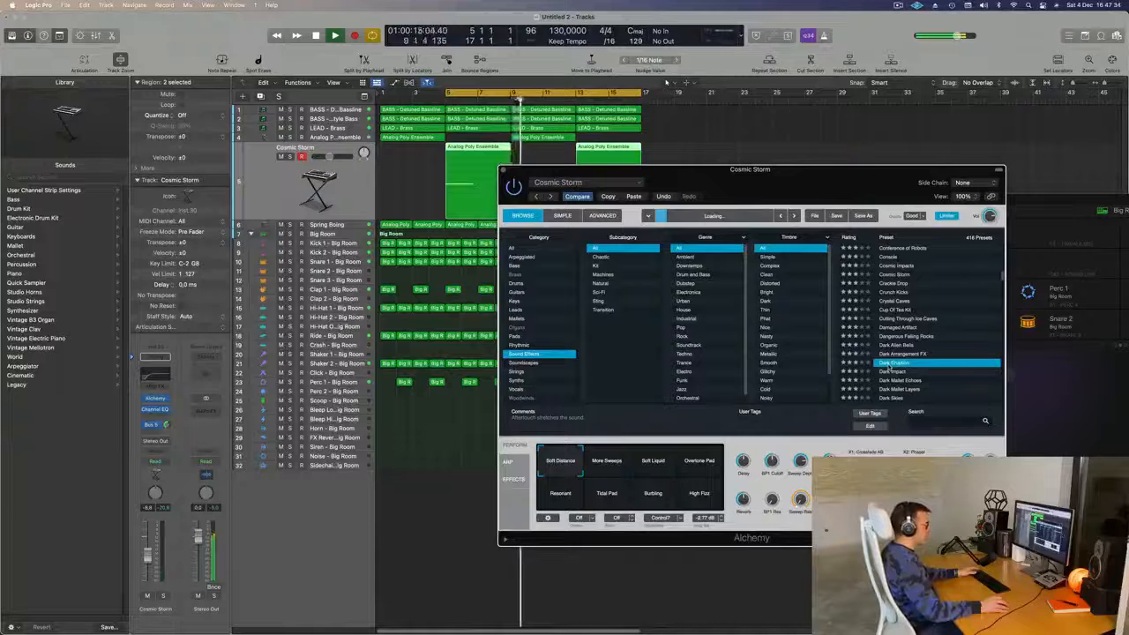
Load the Dark Mallet Echoes preset and compare its Harmonics and Darker variations with Ice Note.
scroll(945, 356, down, 3)
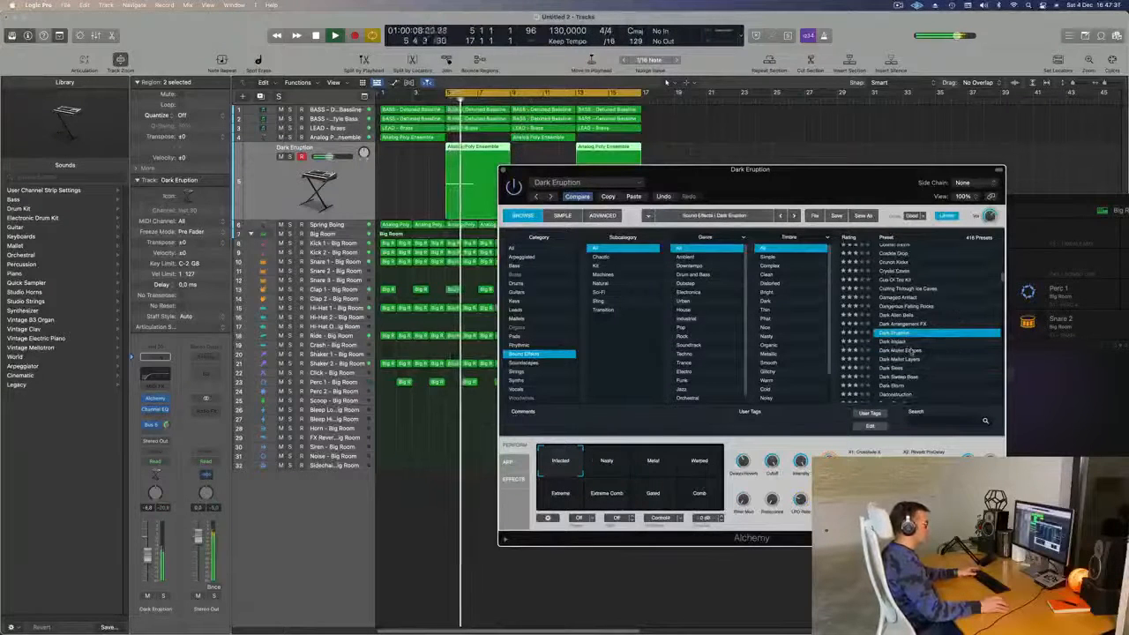
click(910, 350)
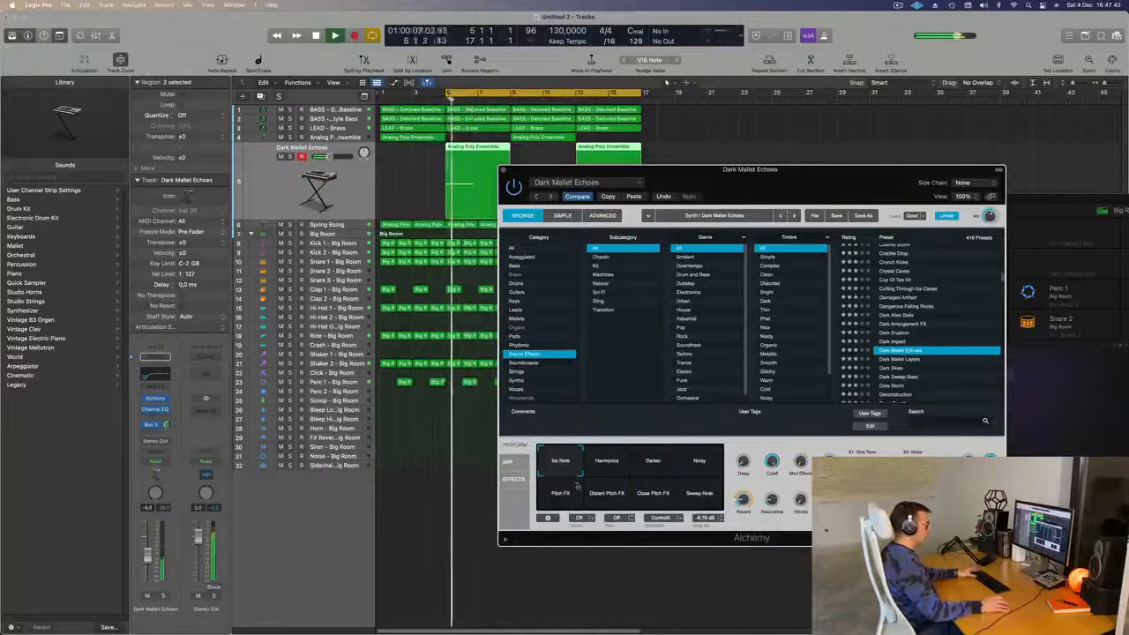
click(611, 464)
click(662, 465)
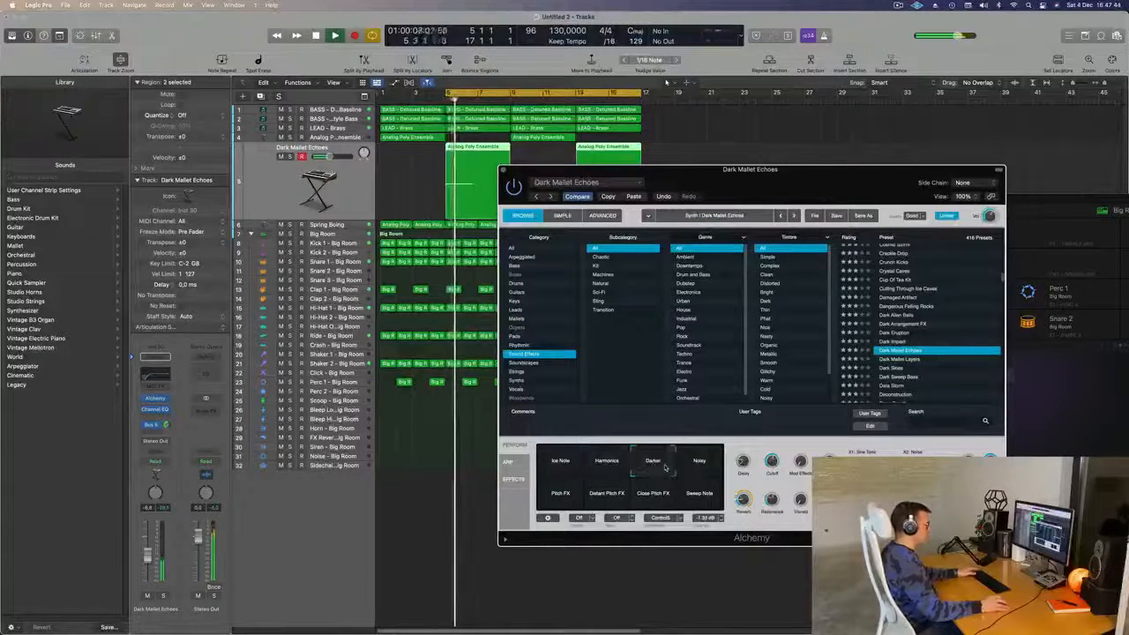
click(608, 465)
click(562, 465)
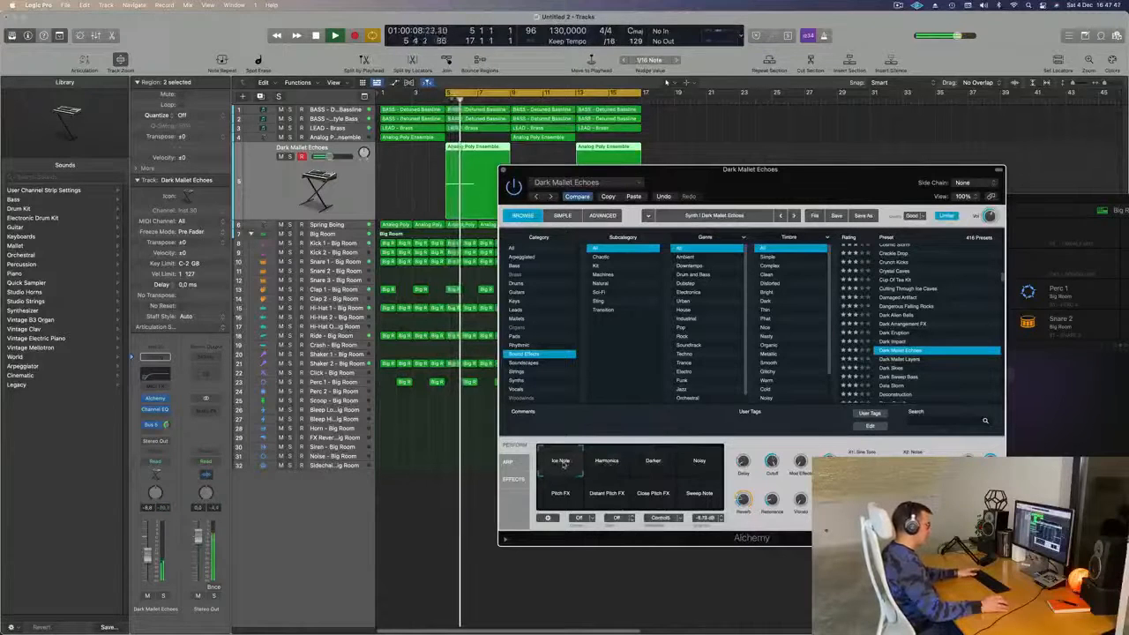
Try the Pitch FX, Distant Pitch FX and Close Pitch FX variations of Dark Mallet Echoes.
click(556, 497)
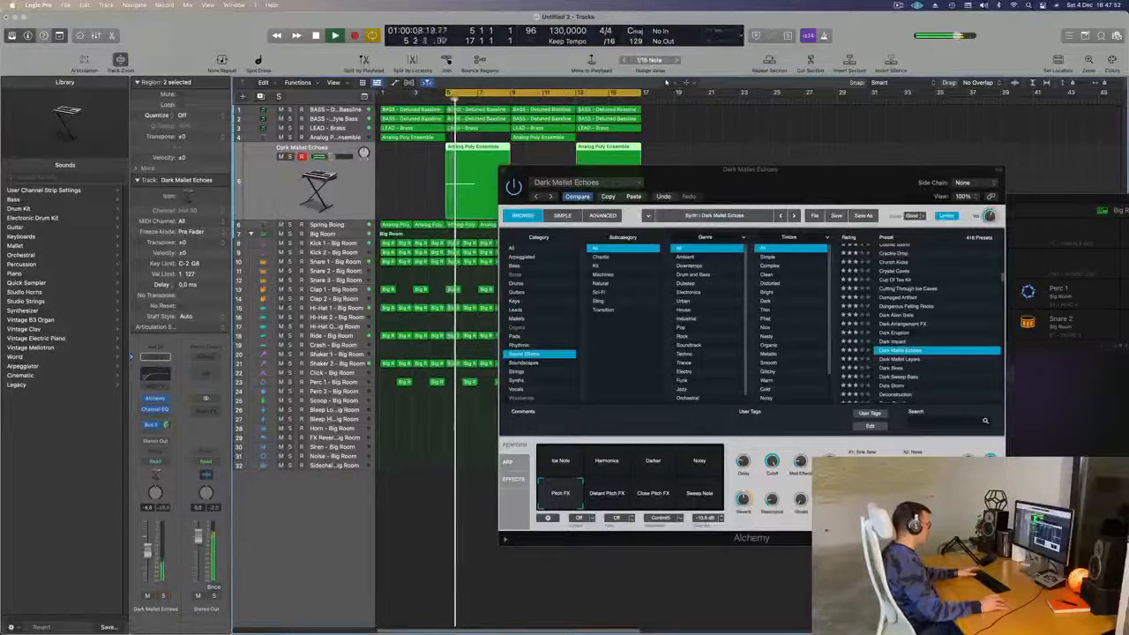
click(619, 486)
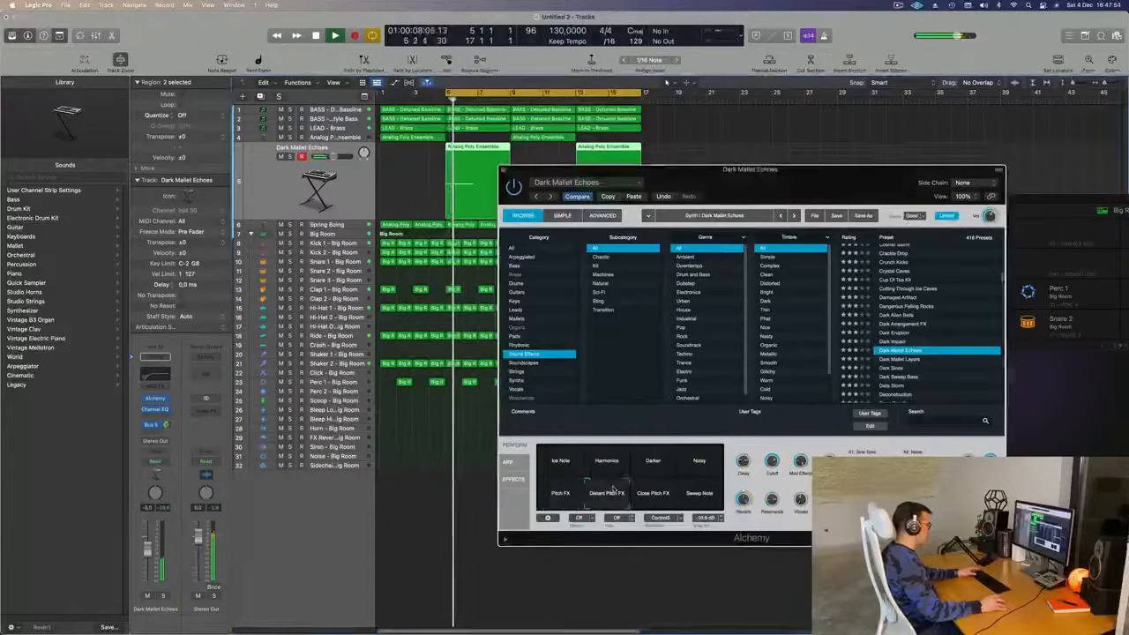
click(658, 500)
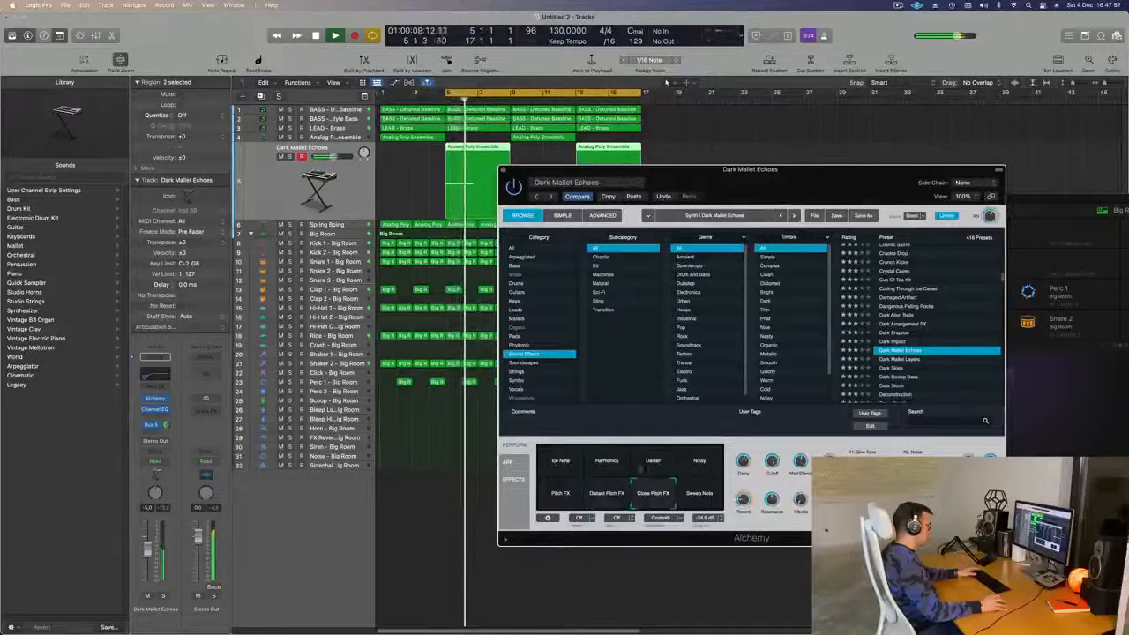
Switch Dark Mallet Echoes back to the Ice Note variation, replay the section and fine-tune the track's volume.
click(561, 460)
key(space)
drag(148, 554, 149, 556)
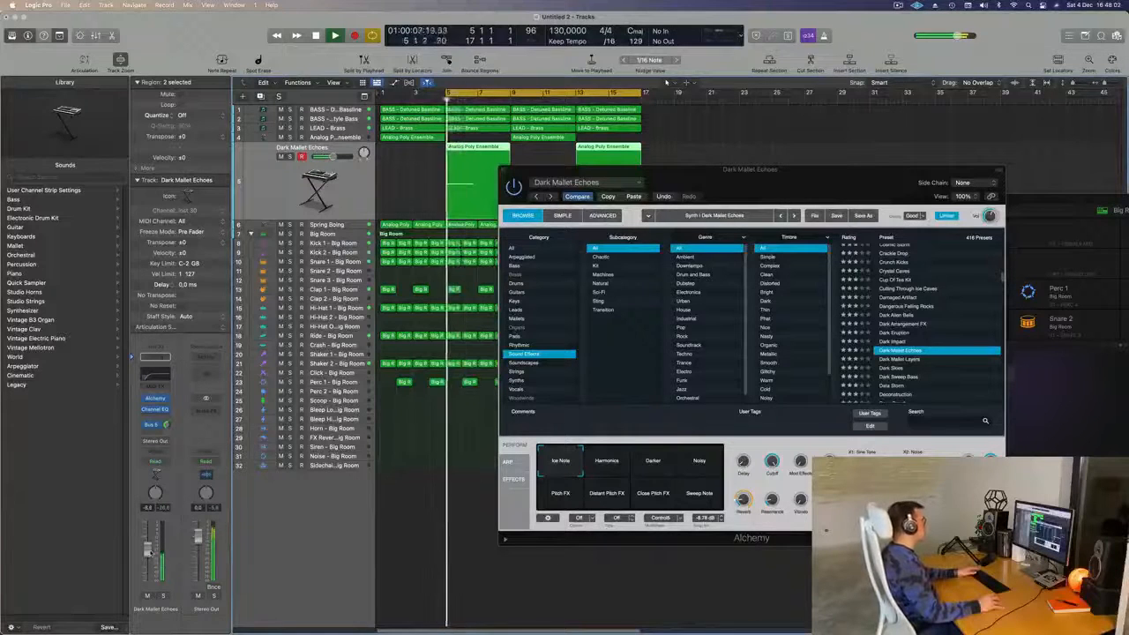
Close the Alchemy window, replay the arrangement from the start and select the Analog Poly Ensemble track.
click(503, 169)
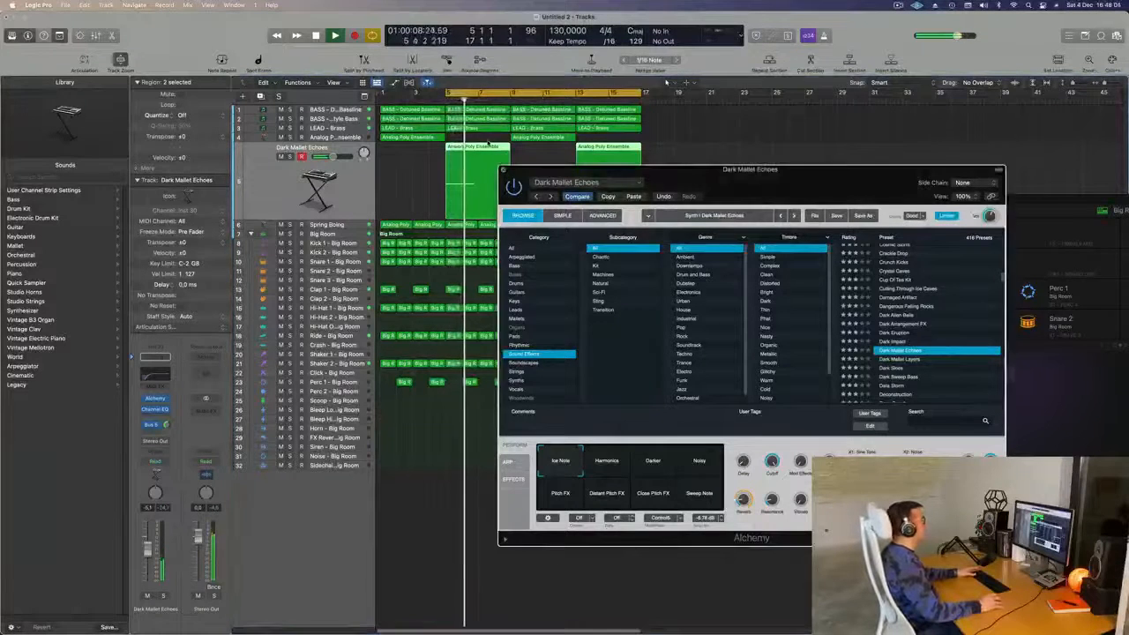
key(space)
click(328, 128)
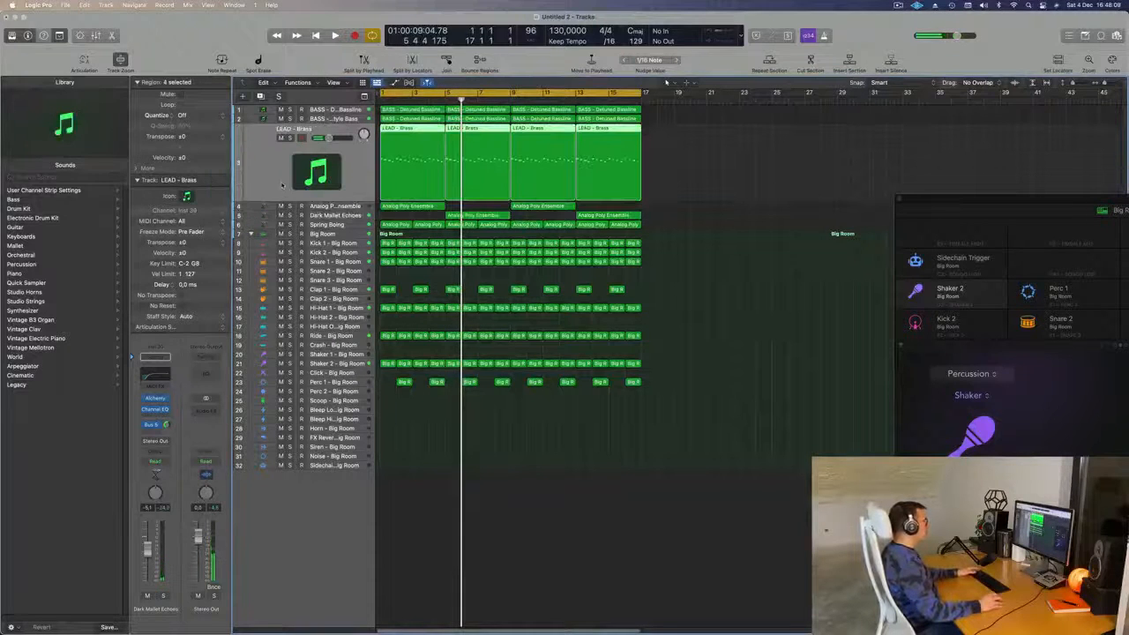
key(Return)
key(space)
key(Down)
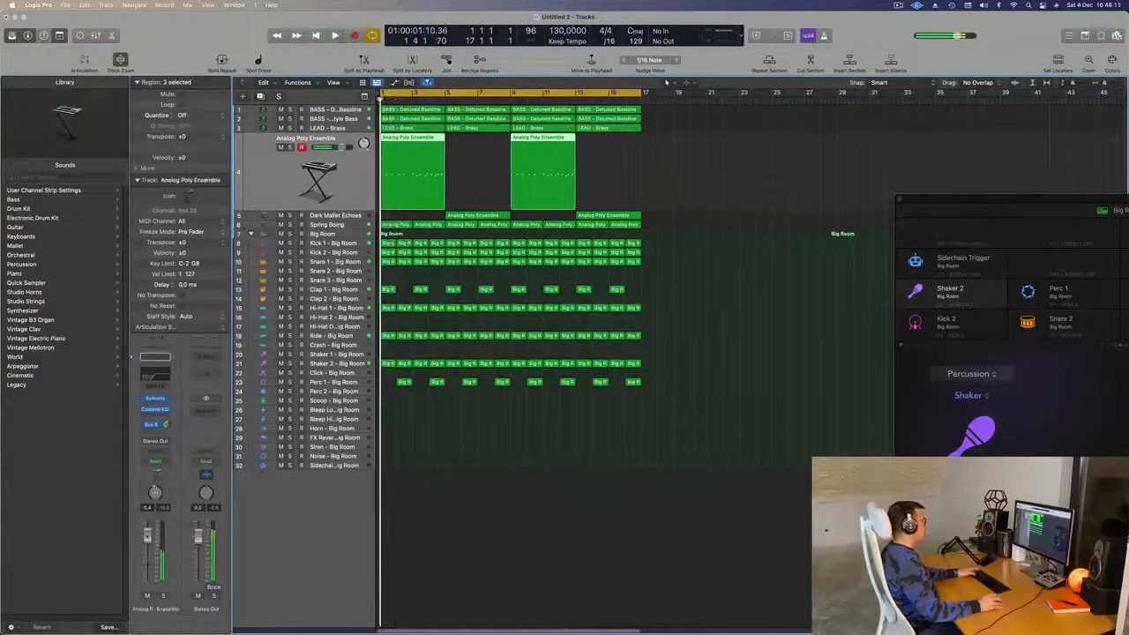
key(space)
key(space)
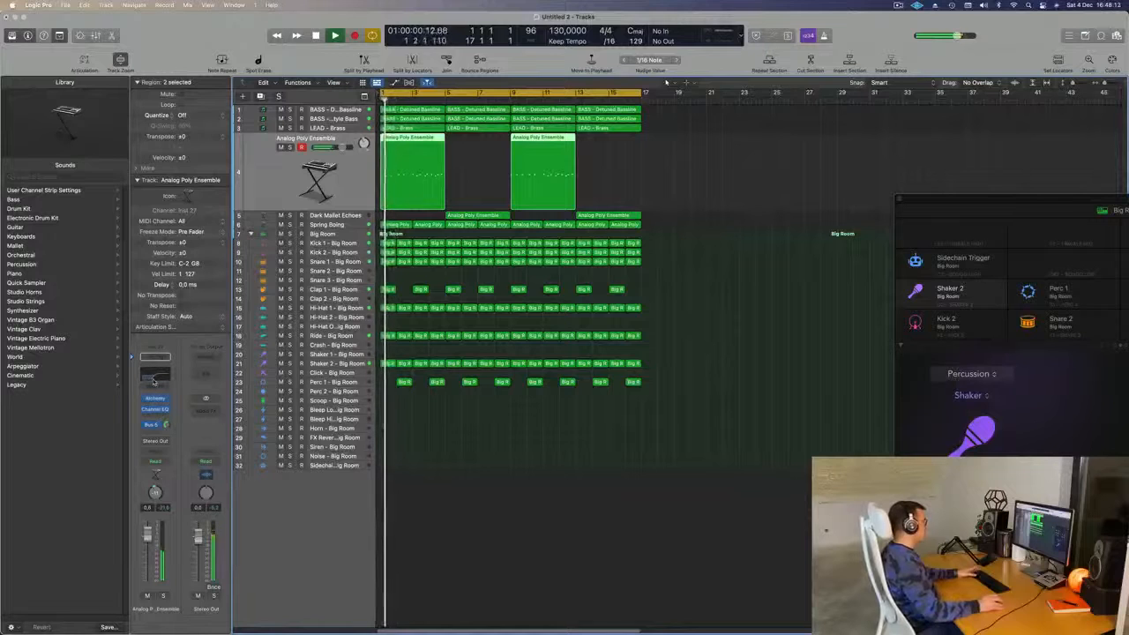
Adjust the Channel EQ on the Analog Poly Ensemble track and check the mix against the Dark Mallet Echoes section.
key(v)
drag(858, 301, 801, 282)
drag(666, 139, 755, 145)
key(super+w)
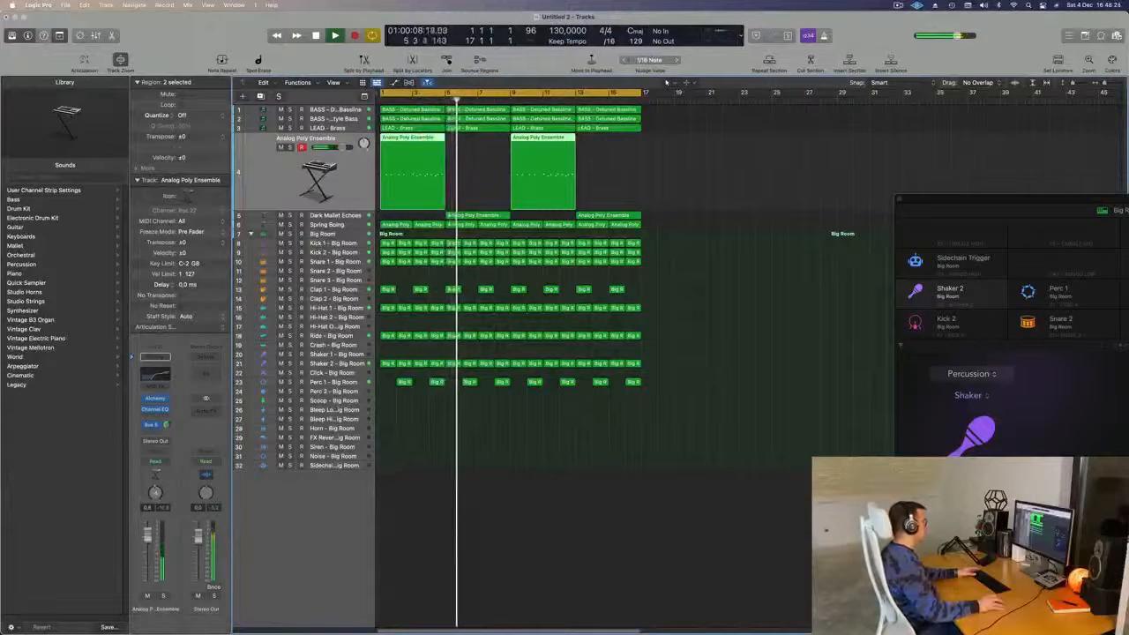
key(Down)
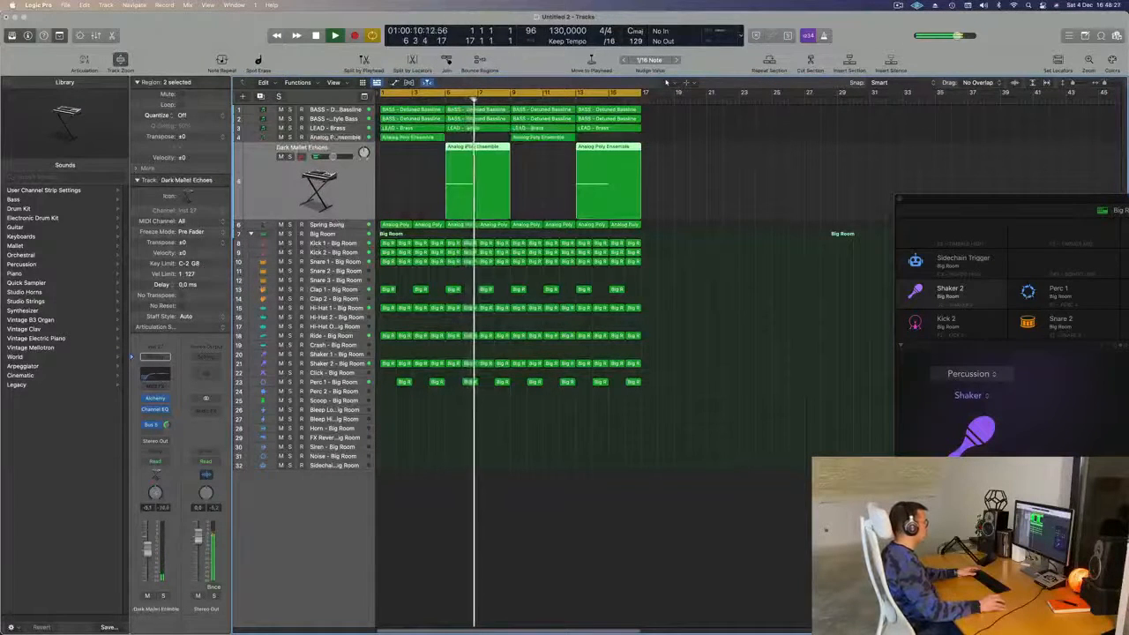
click(427, 99)
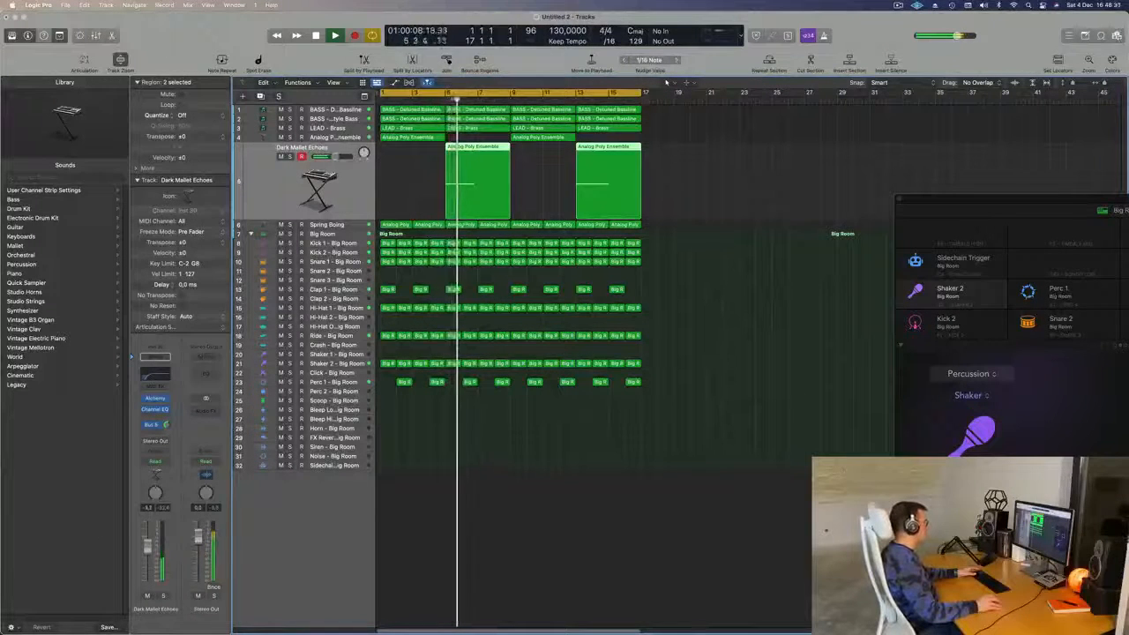
Replay from the start and set the Ride track's volume to about -16 dB.
click(591, 518)
key(super+Left)
key(super+Left)
key(Return)
click(344, 327)
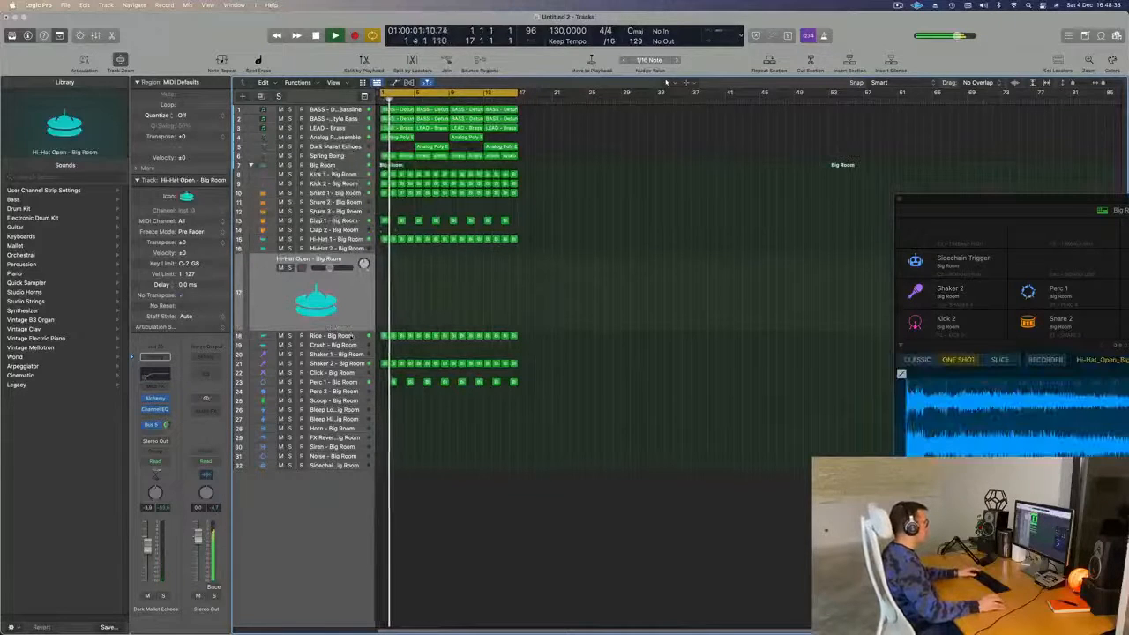
click(344, 335)
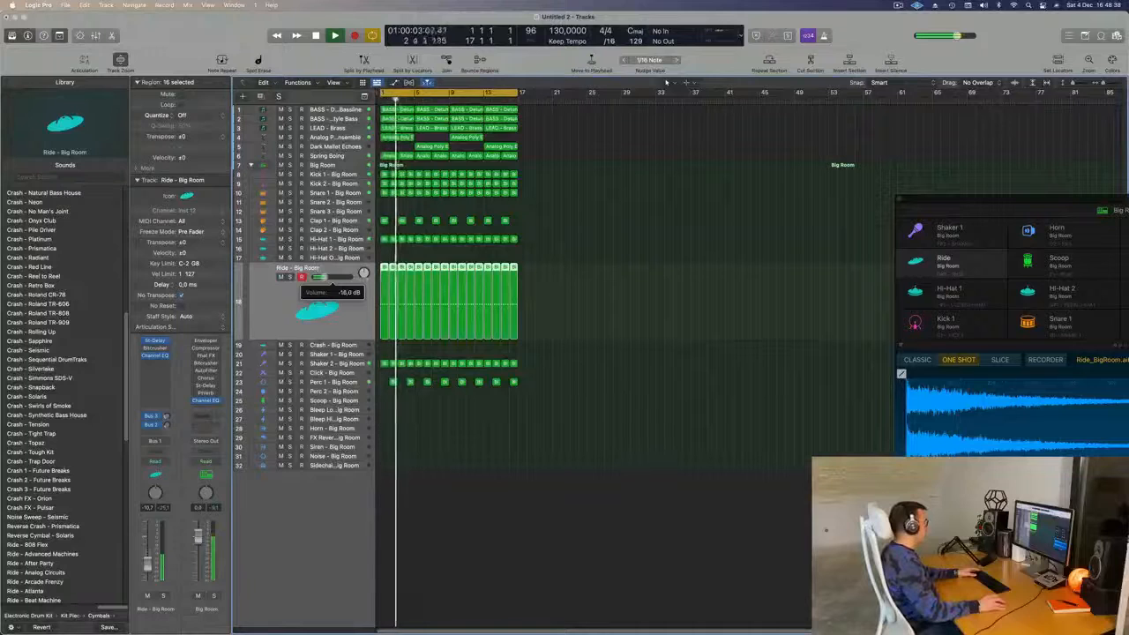
drag(322, 278, 322, 277)
click(600, 247)
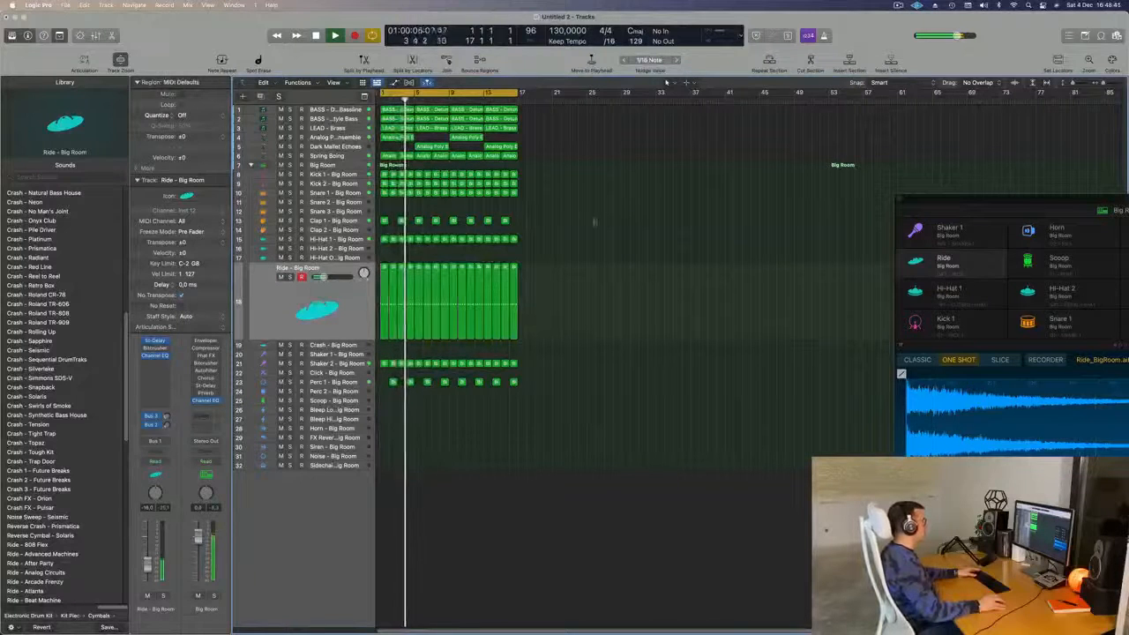
Repeat all regions three more times and extend the cycle range to bar 65.
key(space)
key(super+a)
key(super+r)
key(super+r)
key(super+r)
key(space)
key(super+Left)
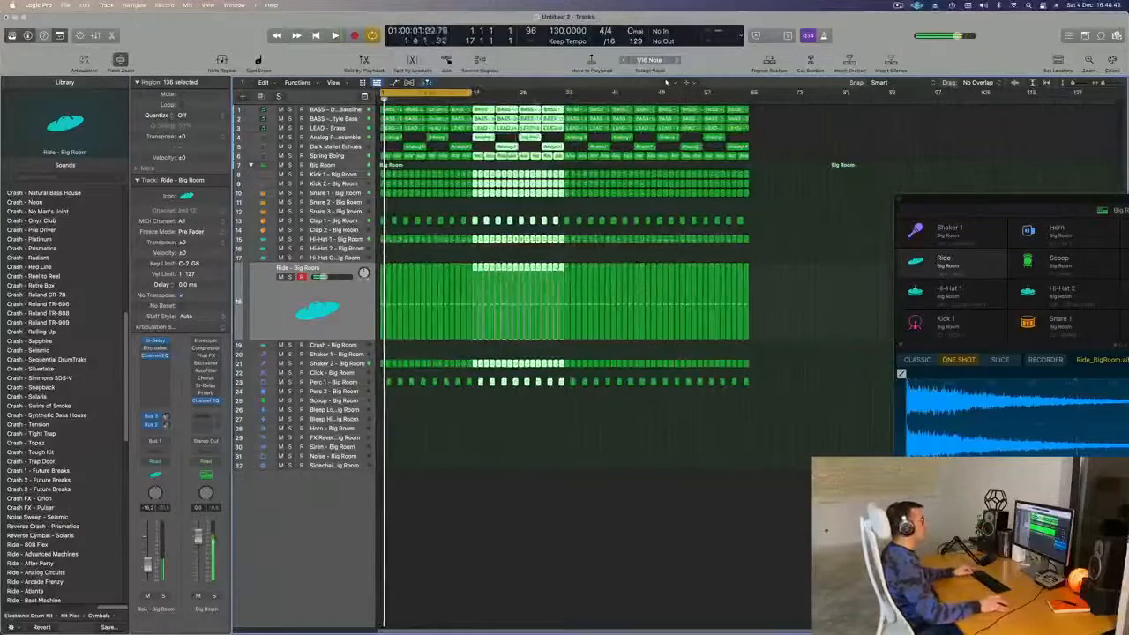
drag(473, 93, 752, 129)
Select the Shaker 2 track and check its level during playback of the extended arrangement.
key(Down)
key(Down)
key(Down)
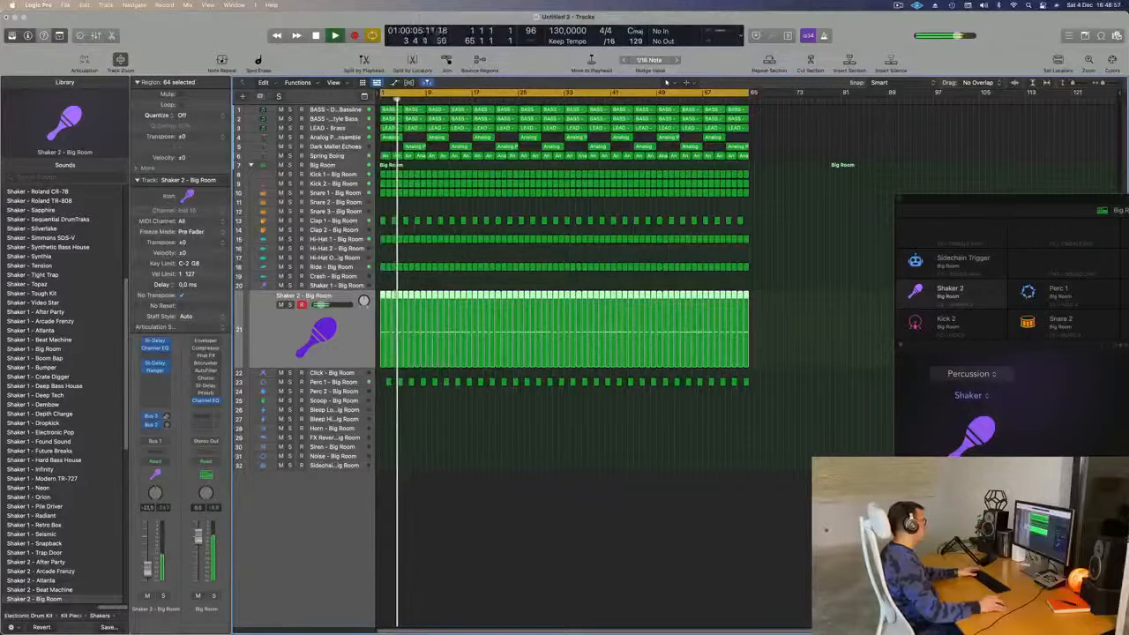
click(513, 502)
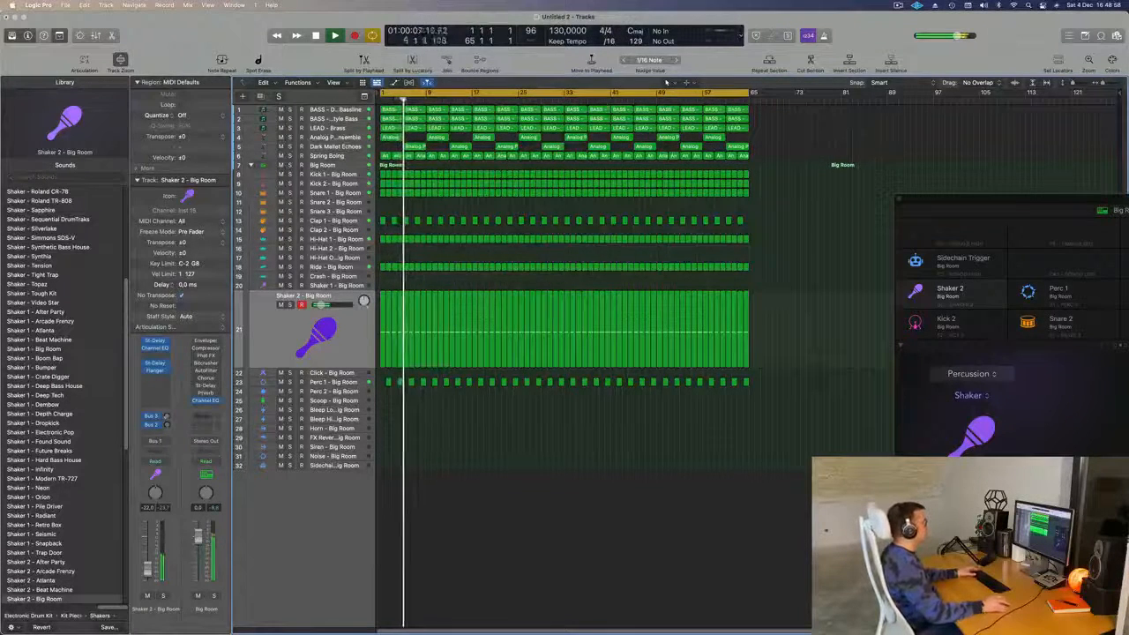
Color and name all regions by their tracks.
key(super+Right)
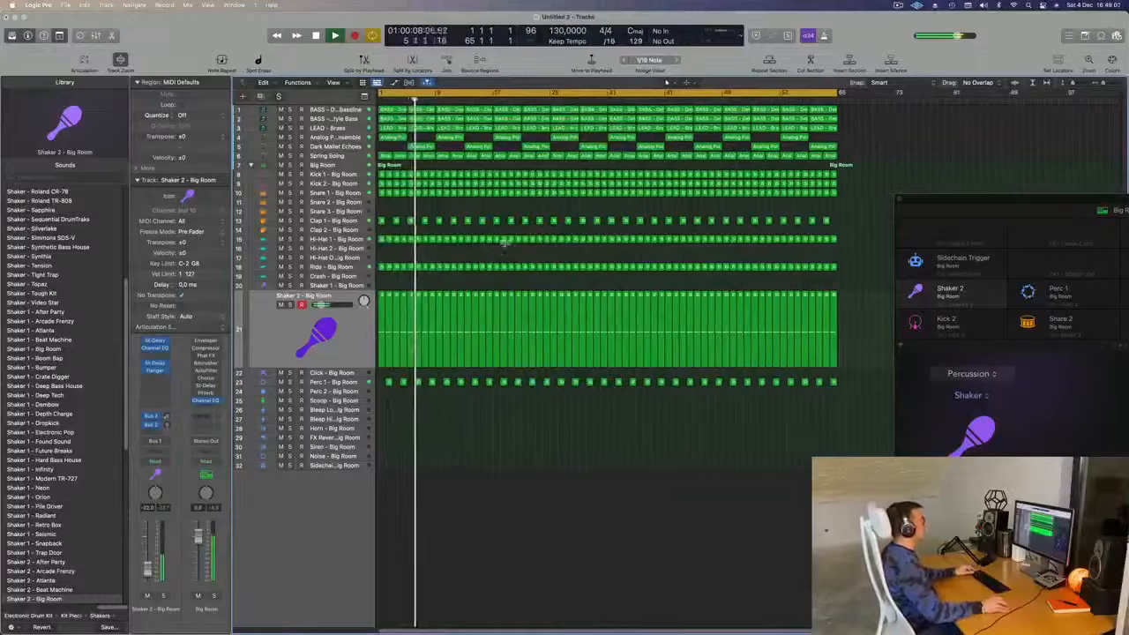
key(super+Down)
key(super+a)
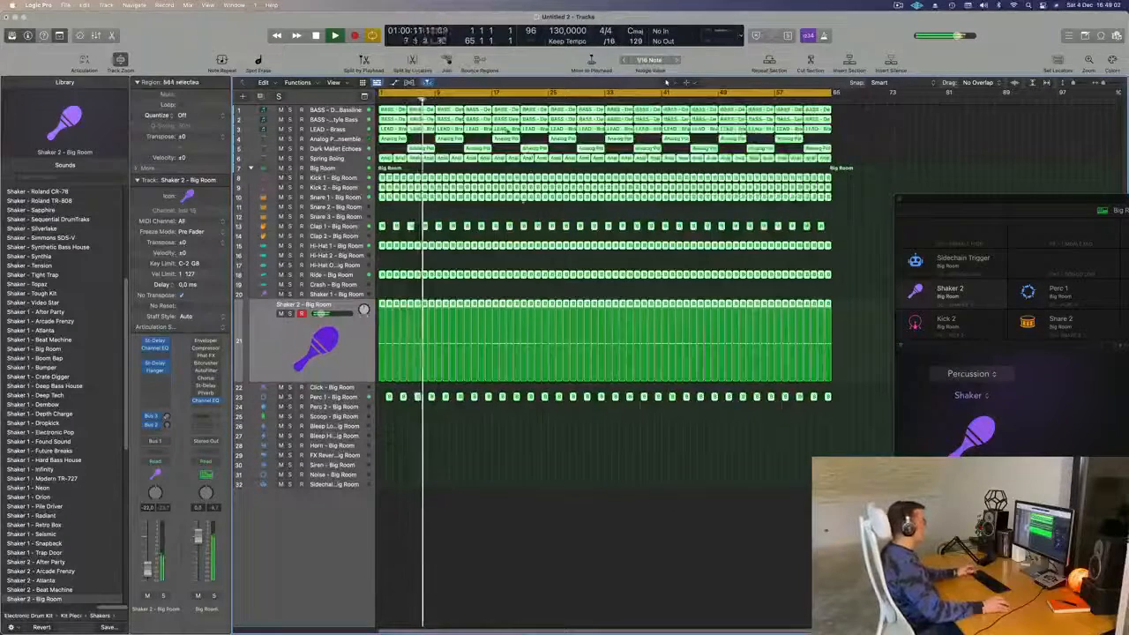
right_click(508, 123)
click(511, 132)
right_click(508, 124)
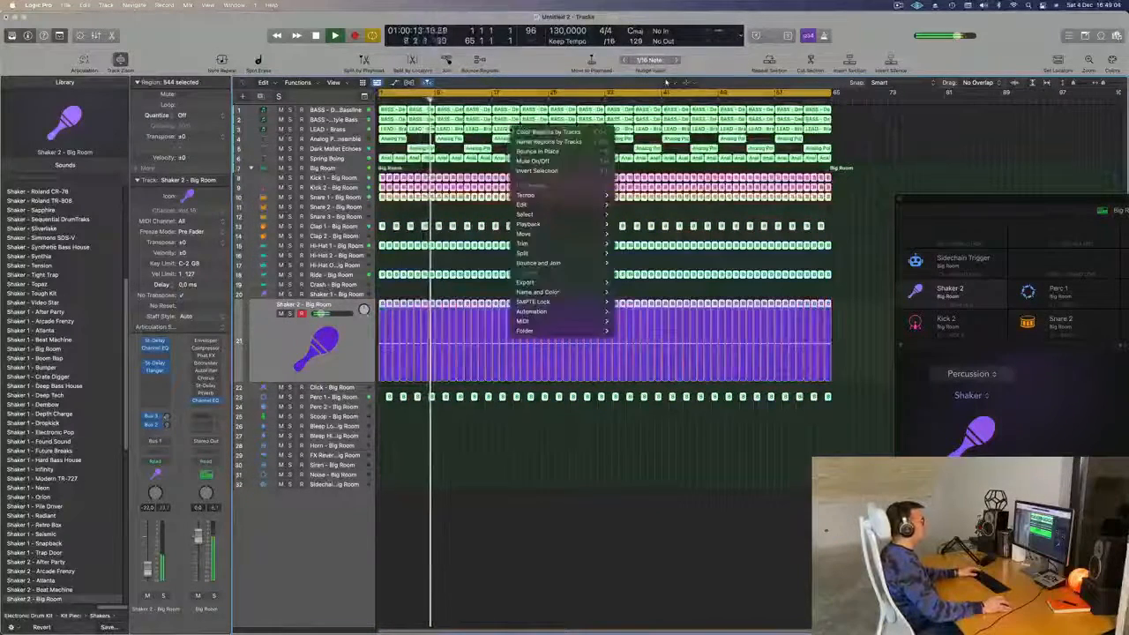
click(609, 140)
key(shift+super+a)
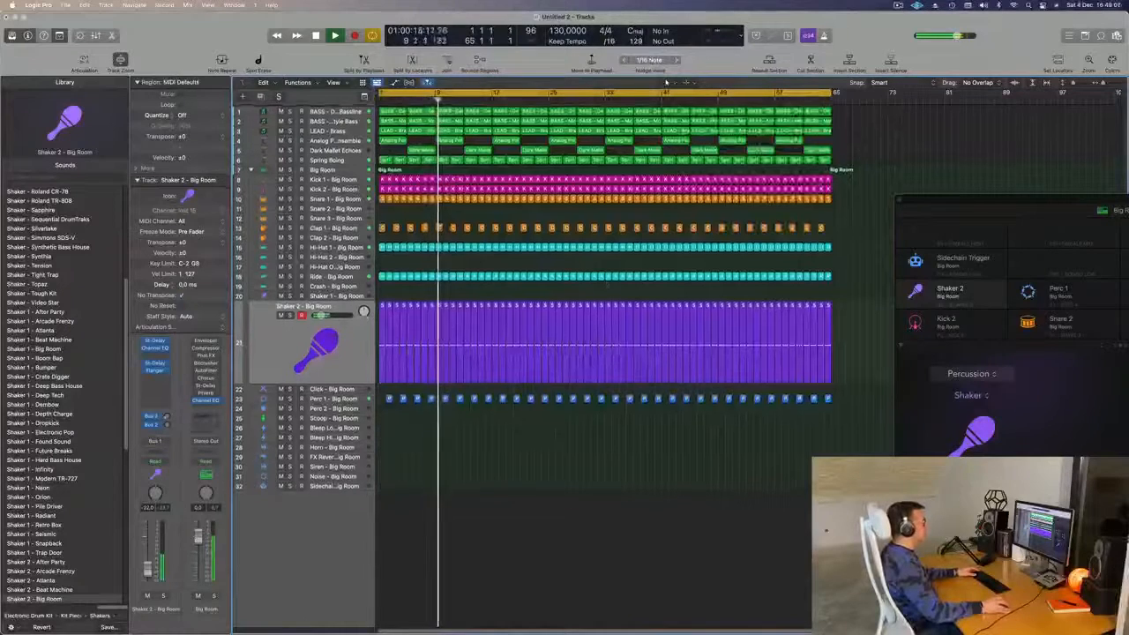
Delete the lead, Analog Poly Ensemble and Dark Mallet Echoes regions from the first 16 bars, plus the second Spring Boing region.
key(Return)
drag(418, 133, 454, 150)
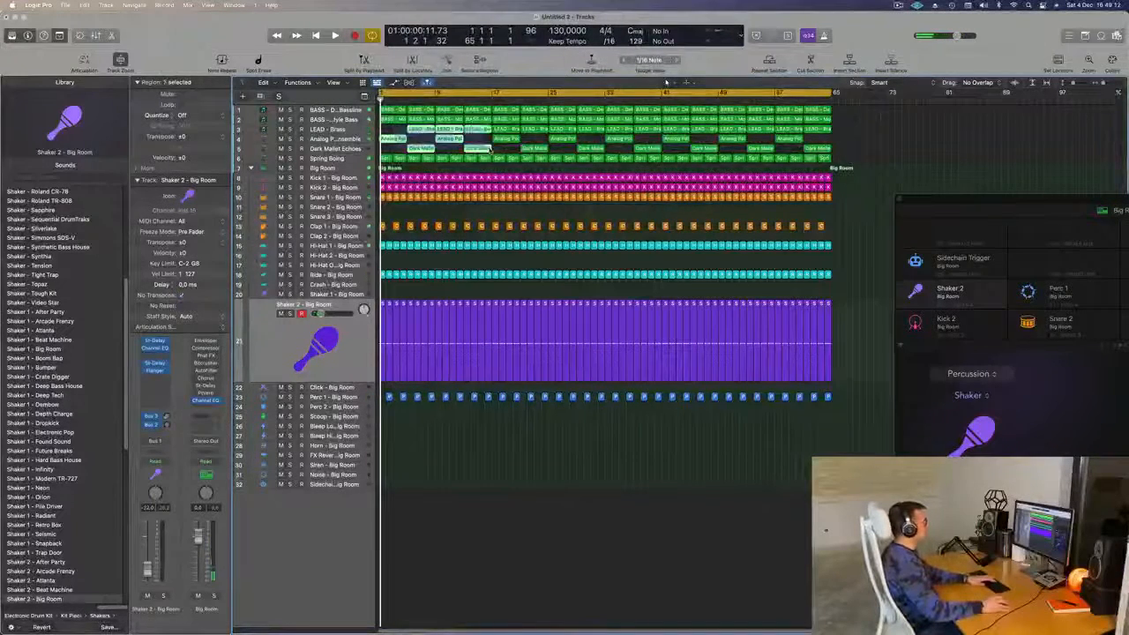
key(Delete)
key(space)
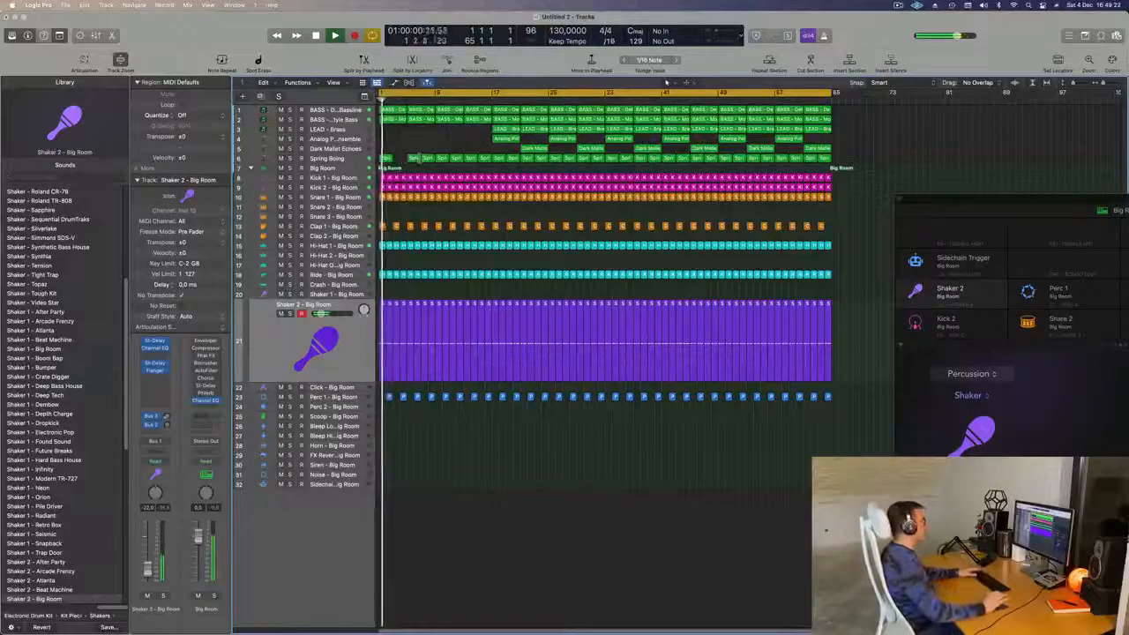
key(super+Right)
key(space)
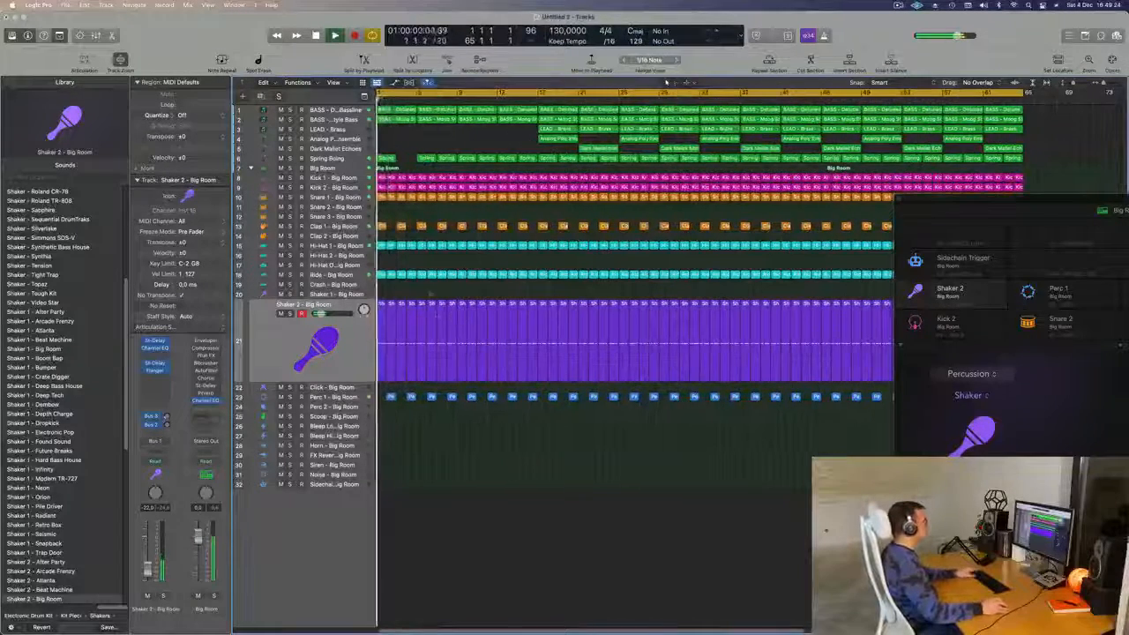
Audition the BASS - Detuned Bassline track in solo from the start and return to the full mix.
key(super+Left)
click(322, 109)
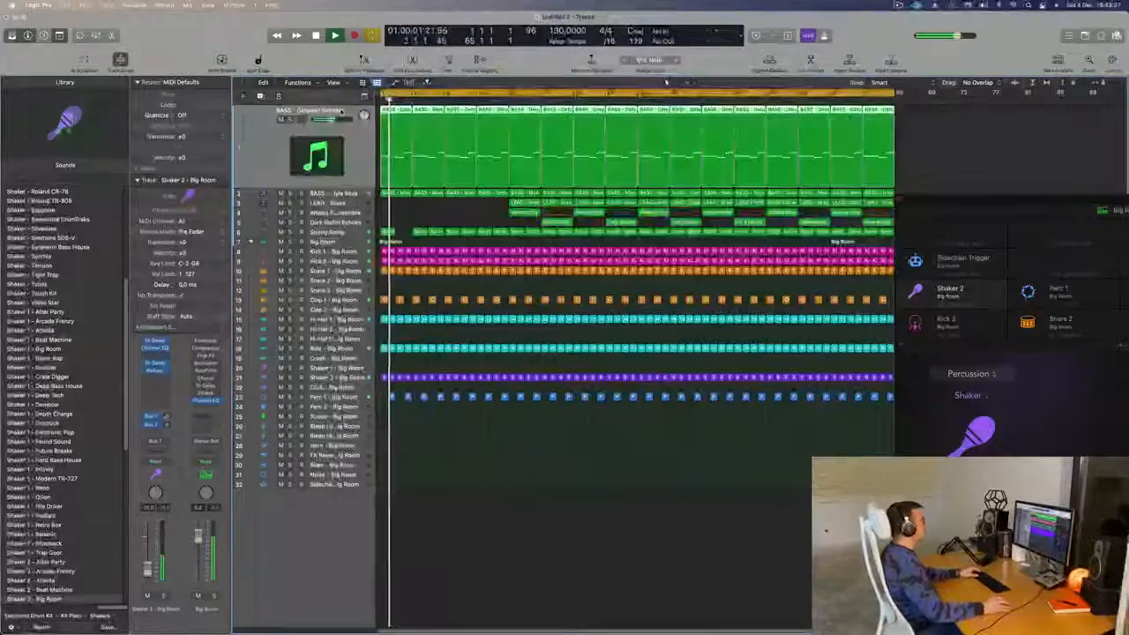
key(Return)
click(289, 120)
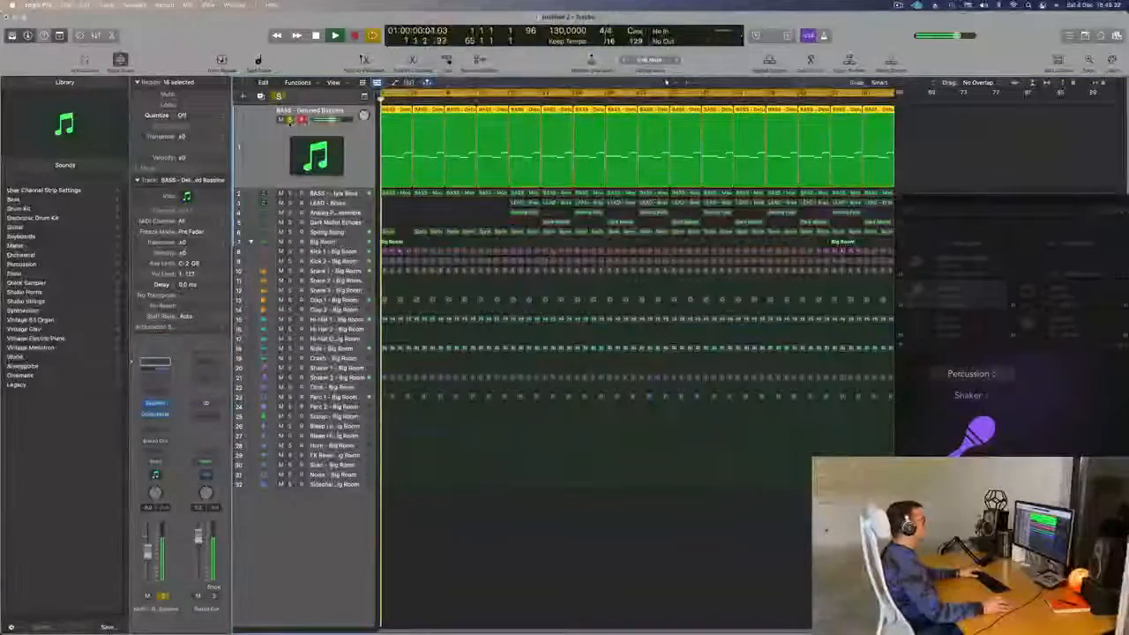
click(289, 120)
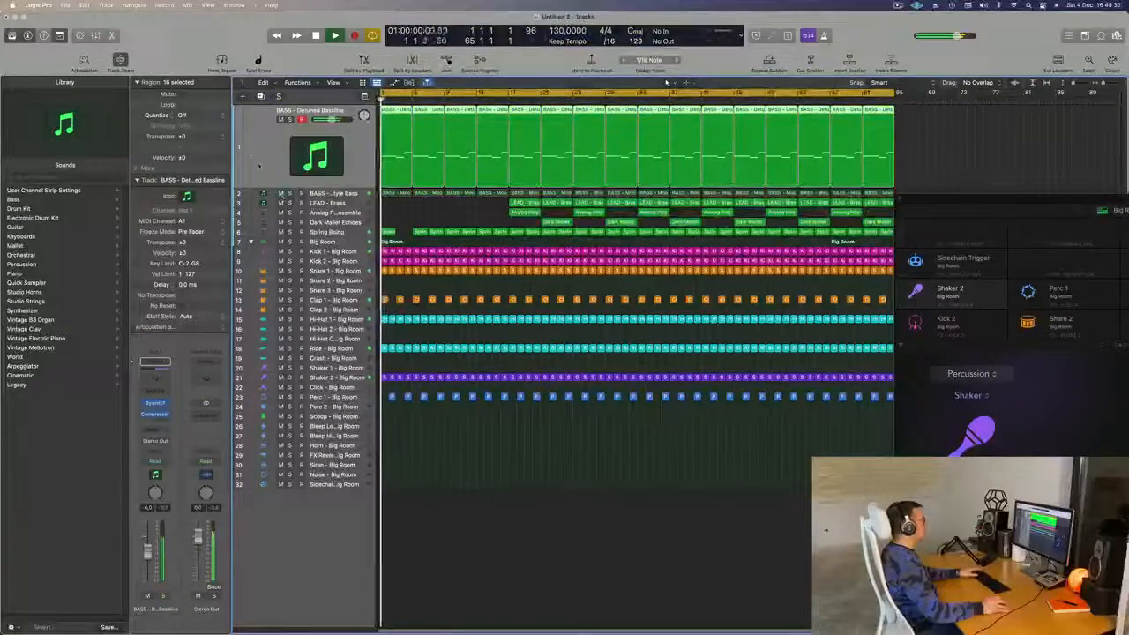
Set the BASS - Moog Style Bass track's automation mode to Touch and open its Sylenth1 instrument.
click(333, 193)
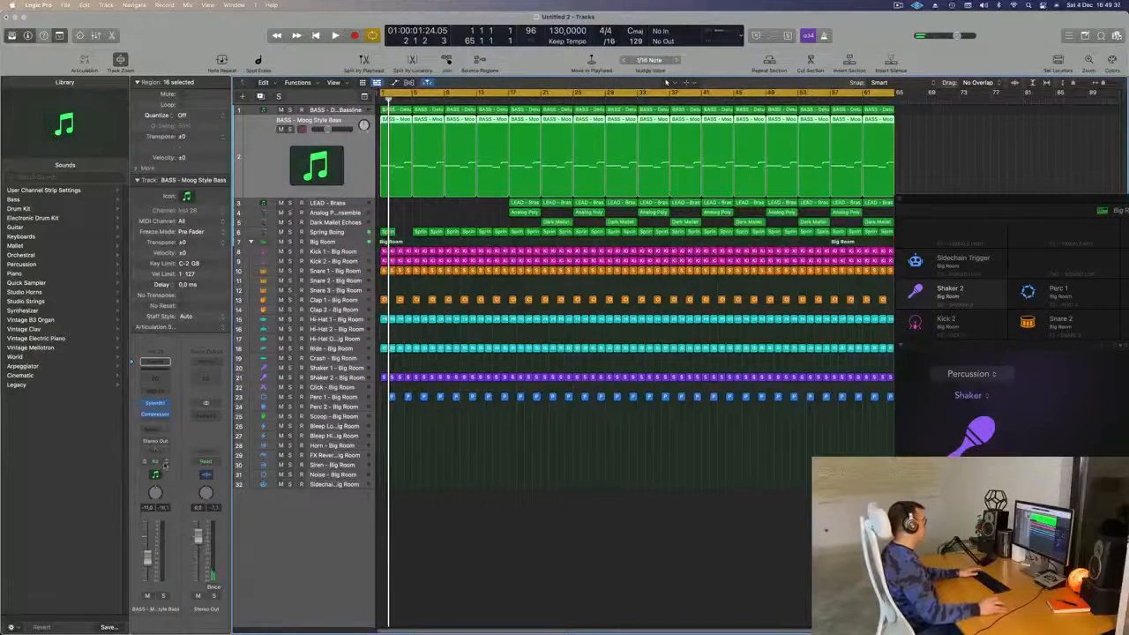
click(164, 463)
click(161, 471)
click(154, 404)
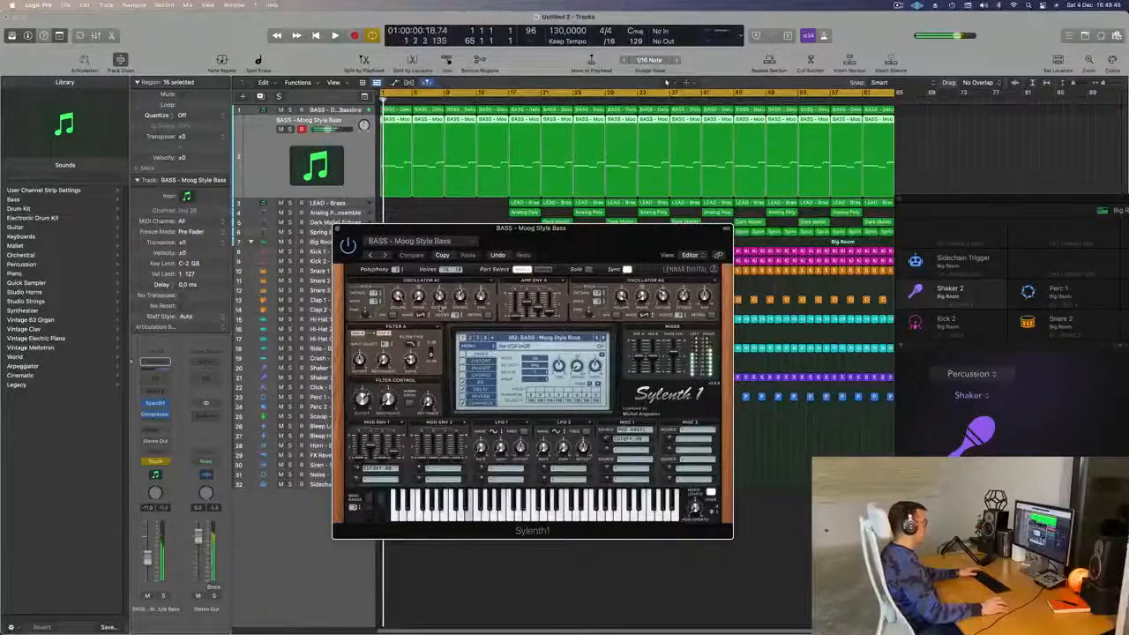
Try out Sylenth1's filter cutoff during playback and show the track automation, keeping the Moog Style Bass in Touch mode.
key(space)
drag(361, 399, 361, 397)
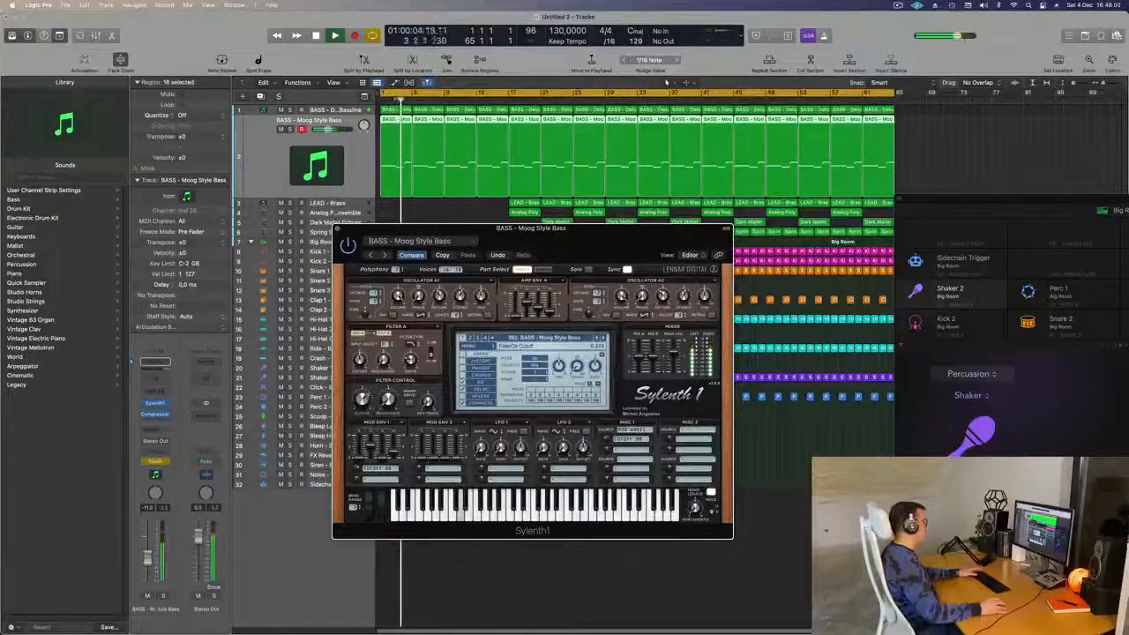
key(space)
click(282, 173)
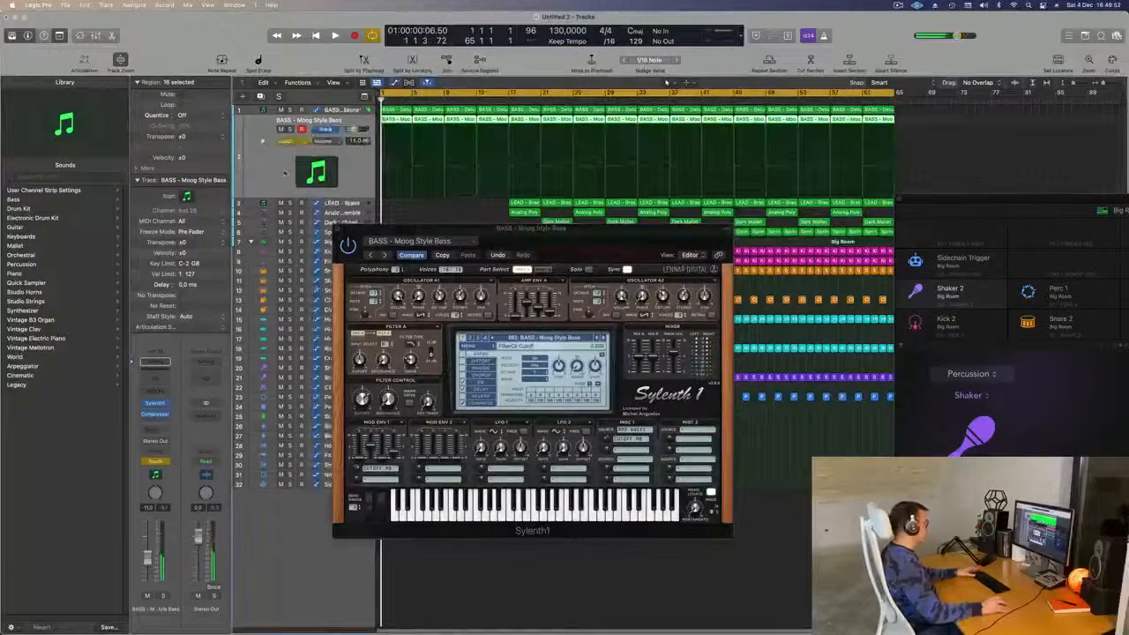
click(302, 143)
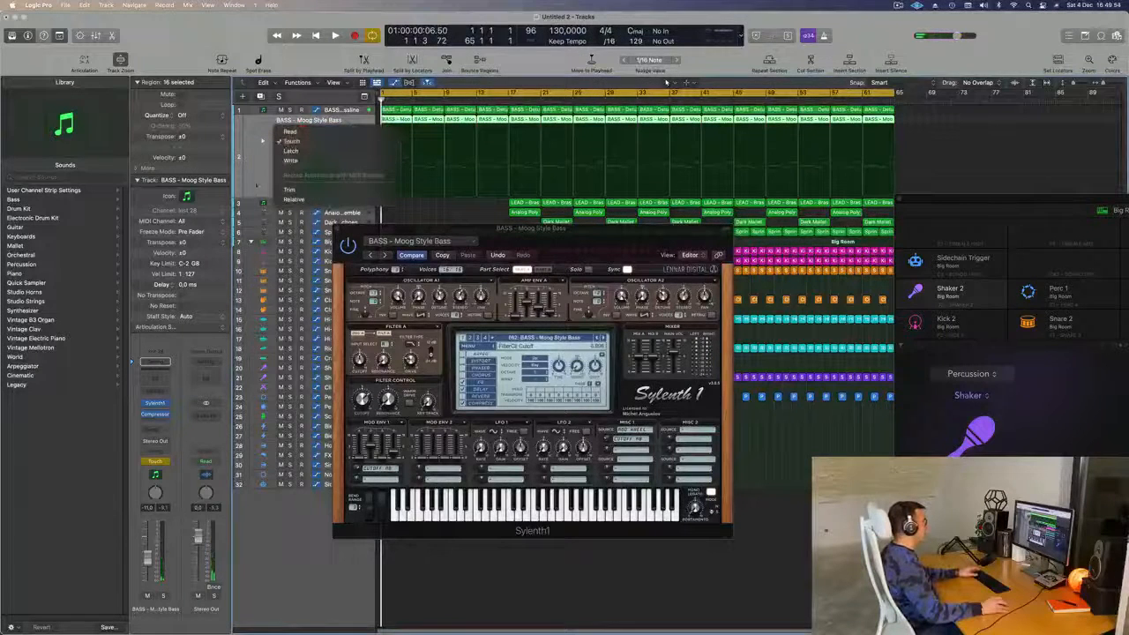
click(266, 179)
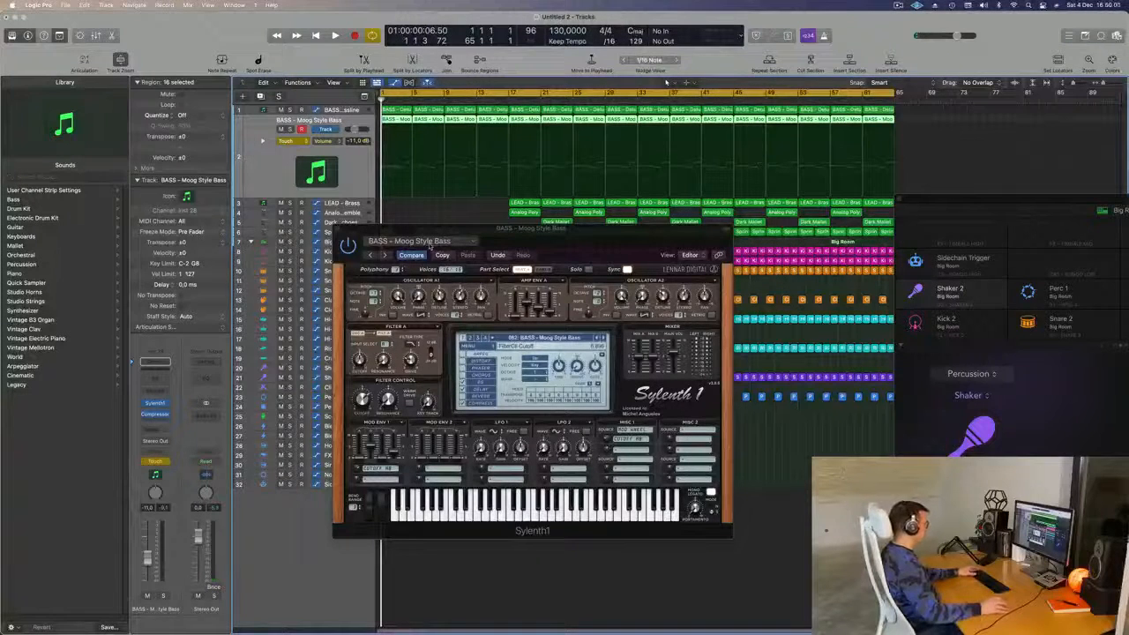
Record a filter cutoff movement as automation on the BASS - Moog Style Bass track during playback.
key(space)
drag(510, 237, 549, 231)
drag(401, 394, 401, 390)
key(space)
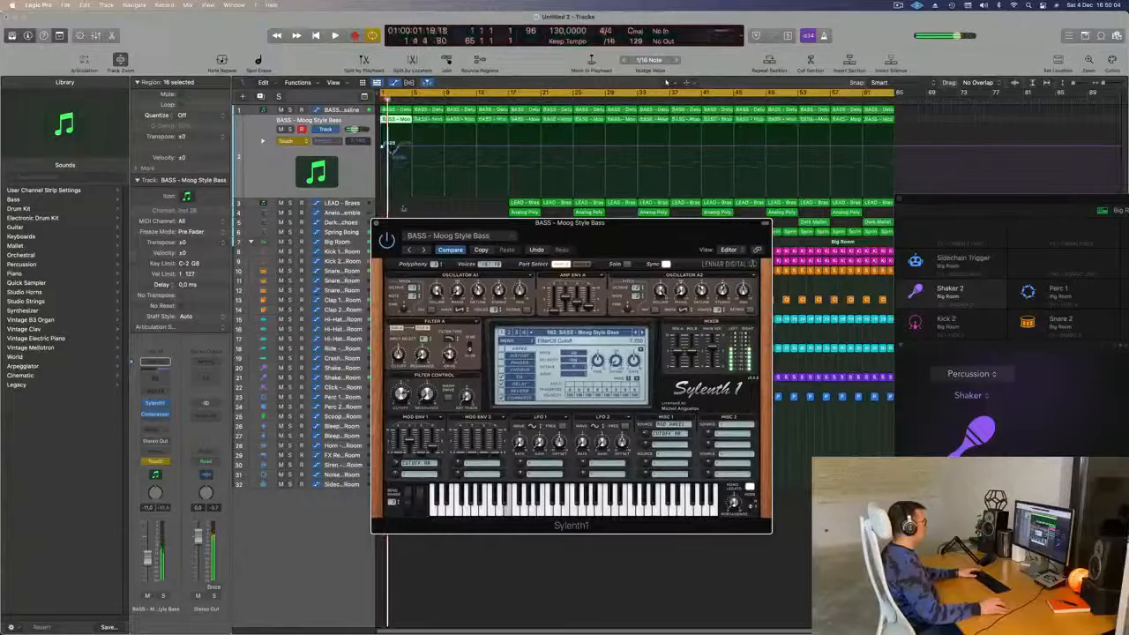
Close Sylenth1, flatten the recorded cutoff automation and set the Moog Style Bass track's automation mode to Read.
click(377, 223)
drag(401, 146, 379, 149)
key(space)
click(285, 142)
click(293, 133)
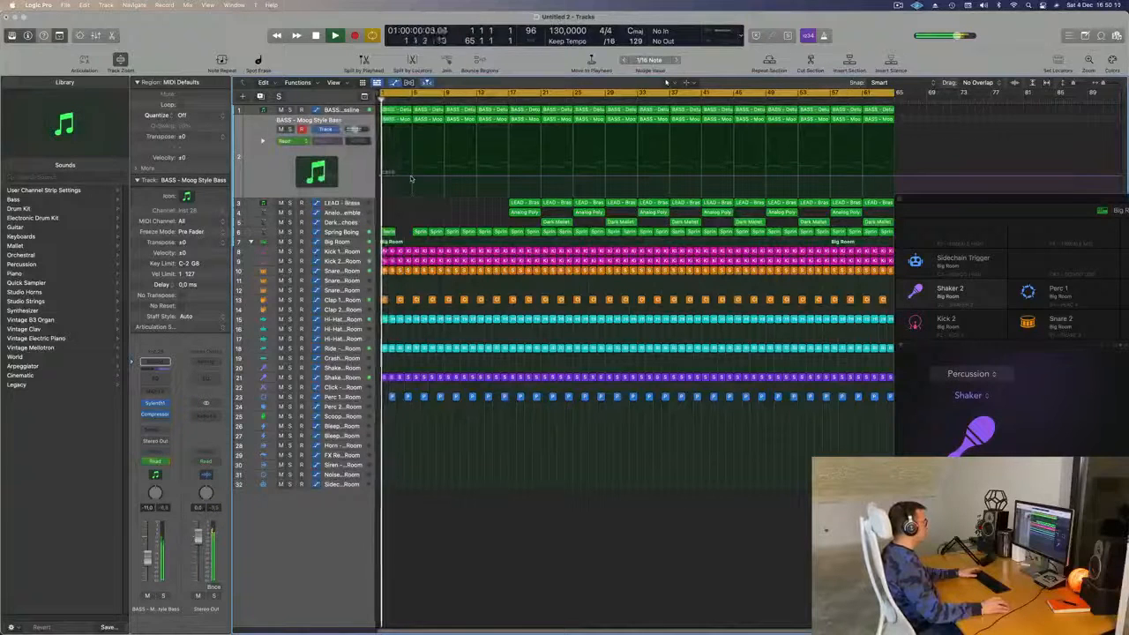
Draw two rising cutoff automation ramps on the Moog Style Bass track, over bars 1 to 5 and 5 to 9.
drag(380, 176, 417, 181)
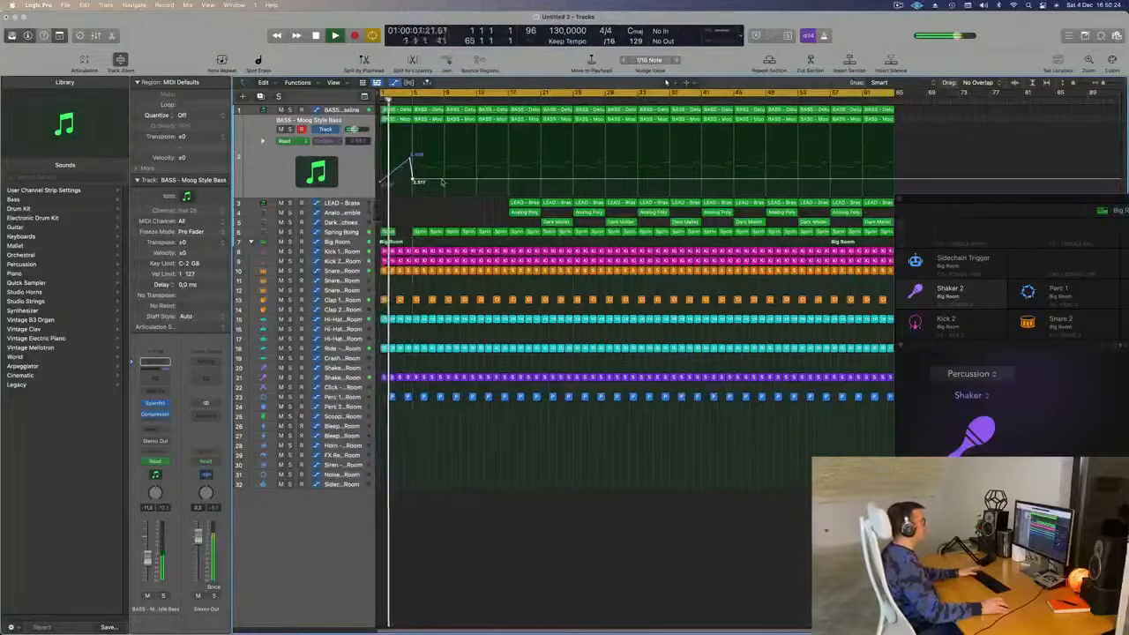
drag(441, 181, 442, 153)
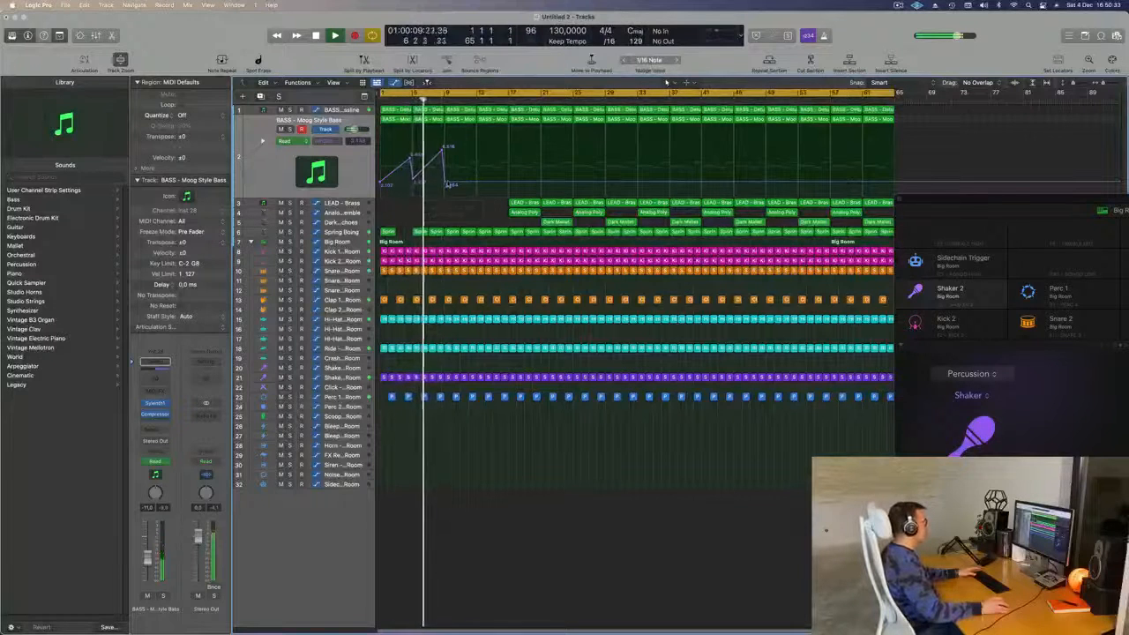
Move the Analog Poly Ensemble region from bar 17 to bar 9 and create a marker from the cycle range.
drag(526, 213, 444, 215)
key(super+Left)
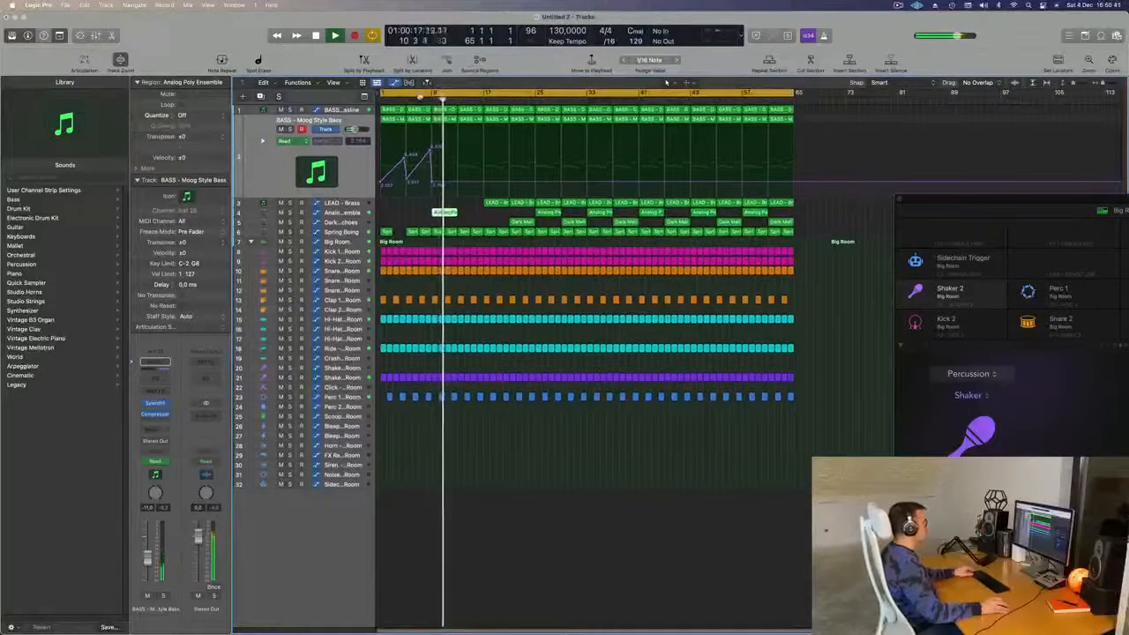
drag(420, 96, 419, 111)
click(476, 221)
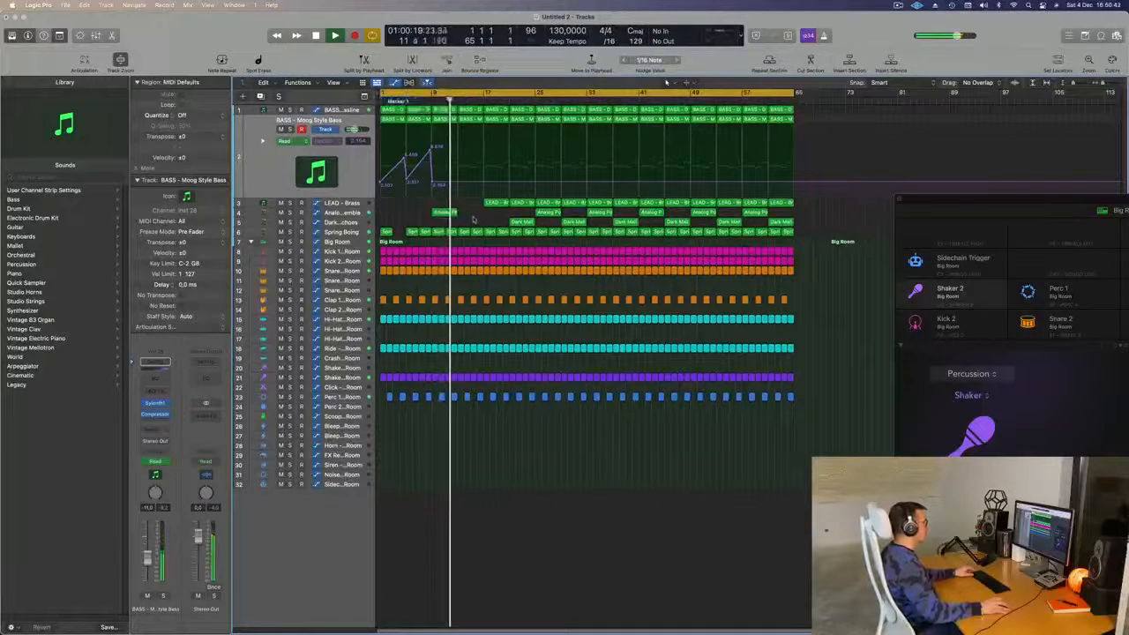
Copy the first LEAD - Brass region from bar 17 to bar 9, keeping it on the same track.
click(497, 204)
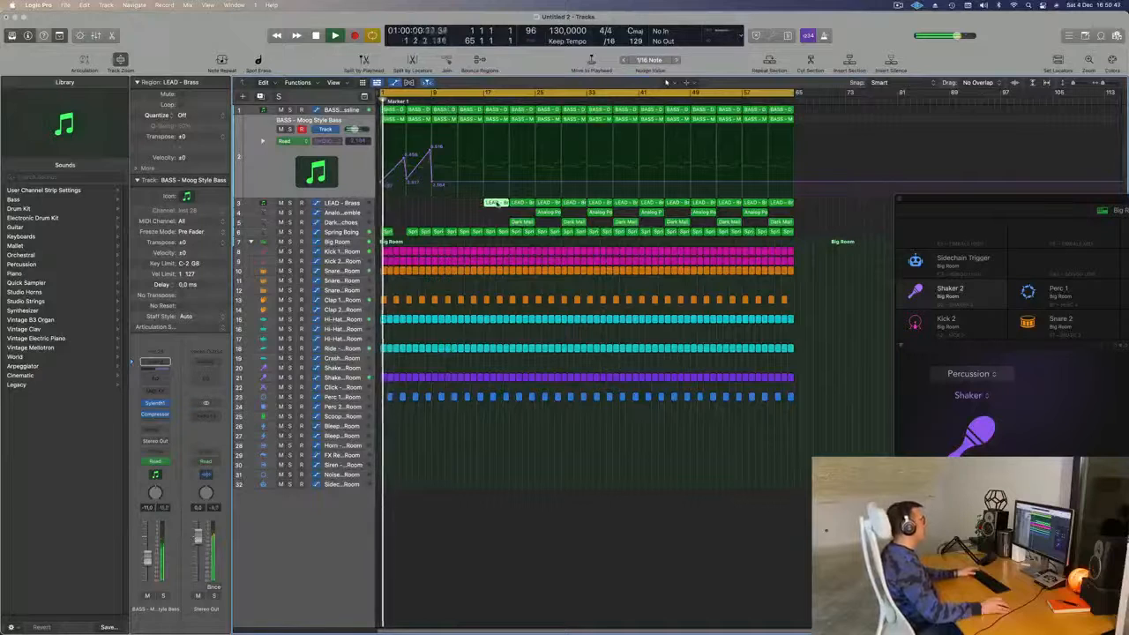
drag(496, 203, 441, 207)
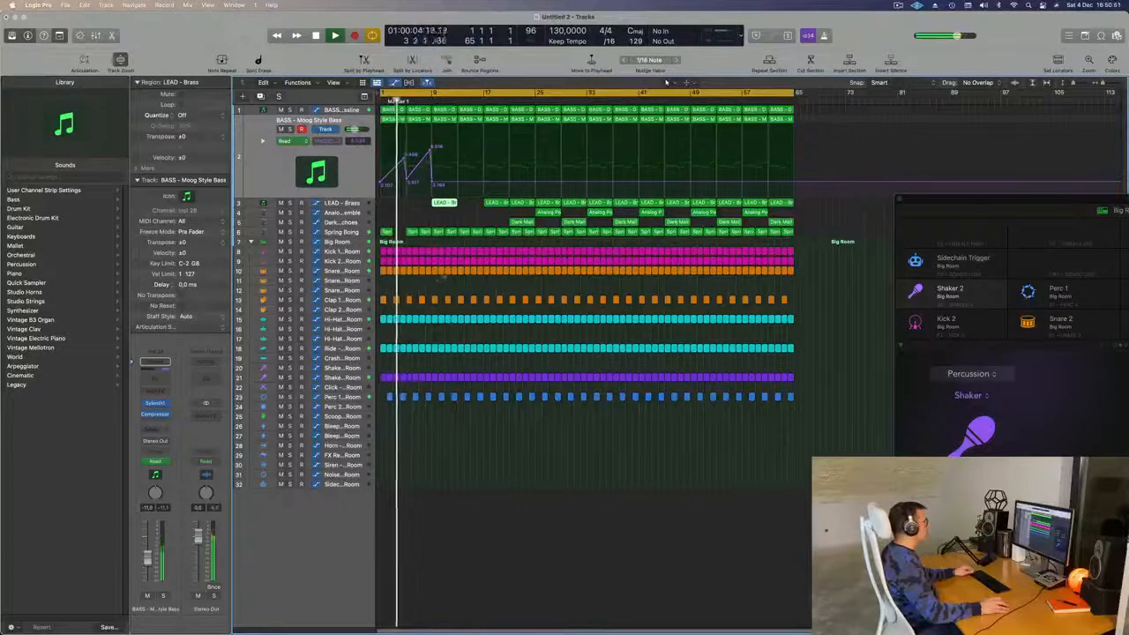
Delete the snare, clap, hi-hat, ride, shaker and percussion regions from bars 9 to 13, keeping both kicks.
drag(435, 281, 458, 473)
key(Delete)
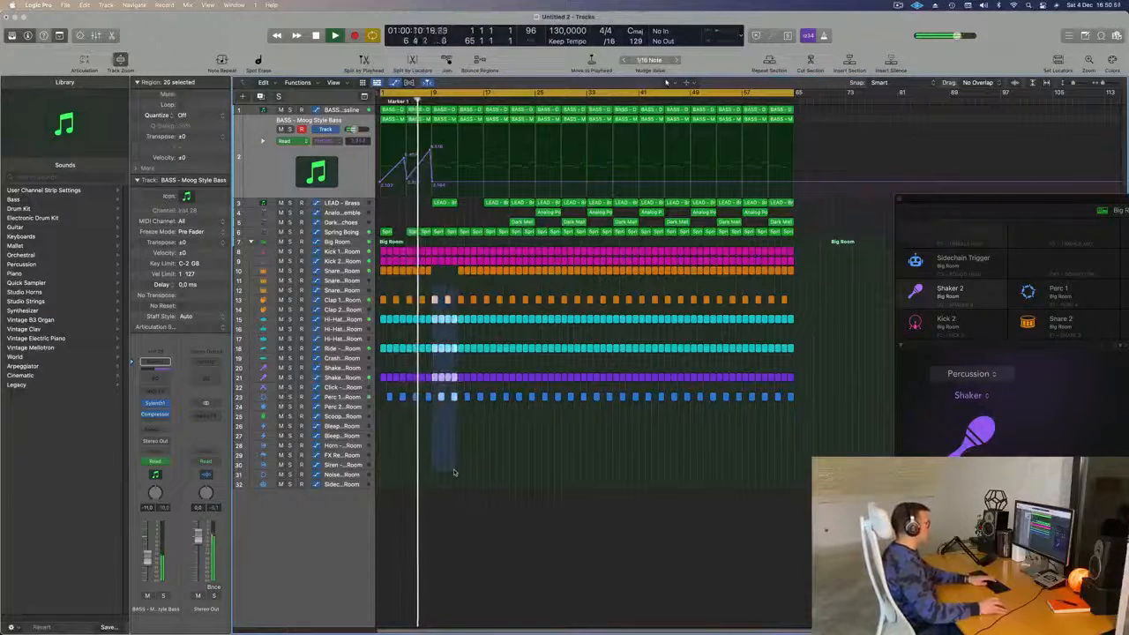
key(Delete)
Clear the same non-kick drum regions from bars 13 to 17 as well.
key(super+Right)
key(super+Right)
key(super+Right)
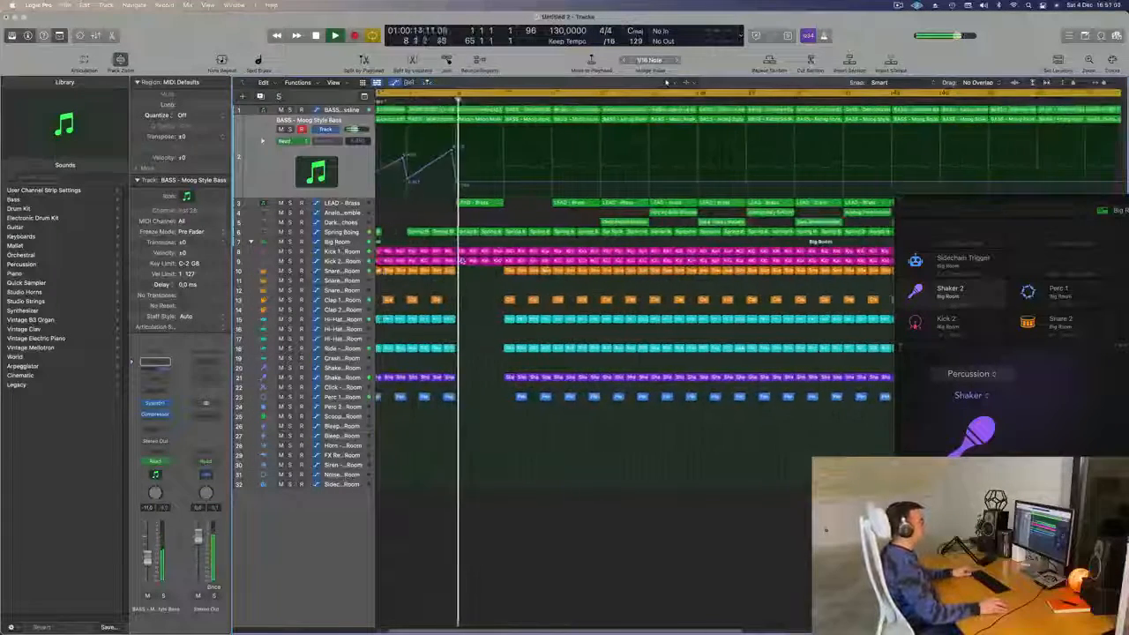
key(super+Left)
key(super+Left)
click(356, 203)
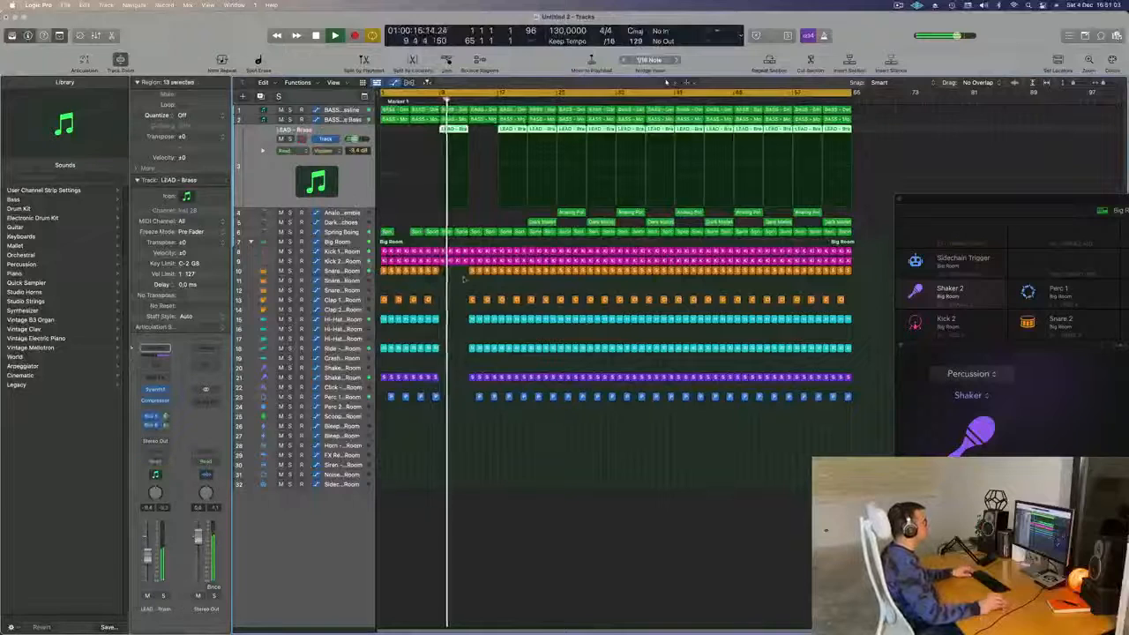
drag(468, 265, 496, 414)
key(Return)
key(Delete)
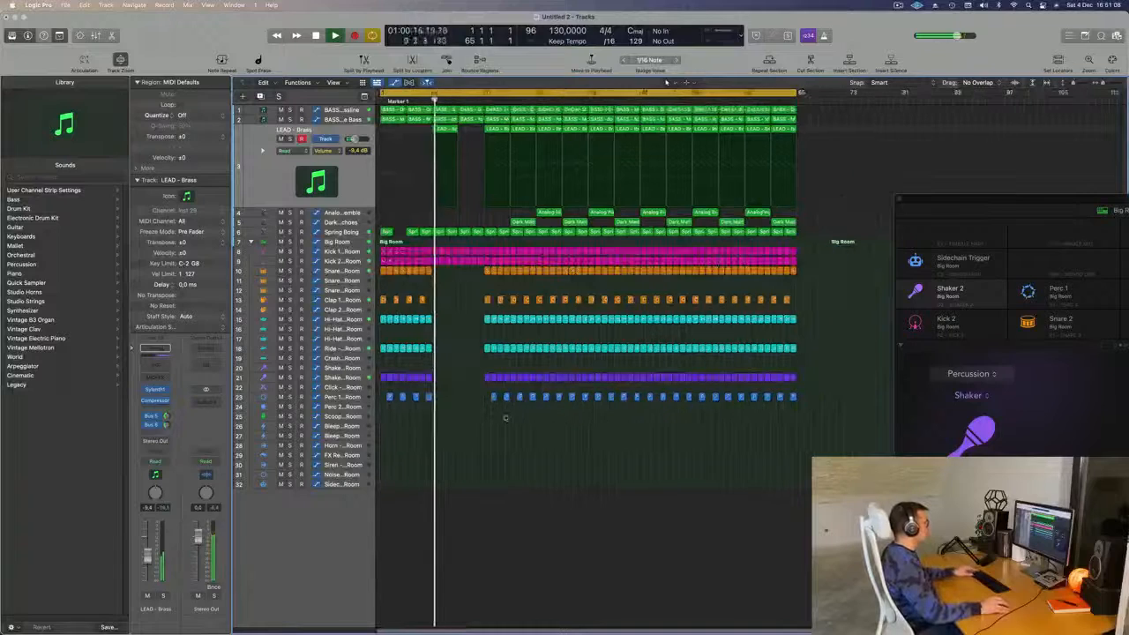
Remove the Spring Boing regions from bars 9 to 17.
scroll(458, 428, up, 2)
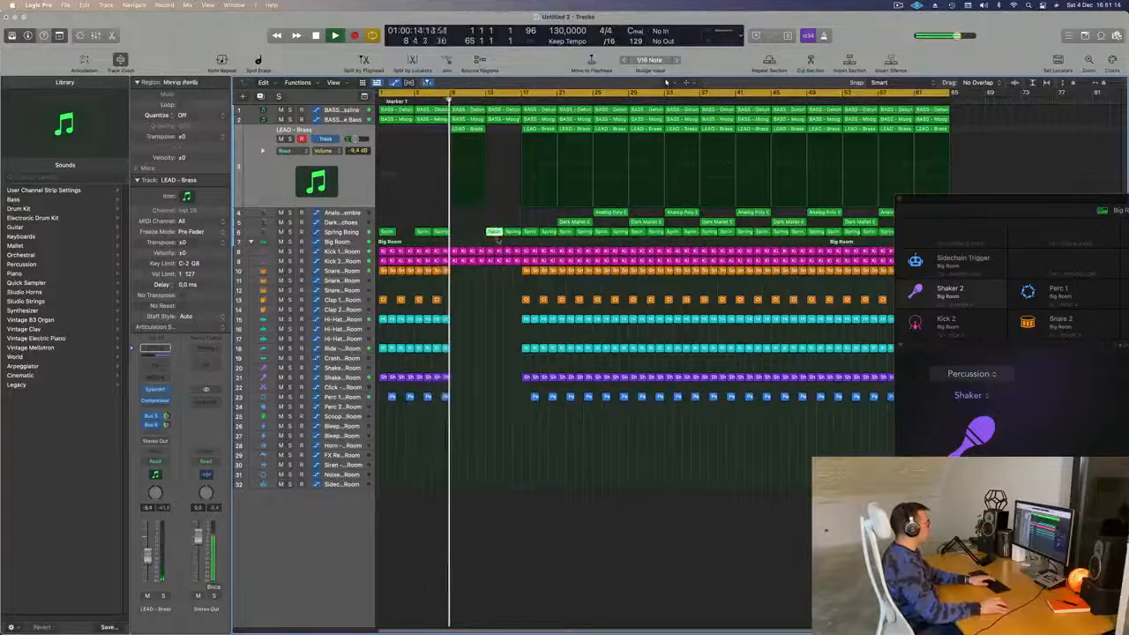
scroll(484, 141, down, 1)
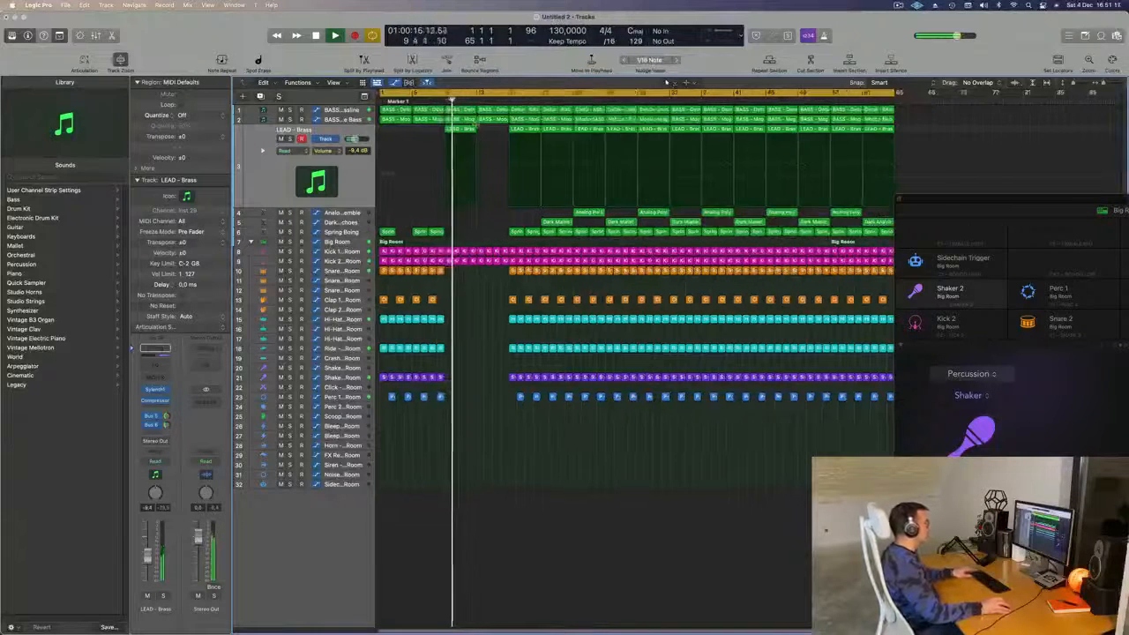
mouse_move(462, 130)
mouse_down()
mouse_move(496, 140)
mouse_move(460, 134)
mouse_up()
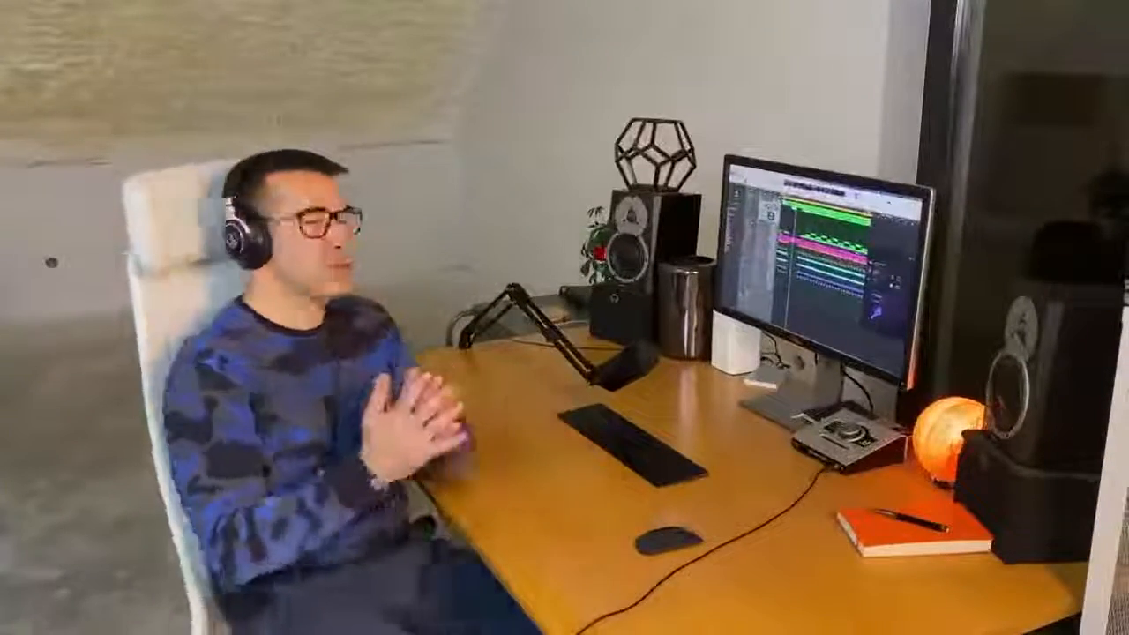